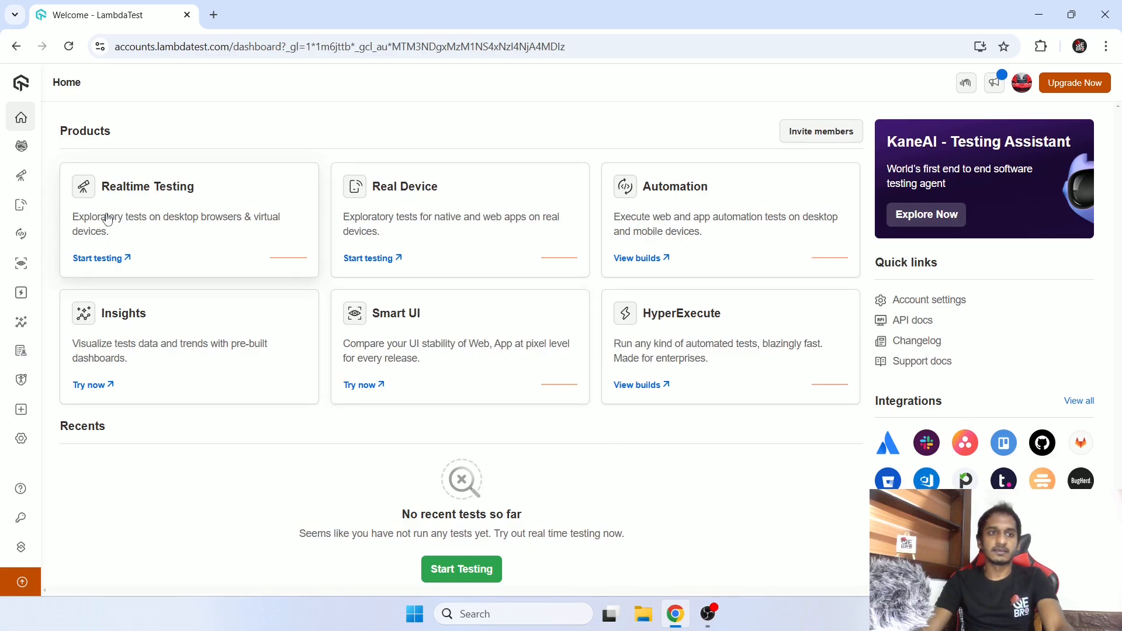
Step: Open Test Manager and delete the existing QEBro project, dismissing the notification
mouse_move(20, 155)
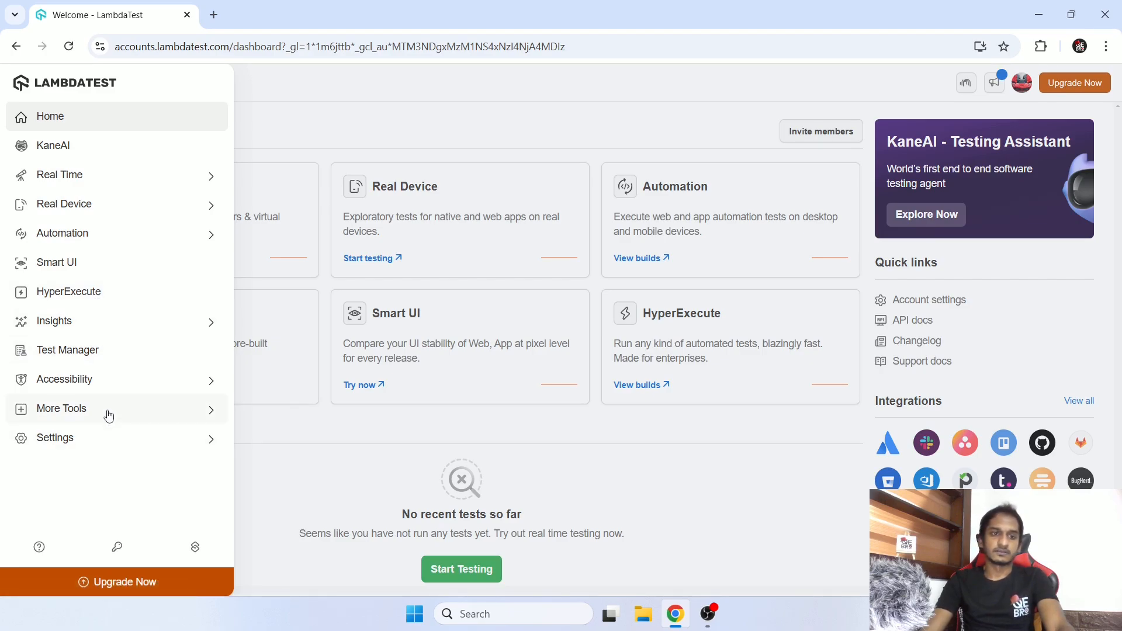
click(64, 356)
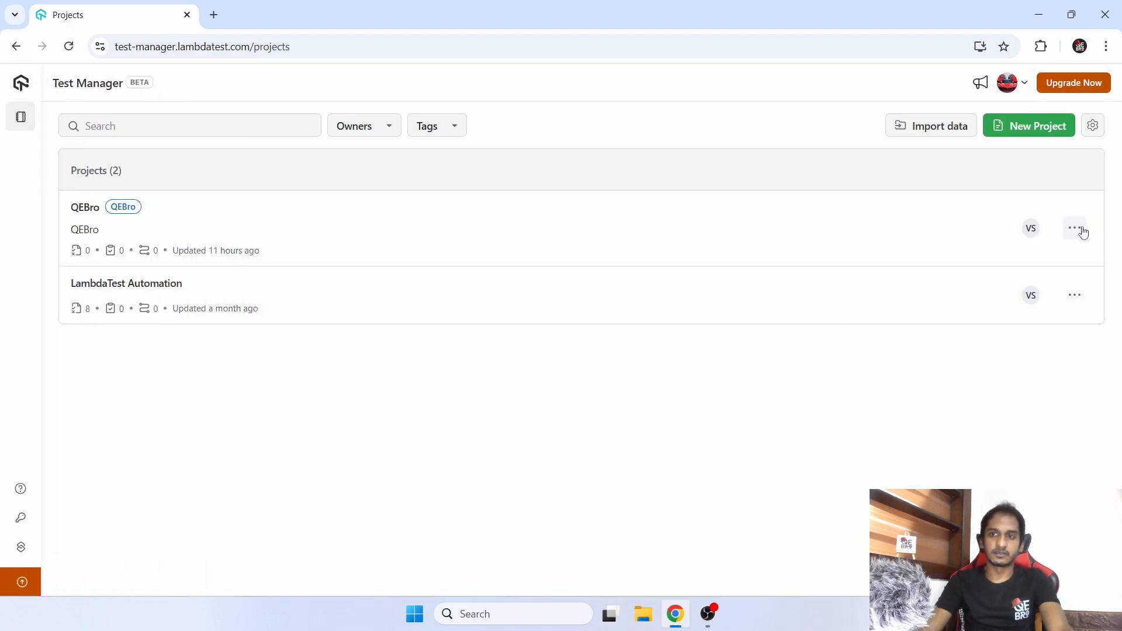
click(1083, 233)
click(993, 292)
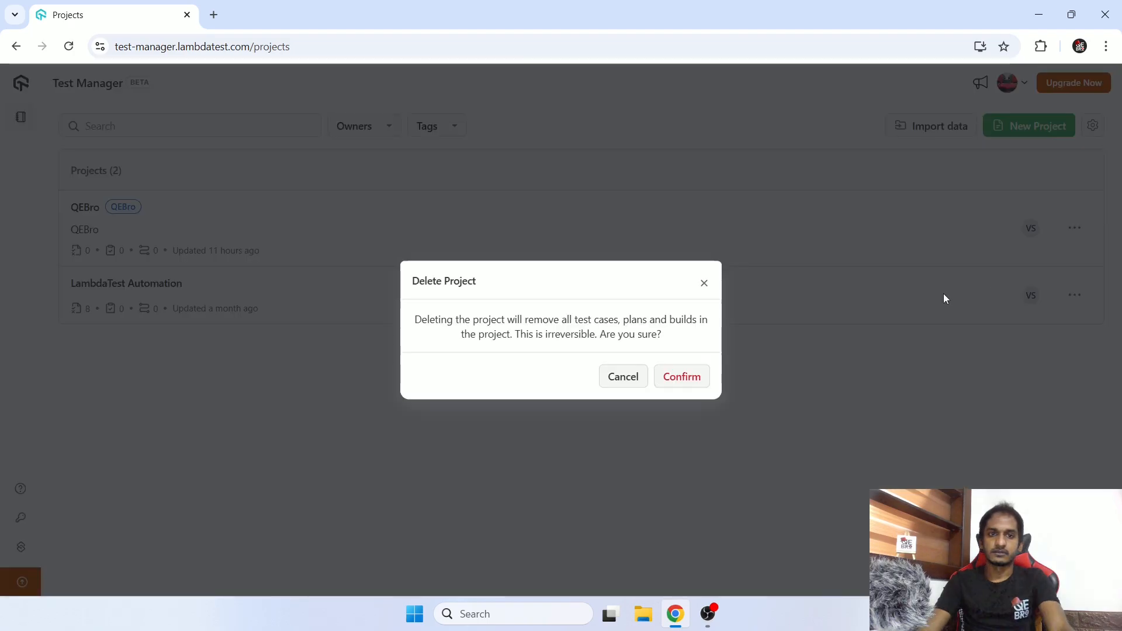
click(690, 391)
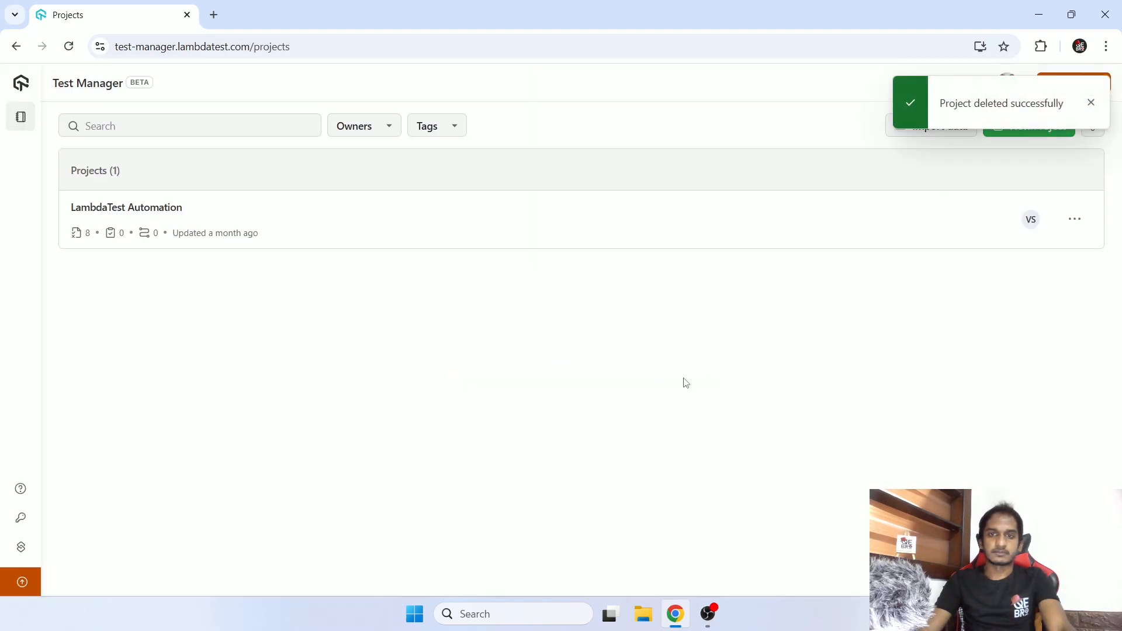
click(1090, 103)
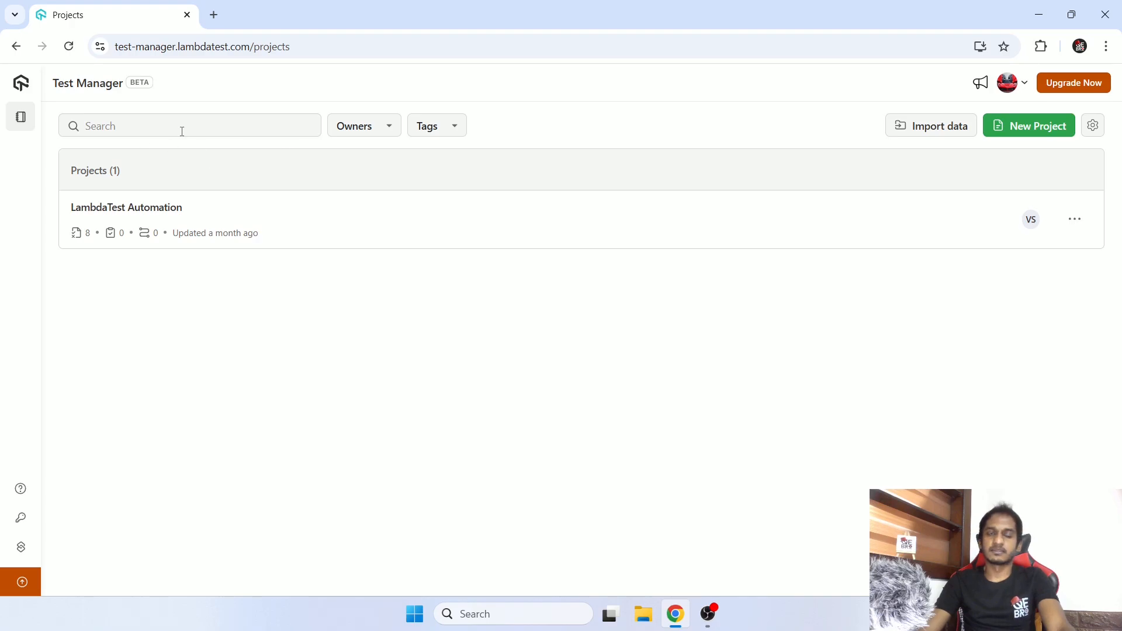
Step: Examine the project list's owner and tag filters and the TestRail project import form
click(374, 125)
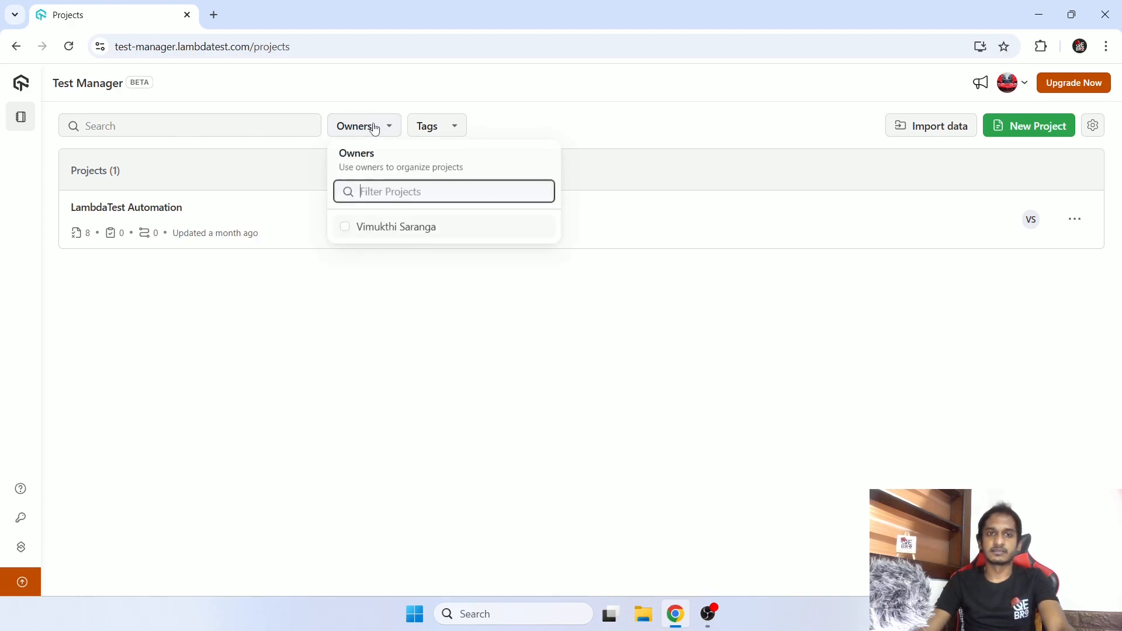
click(439, 130)
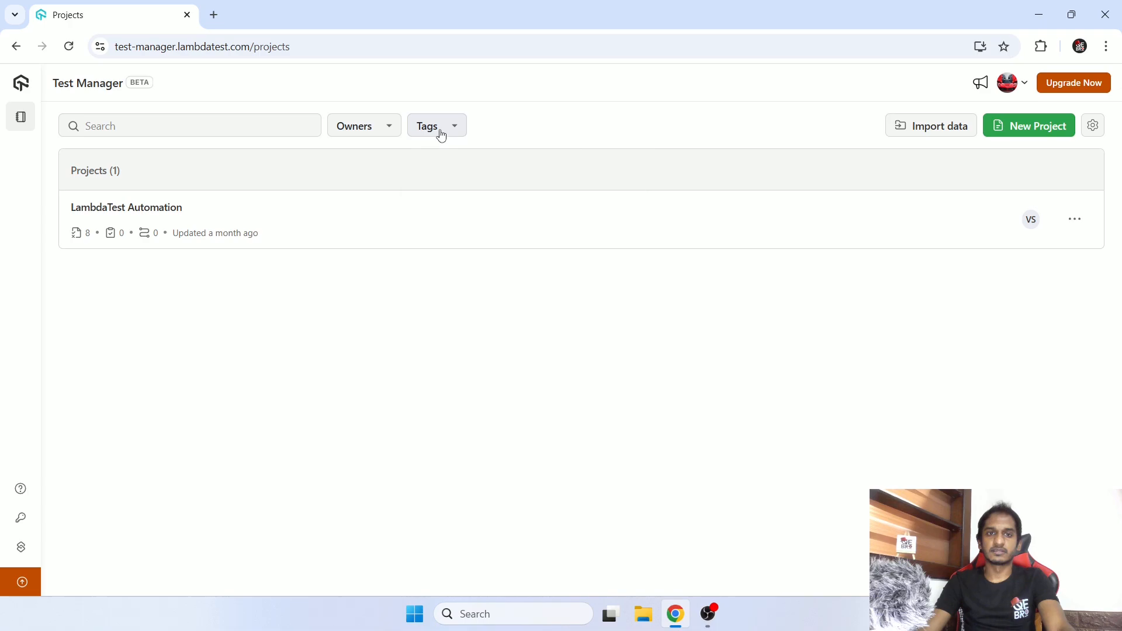
click(620, 105)
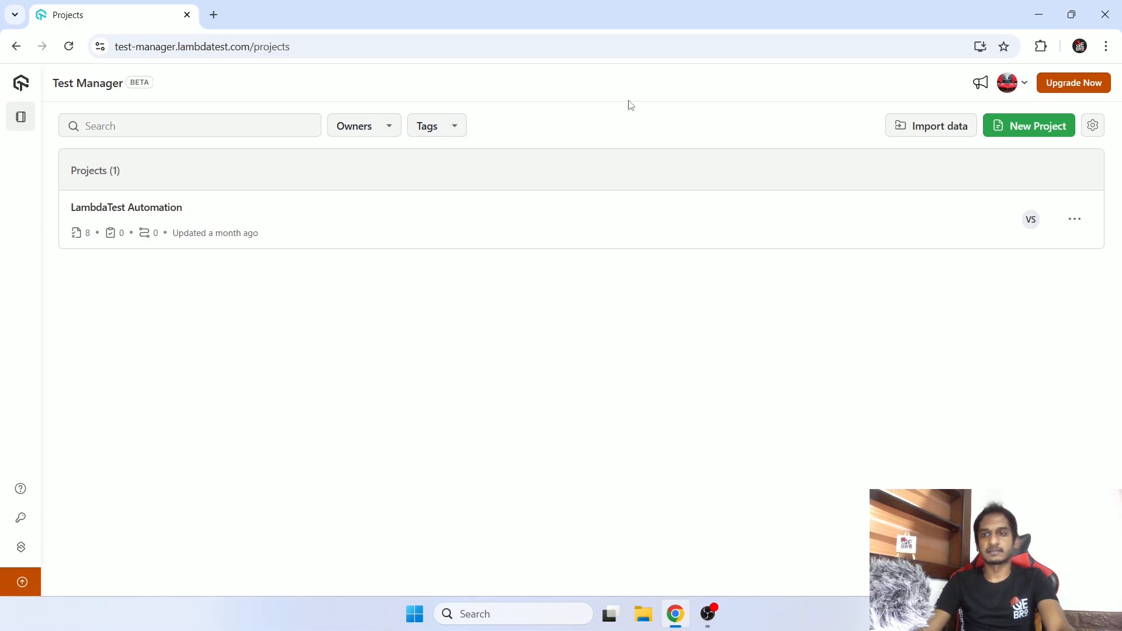
click(934, 128)
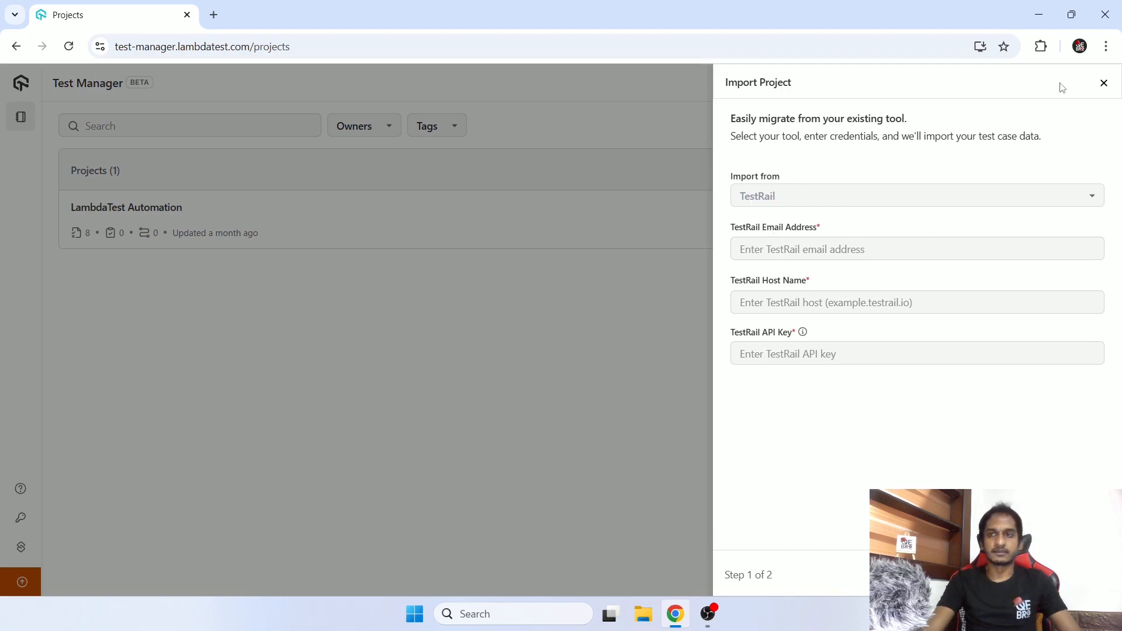
click(1104, 84)
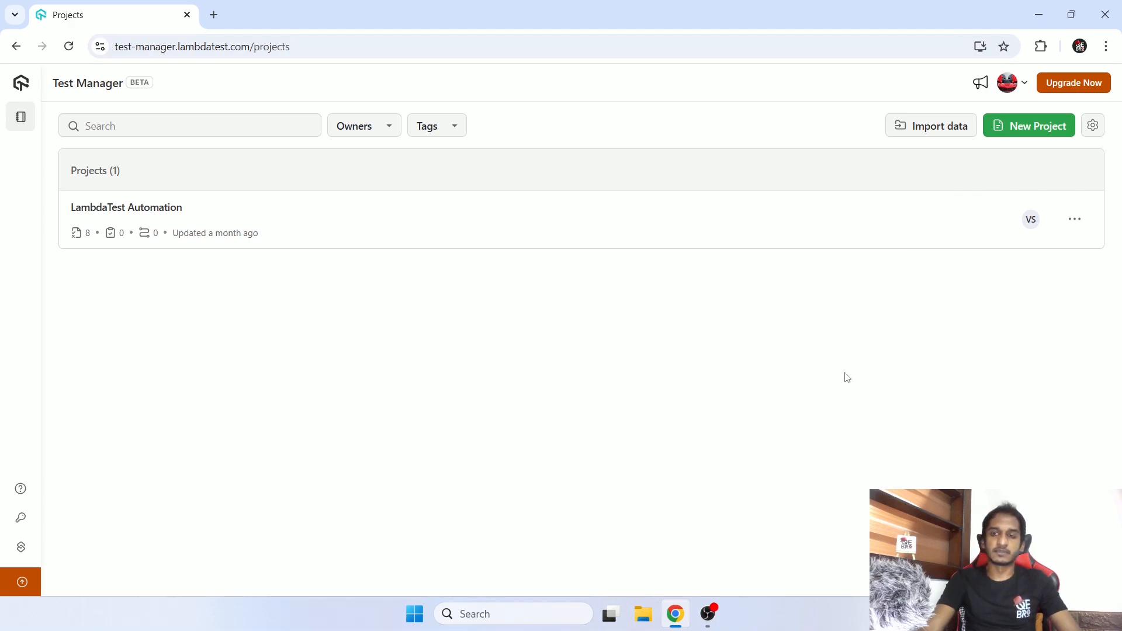
Step: Start a new project named "QE Bro" with the description "Test cases for the QE Bro project"
click(1033, 134)
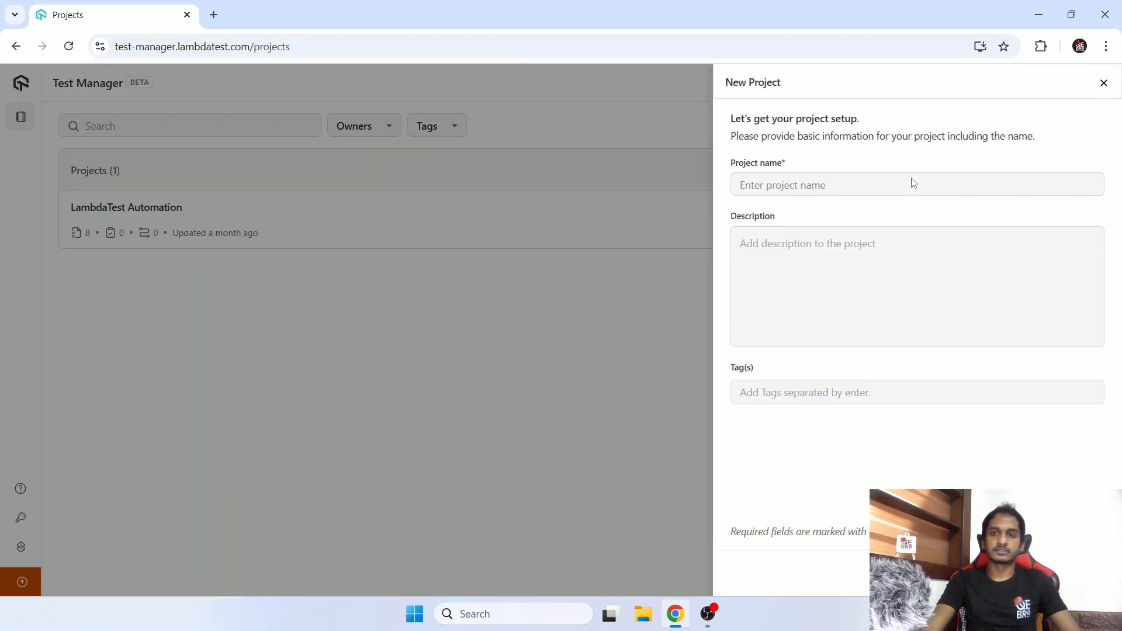
click(883, 191)
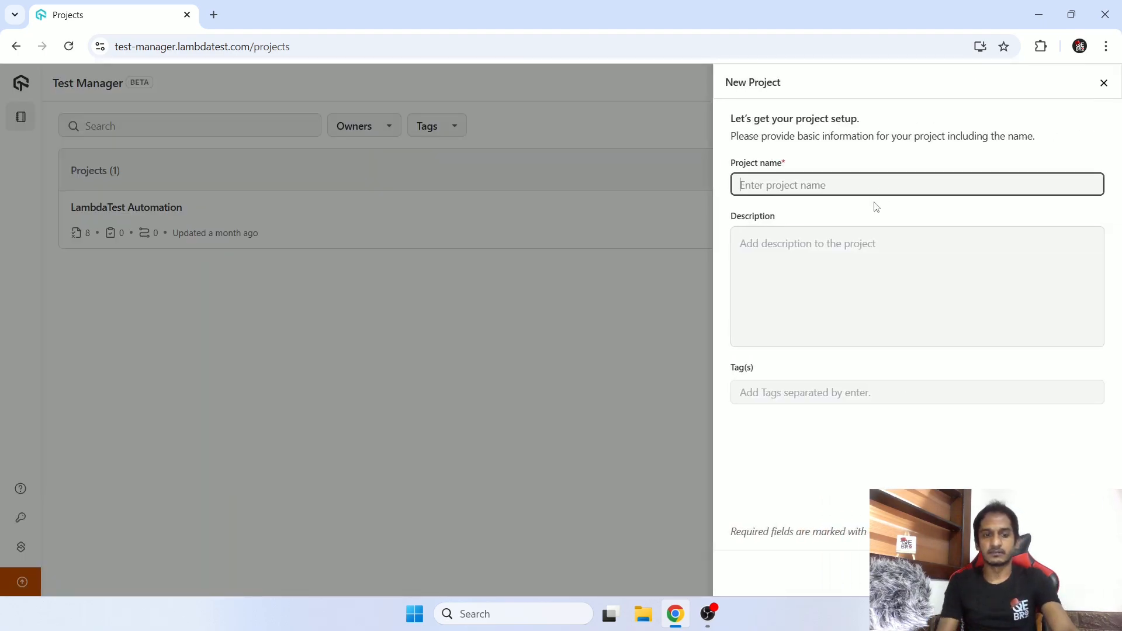
text(QE Bro)
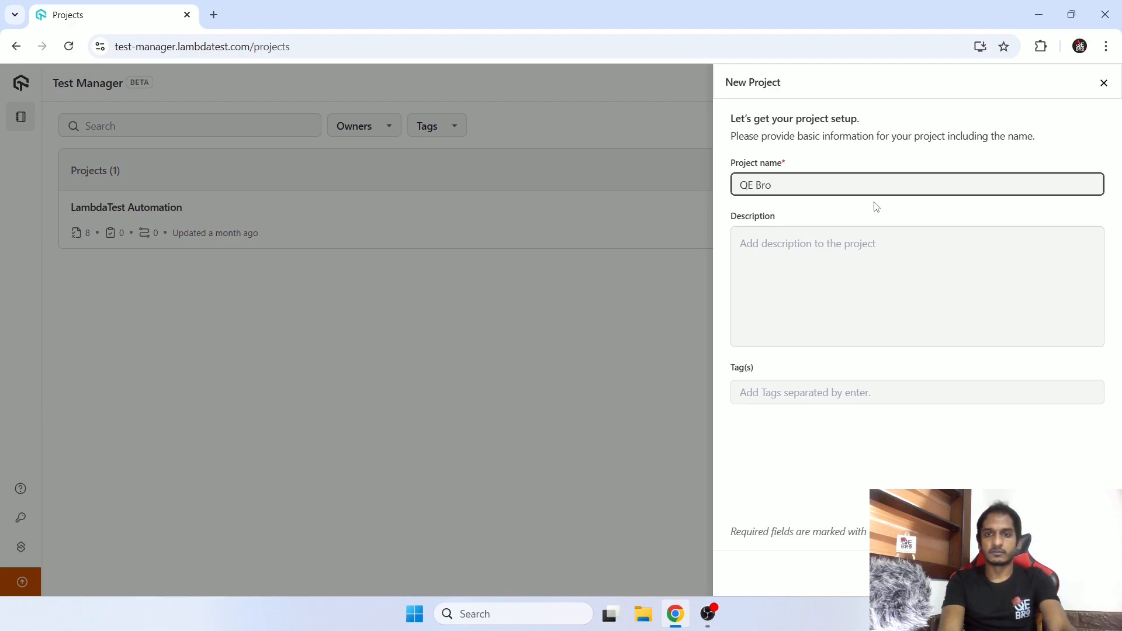
key(Tab)
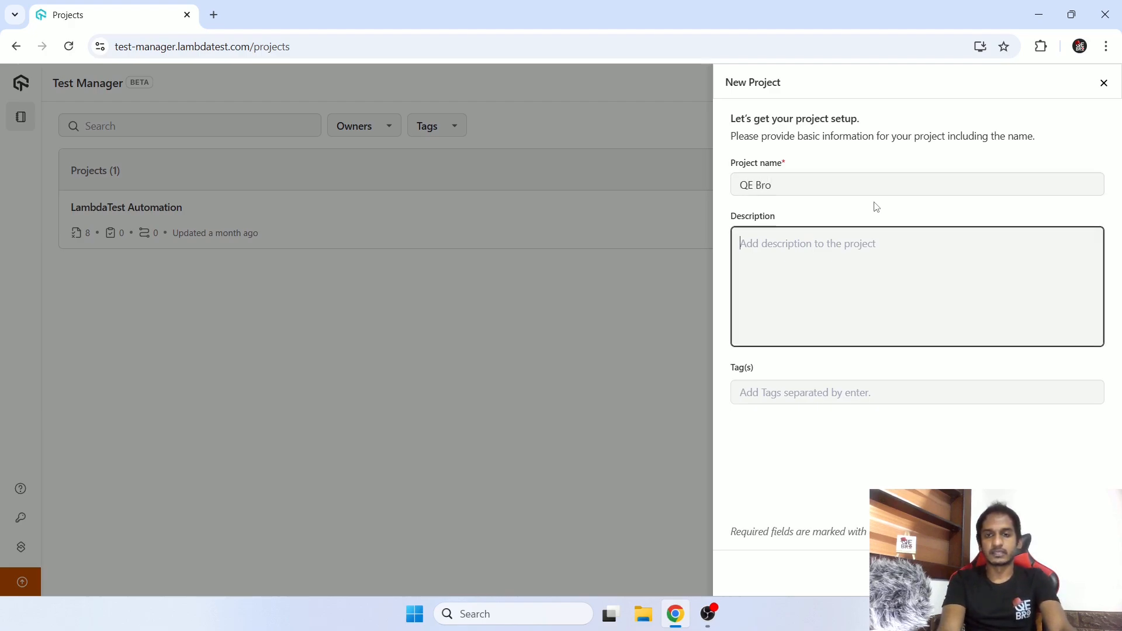
text(Test cas)
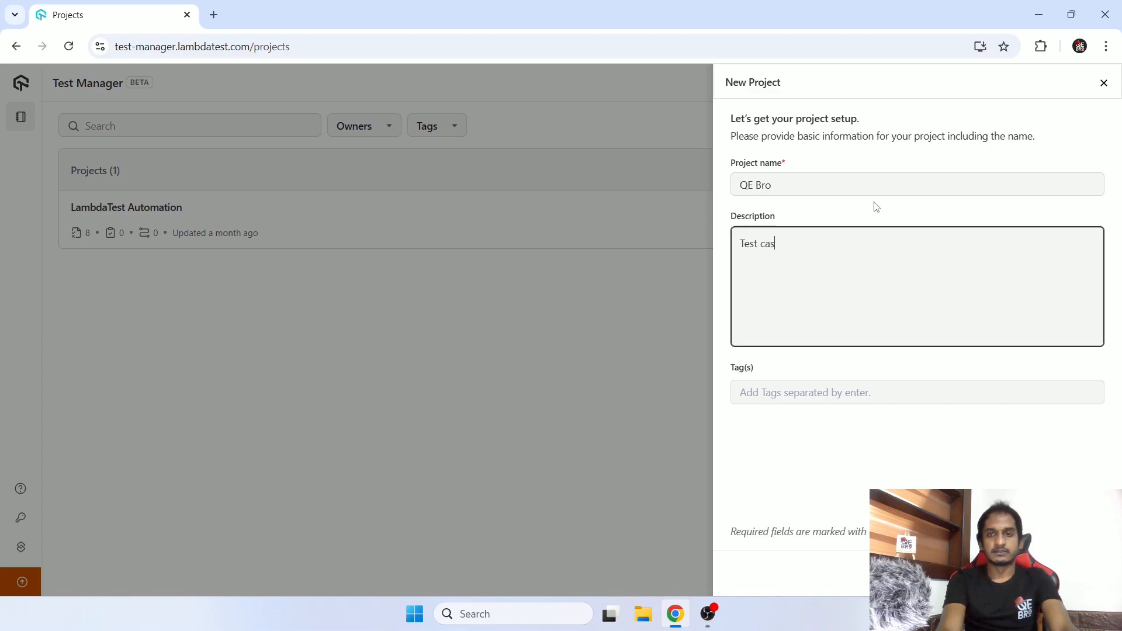
text(es for the QE)
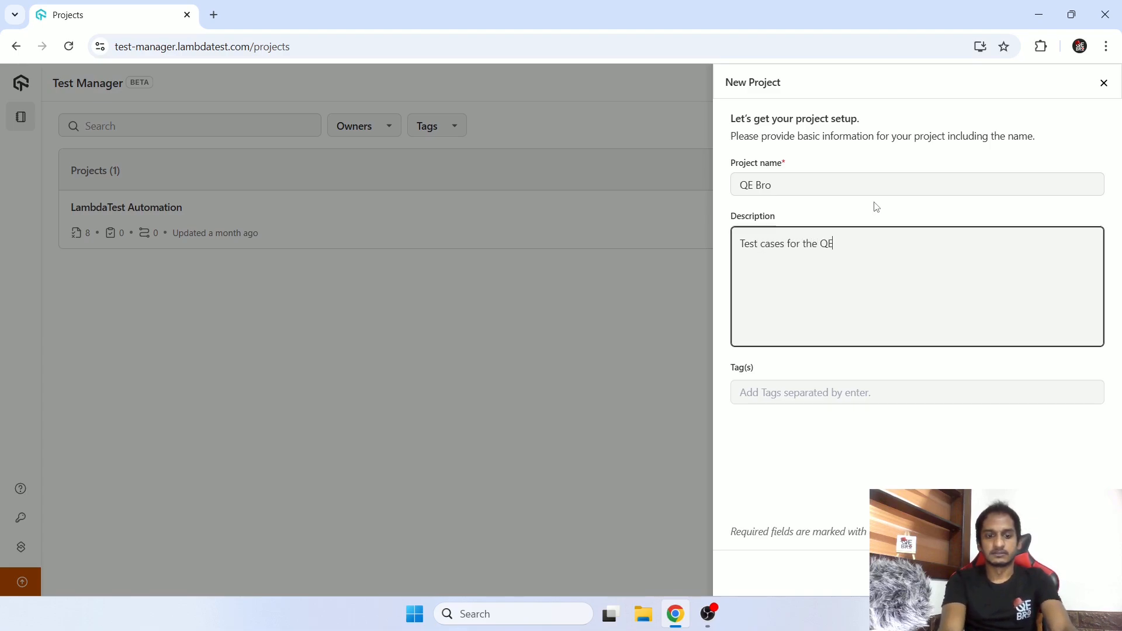
text( Bro project)
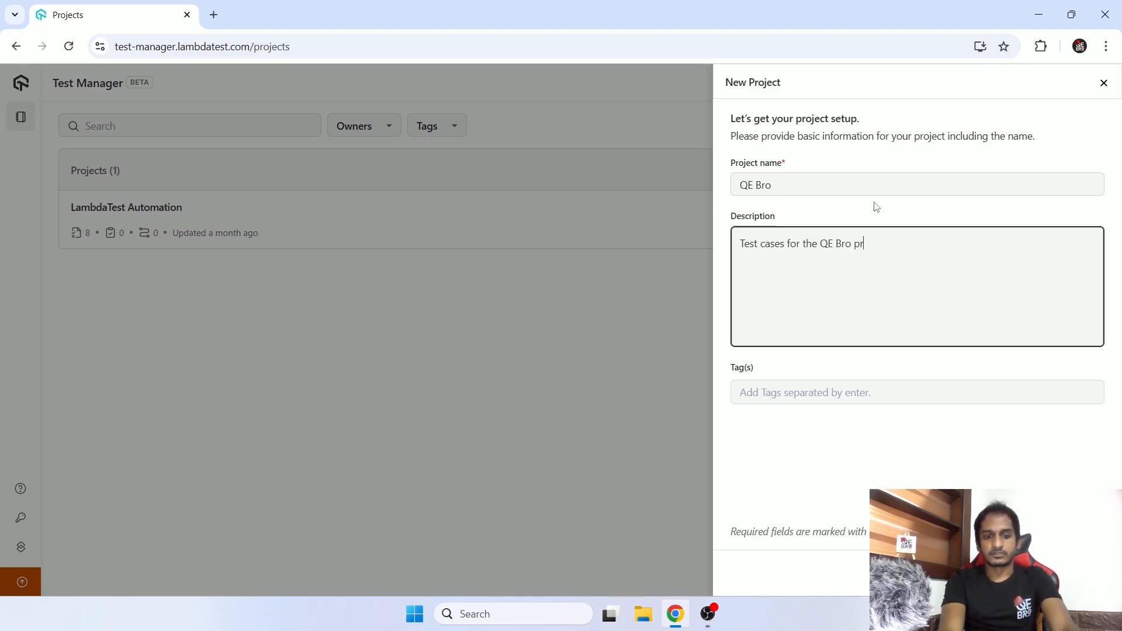
Step: Add the tags manual, automation and QEBro to the new project and create it
click(849, 398)
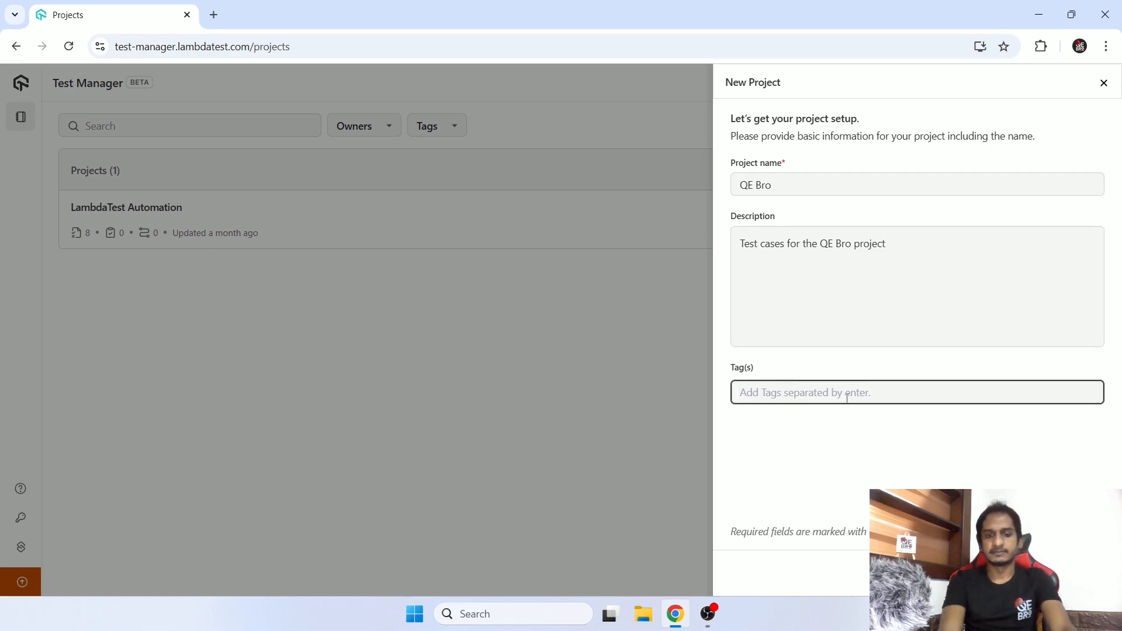
text(manual)
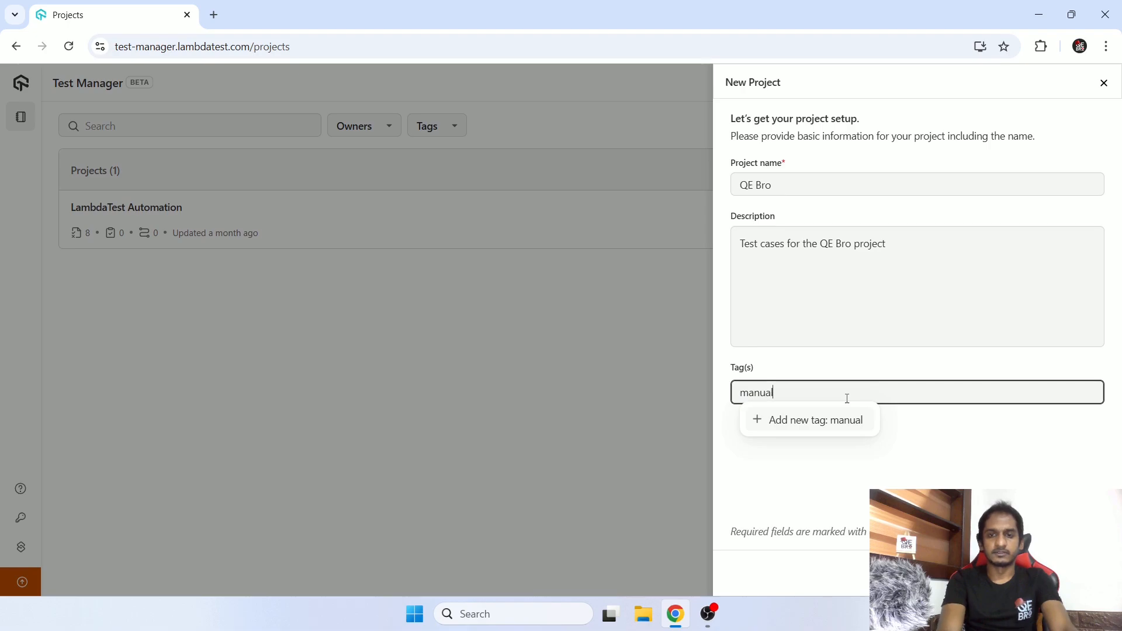
key(Return)
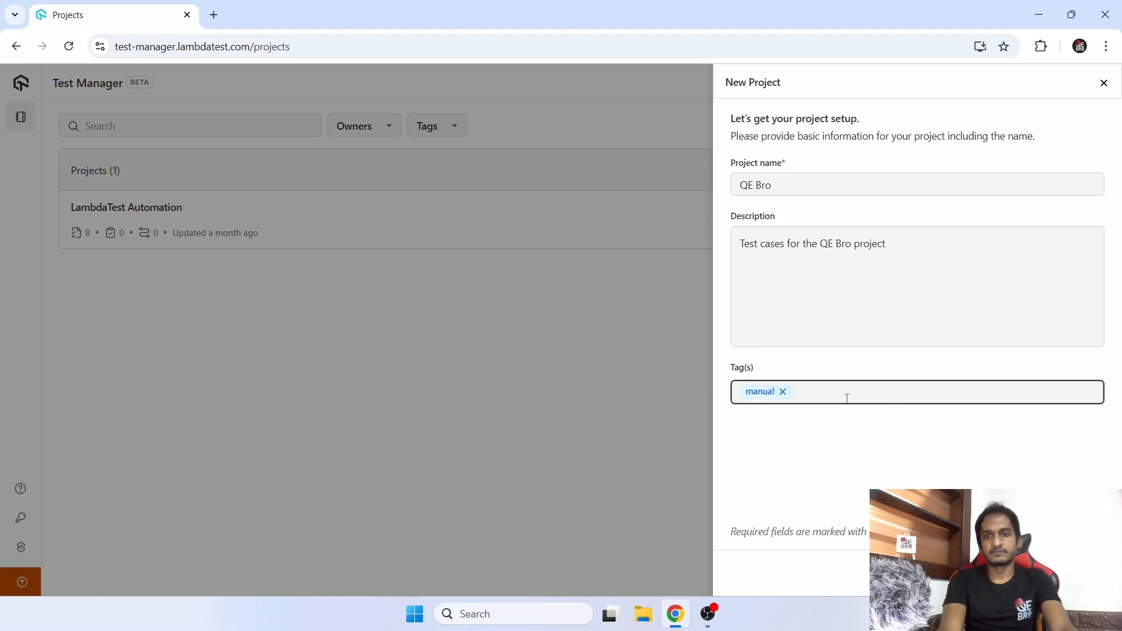
text(automation)
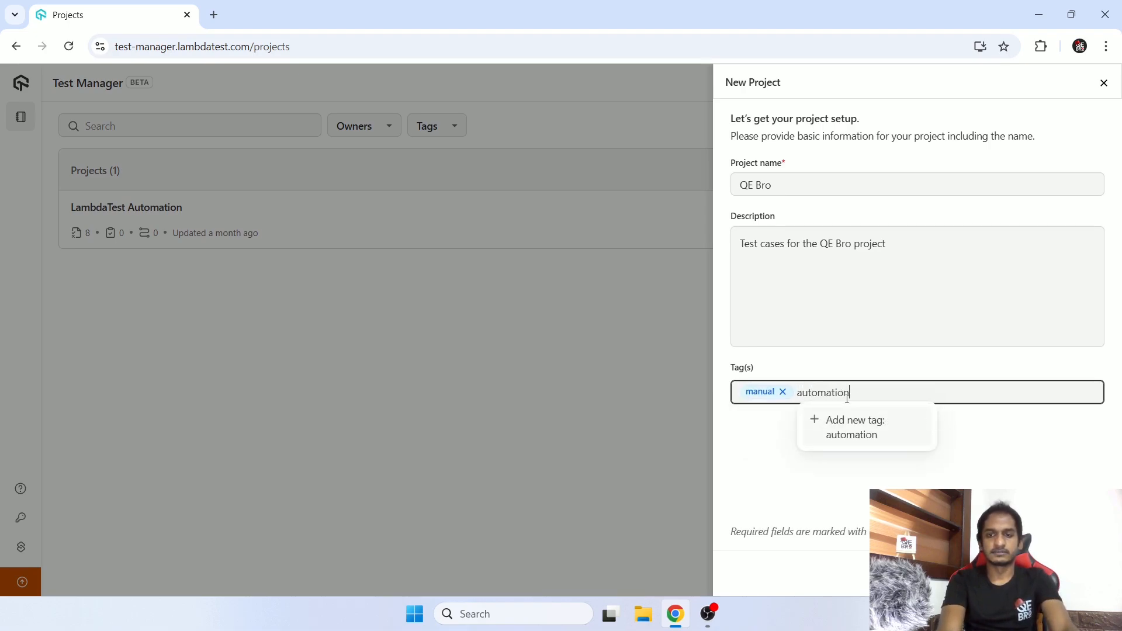
key(Return)
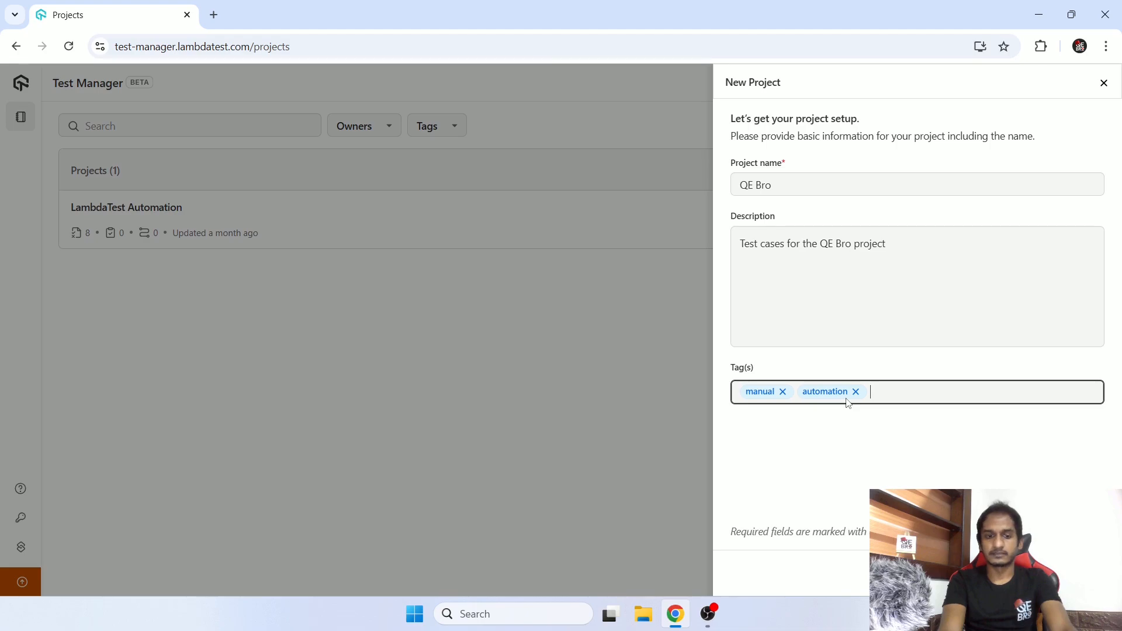
text(qebro)
key(Return)
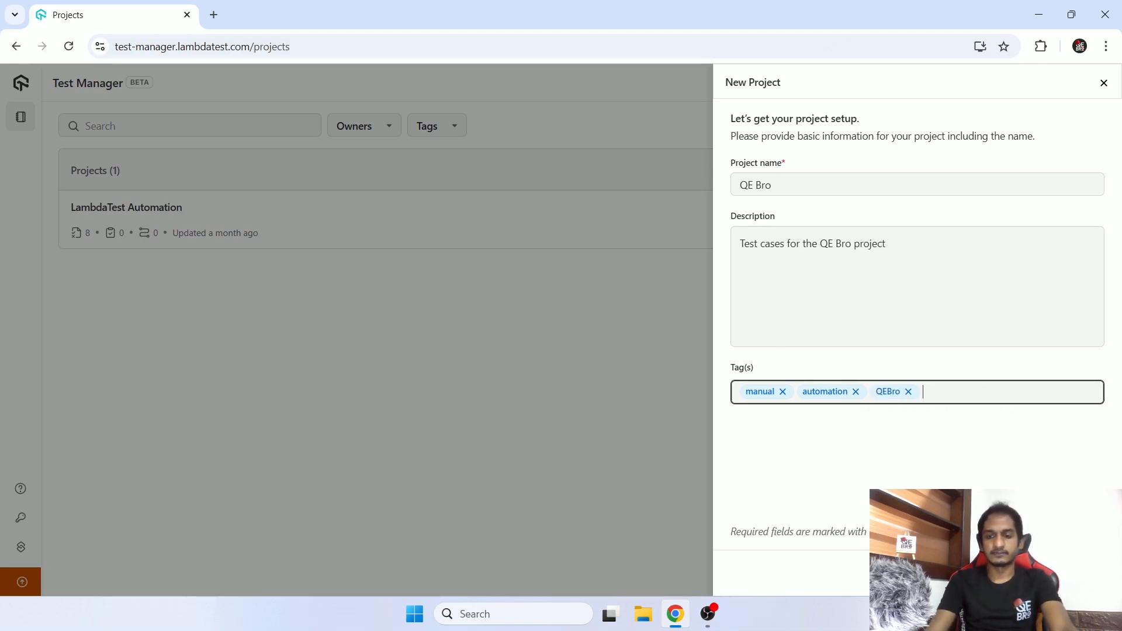
click(1075, 573)
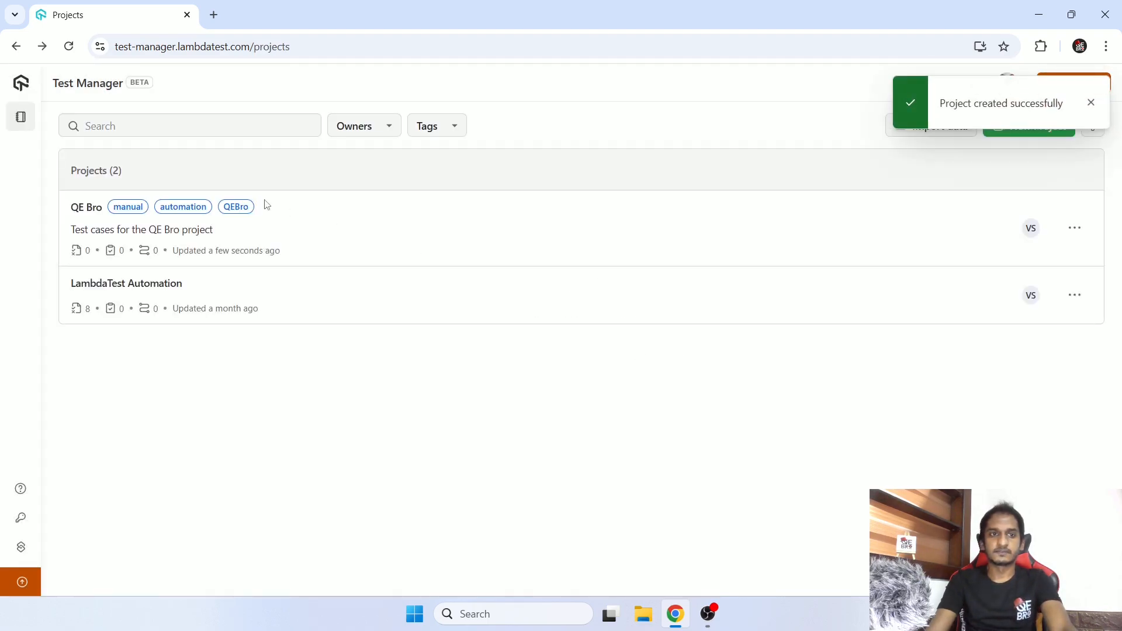
Step: Filter the project list by the manual tag and clear the filter again
click(433, 131)
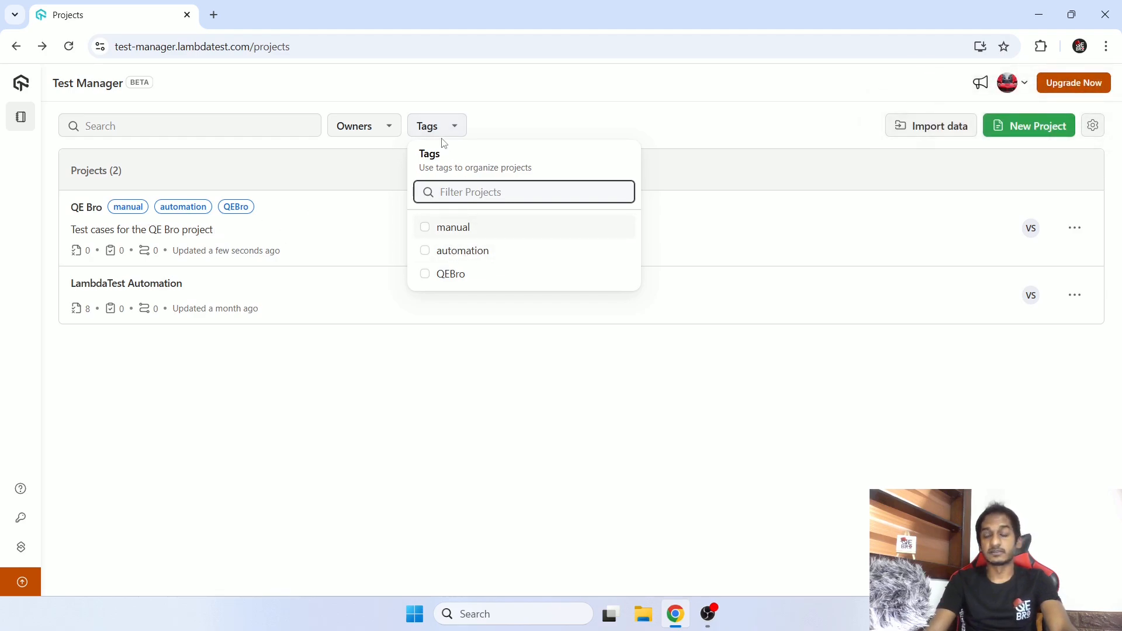
click(433, 229)
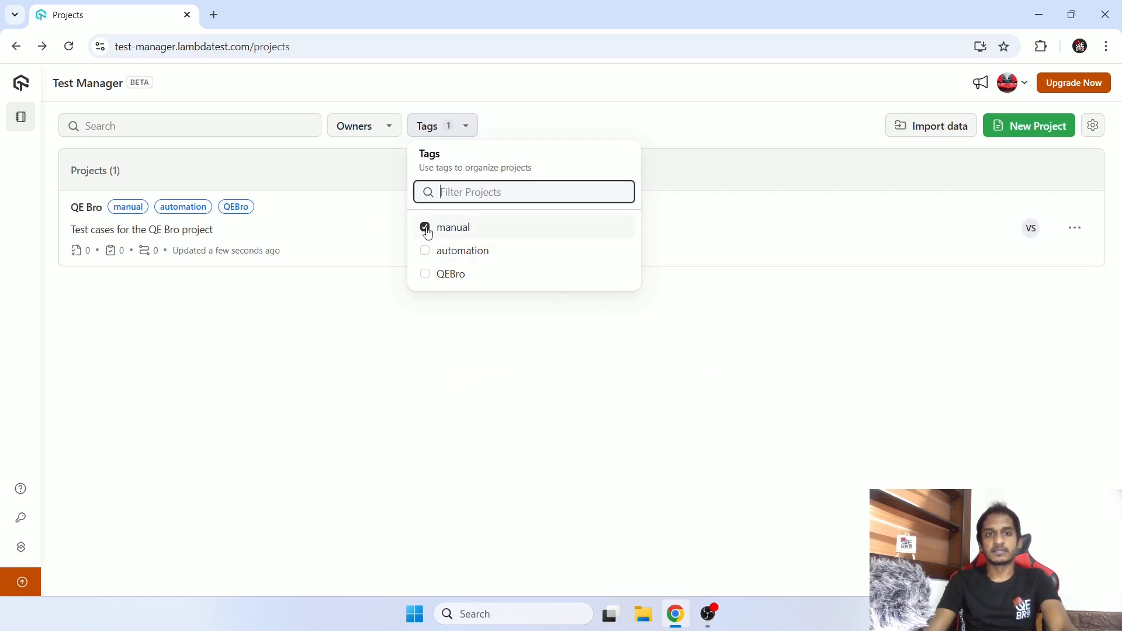
click(427, 229)
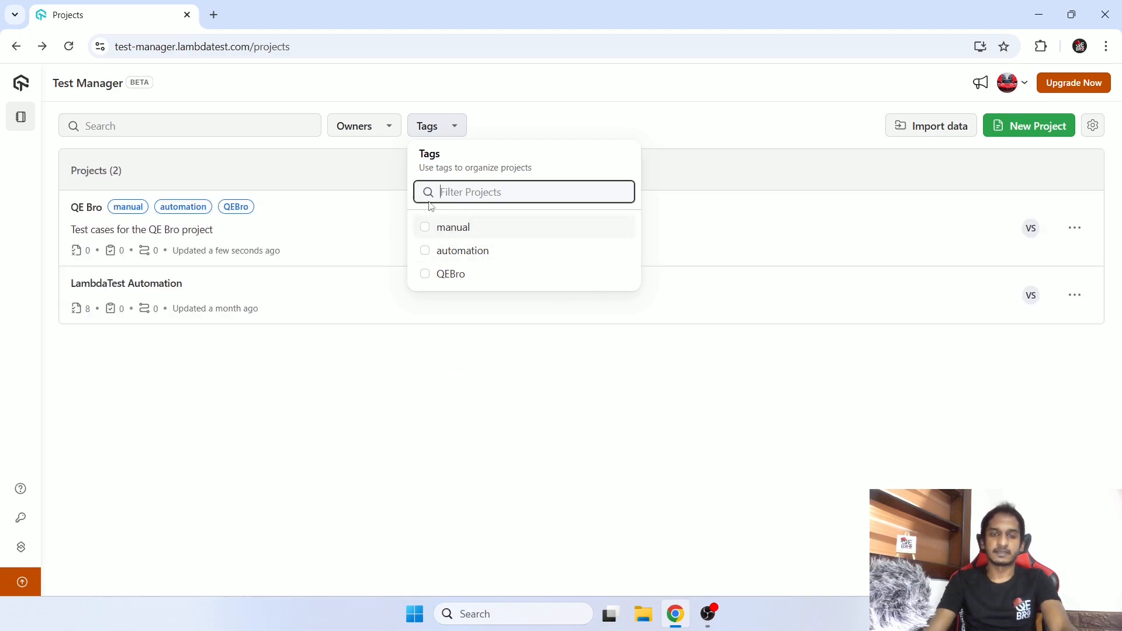
click(626, 123)
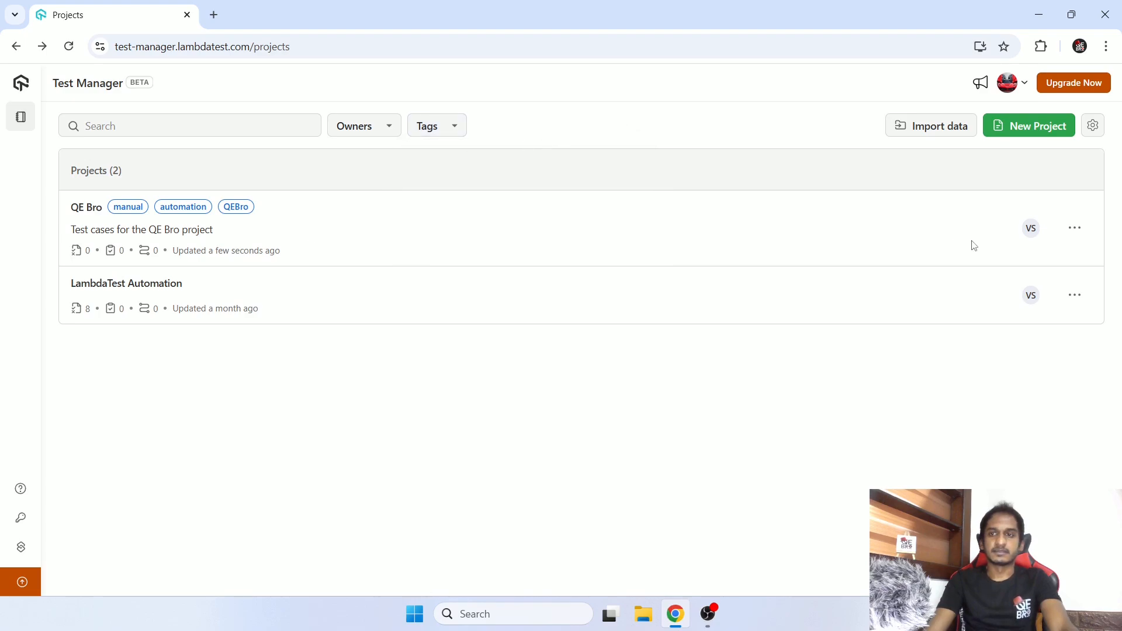
Step: Open the fields and values settings and examine all values of the Priority, Type and Status system fields
click(1096, 134)
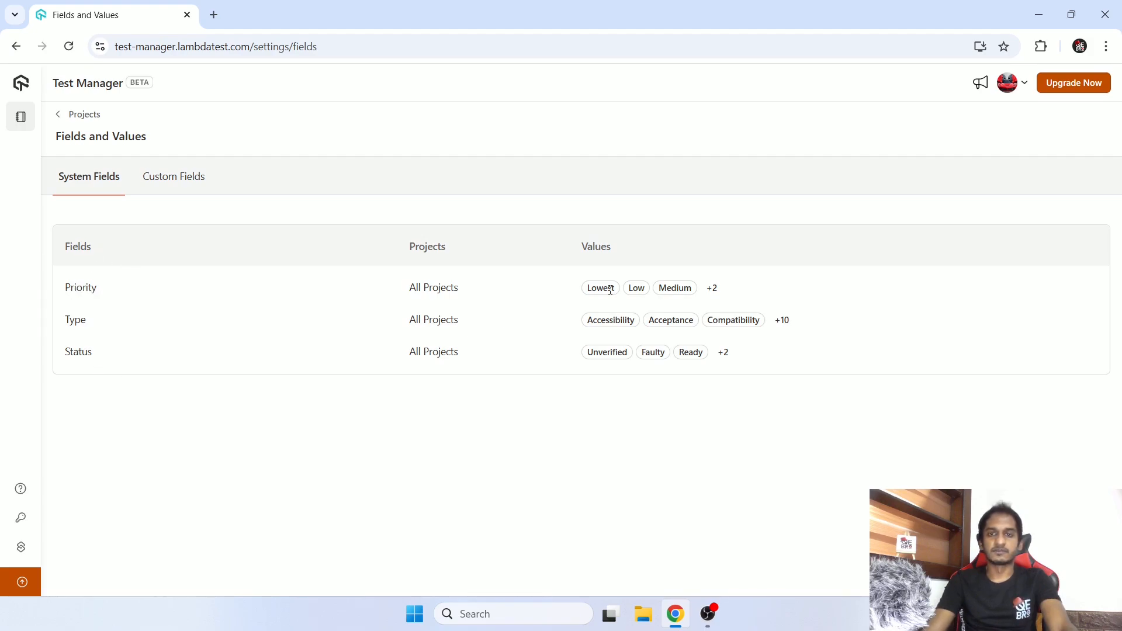
click(712, 288)
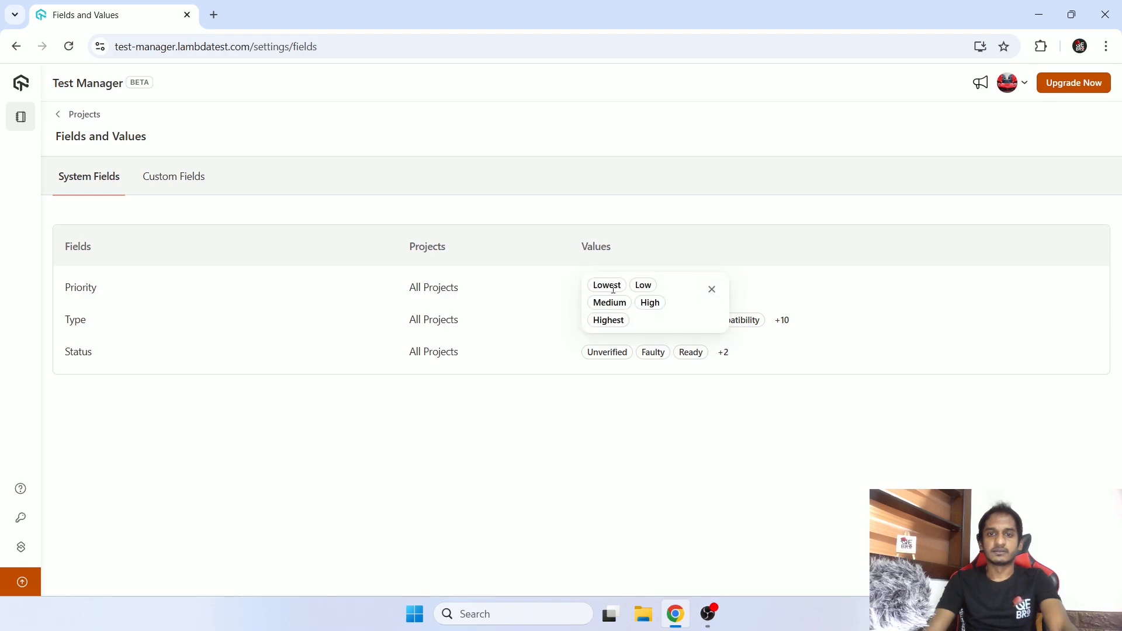
click(480, 432)
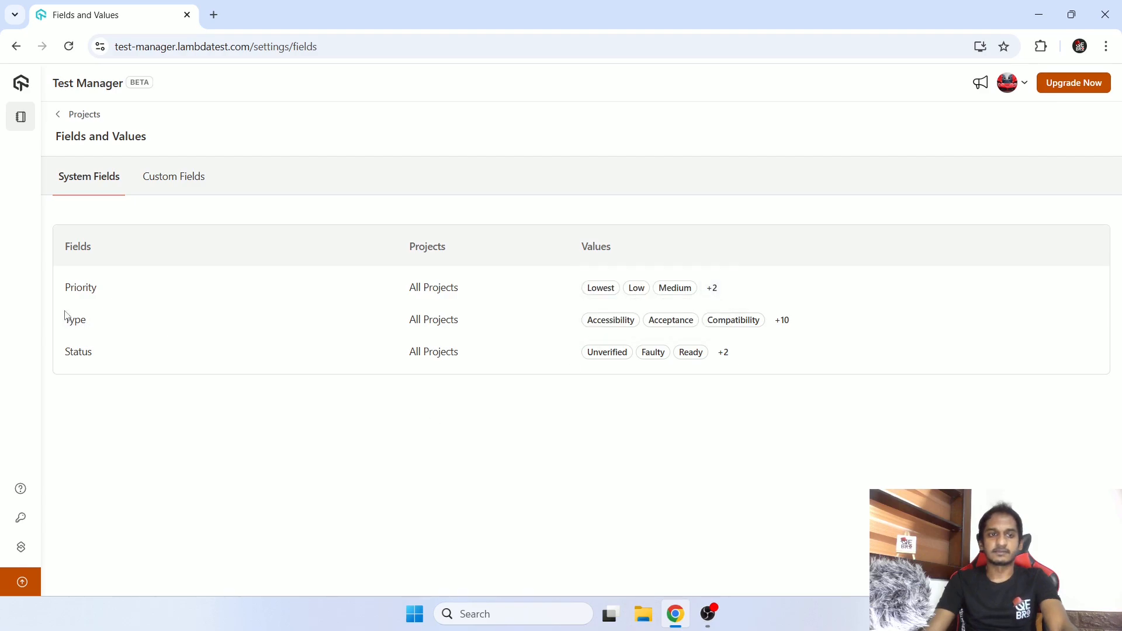
click(787, 325)
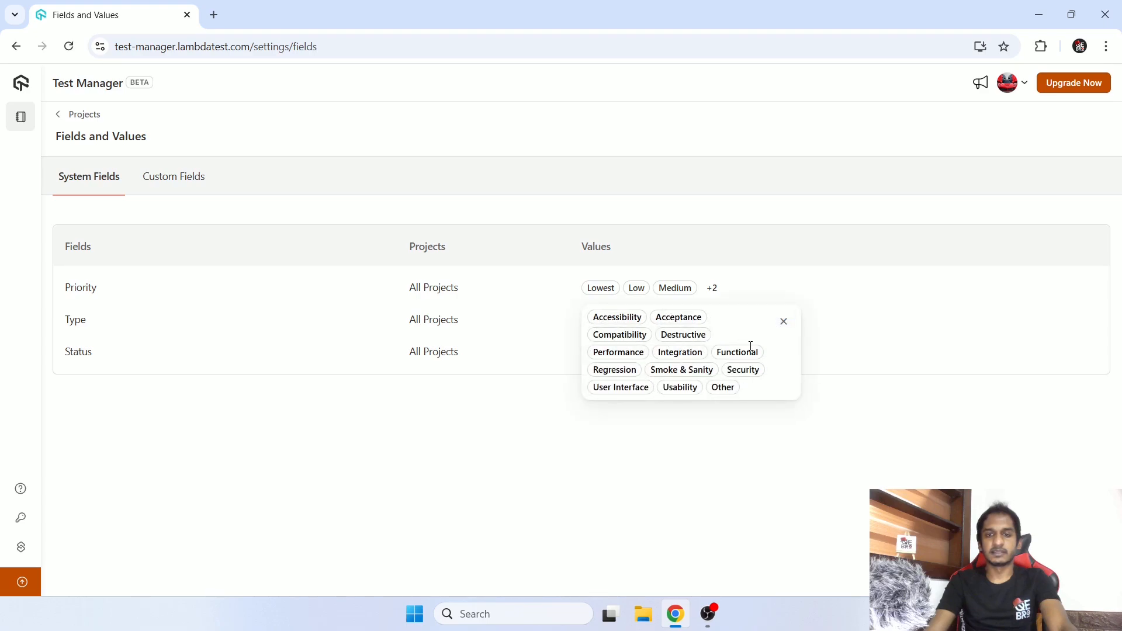
click(704, 439)
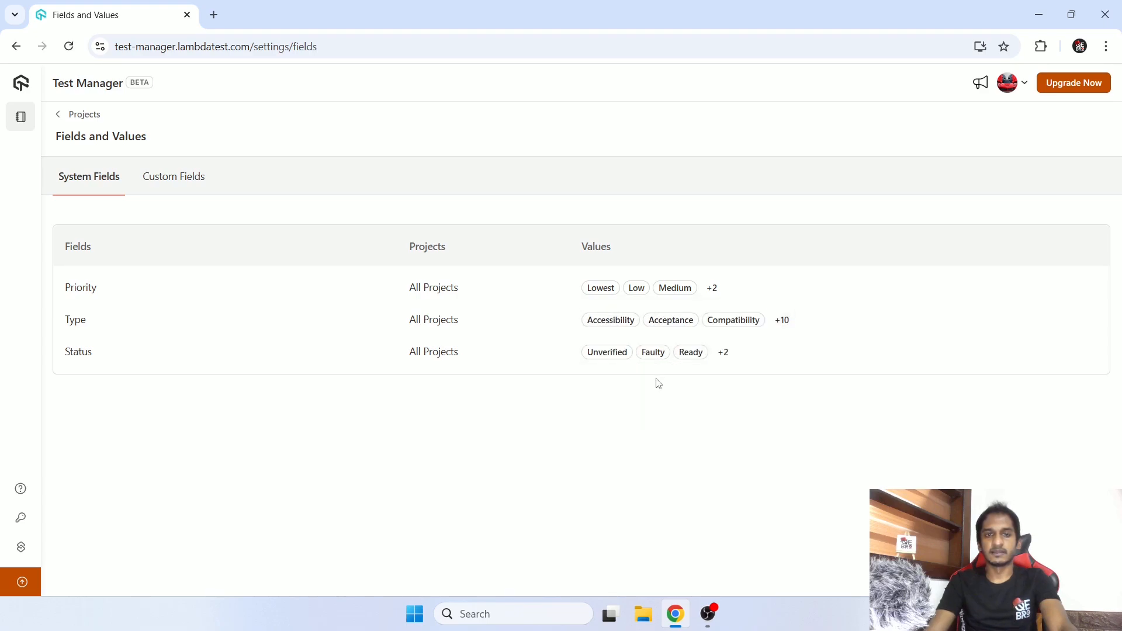
click(725, 353)
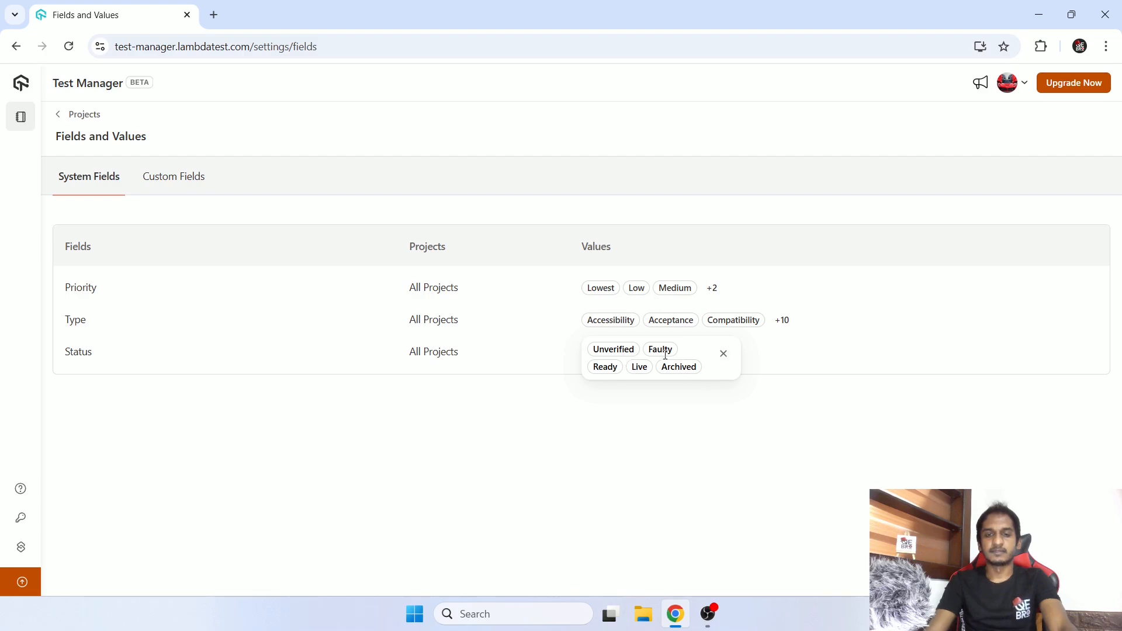
click(700, 437)
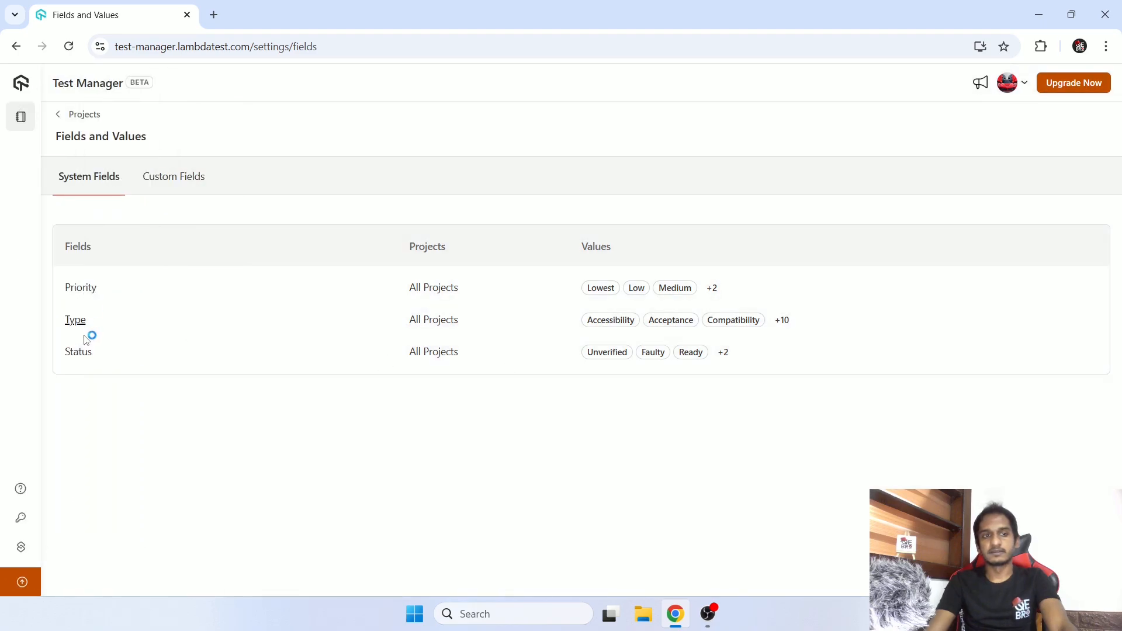
Step: Start a new custom field of type Boolean (Checkbox) and name it "Automatable"
click(169, 186)
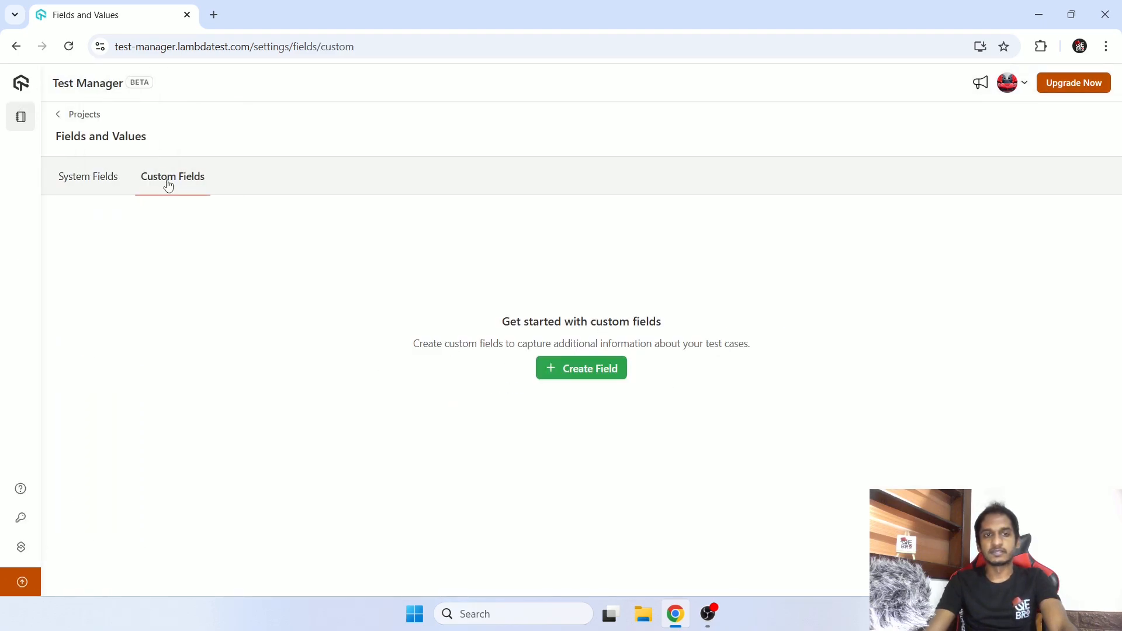
click(591, 368)
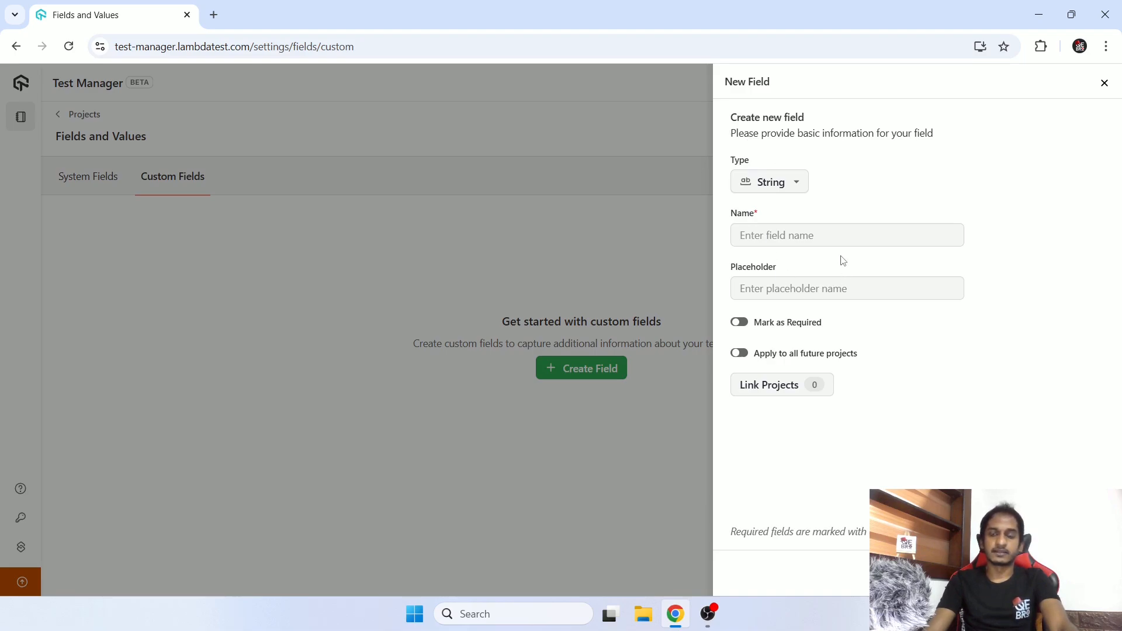
click(778, 186)
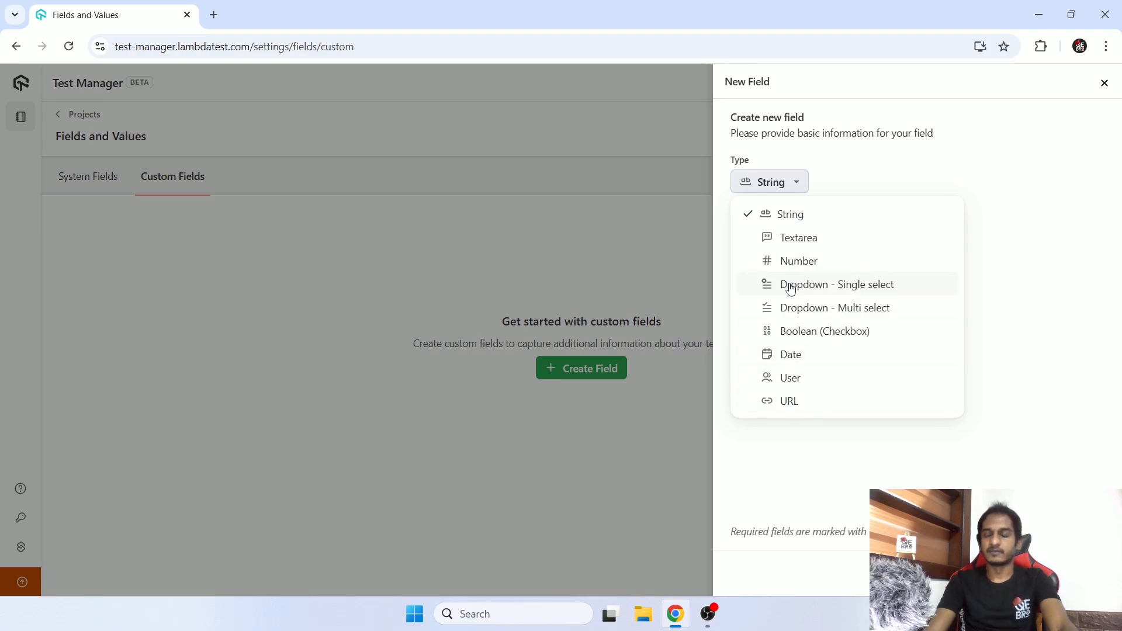
click(806, 332)
click(796, 238)
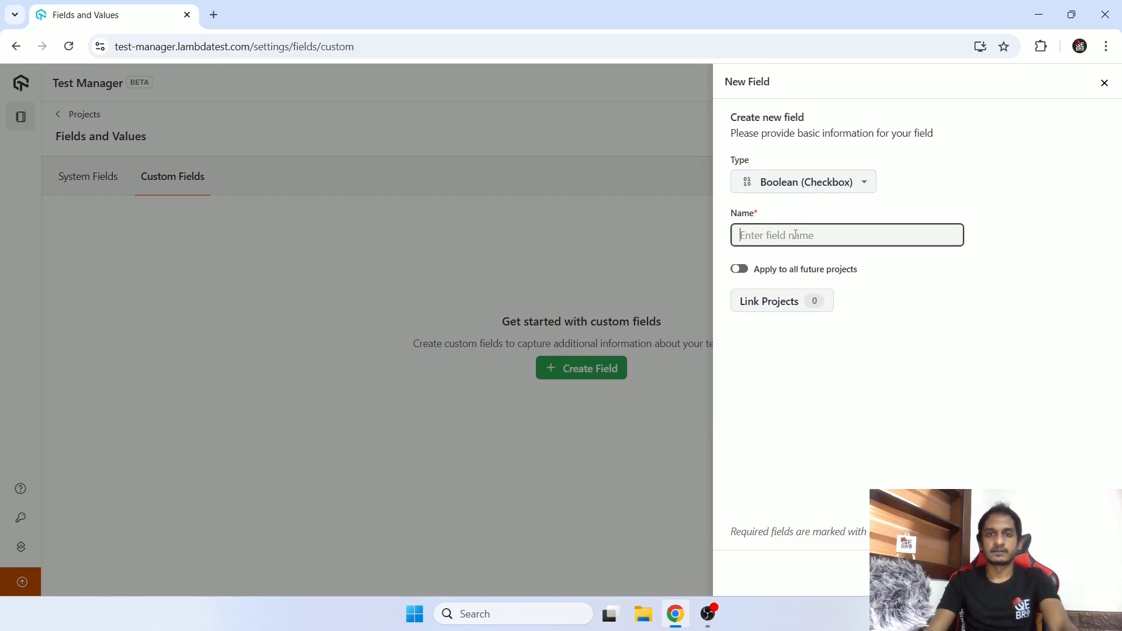
text(Autom)
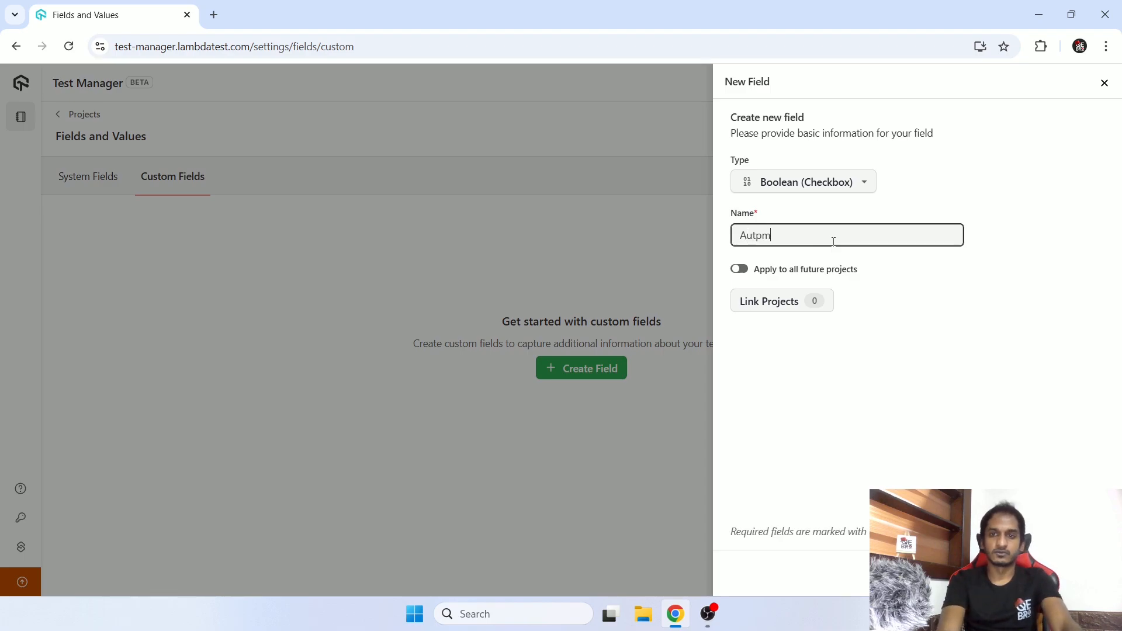
key(BackSpace)
key(BackSpace)
text(omatable)
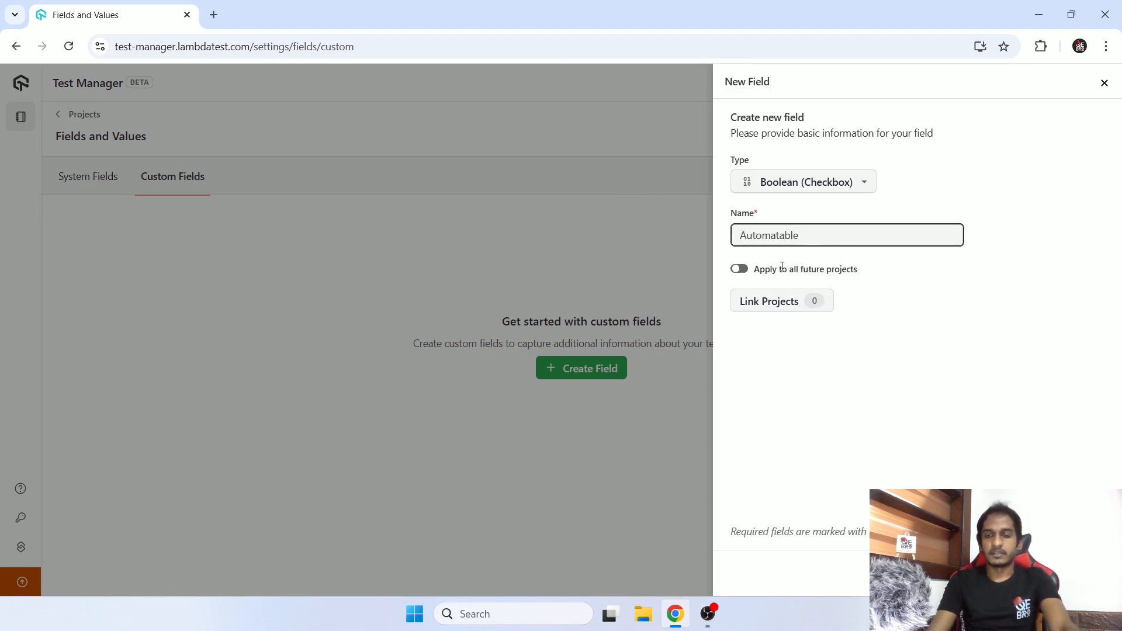
drag(783, 269, 868, 273)
click(741, 269)
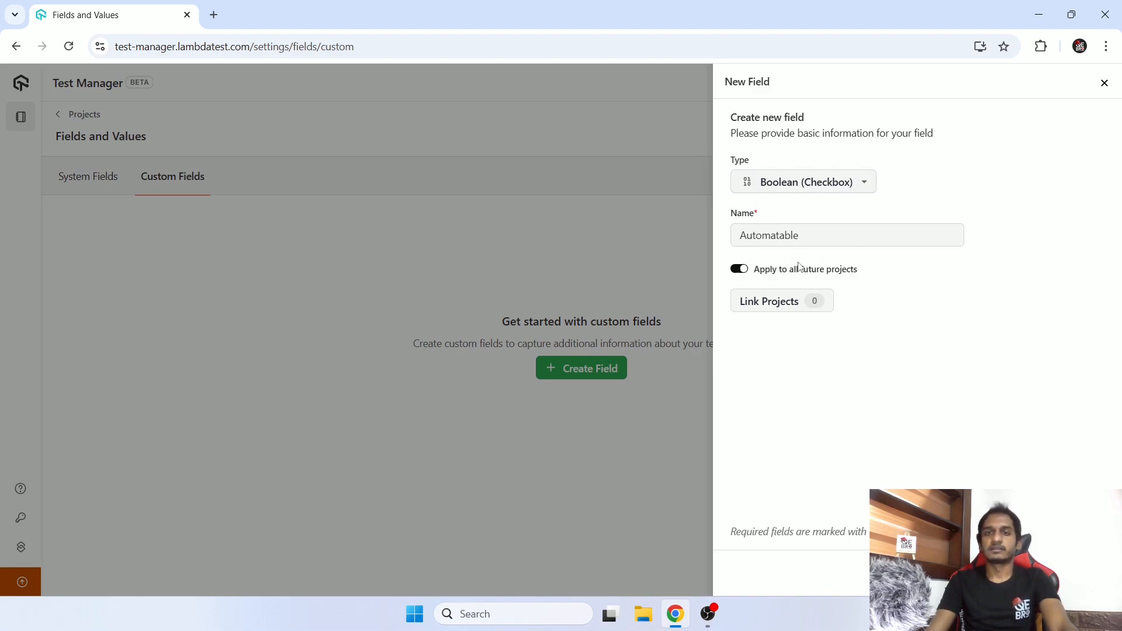
click(737, 270)
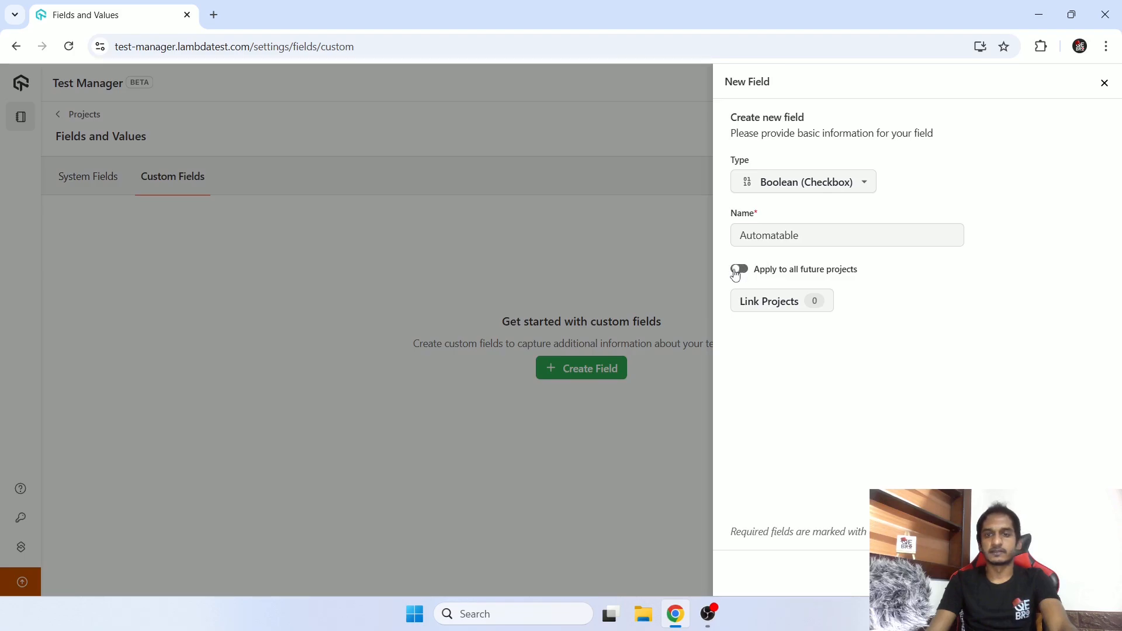
Step: Link the Automatable field to the QE Bro project and create the field
click(781, 303)
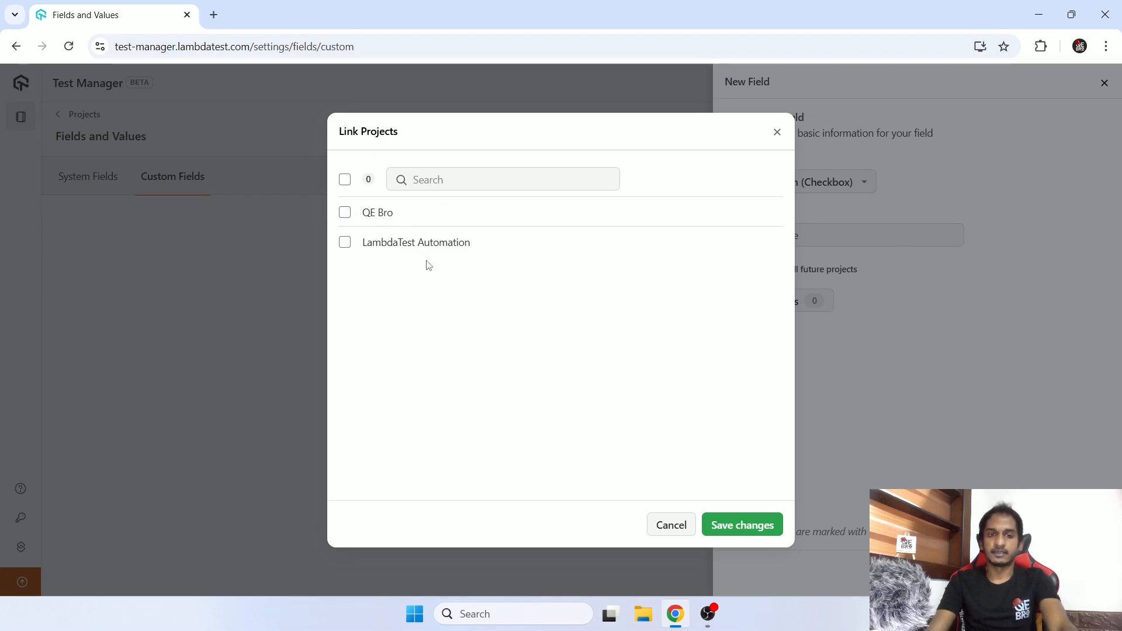
click(345, 214)
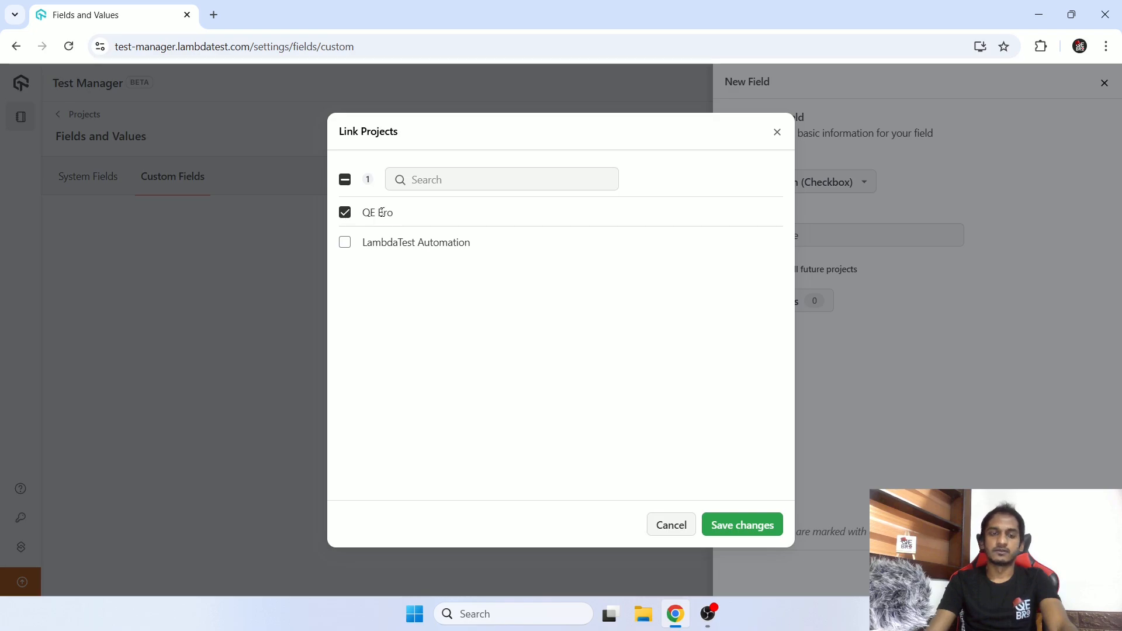
click(748, 526)
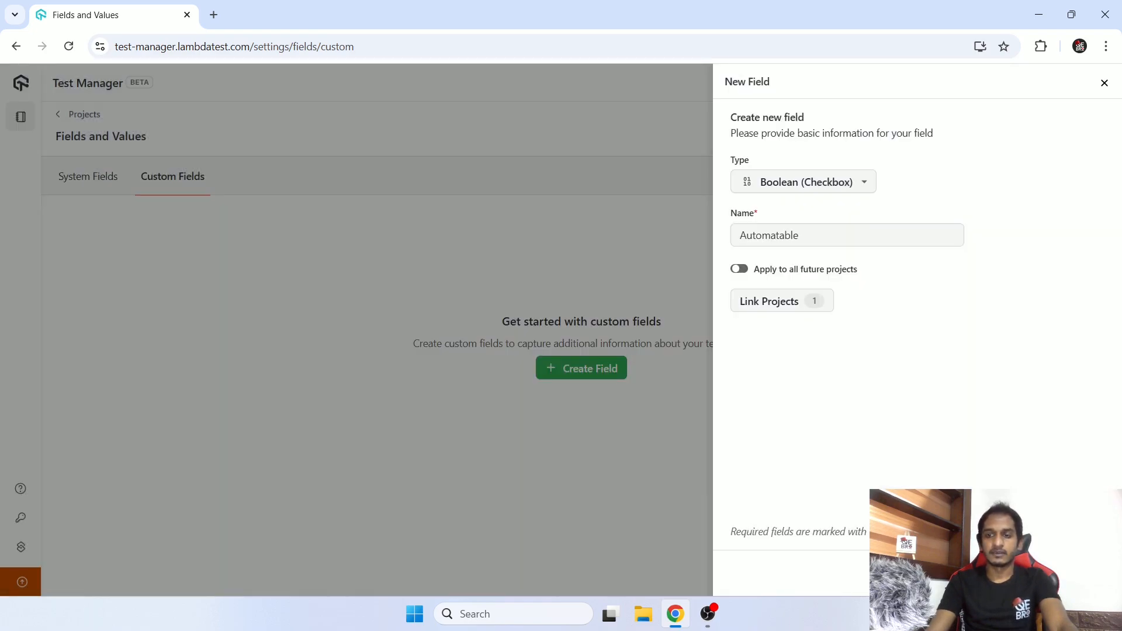
click(1079, 573)
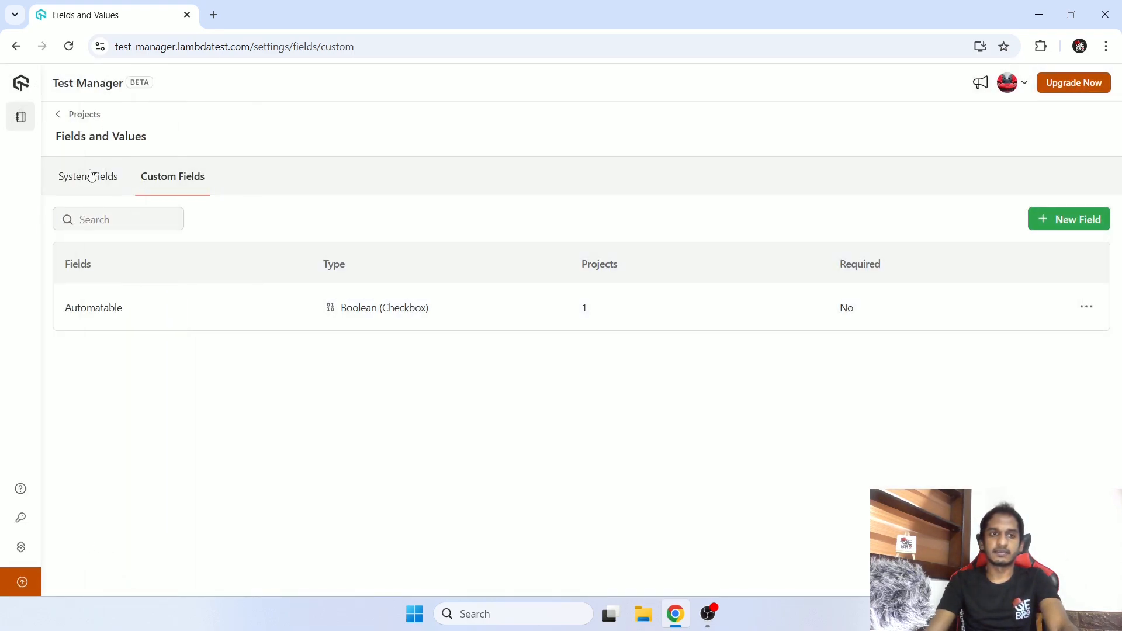
Step: Return to the project list and examine the QE Bro project's edit form and available actions without changing anything
click(89, 176)
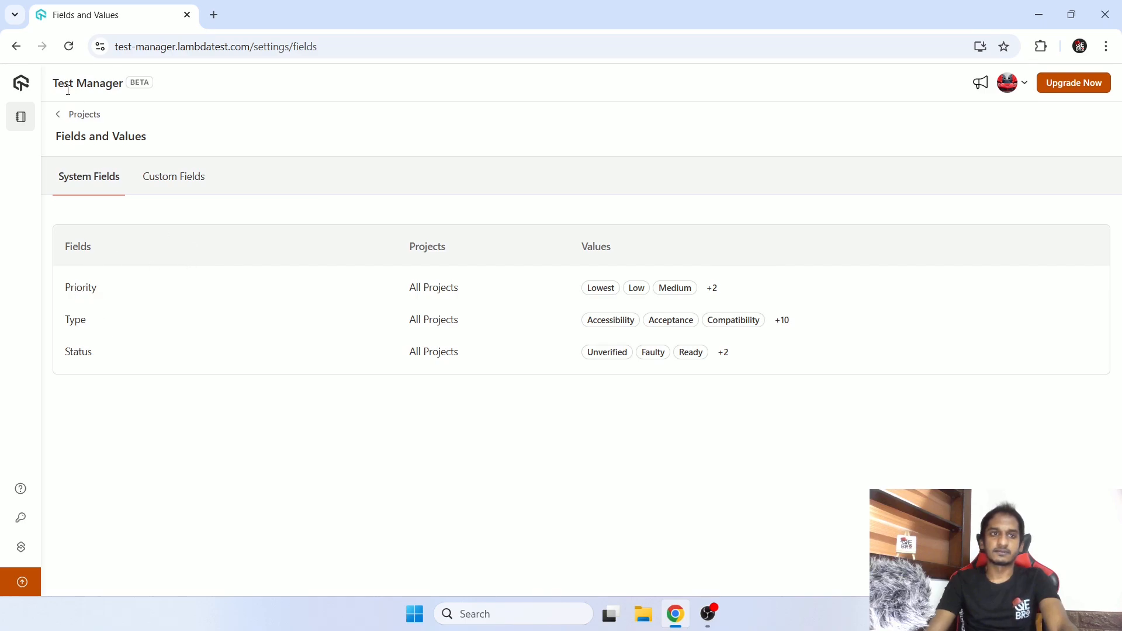
click(80, 118)
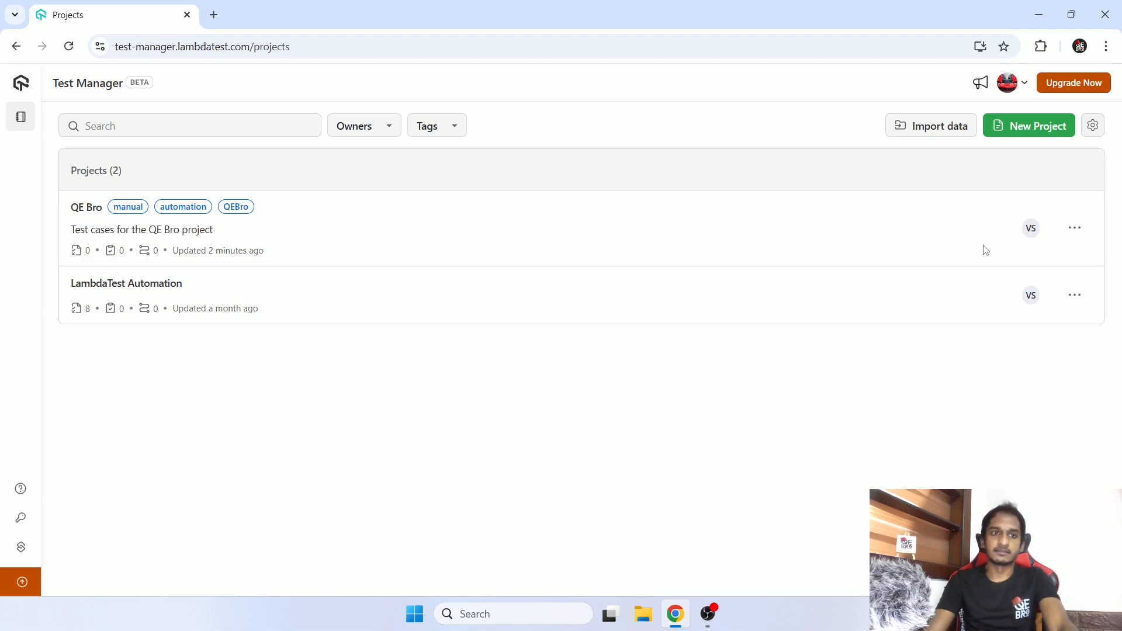
mouse_move(21, 232)
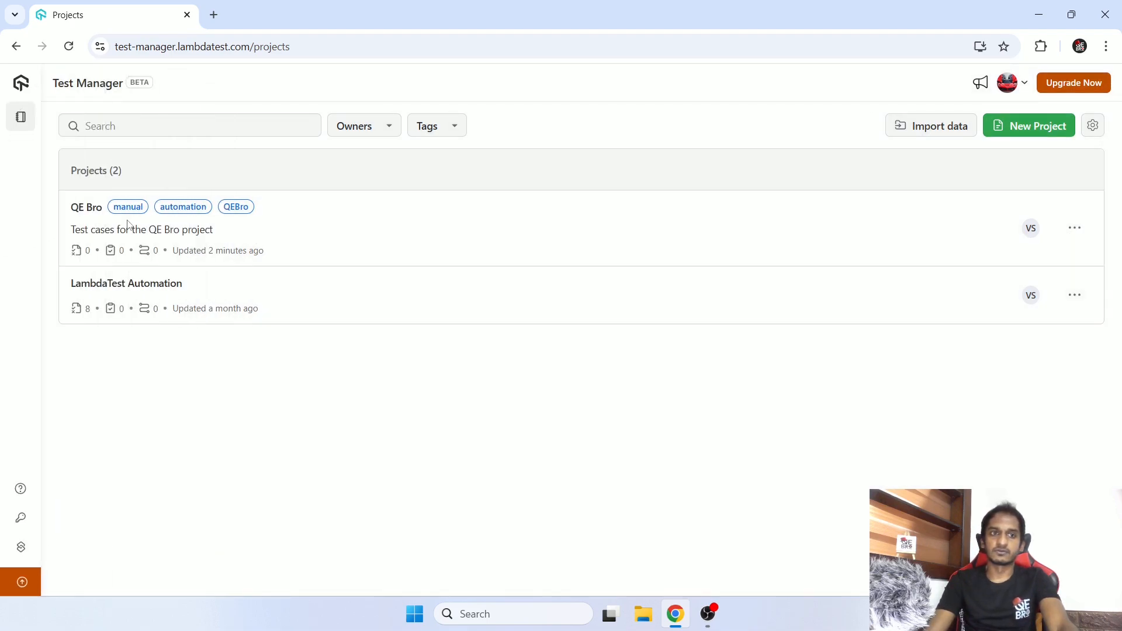
click(1073, 229)
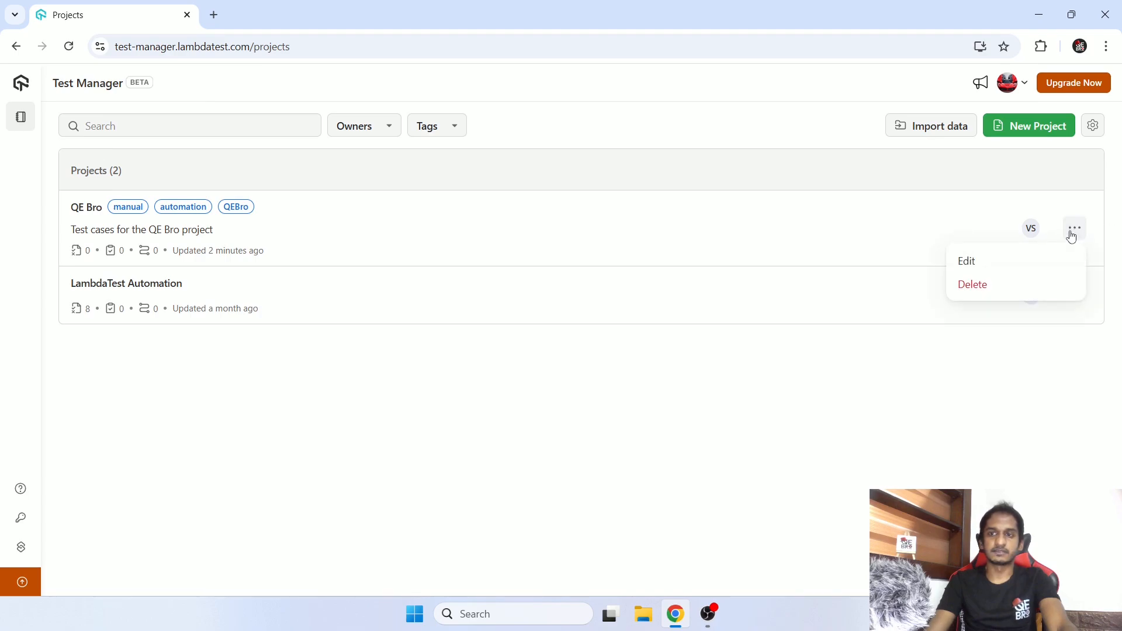
click(999, 266)
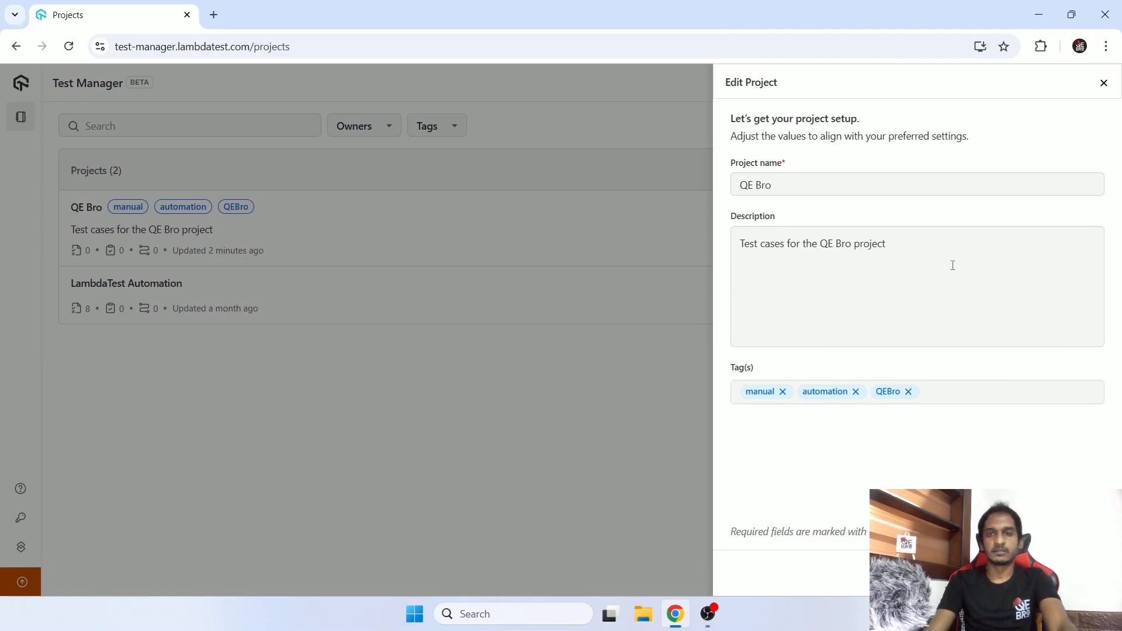
click(1104, 83)
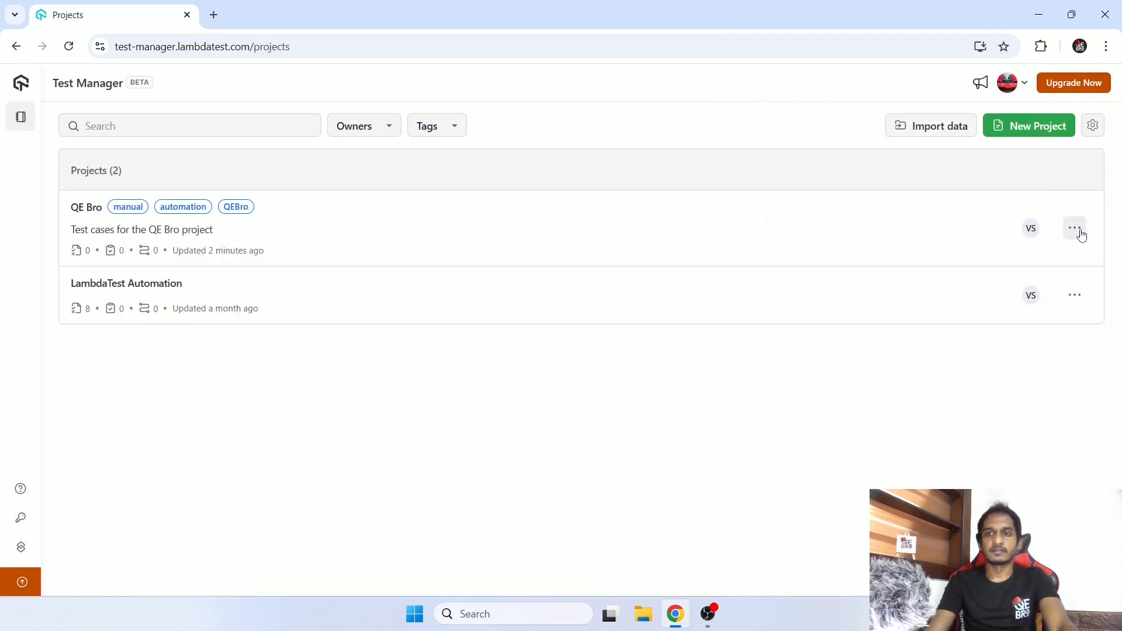
click(1074, 228)
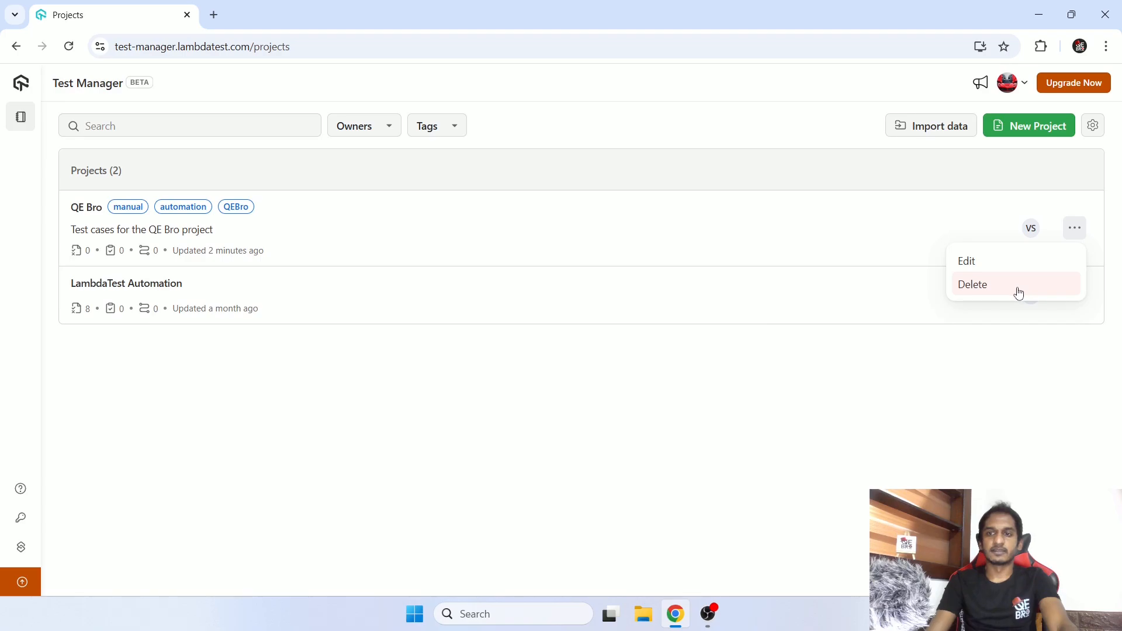
click(783, 419)
Step: Open the QE Bro project and look through its test plans, builds, insights and test cases pages
click(87, 208)
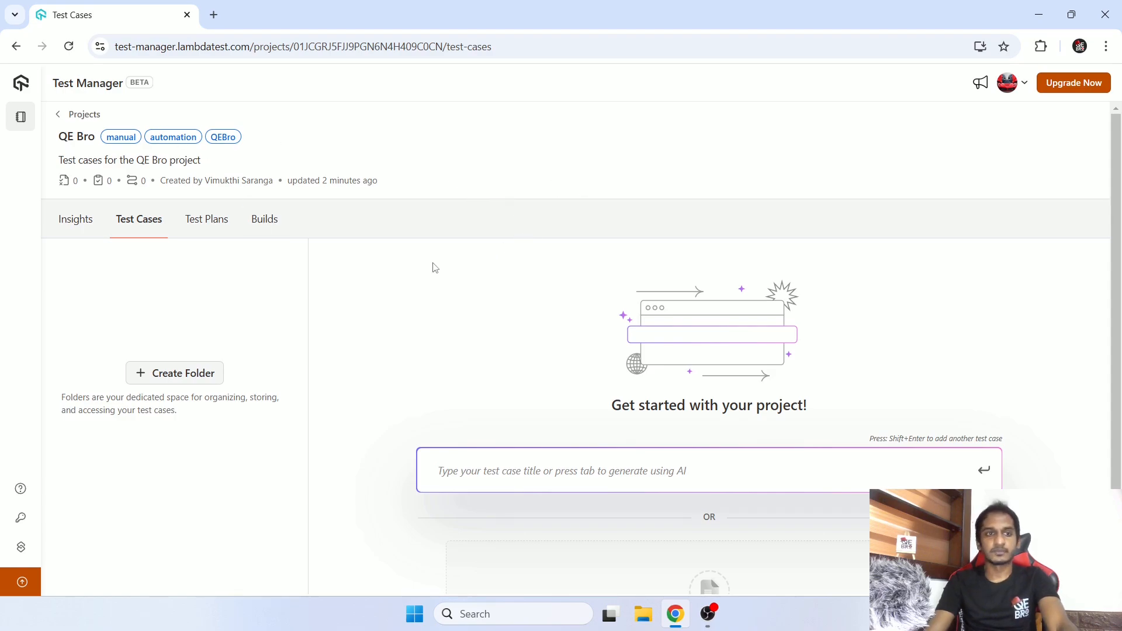
scroll(389, 261, down, 2)
scroll(391, 263, up, 2)
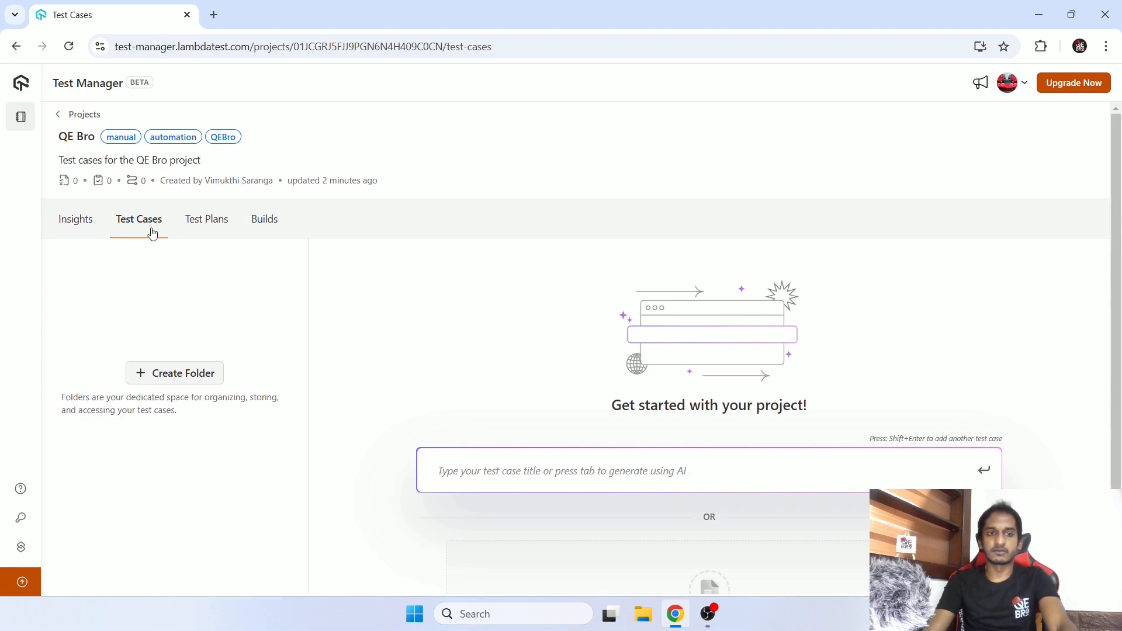
click(216, 230)
click(254, 227)
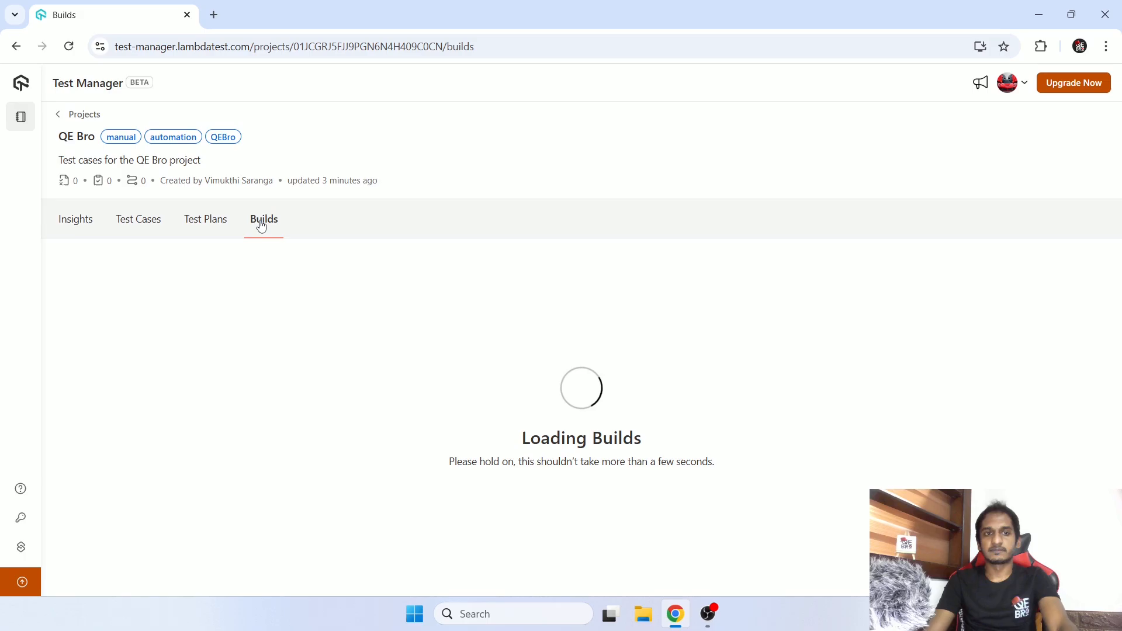
click(91, 226)
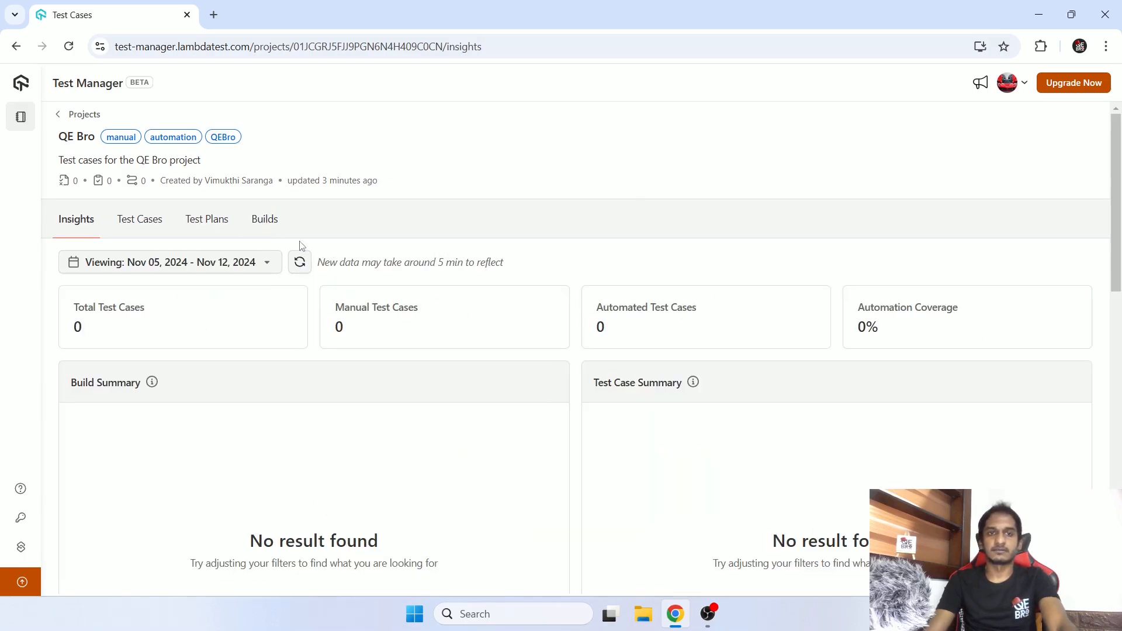
click(151, 221)
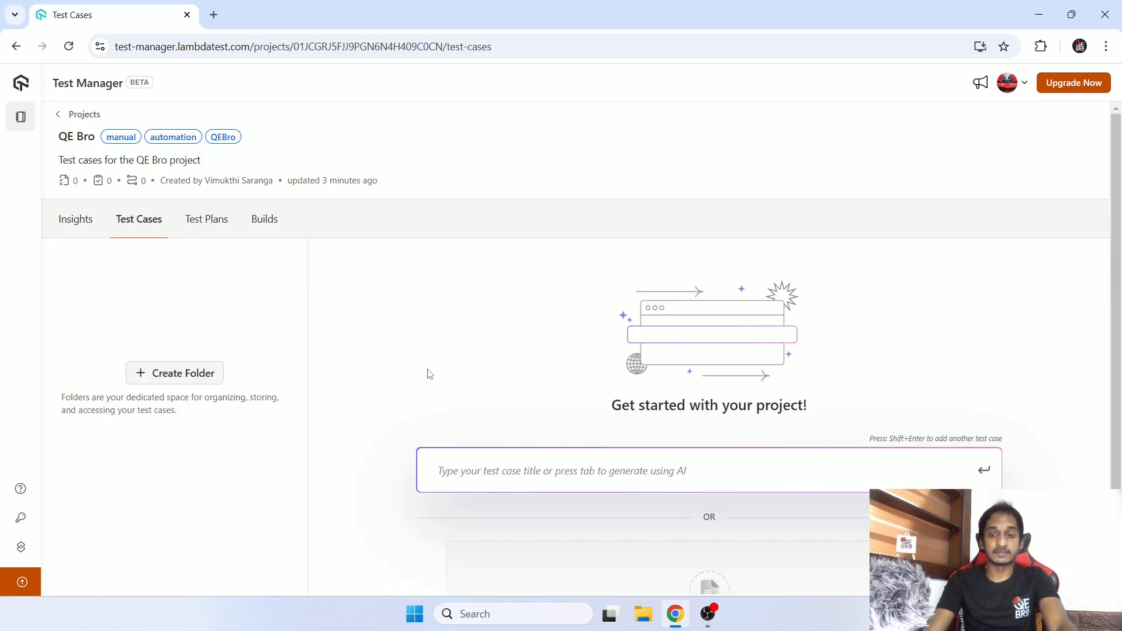
scroll(429, 374, down, 2)
scroll(430, 374, up, 2)
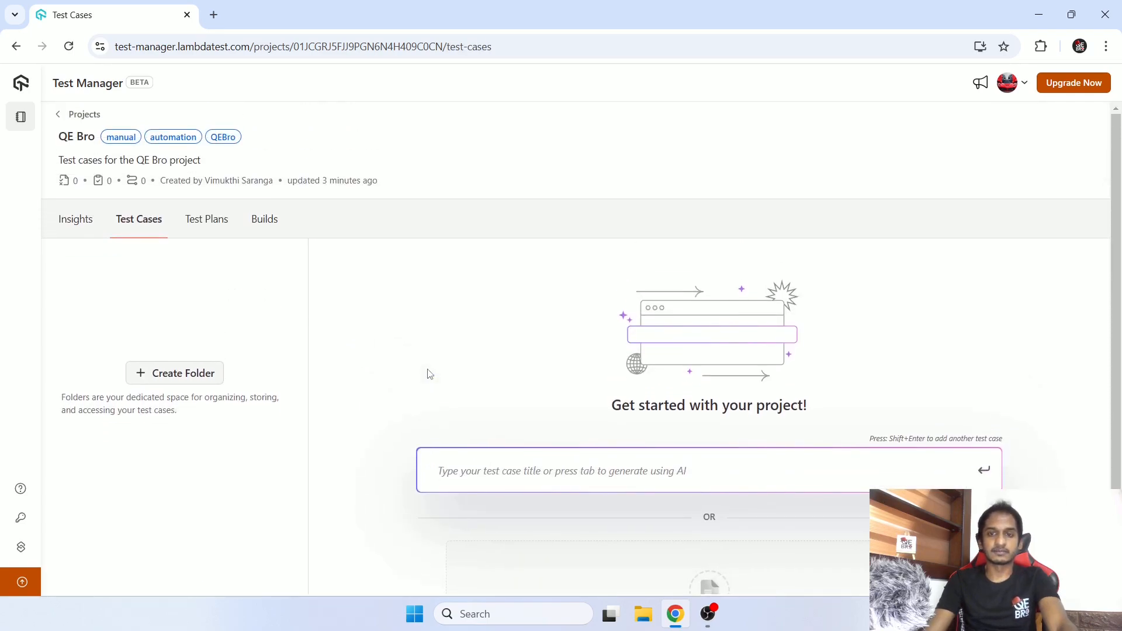
Step: Start a new test case folder in the QE Bro project and name it "Sample Folder"
click(188, 380)
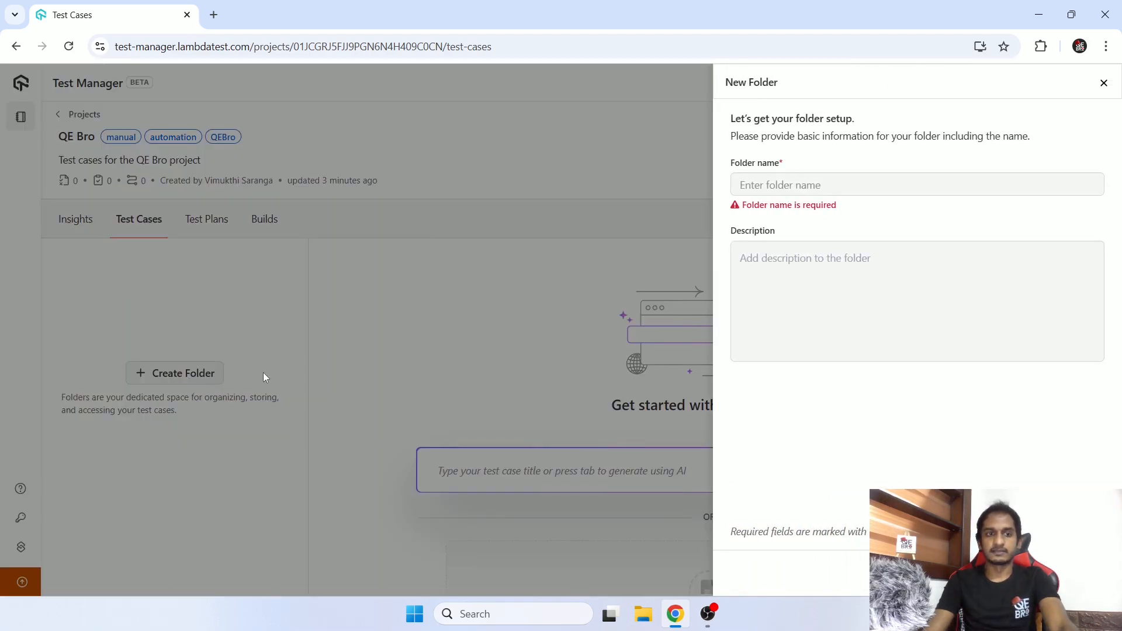
click(770, 183)
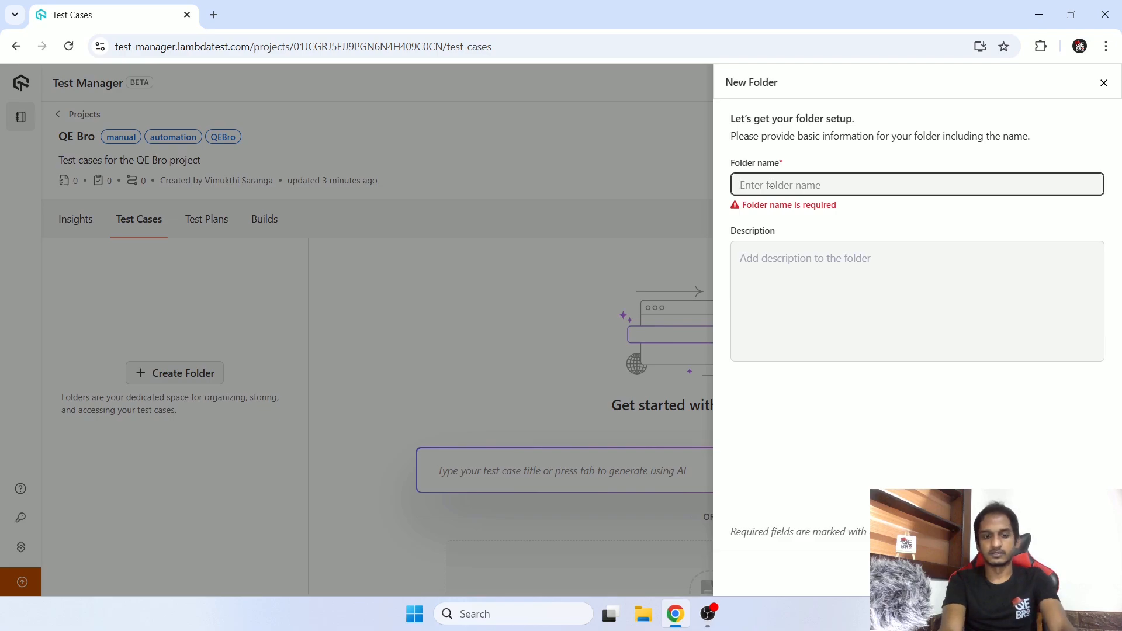
text(Sample F o)
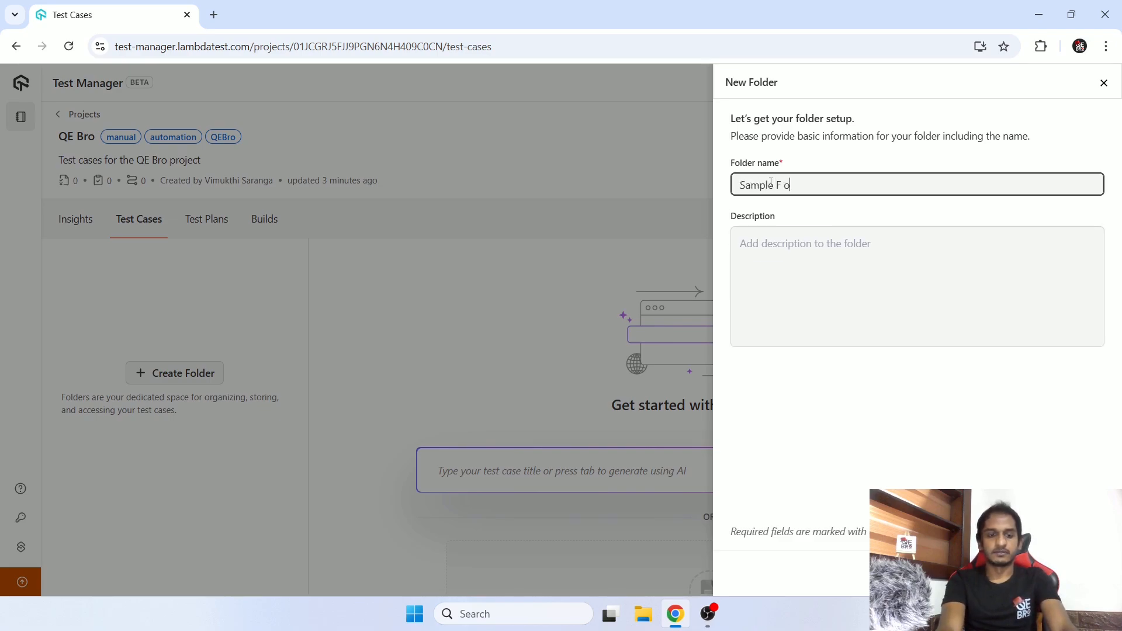
key(BackSpace)
key(BackSpace)
text(older)
key(Tab)
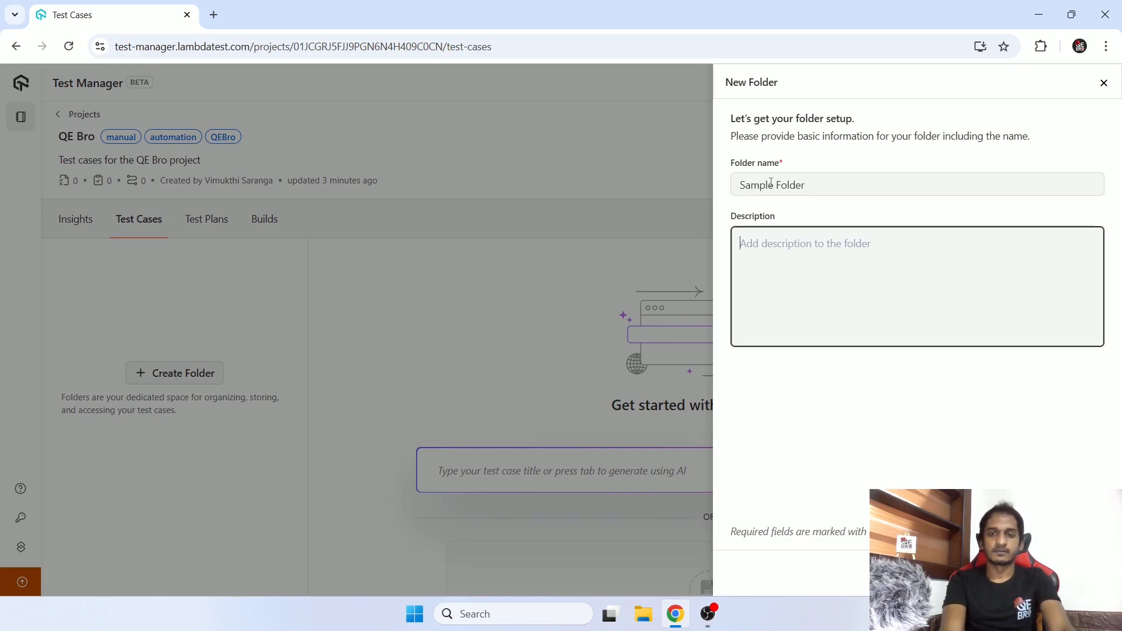
Step: Enter "Sample folder for my sample TCs" as the new folder's description
text(Sample )
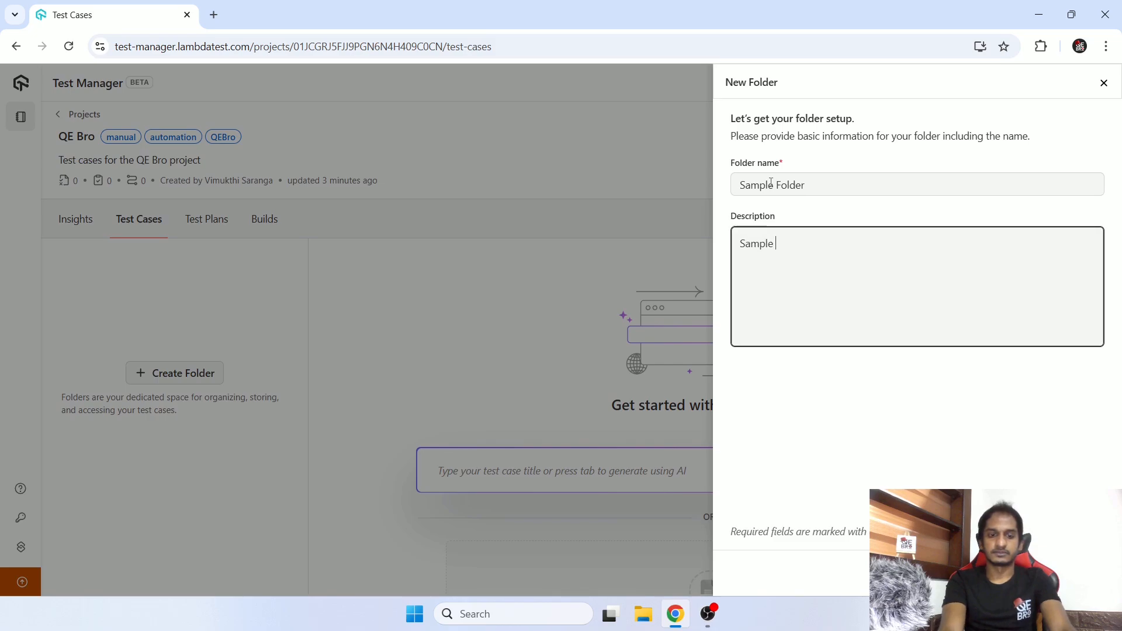
text(forder)
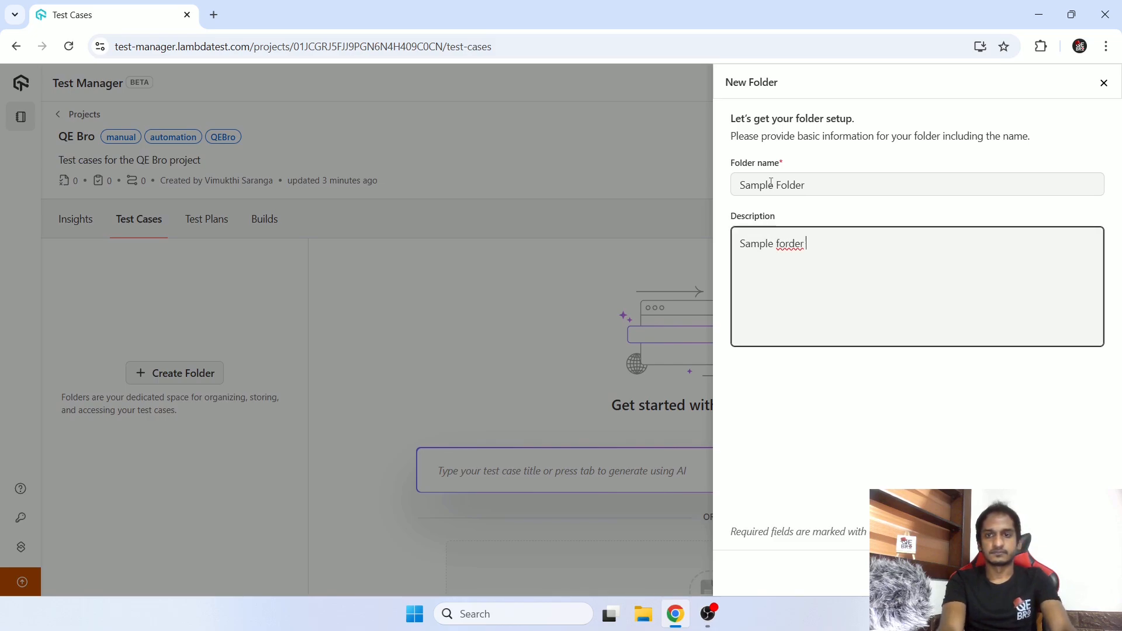
key(BackSpace)
key(BackSpace)
key(BackSpace)
key(BackSpace)
text(lde)
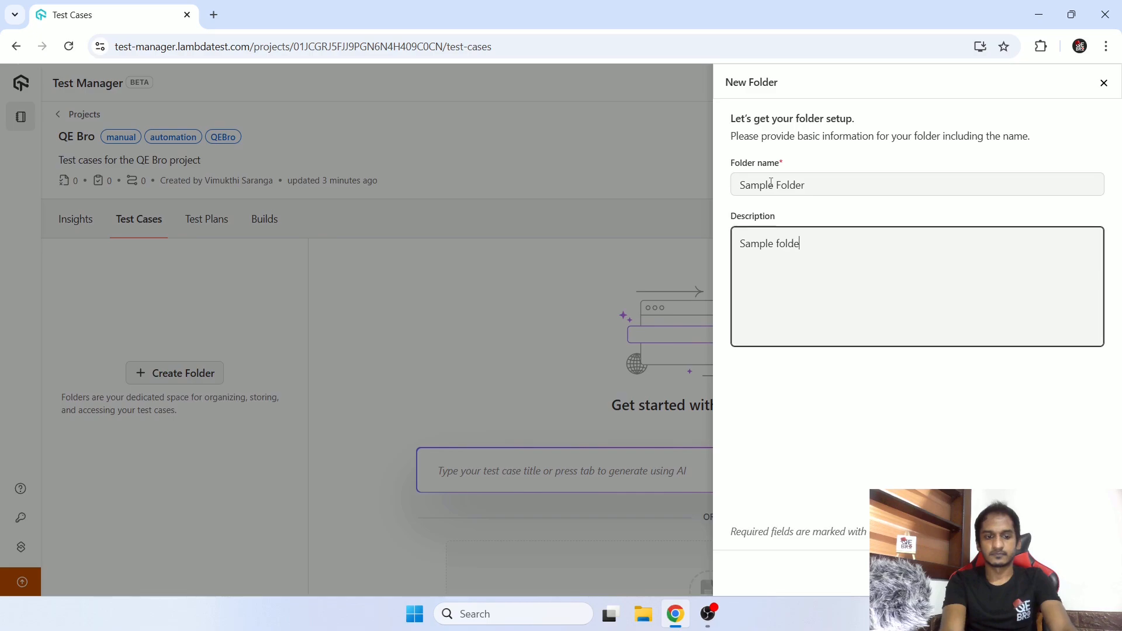
text(r for my smaple)
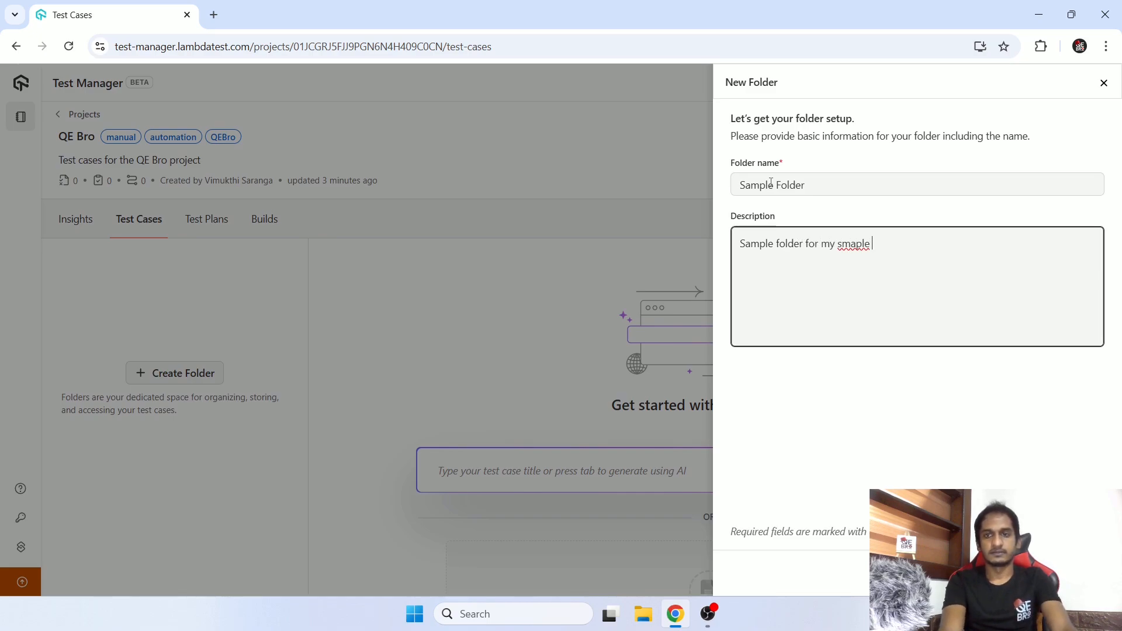
key(BackSpace)
key(BackSpace)
key(BackSpace)
key(BackSpace)
key(BackSpace)
text(amples)
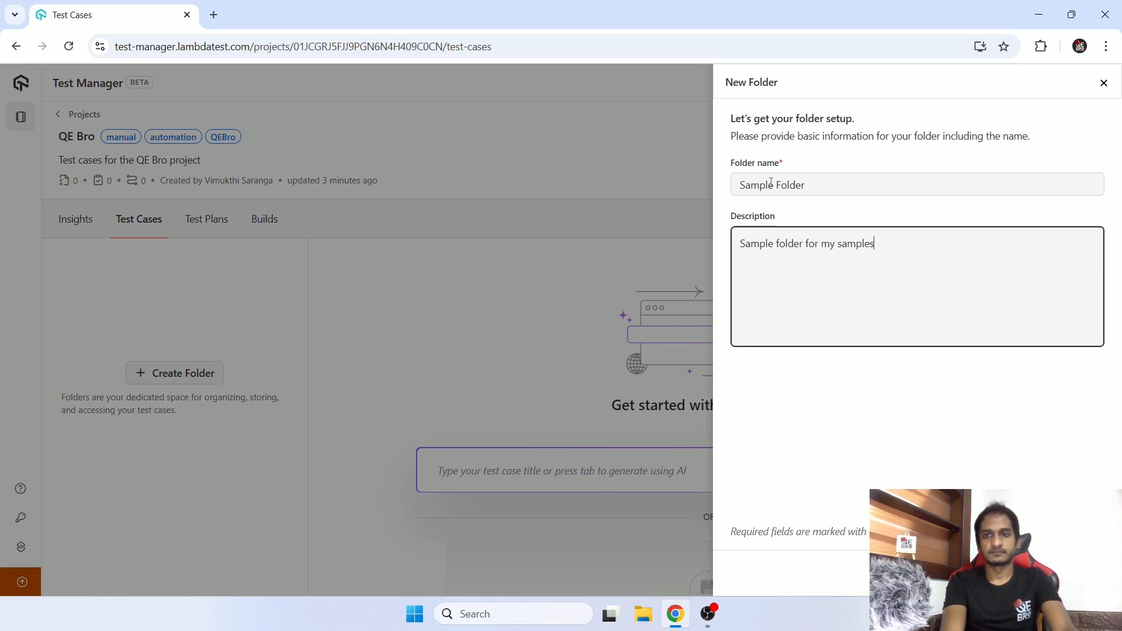
key(BackSpace)
text(TCs)
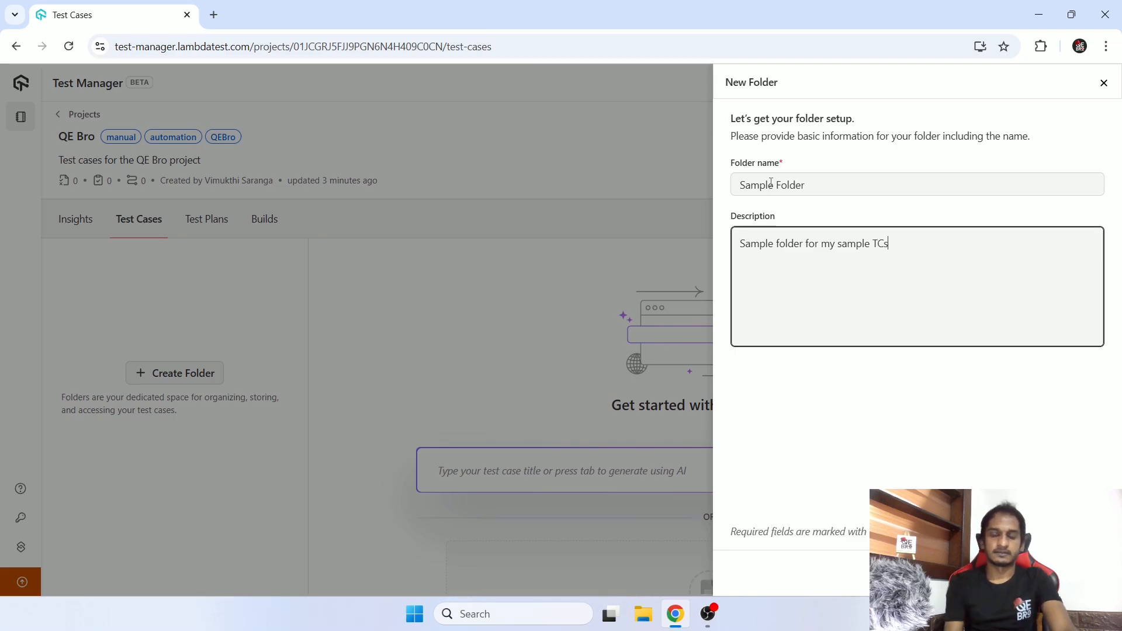
Step: Create the new folder with the entered name and description, and expand it in the folder list
click(1073, 573)
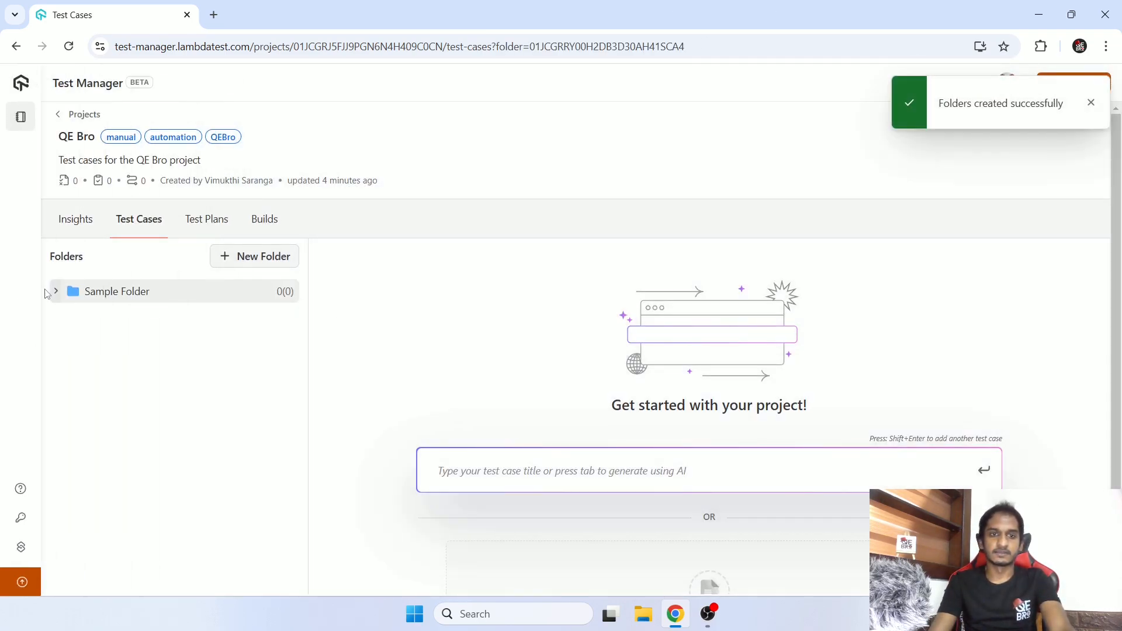
click(56, 291)
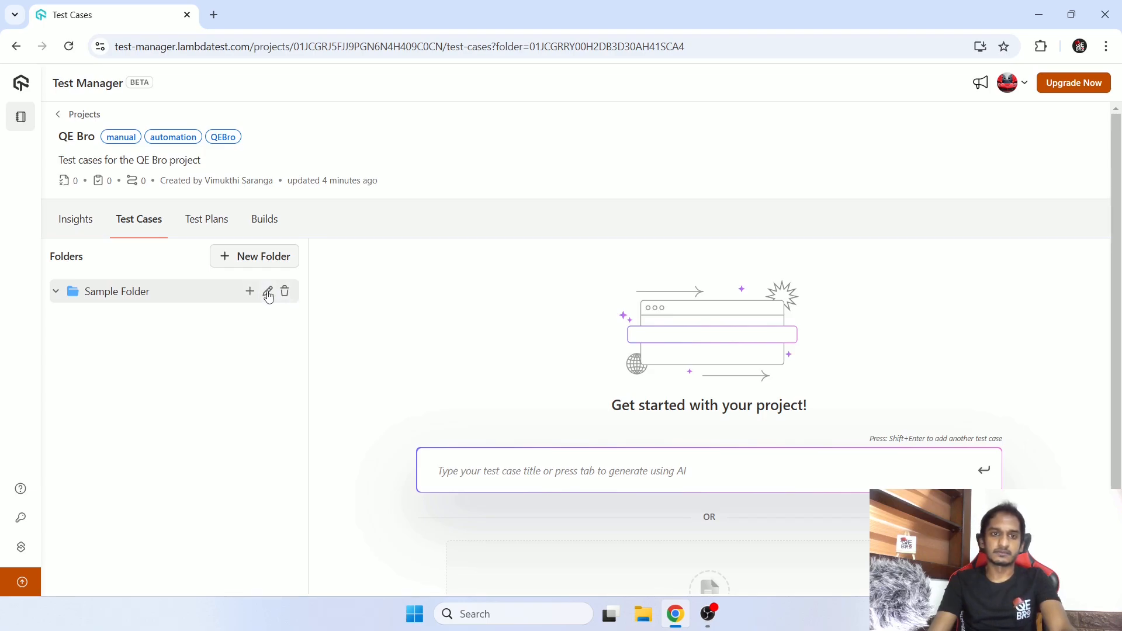
Step: Check the Sample Folder's edit form and its subfolder form, closing both without changes
click(267, 290)
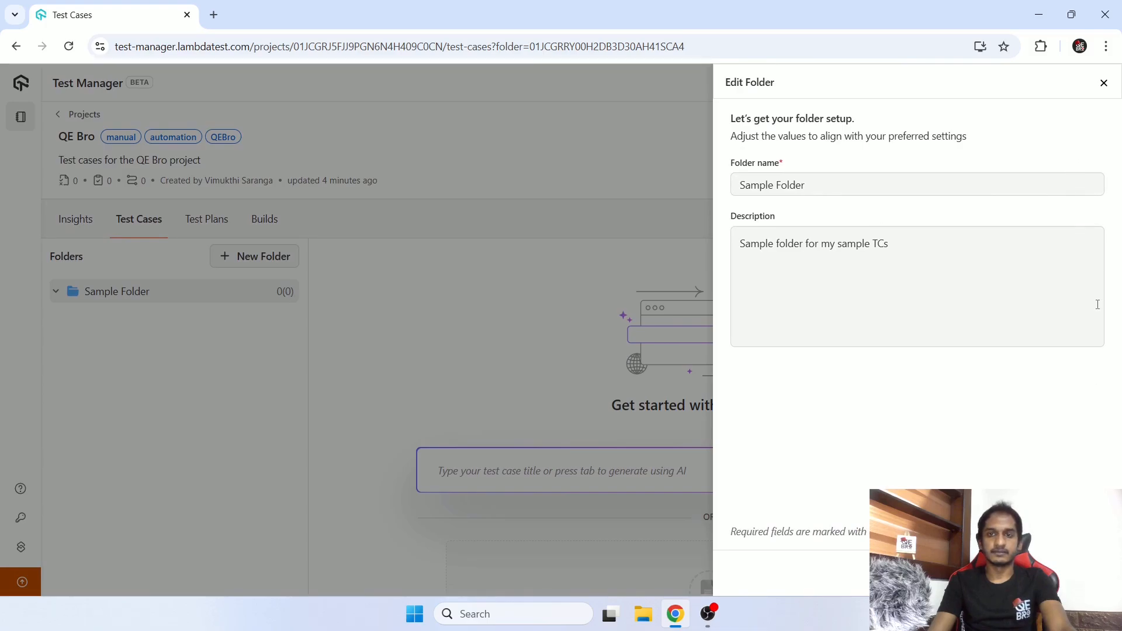
click(1104, 82)
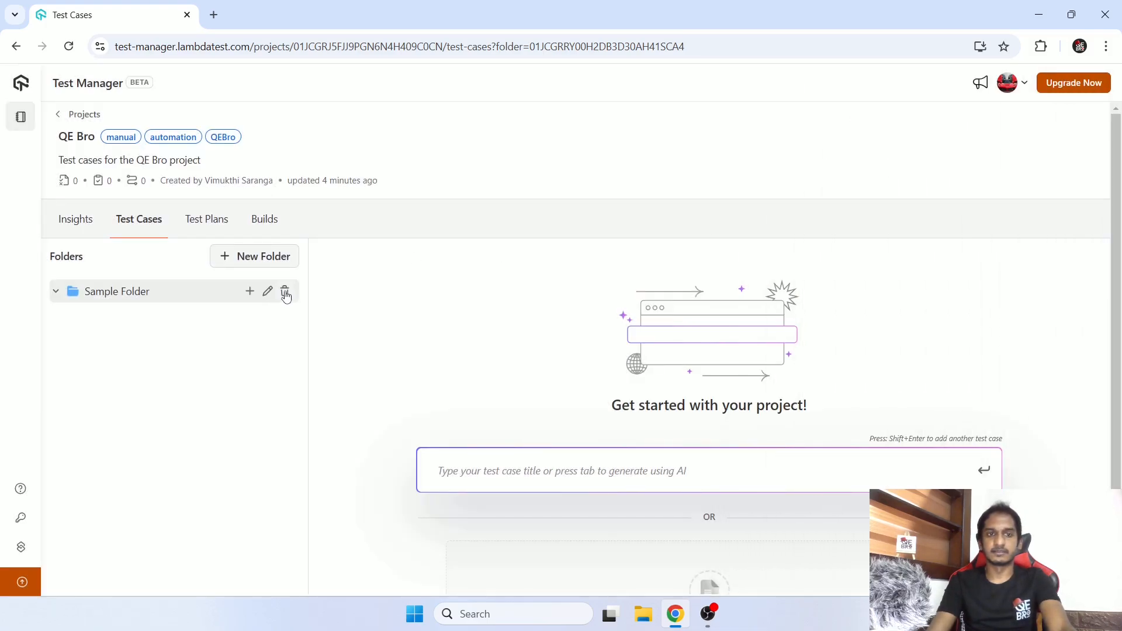
click(250, 292)
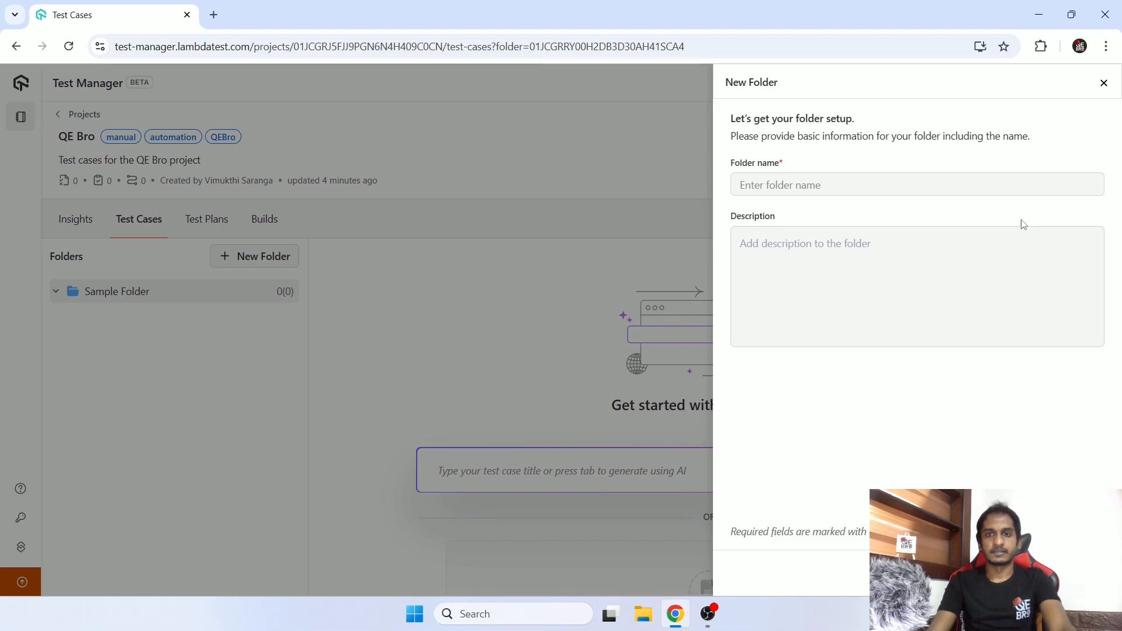
click(1103, 83)
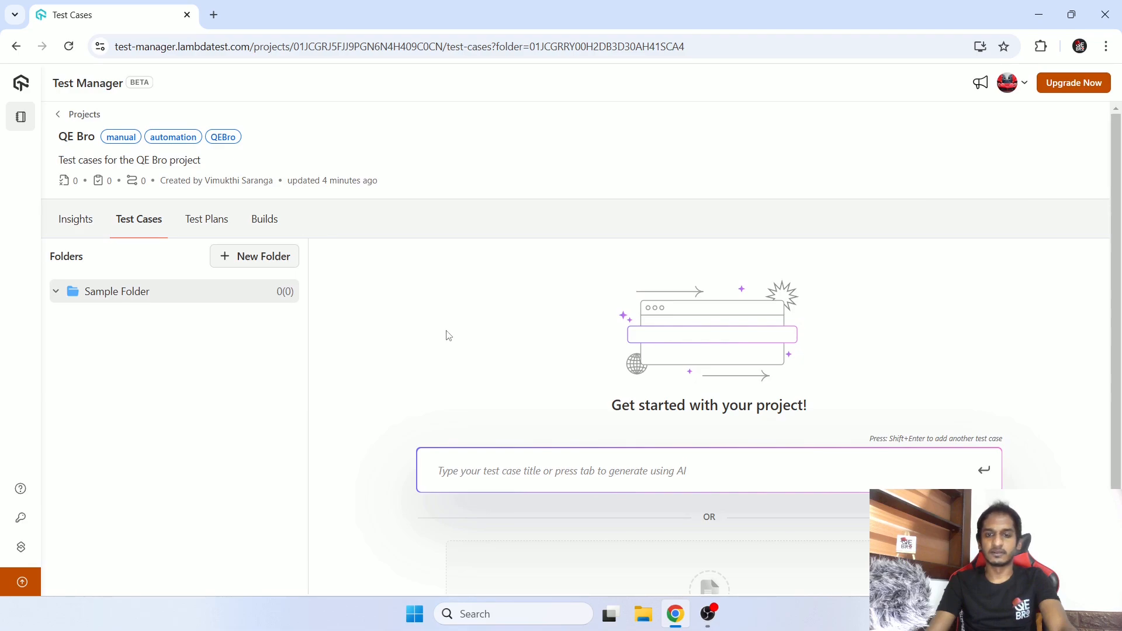
Step: Examine the options for adding test cases to the Sample Folder, including title entry, AI generation and CSV import
scroll(447, 331, down, 2)
scroll(447, 331, up, 1)
scroll(447, 331, up, 1)
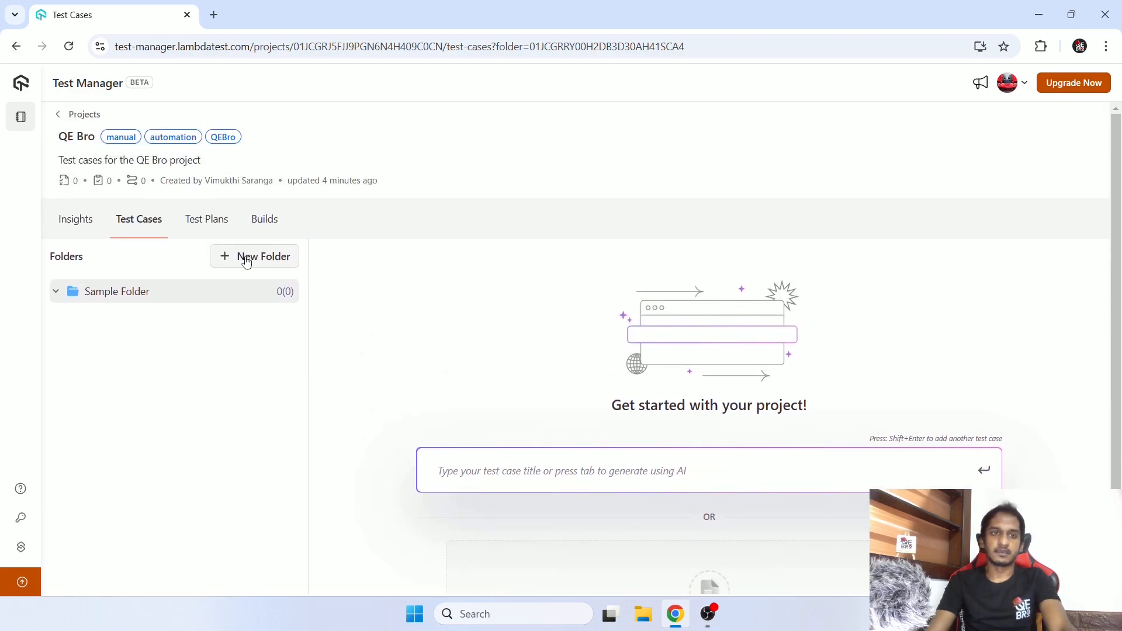
scroll(372, 281, down, 1)
scroll(373, 281, down, 1)
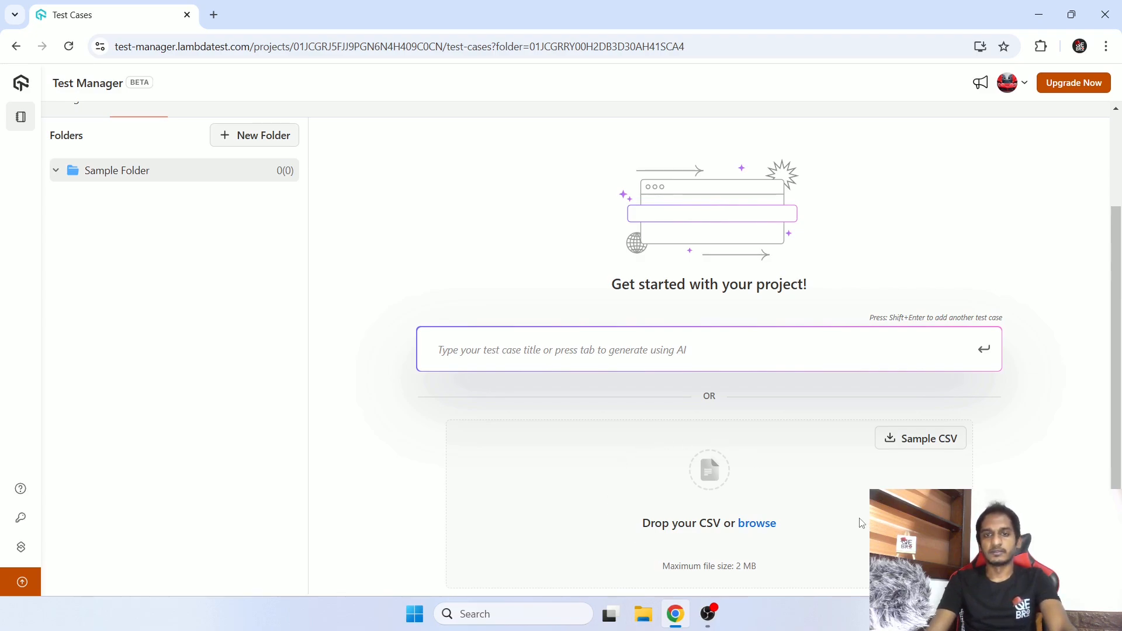
scroll(865, 480, up, 1)
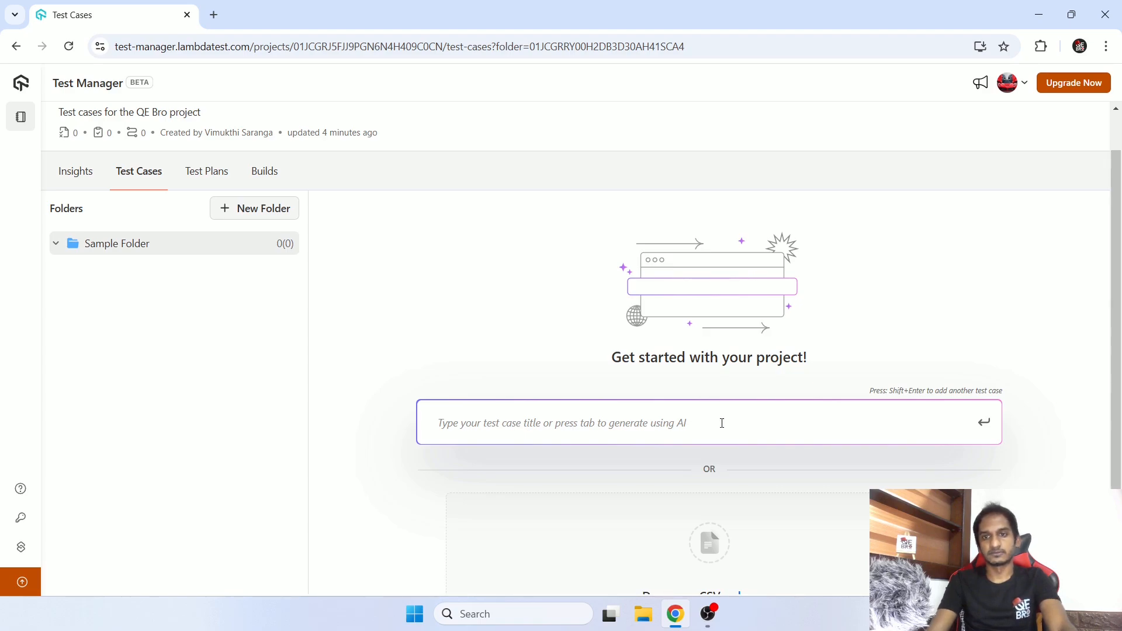
scroll(723, 422, down, 1)
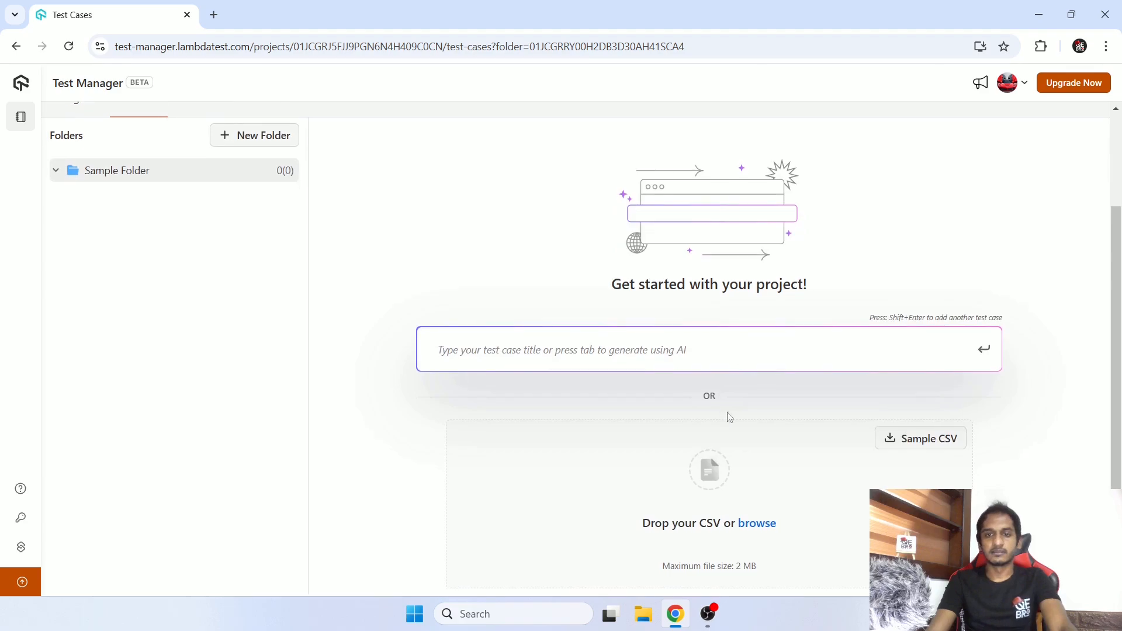
click(714, 349)
scroll(714, 350, up, 2)
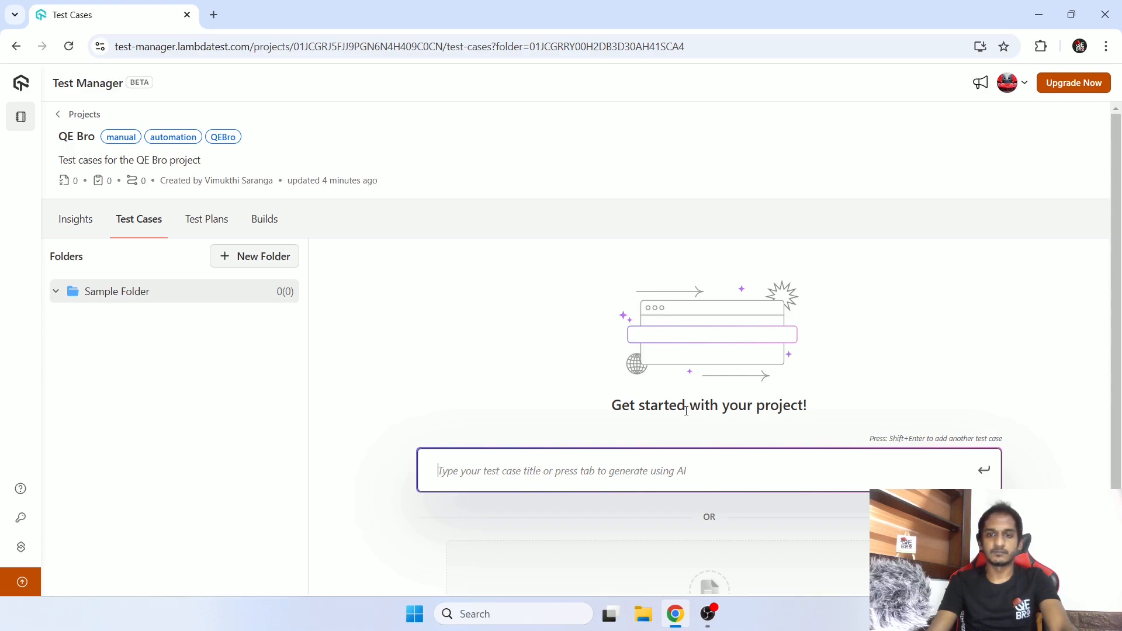
drag(619, 408, 770, 407)
click(761, 455)
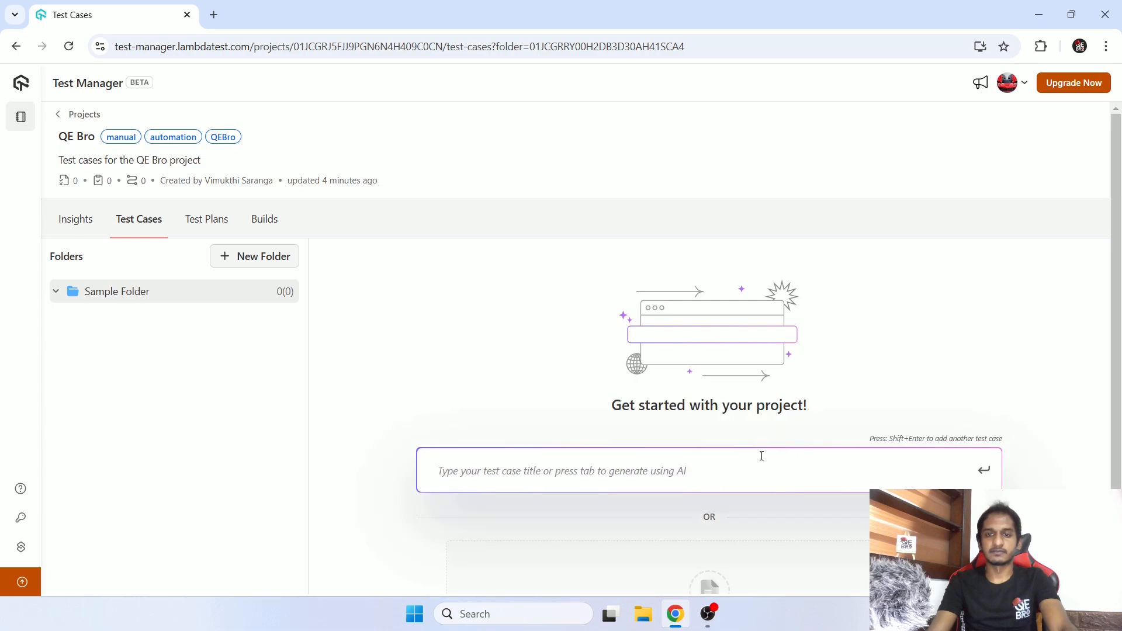
Step: Create a test case titled "visit google website" in the Sample Folder and dismiss the notification
click(723, 477)
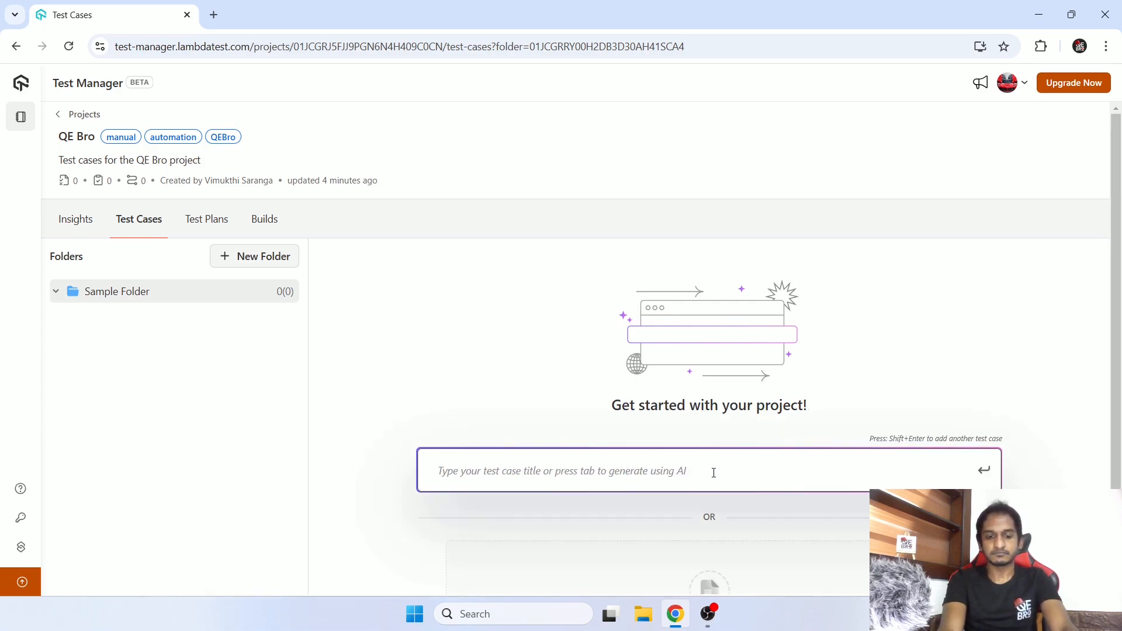
text(visit goo)
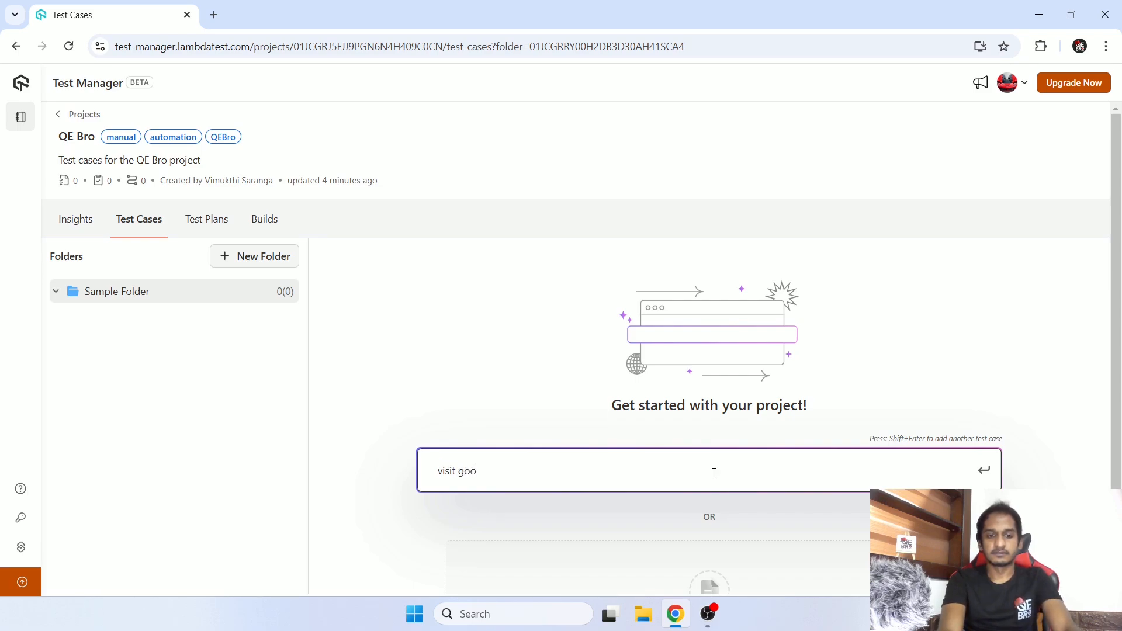
text(gle website)
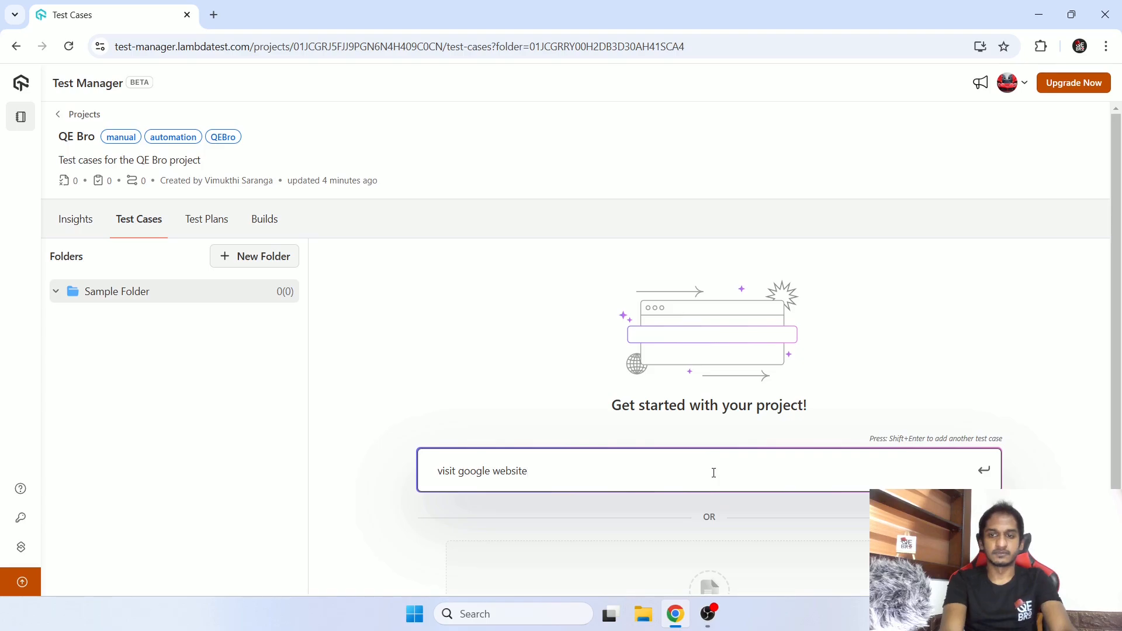
key(Return)
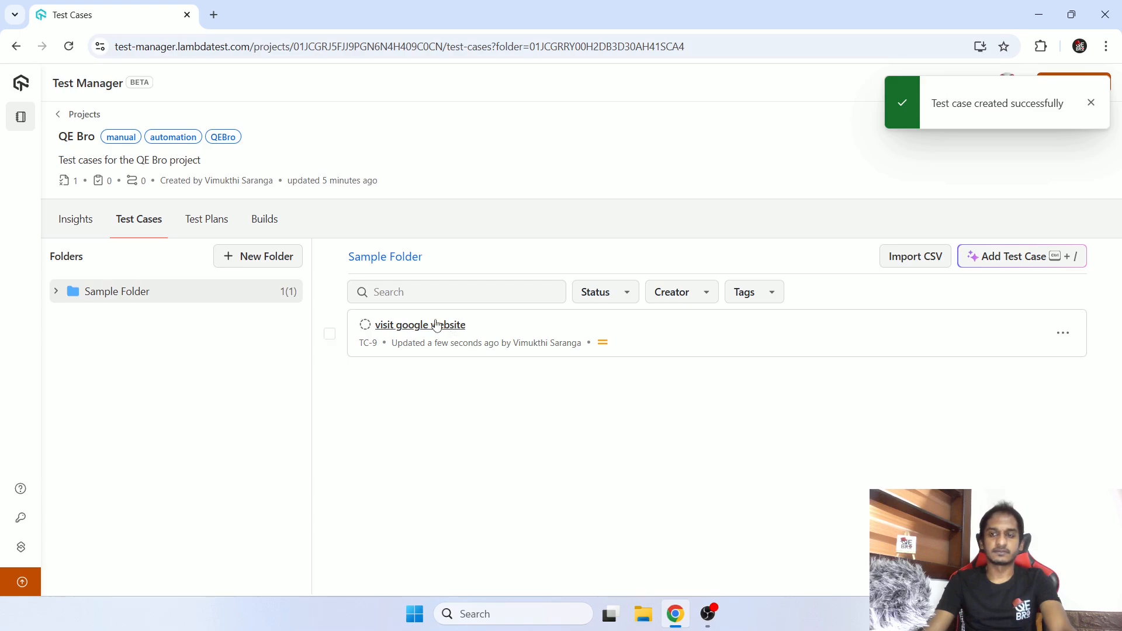
click(1091, 103)
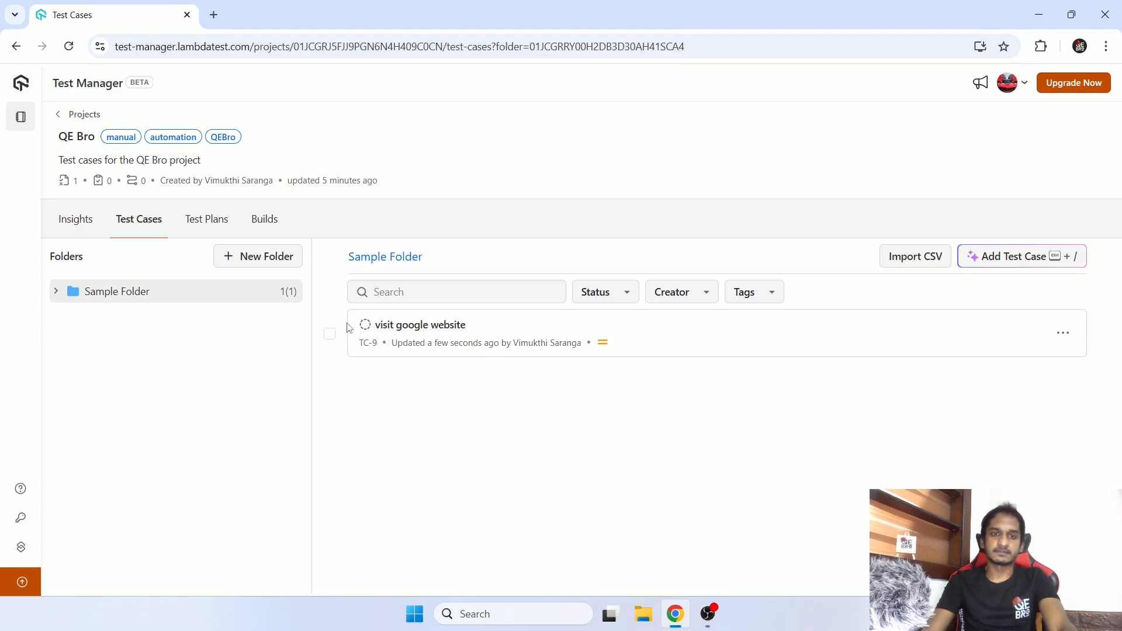
Step: Open the "visit google website" test case and look through its steps area and detail fields
click(434, 331)
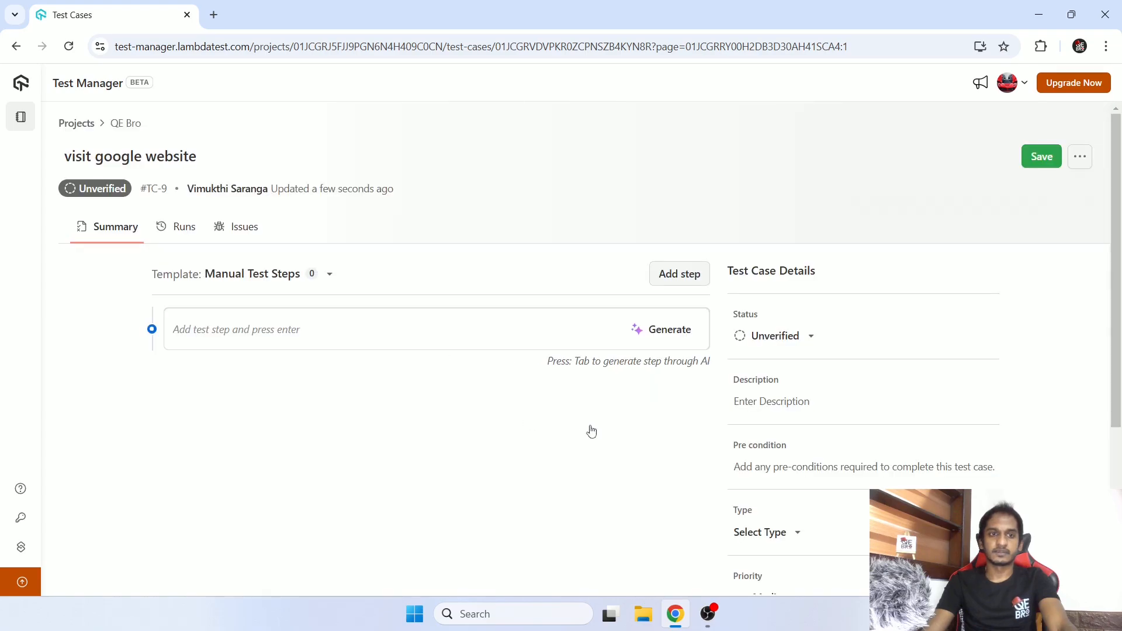
scroll(590, 432, down, 4)
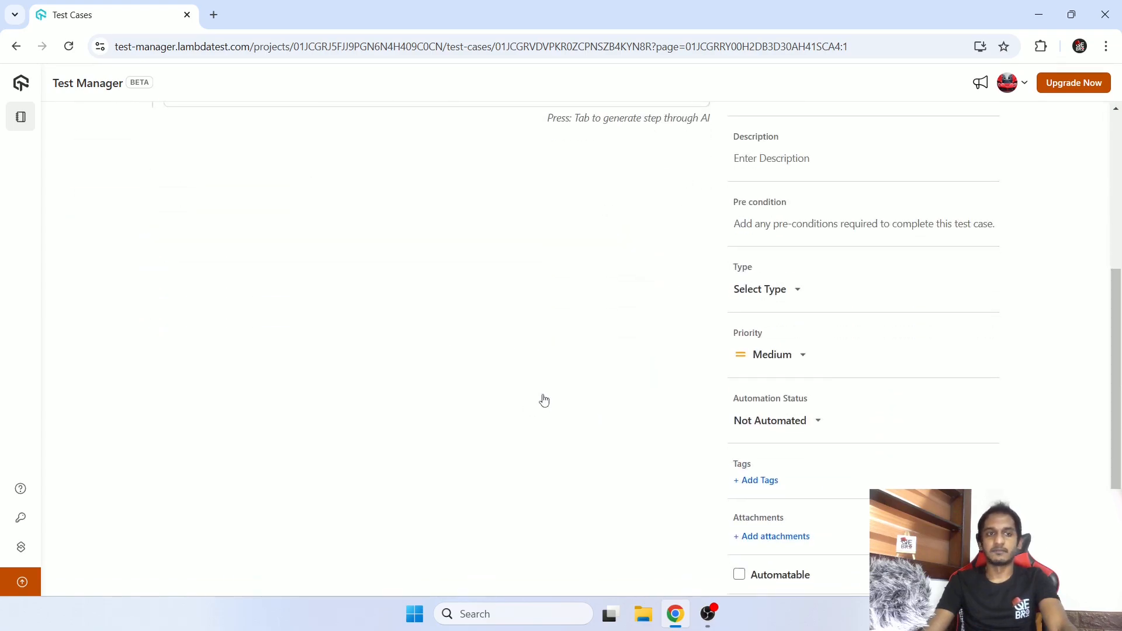
scroll(543, 396, up, 4)
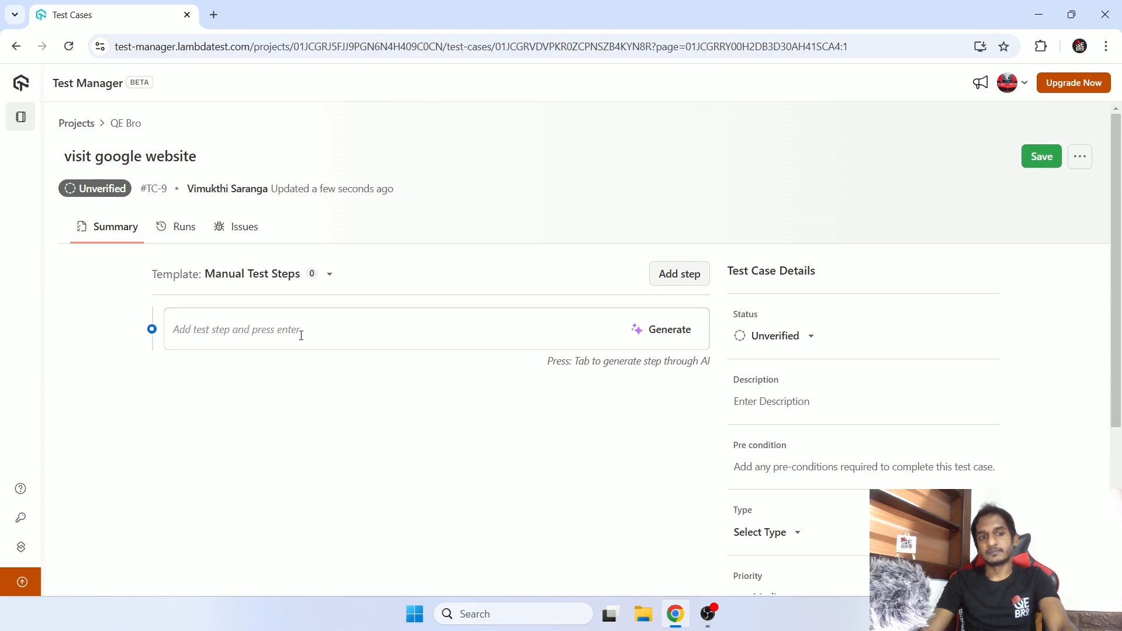
Step: Generate the first manual test step with AI and save it as "Open web browser"
click(668, 334)
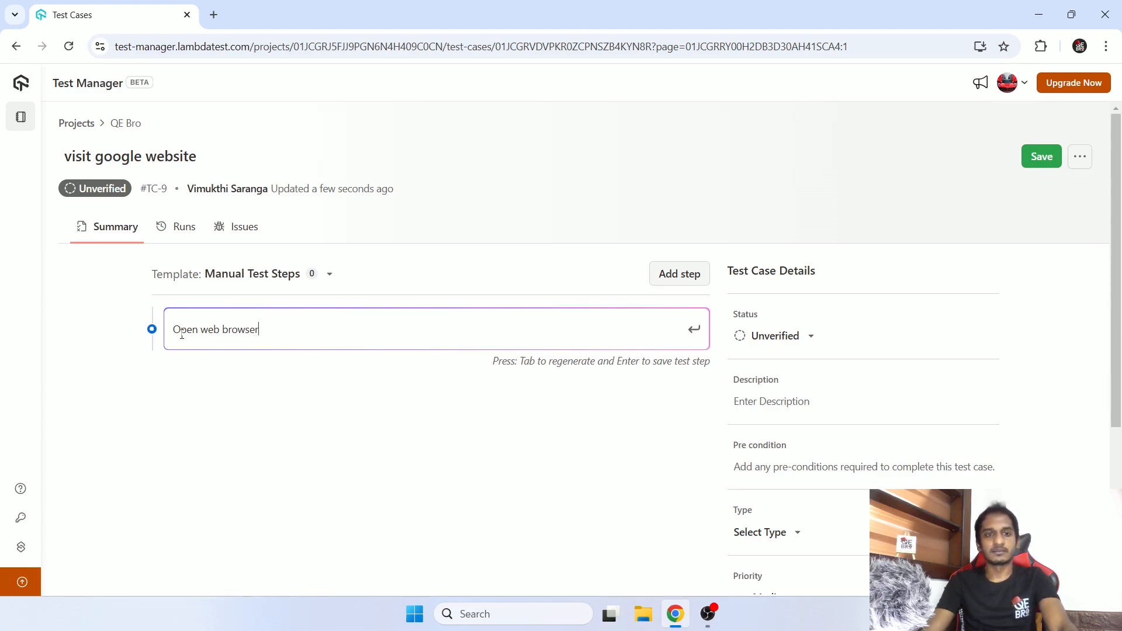
drag(259, 331, 170, 342)
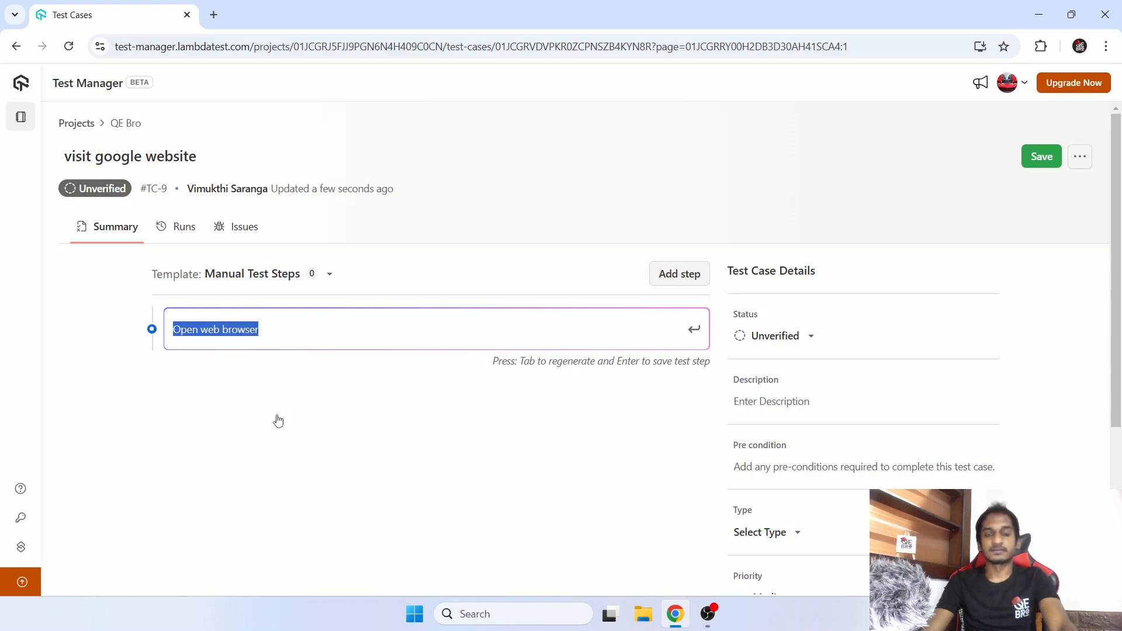
click(387, 343)
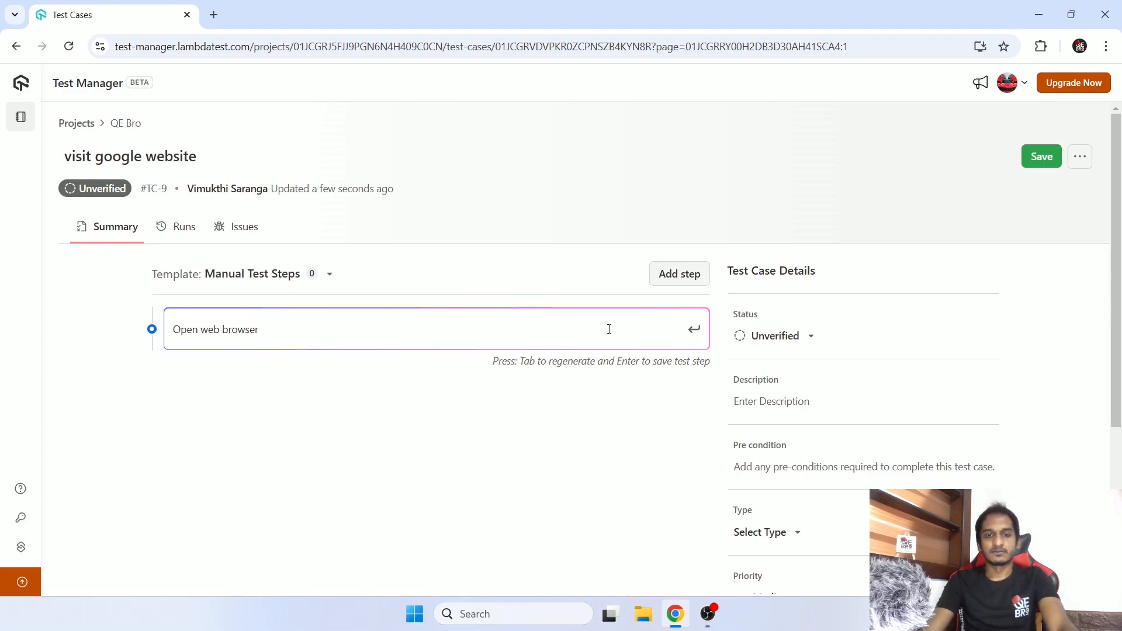
key(Return)
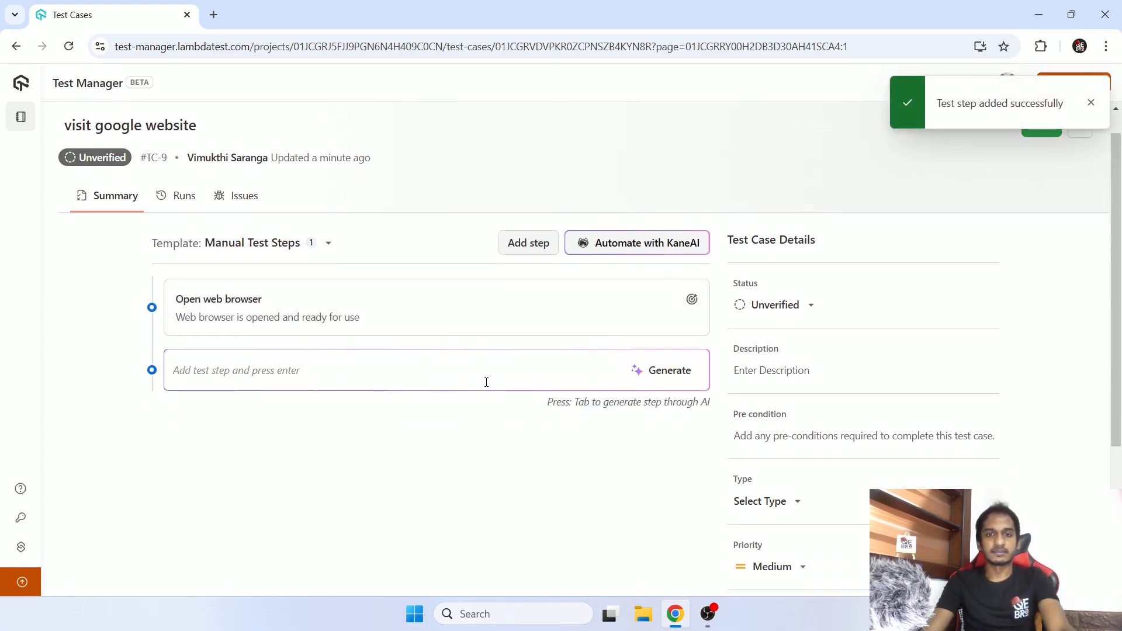
Step: Generate the second test step with AI, extend its text to "Navigate to Google.com" and save it
click(672, 371)
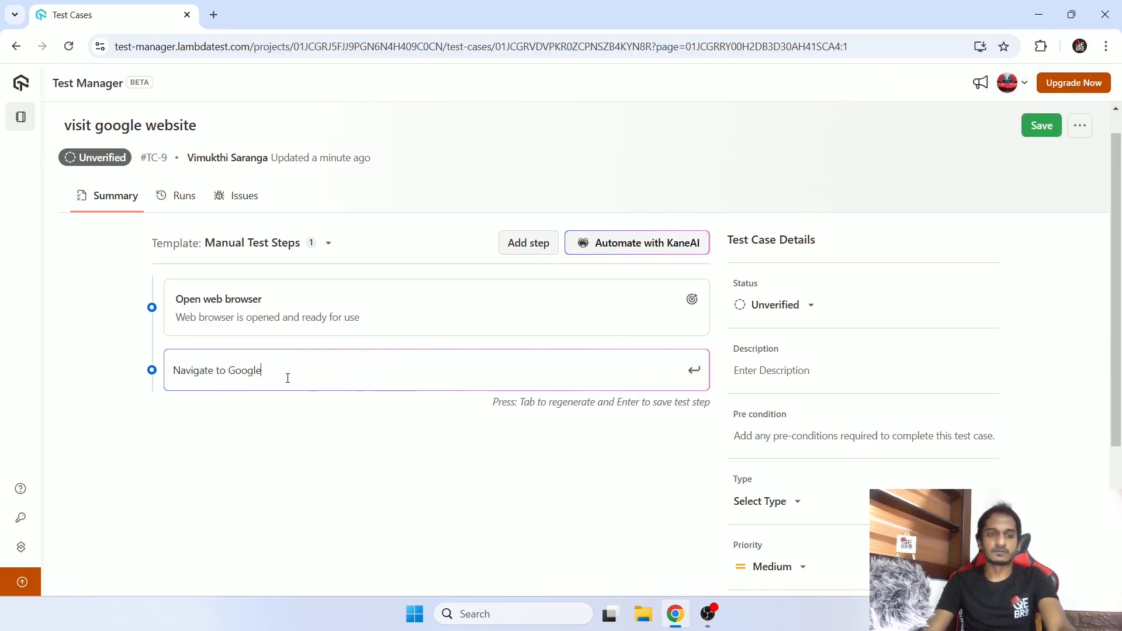
drag(262, 371, 171, 372)
click(316, 381)
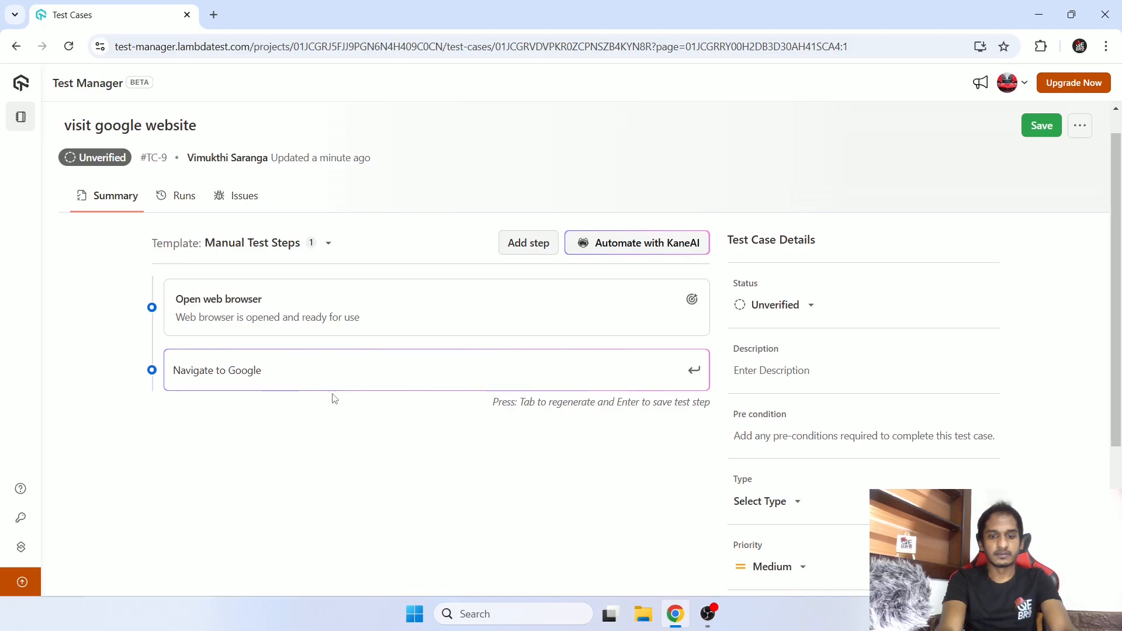
text(.com)
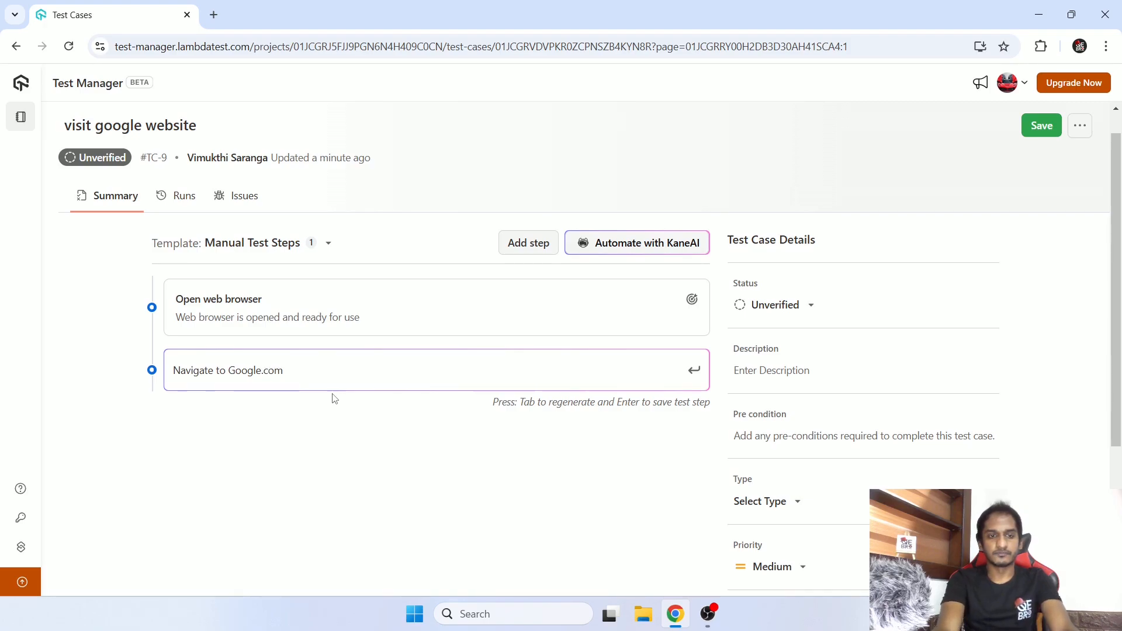
key(Left)
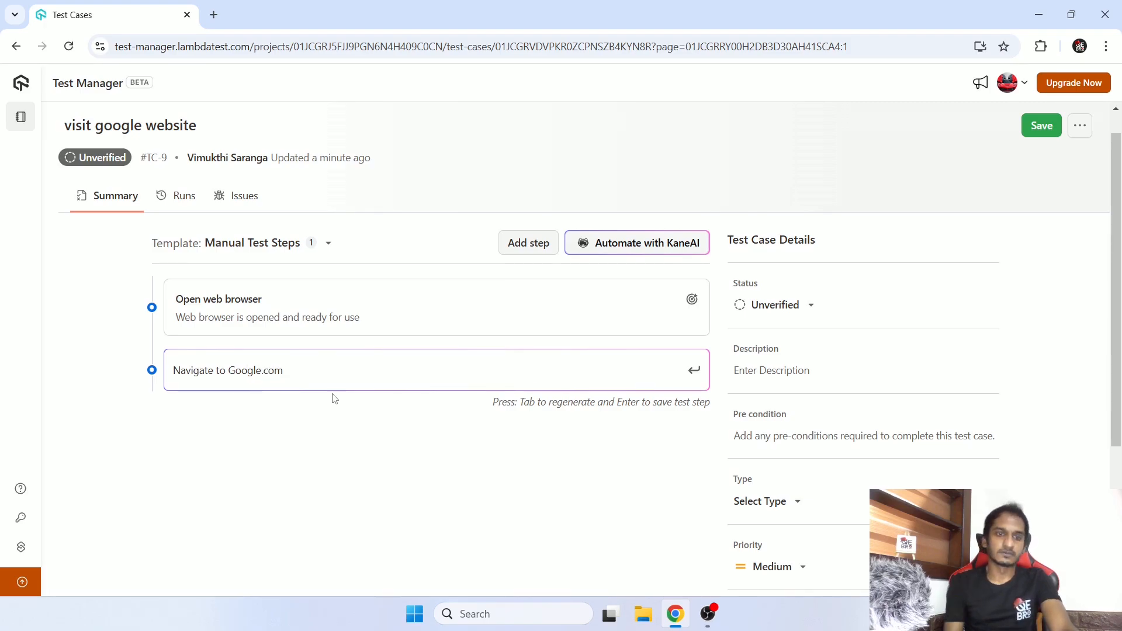
click(696, 371)
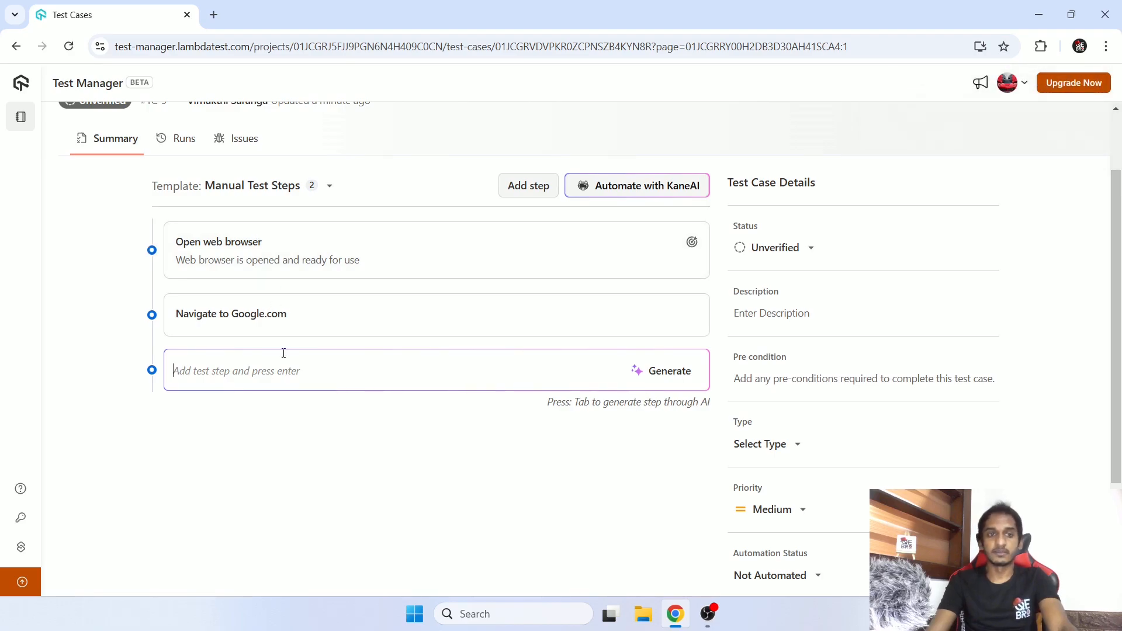
mouse_move(282, 319)
mouse_down()
mouse_move(245, 315)
mouse_move(279, 318)
mouse_up()
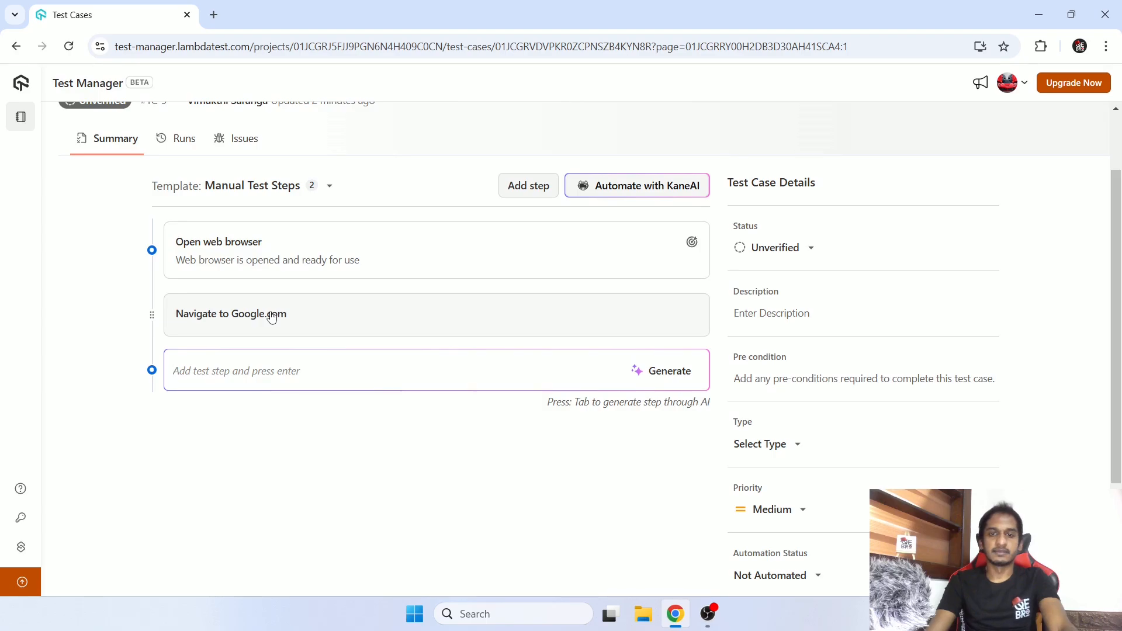
click(675, 371)
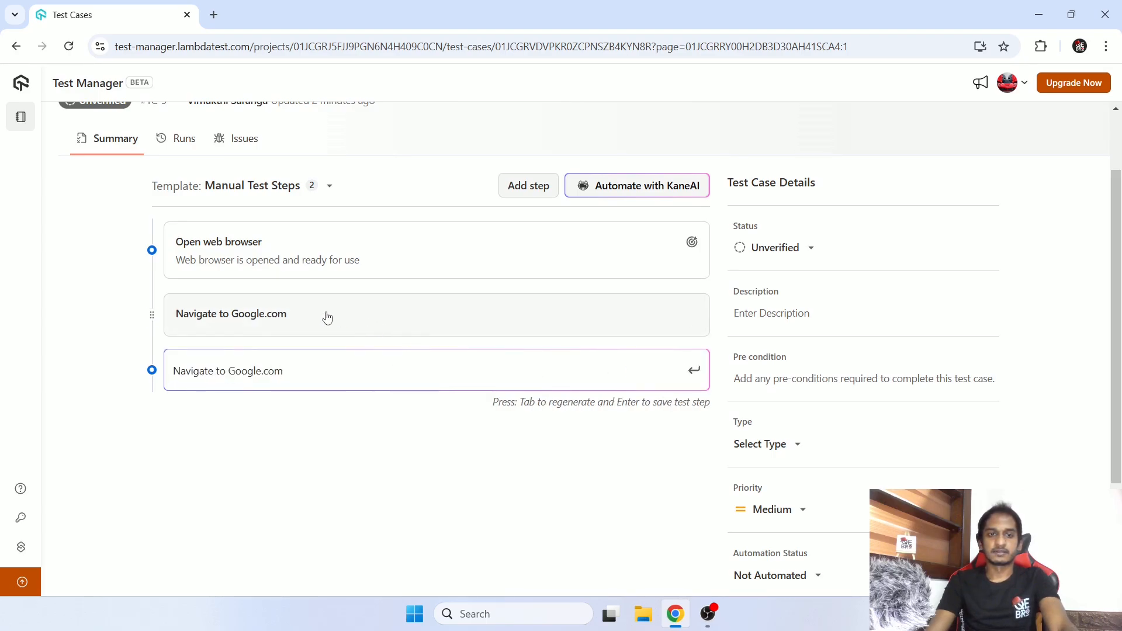
scroll(197, 215, up, 2)
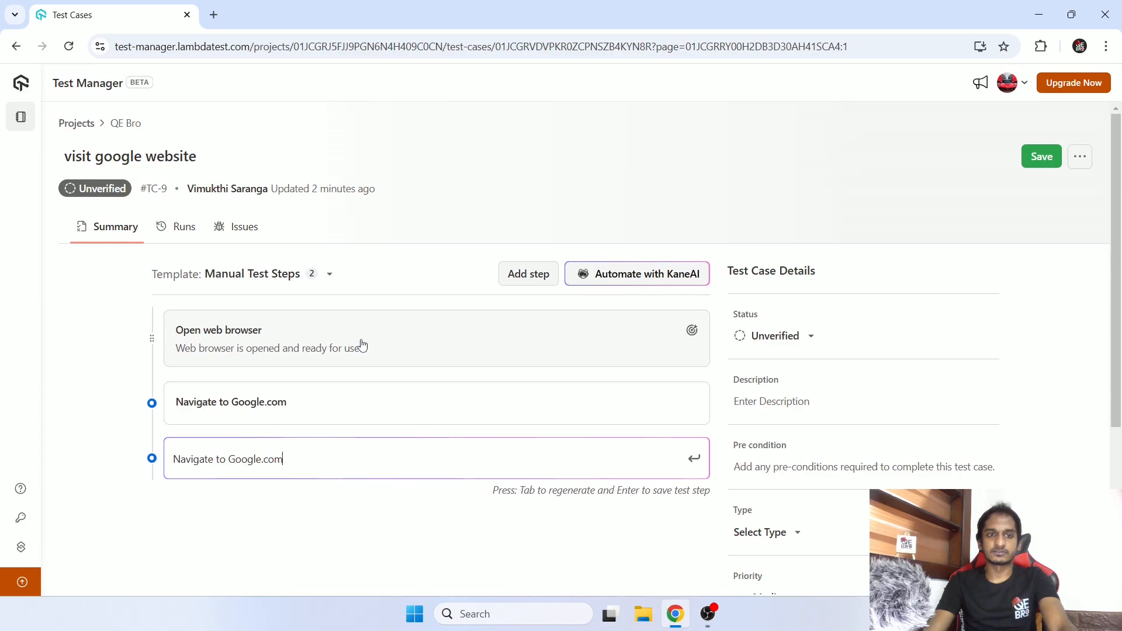
drag(281, 458, 171, 455)
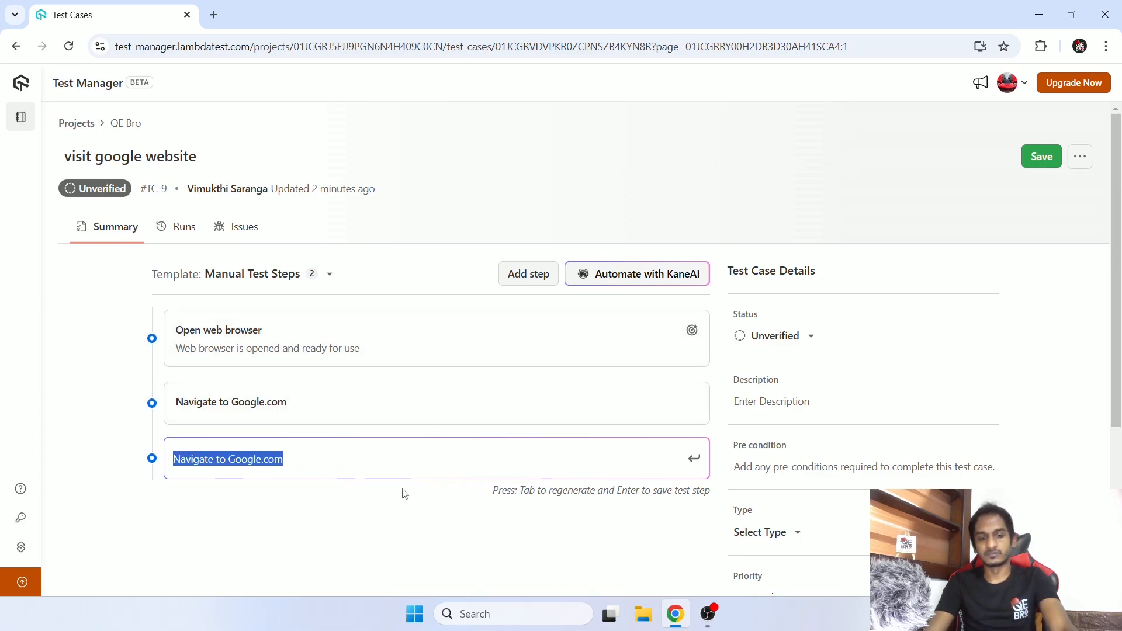
key(BackSpace)
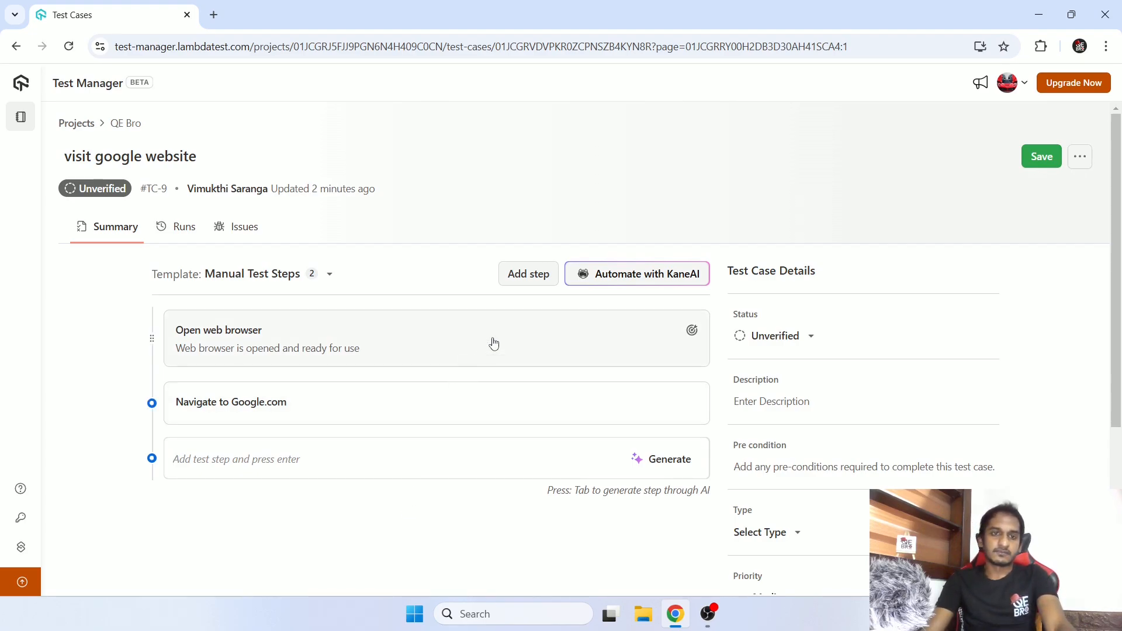
Step: Open the "Open web browser" step, review its name, expected outcome and attachment fields, and close it
click(529, 279)
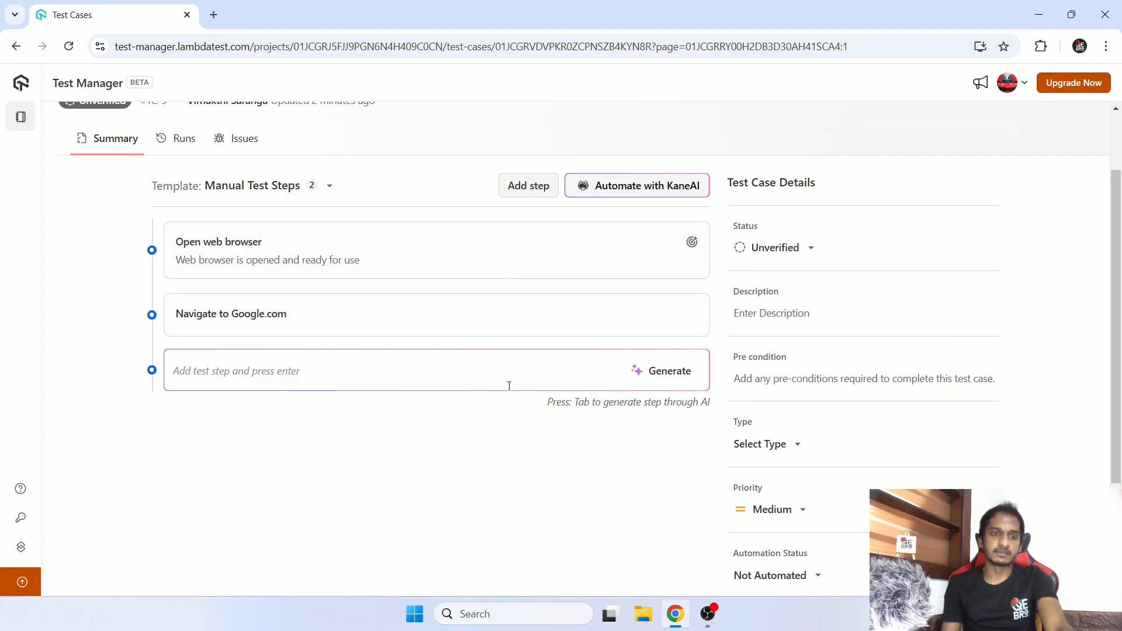
click(498, 254)
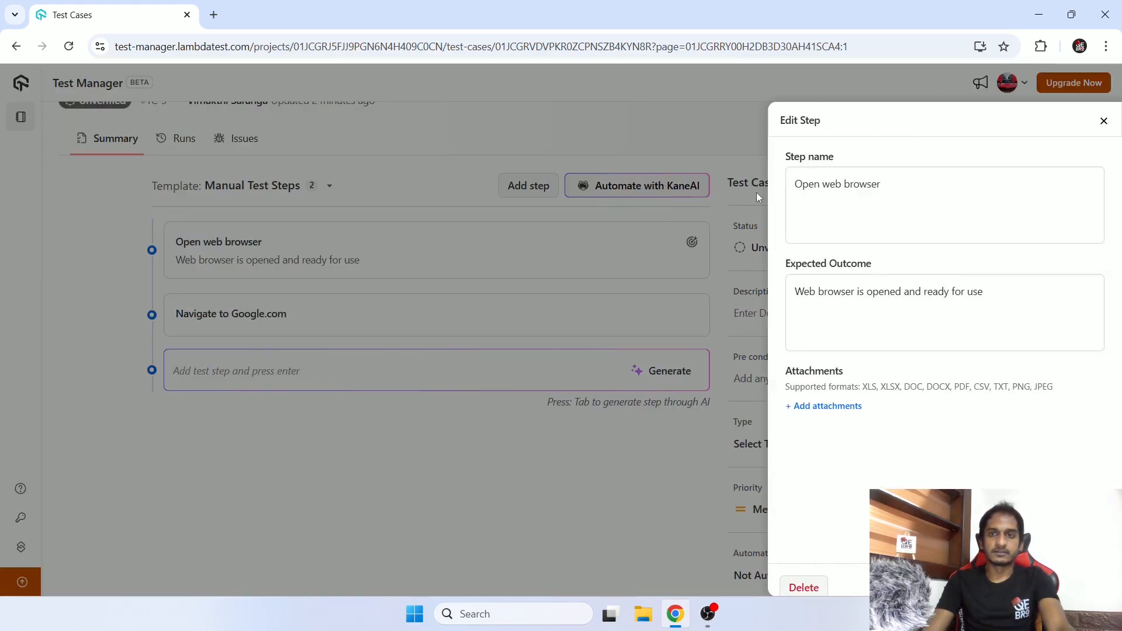
drag(881, 197, 795, 193)
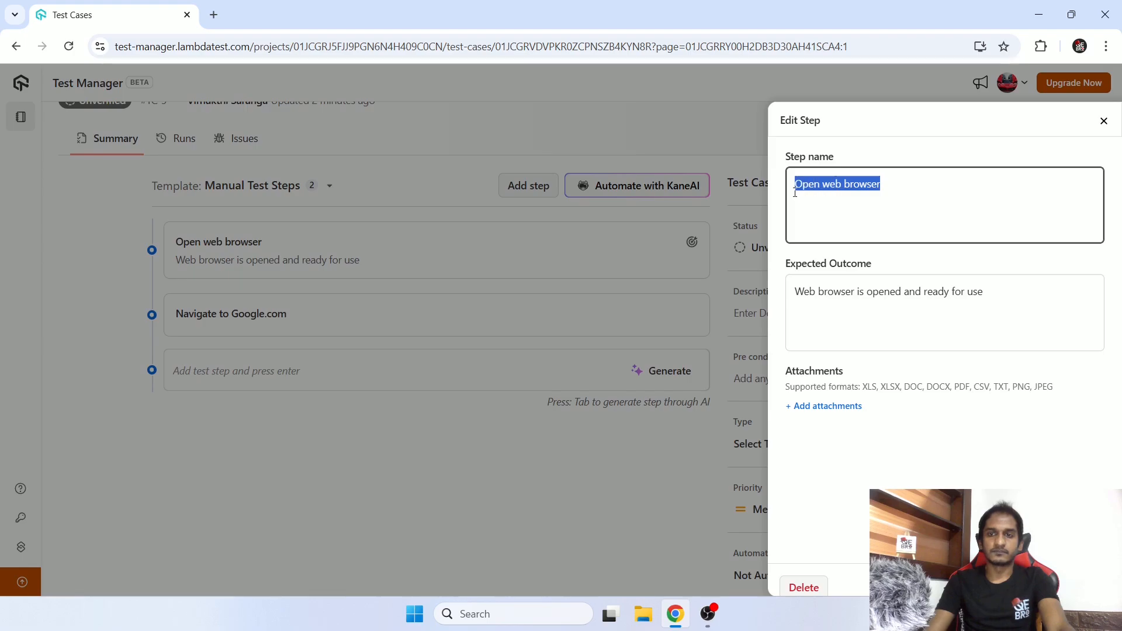
drag(796, 264, 870, 268)
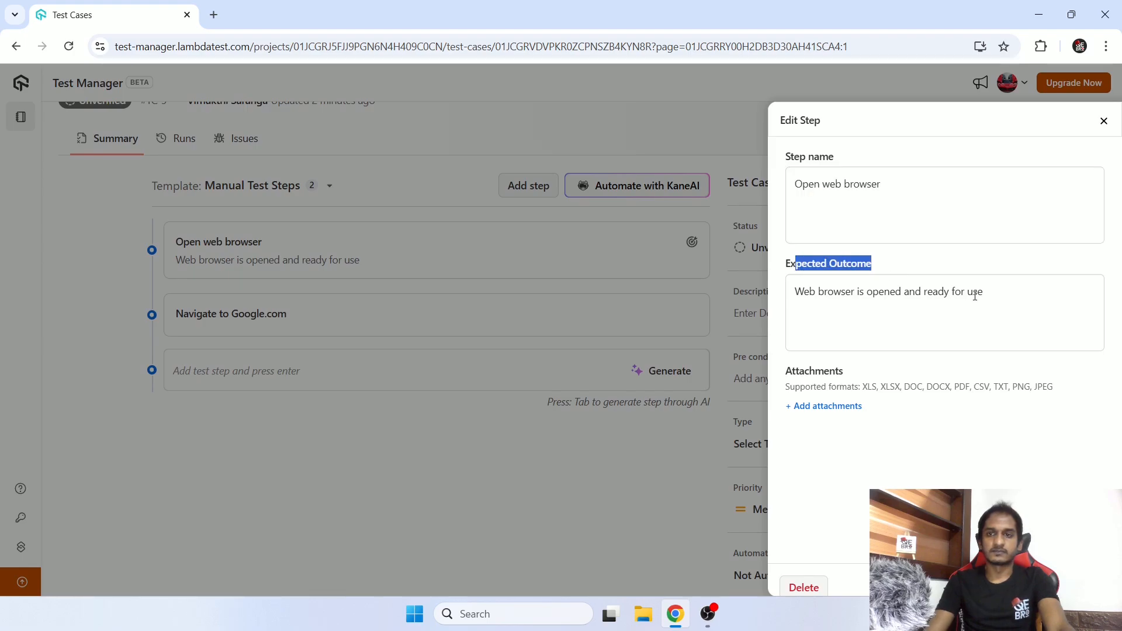
drag(994, 296, 796, 296)
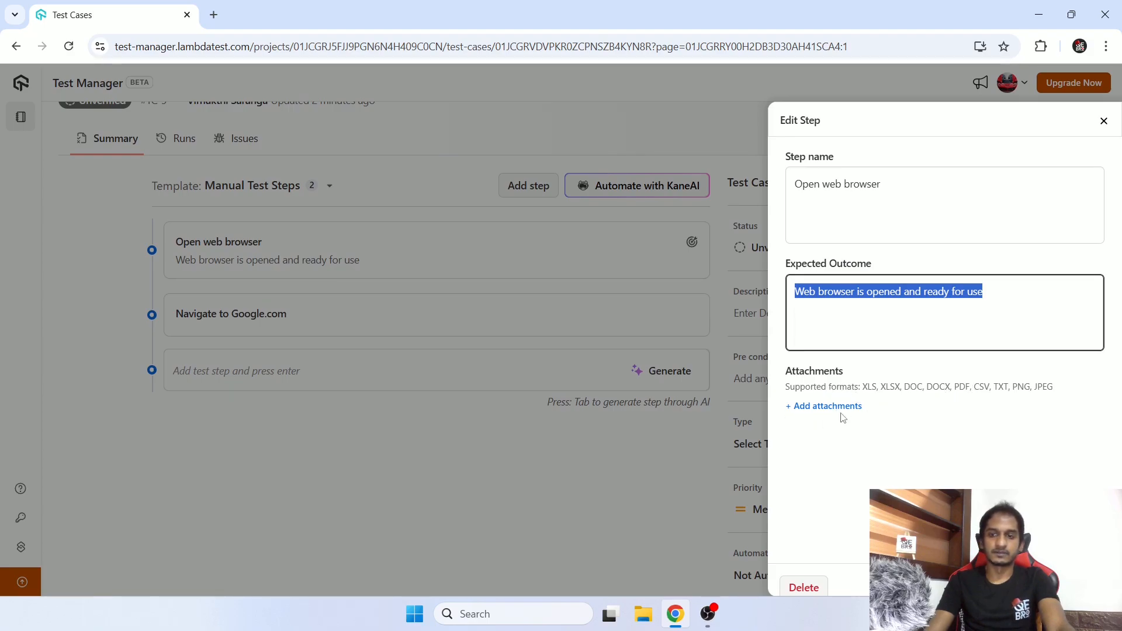
click(326, 315)
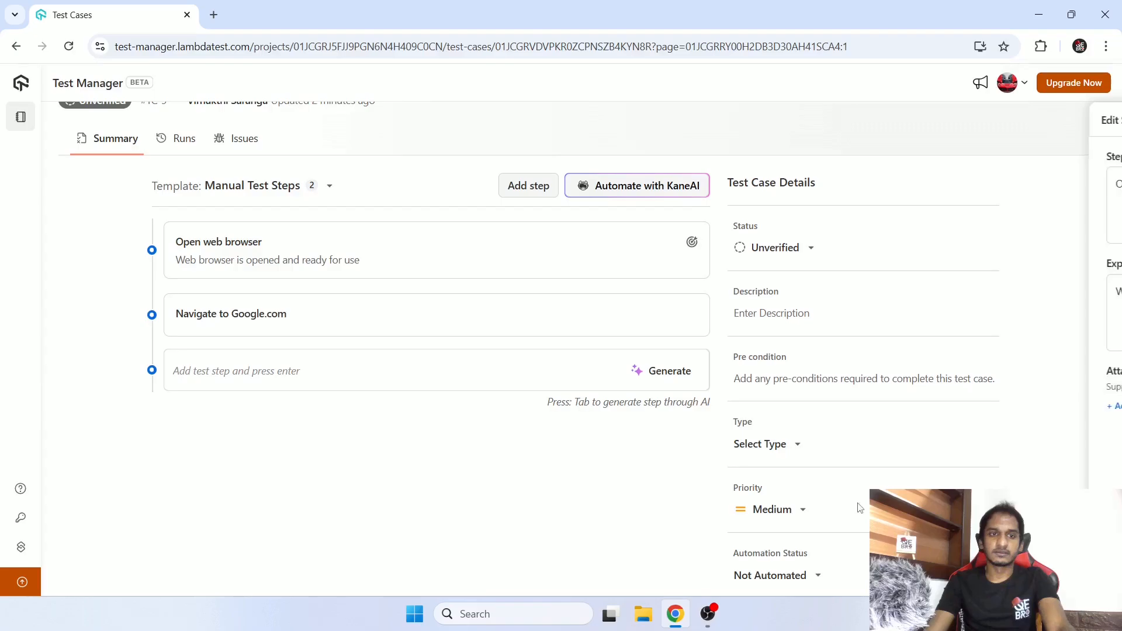
Step: Give the "Navigate to Google.com" step the expected outcome "Verify google.com search page is loaded" and save it
click(326, 315)
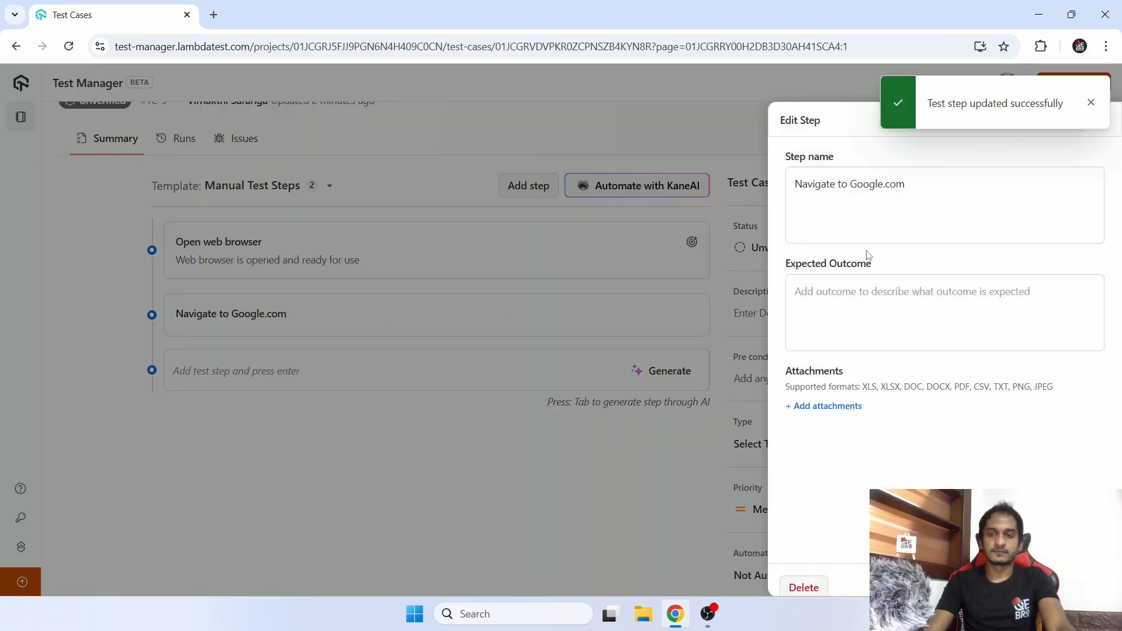
click(887, 312)
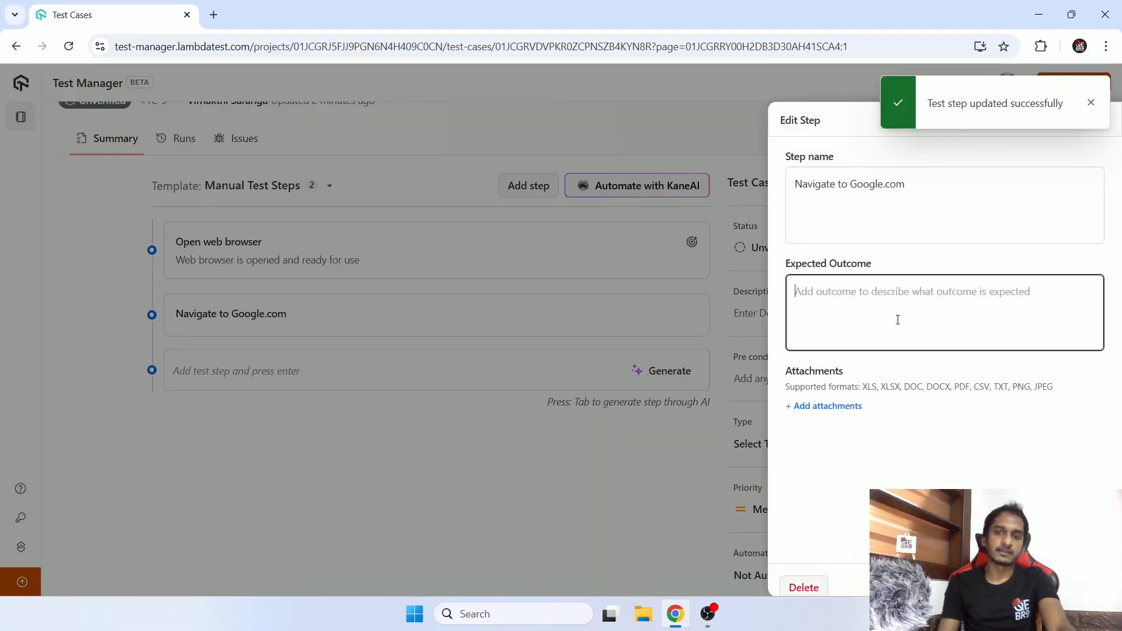
text(Verify)
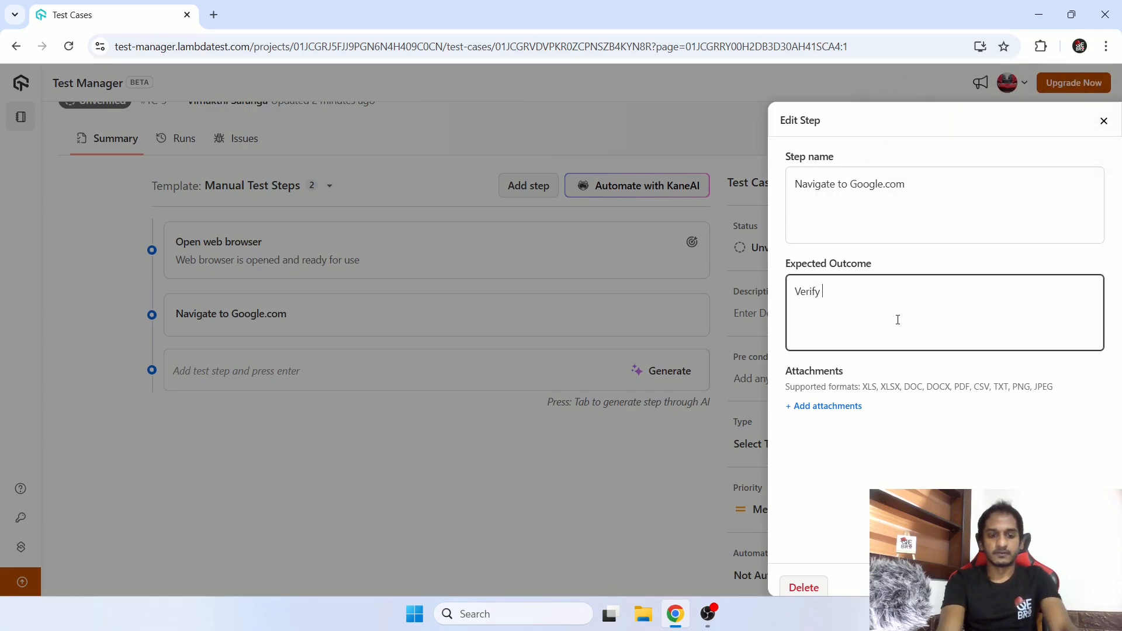
text( google.com)
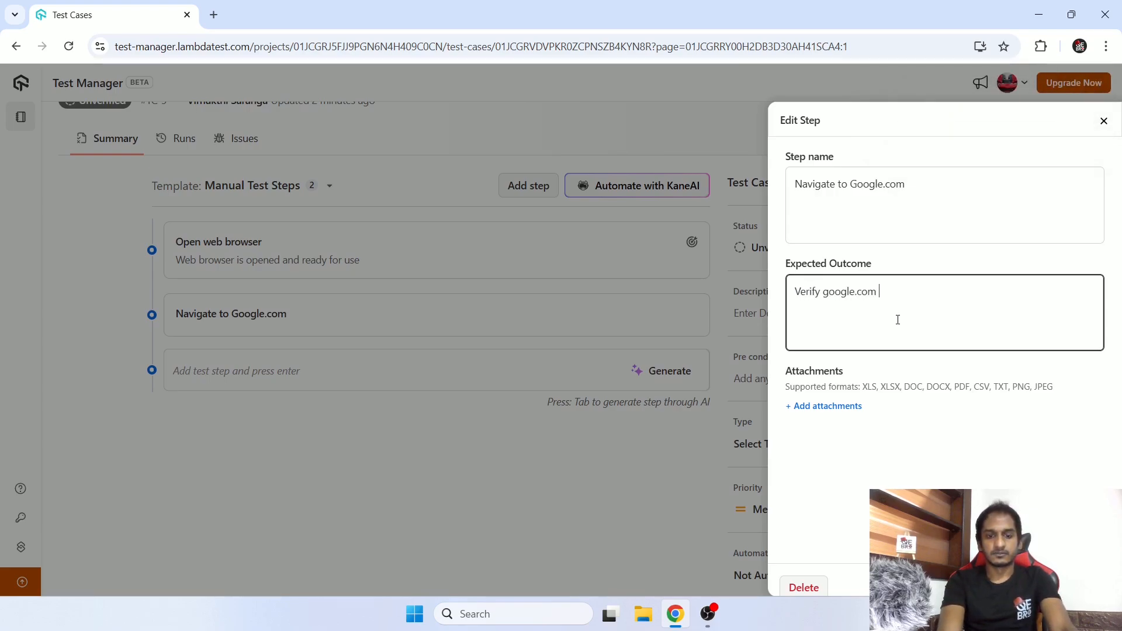
key(BackSpace)
key(BackSpace)
key(BackSpace)
key(BackSpace)
text(s)
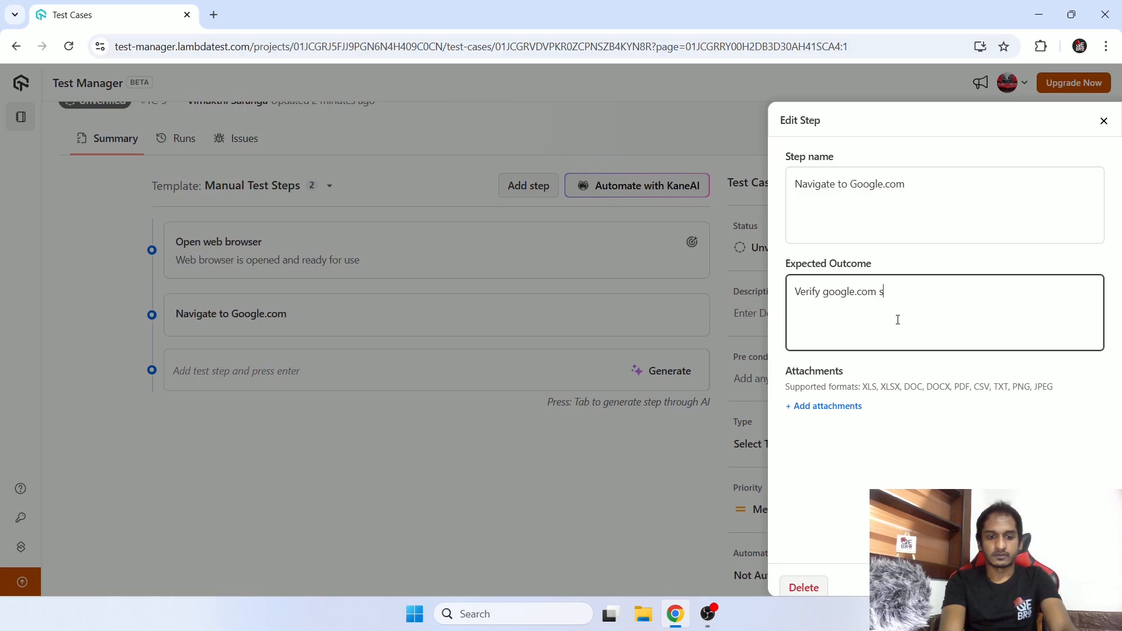
text(earch page is)
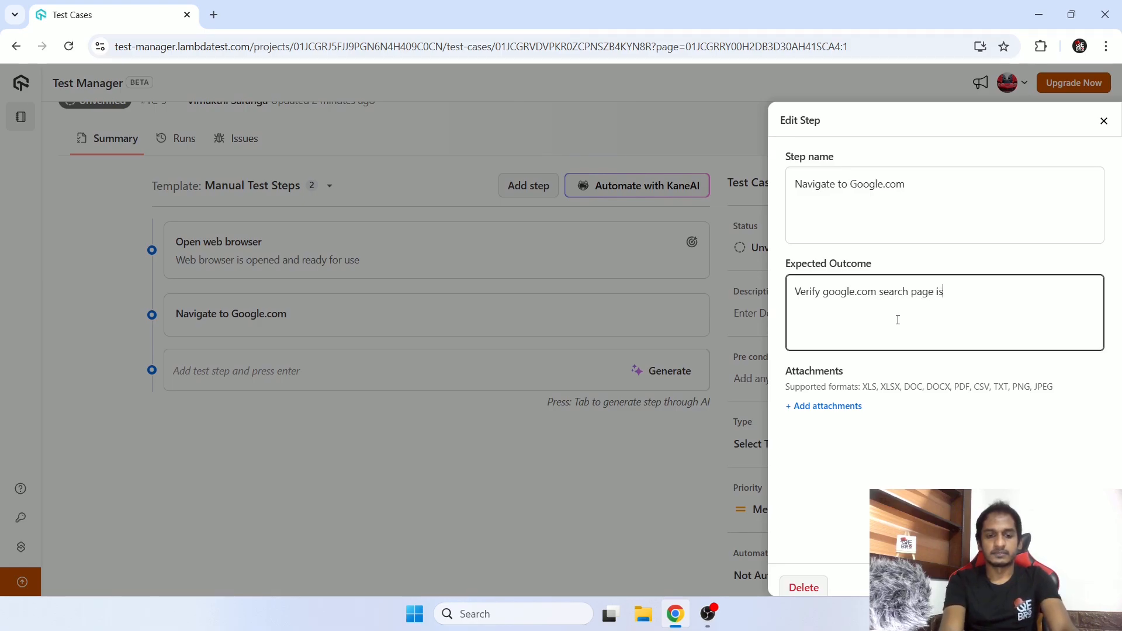
text( loaded)
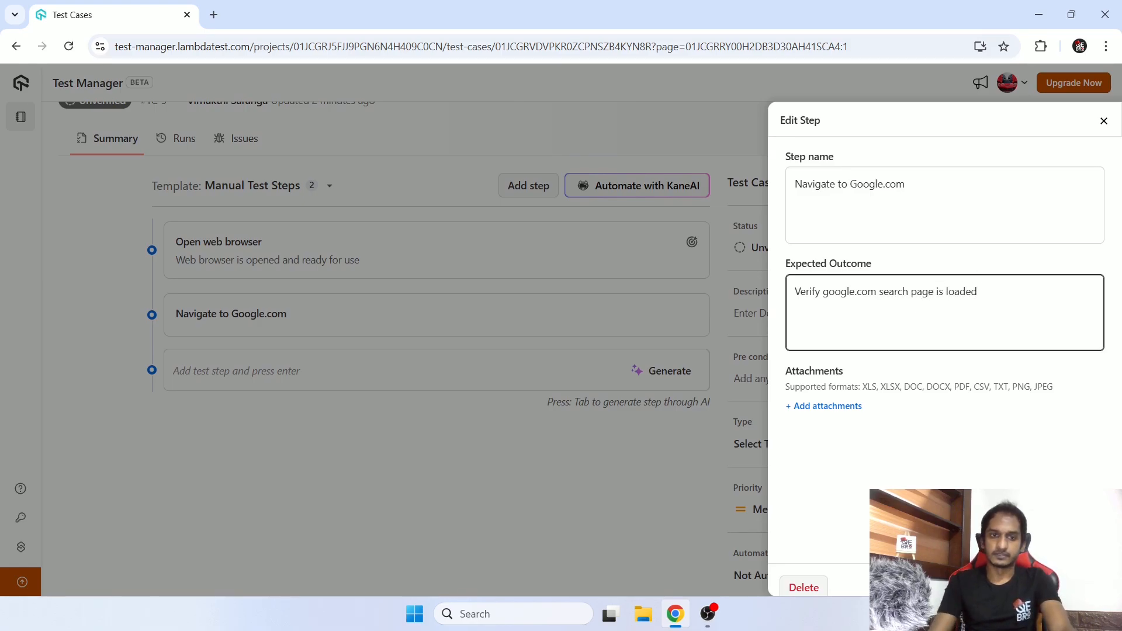
click(1082, 588)
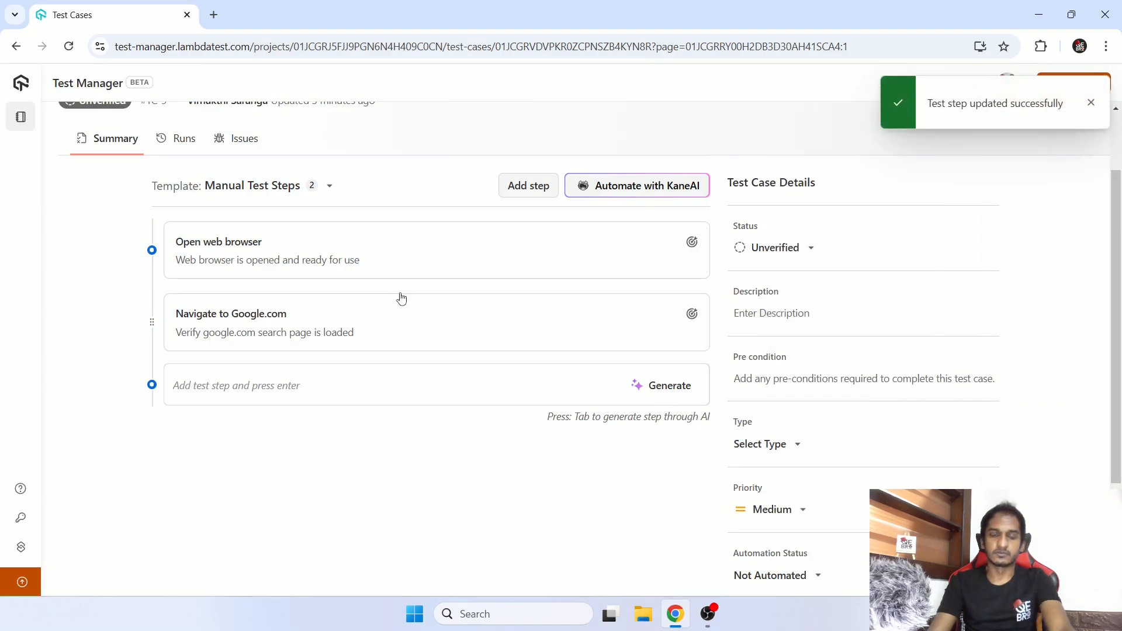
Step: Look through the test case's steps and detail fields, including the available status options
scroll(425, 333, up, 2)
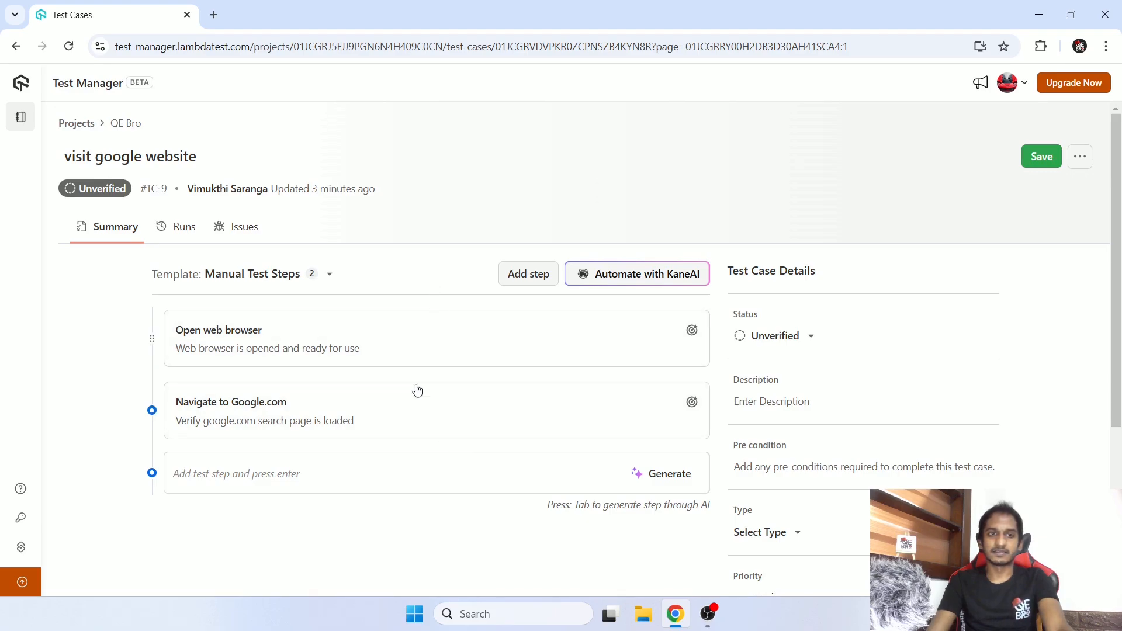
scroll(413, 390, down, 3)
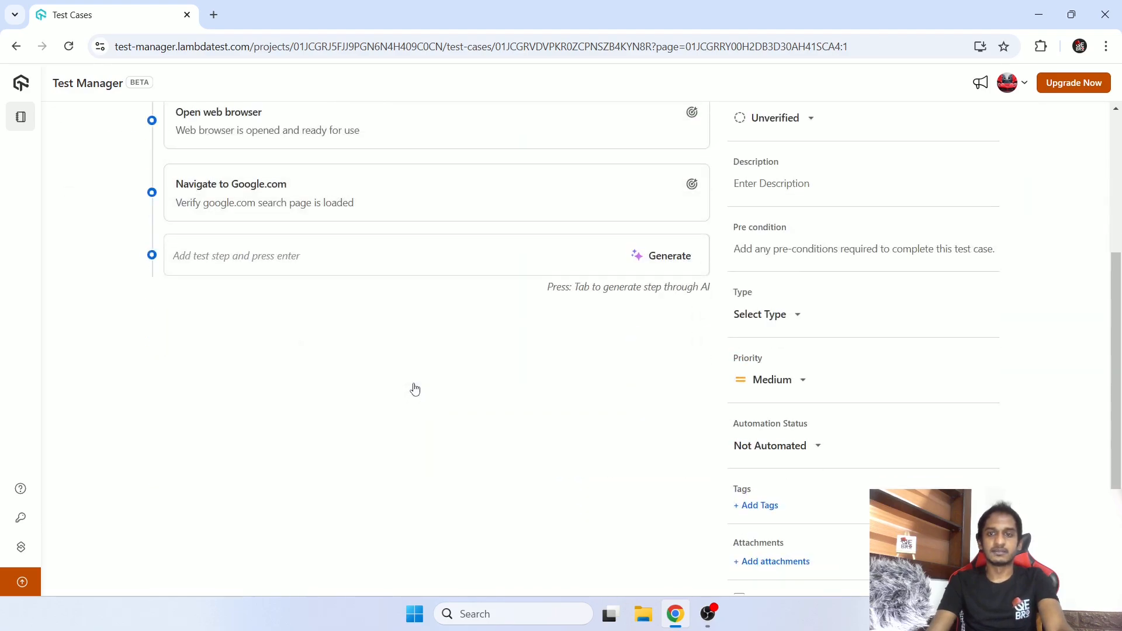
scroll(413, 388, up, 3)
scroll(830, 395, down, 3)
scroll(830, 394, up, 3)
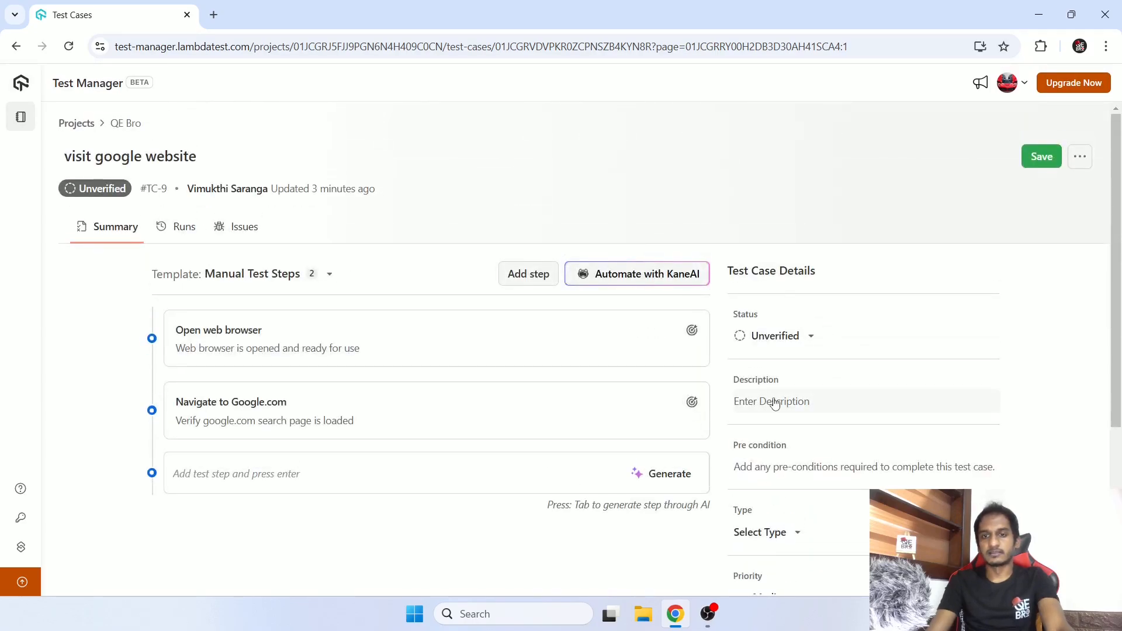
click(770, 334)
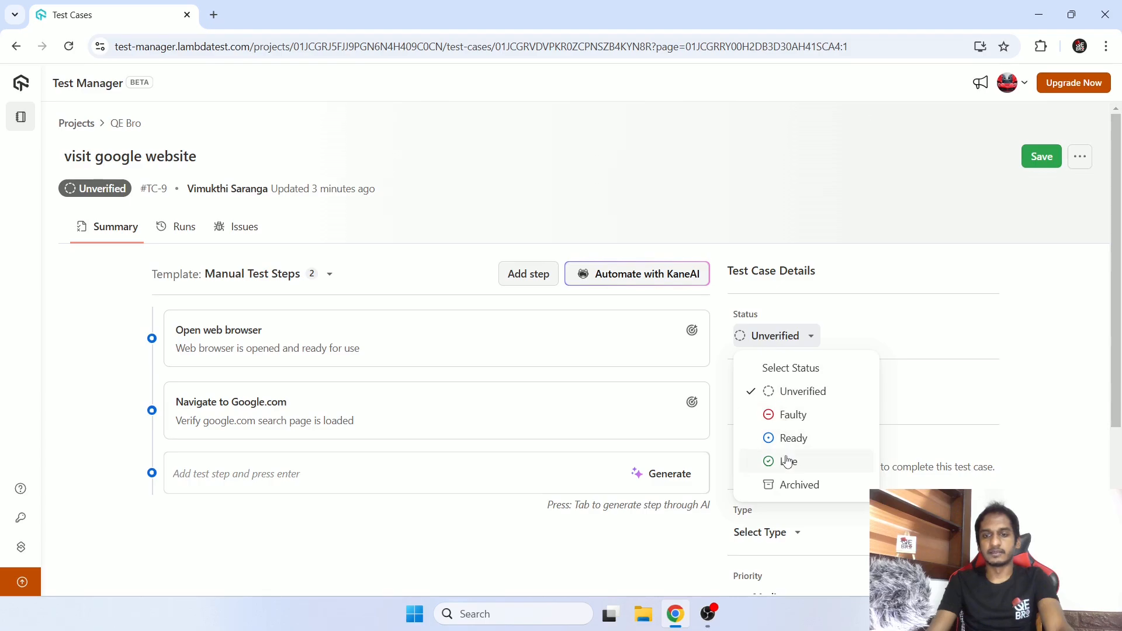
click(903, 456)
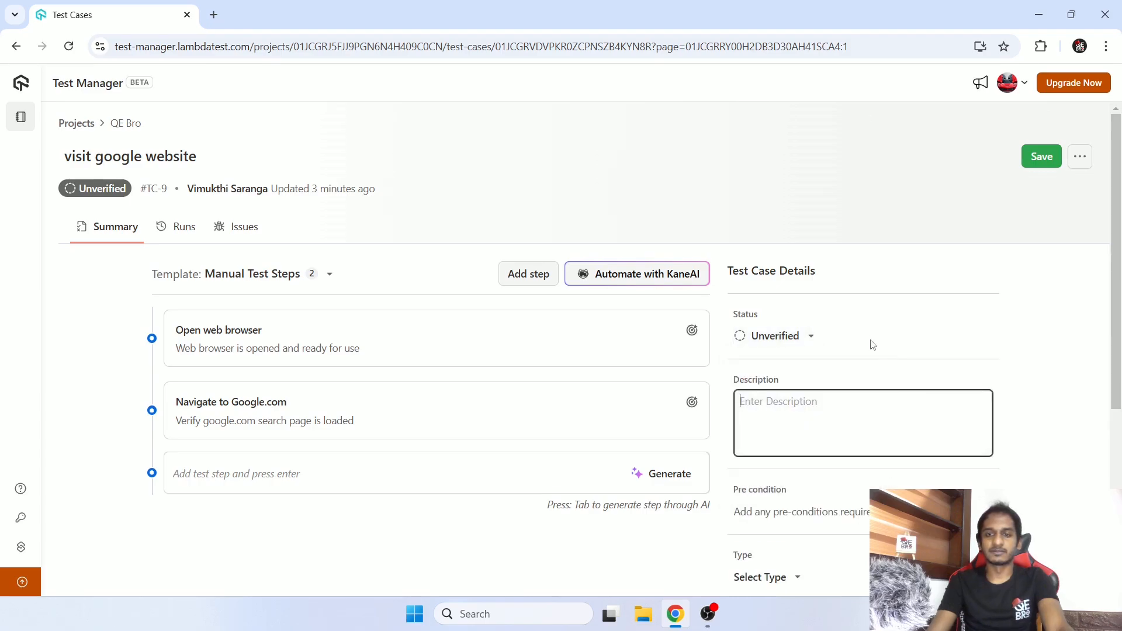
scroll(1052, 308, down, 1)
click(1052, 308)
scroll(804, 430, down, 3)
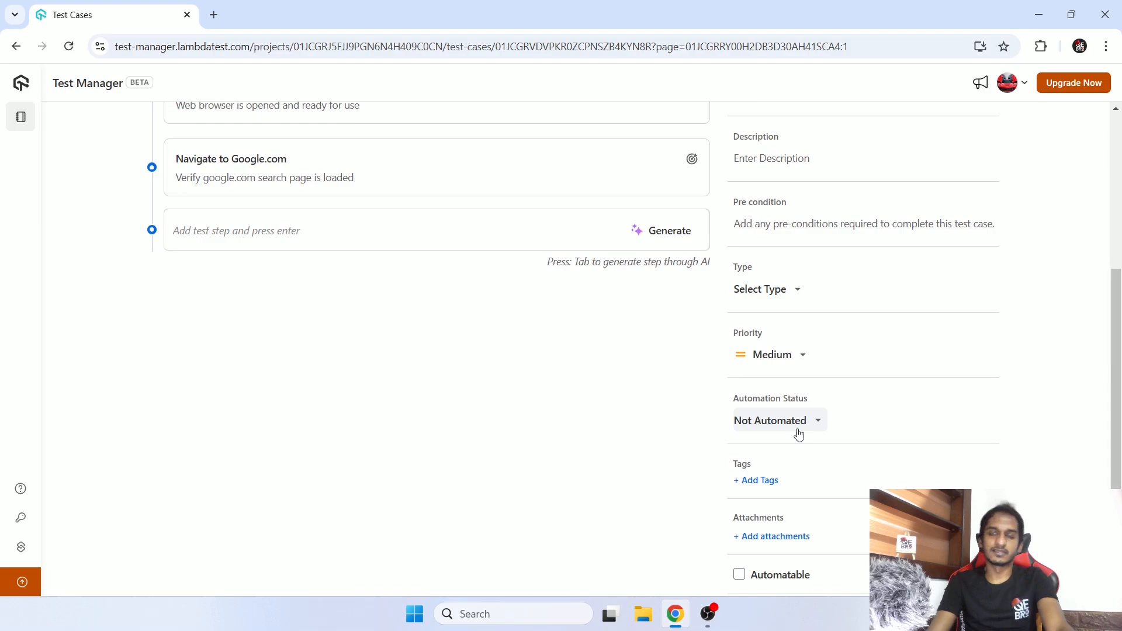
scroll(787, 432, up, 1)
scroll(787, 431, down, 1)
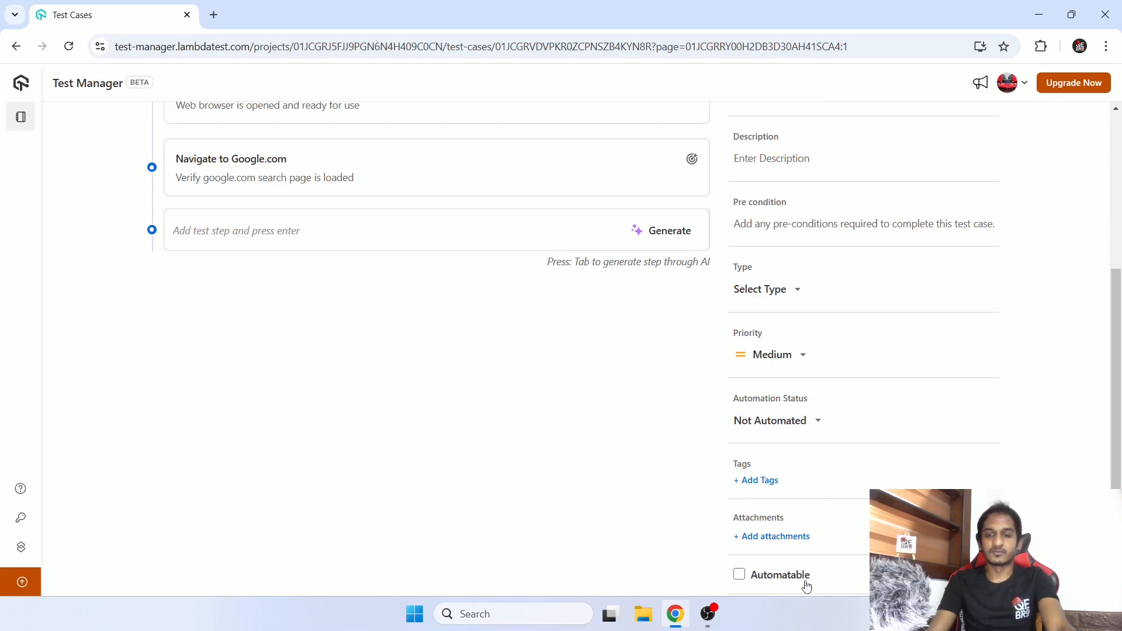
Step: Mark the test case as Automatable
click(749, 580)
click(747, 582)
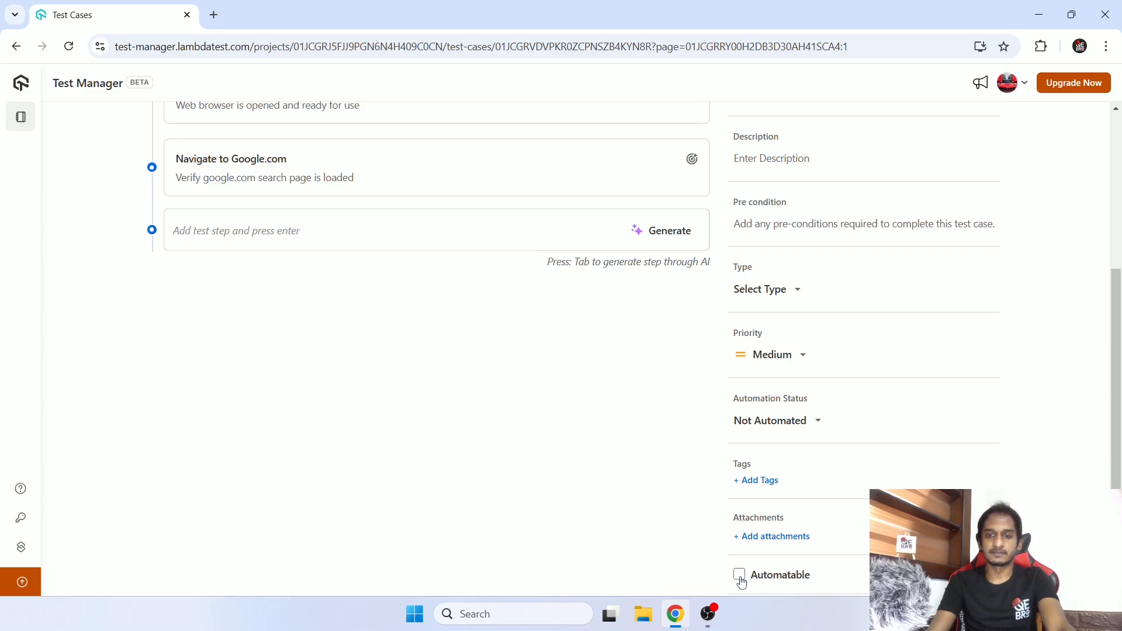
click(740, 577)
Step: Add the tag "ui" to the test case
click(763, 480)
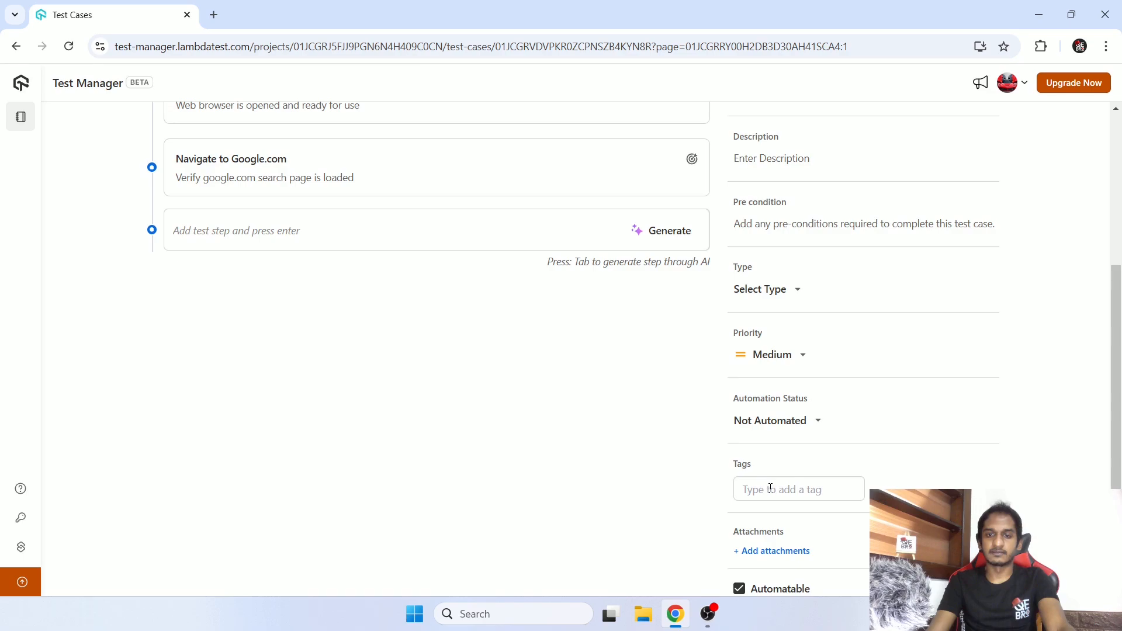
click(770, 488)
text(a)
key(BackSpace)
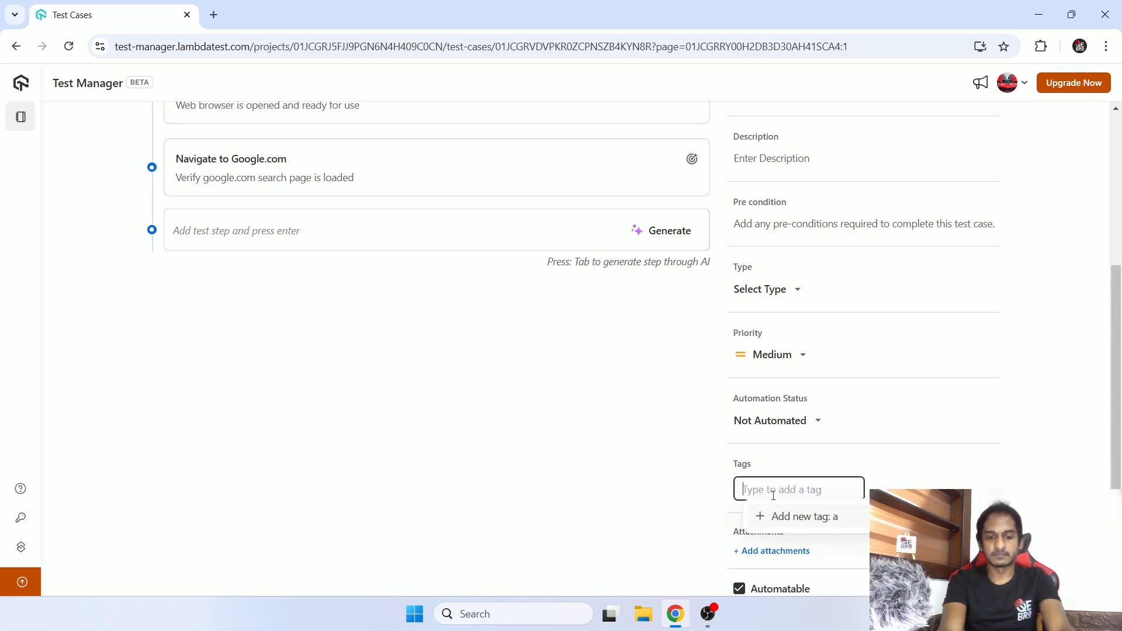
text(ui)
key(Return)
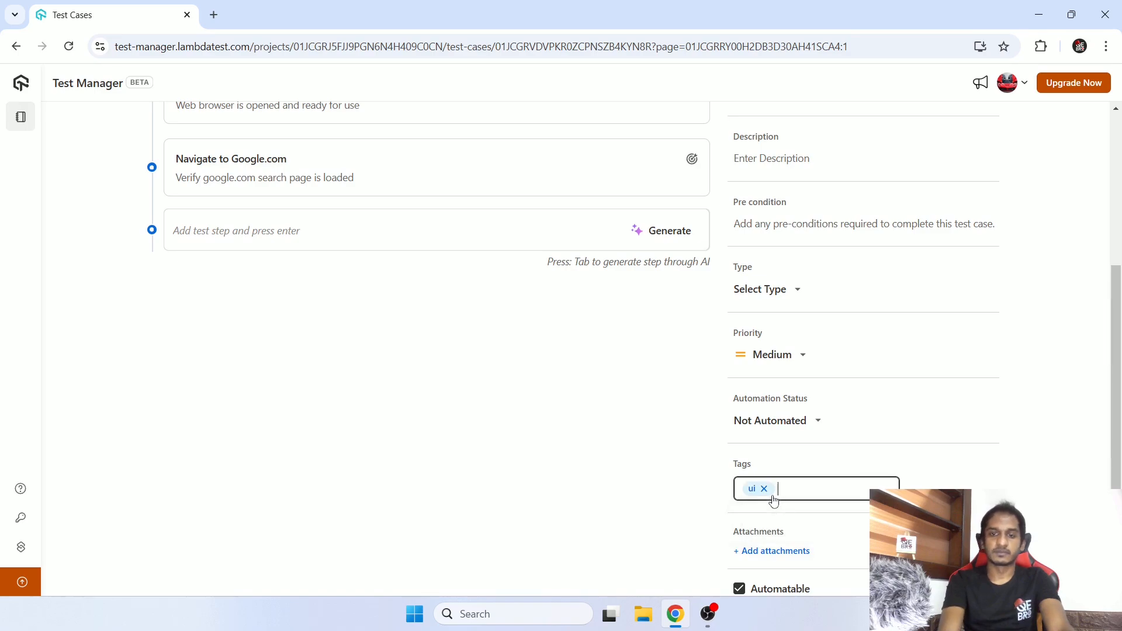
Step: Set the test case's automation status to To Be Automated
scroll(780, 512, down, 1)
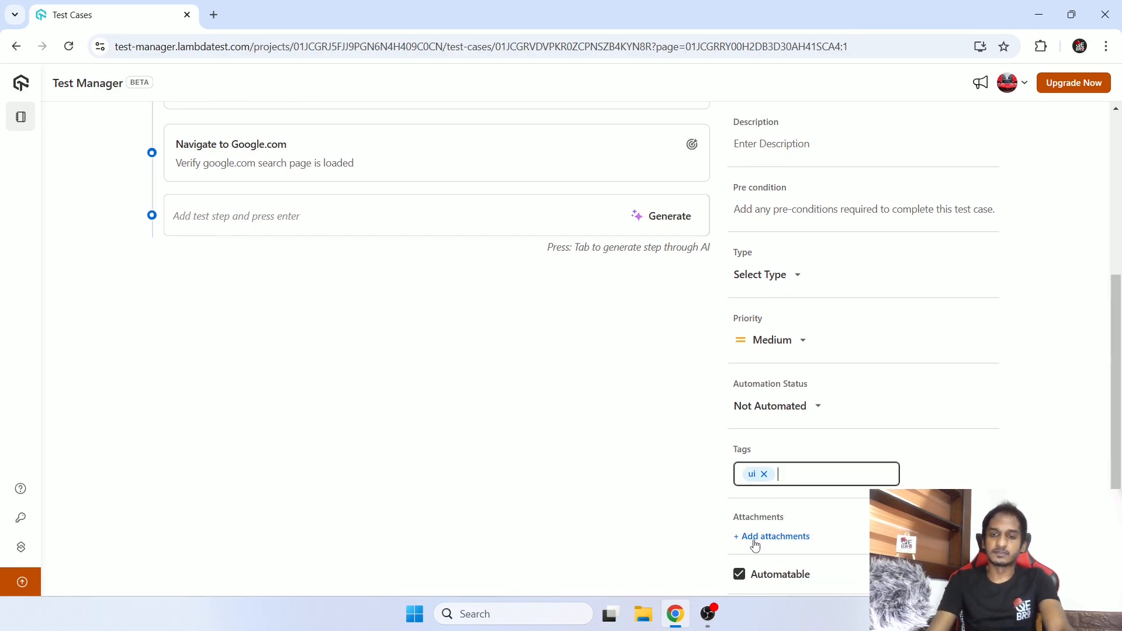
click(787, 407)
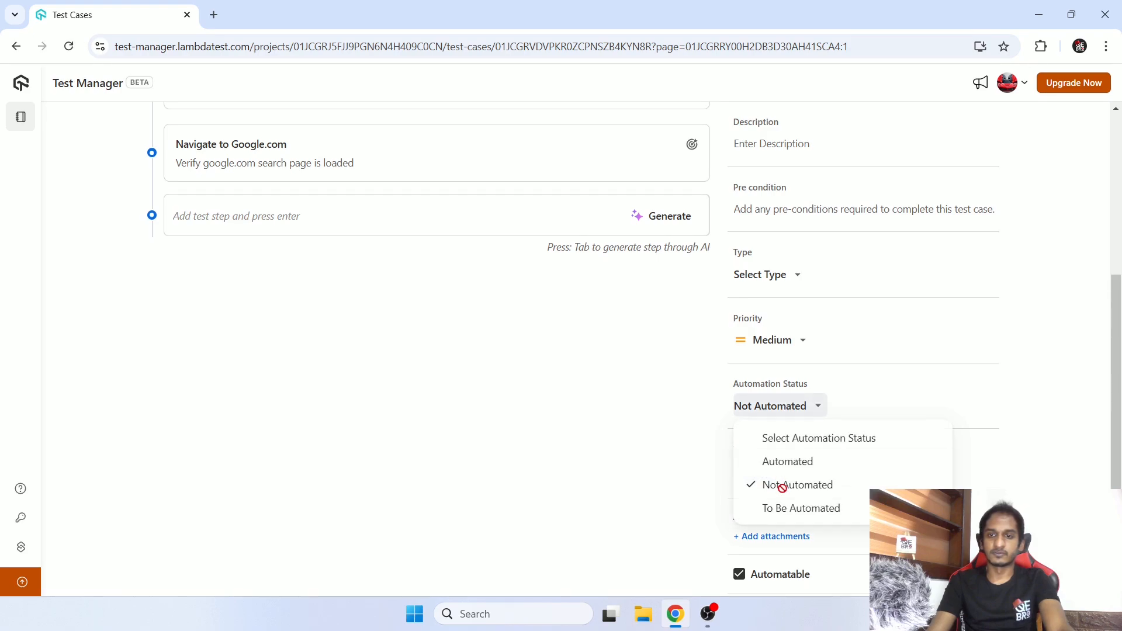
click(790, 510)
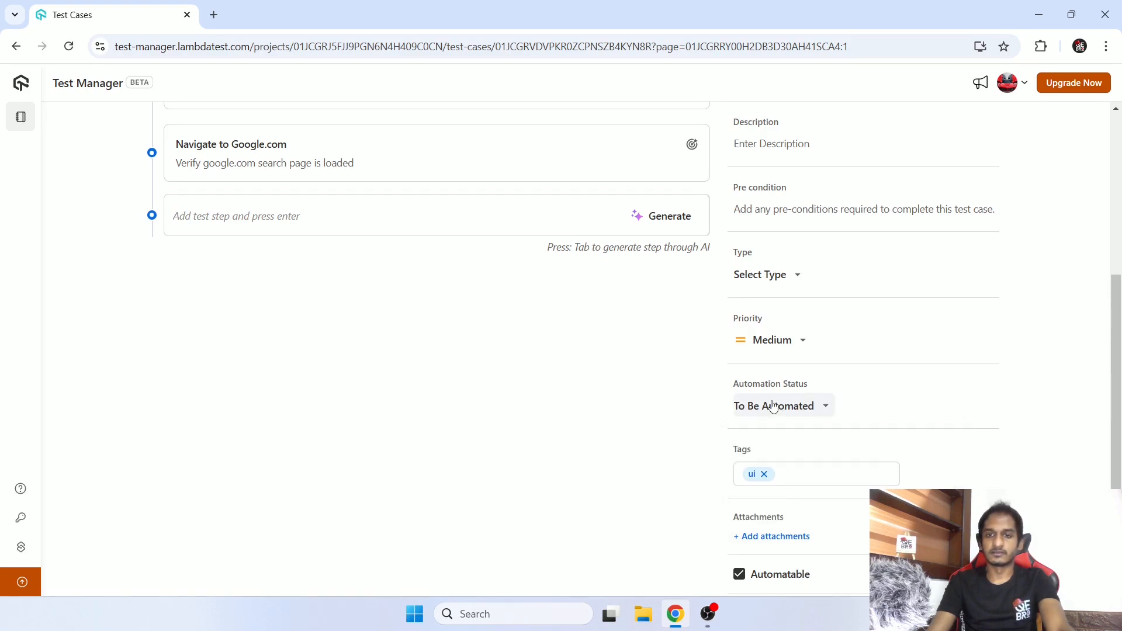
Step: Examine the available priority options for the test case and close the list without choosing another one
scroll(772, 406, up, 2)
scroll(770, 457, down, 1)
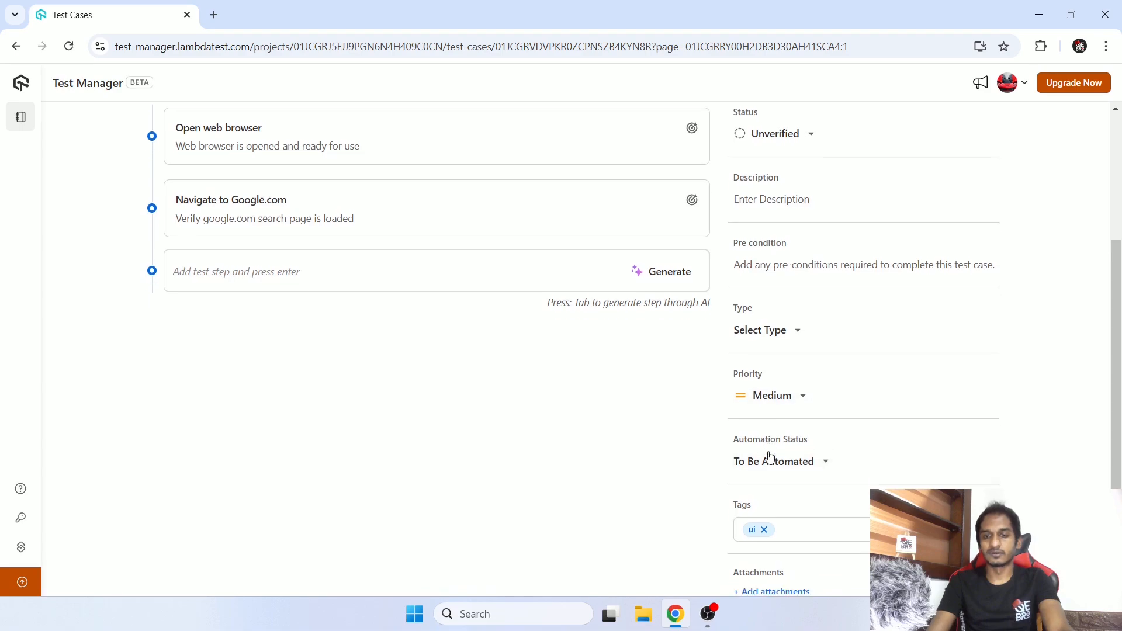
scroll(770, 457, down, 1)
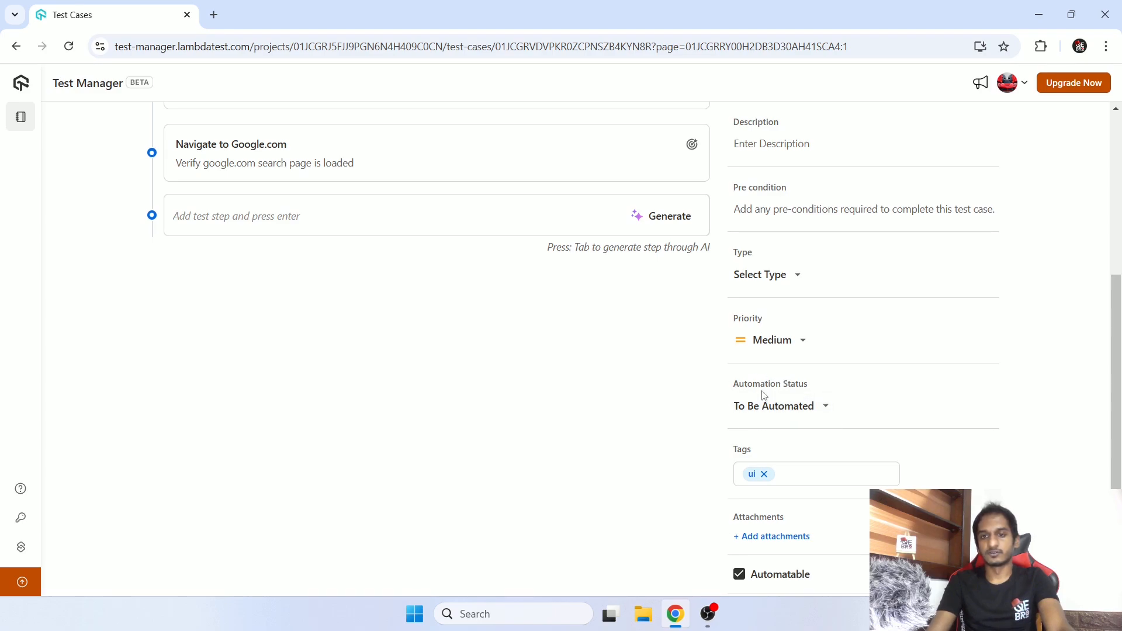
scroll(763, 394, up, 1)
click(781, 419)
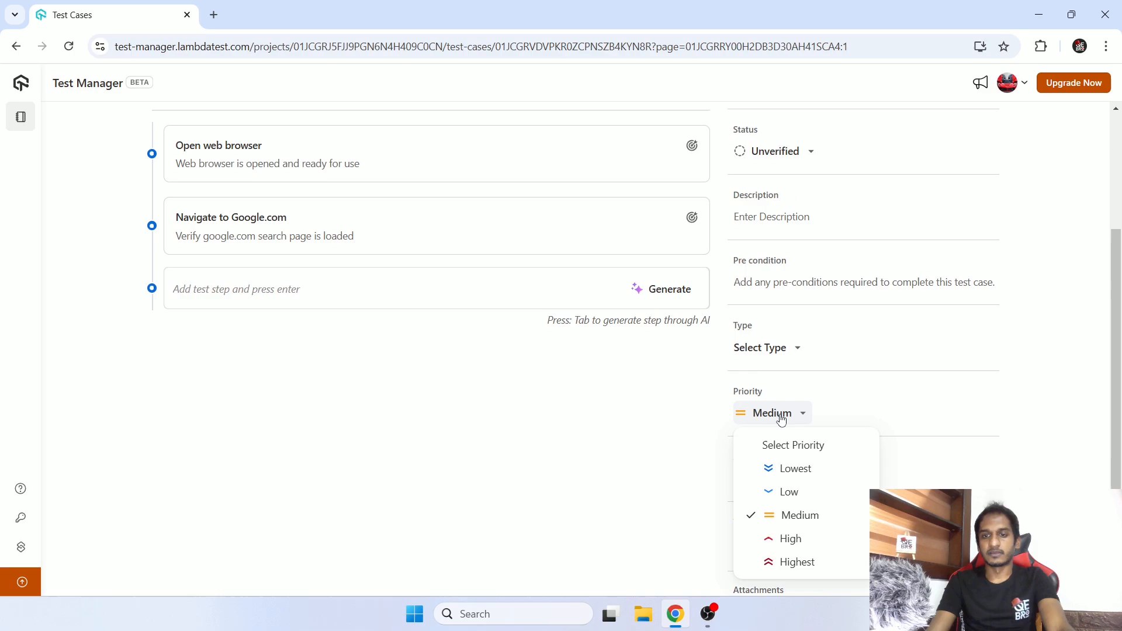
click(633, 426)
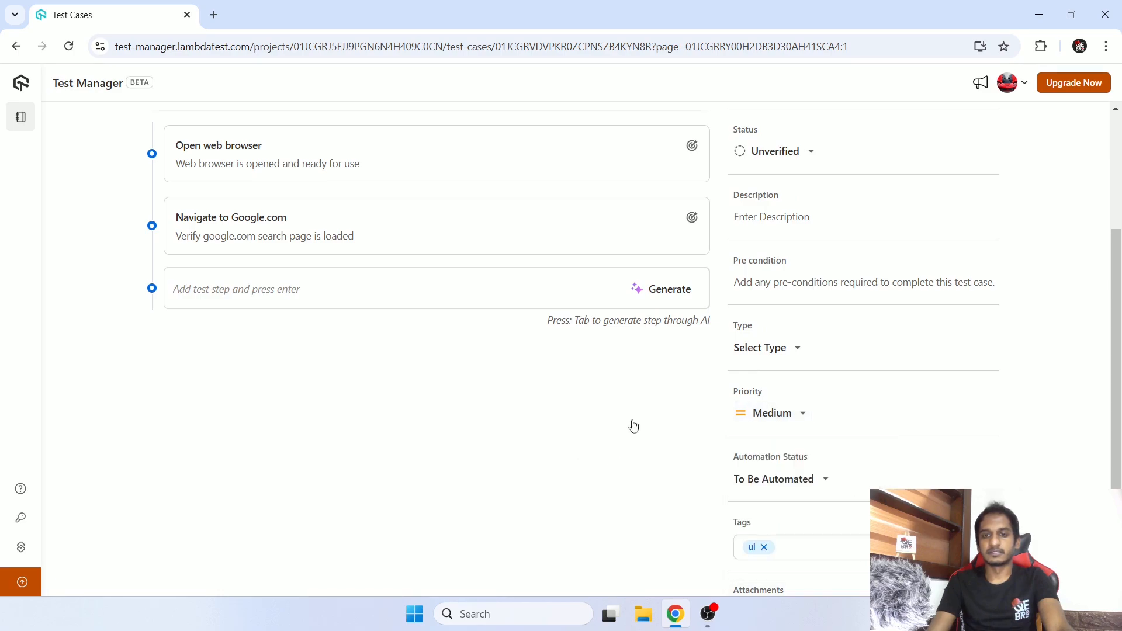
Step: Set the test case's type to Functional
click(770, 346)
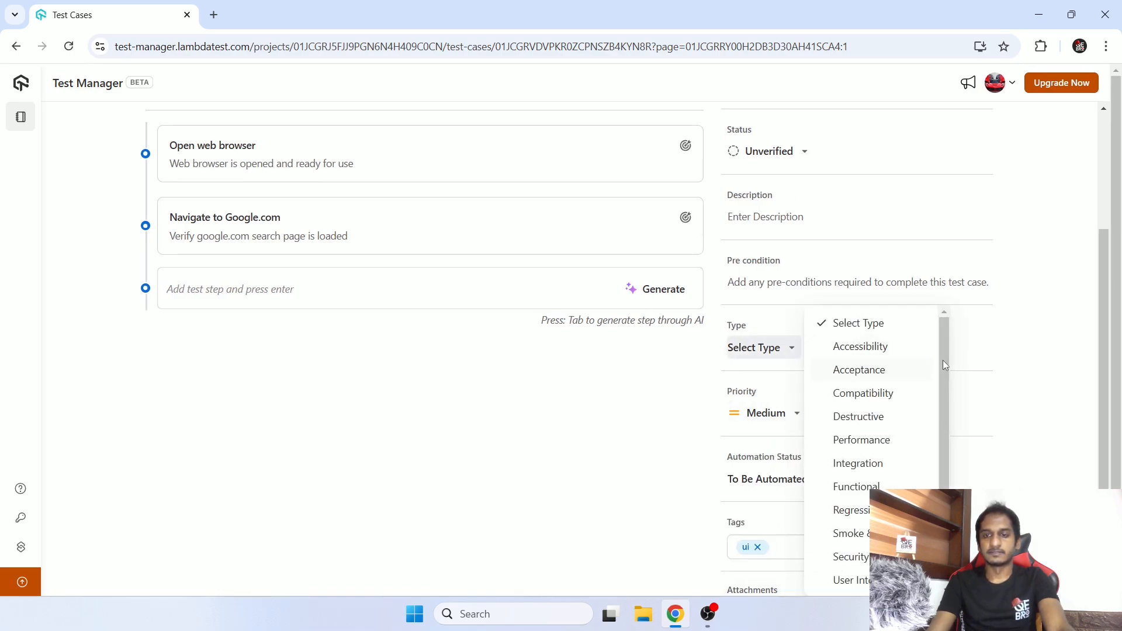
scroll(935, 374, down, 1)
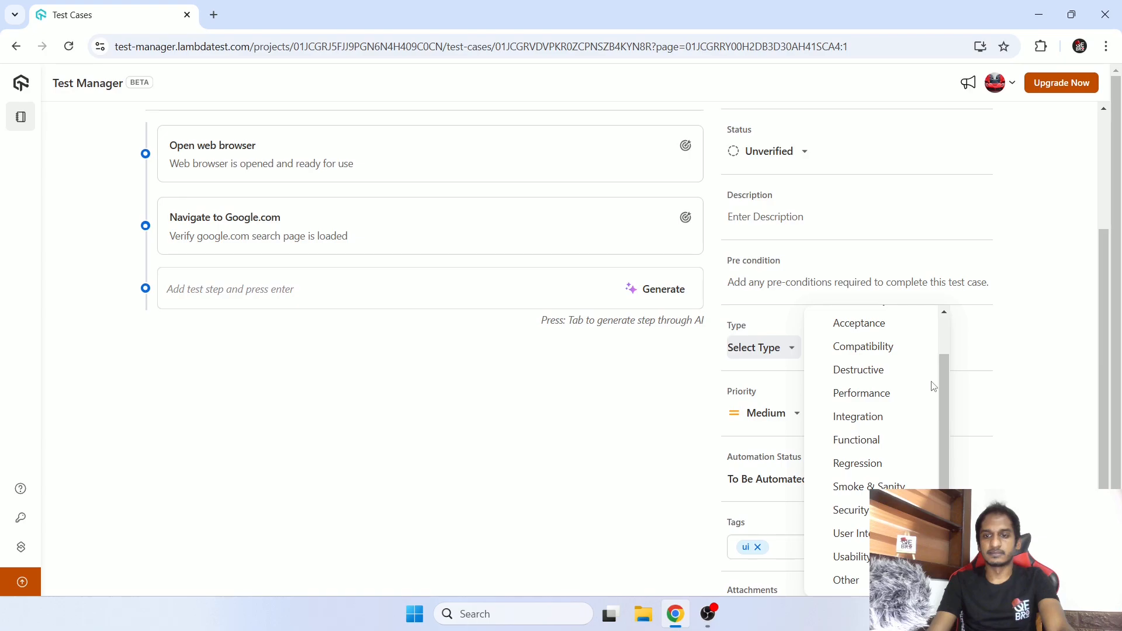
click(863, 440)
scroll(681, 397, up, 2)
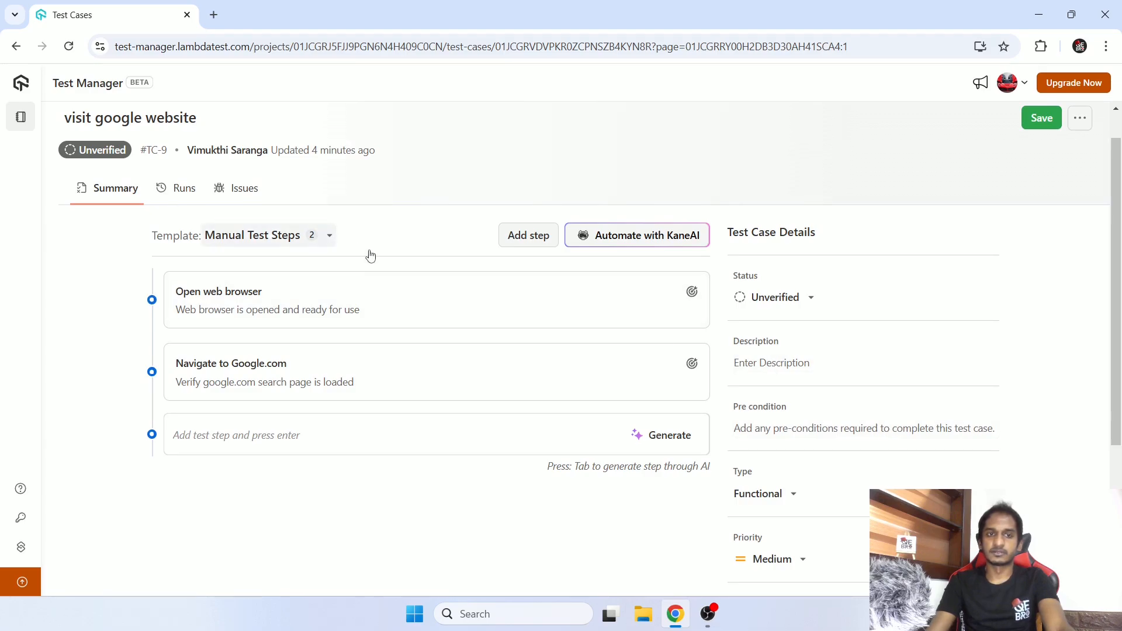
Step: Set the test case's status to Live and save the updated test case
click(771, 297)
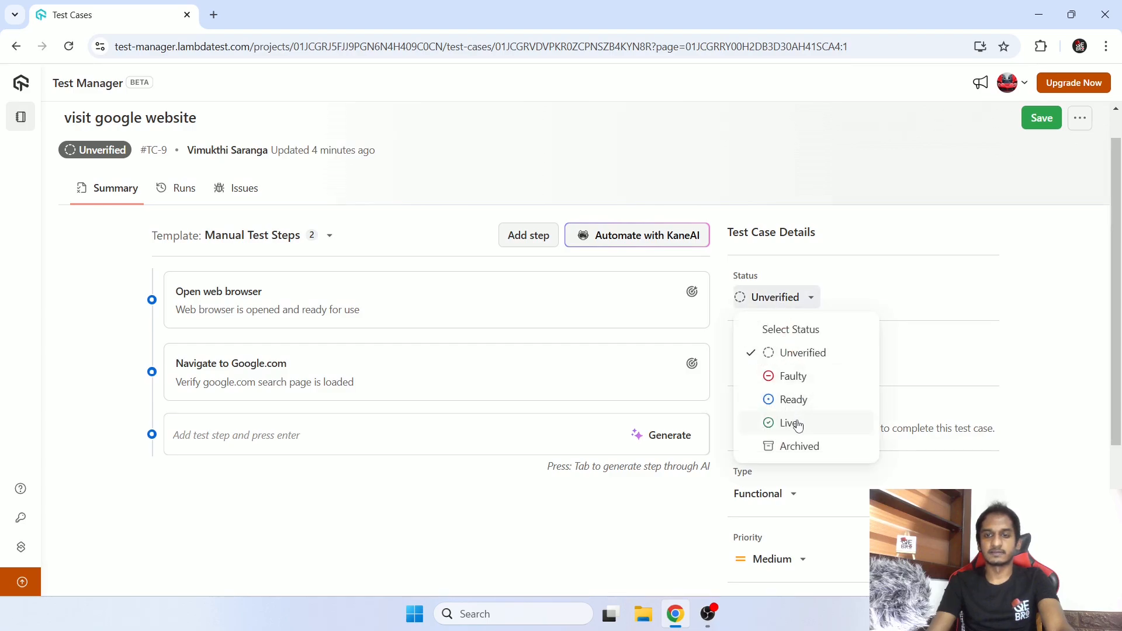
click(790, 422)
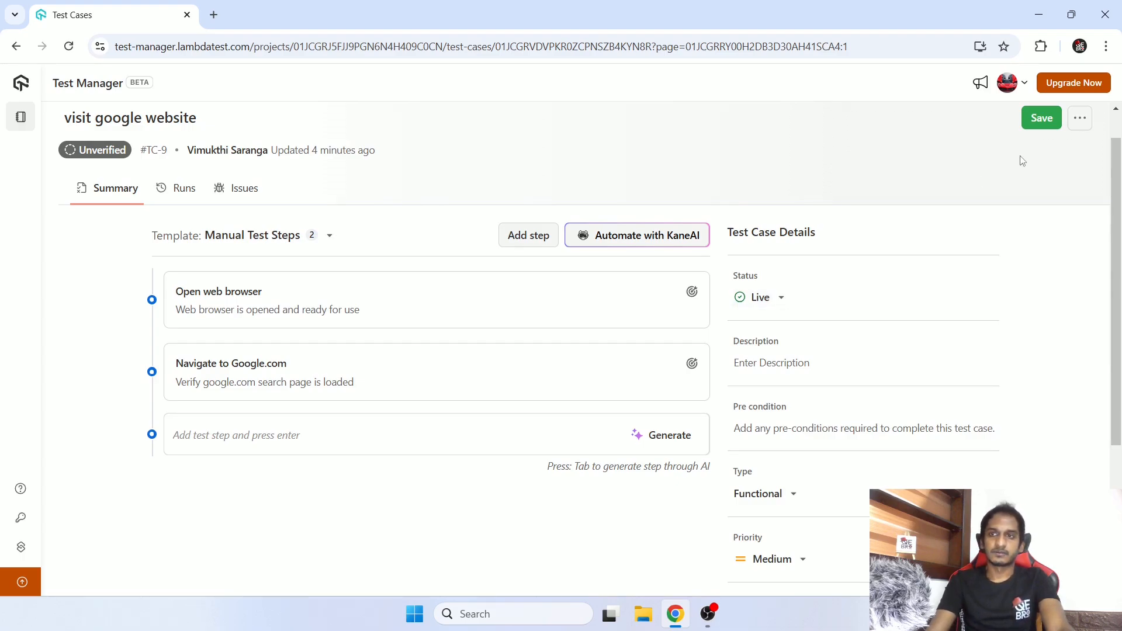
click(1079, 119)
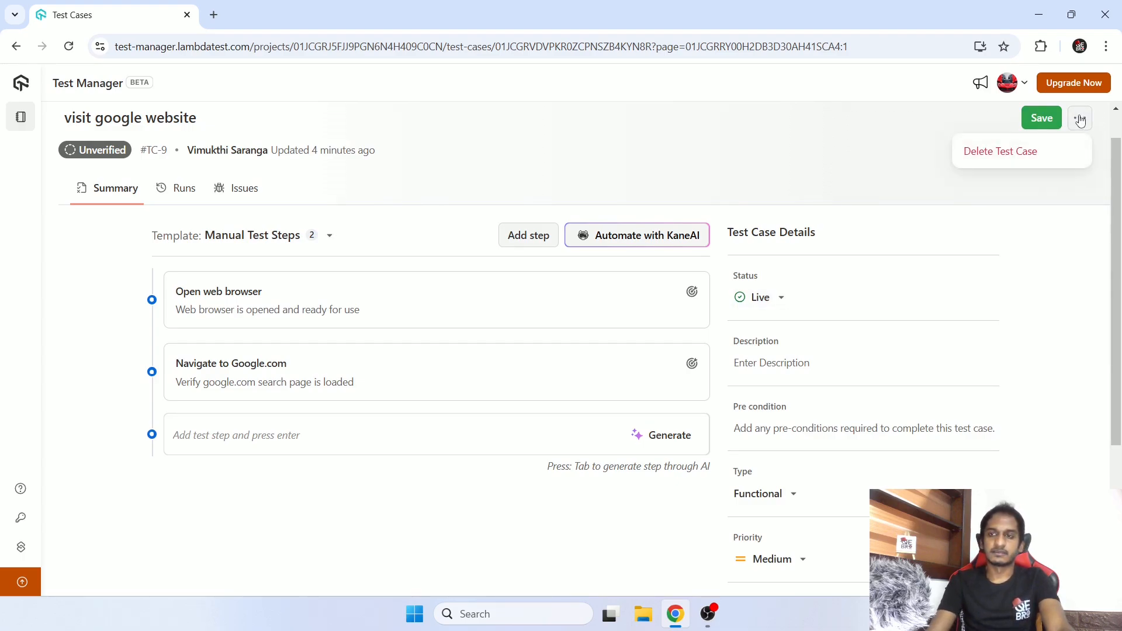
click(871, 147)
scroll(886, 216, down, 4)
scroll(886, 221, up, 5)
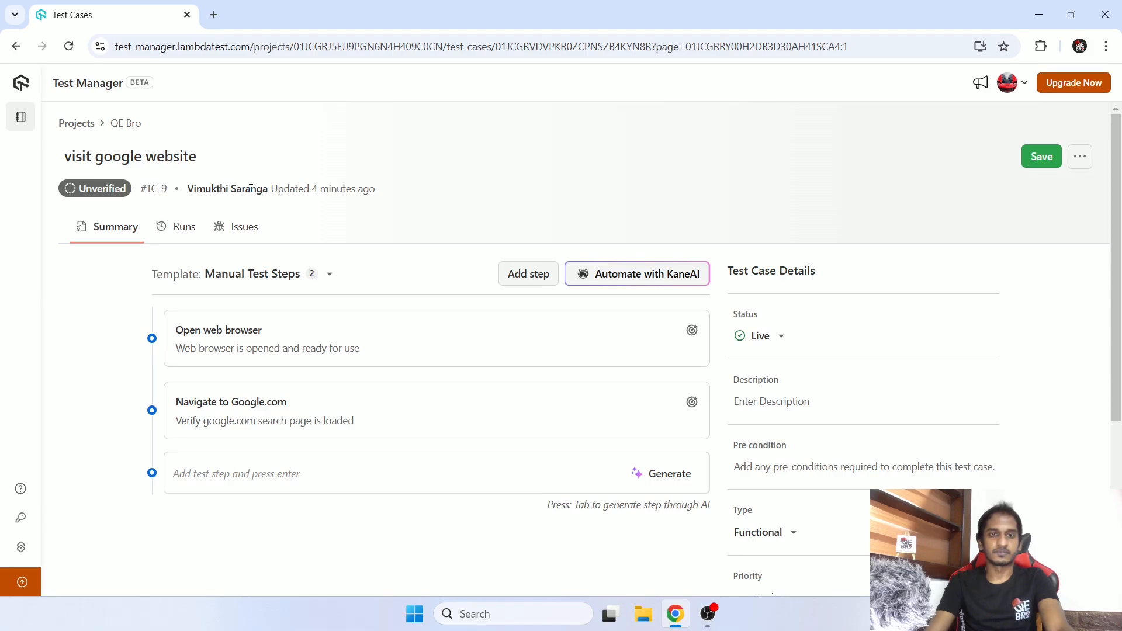
scroll(775, 223, down, 4)
scroll(775, 224, up, 4)
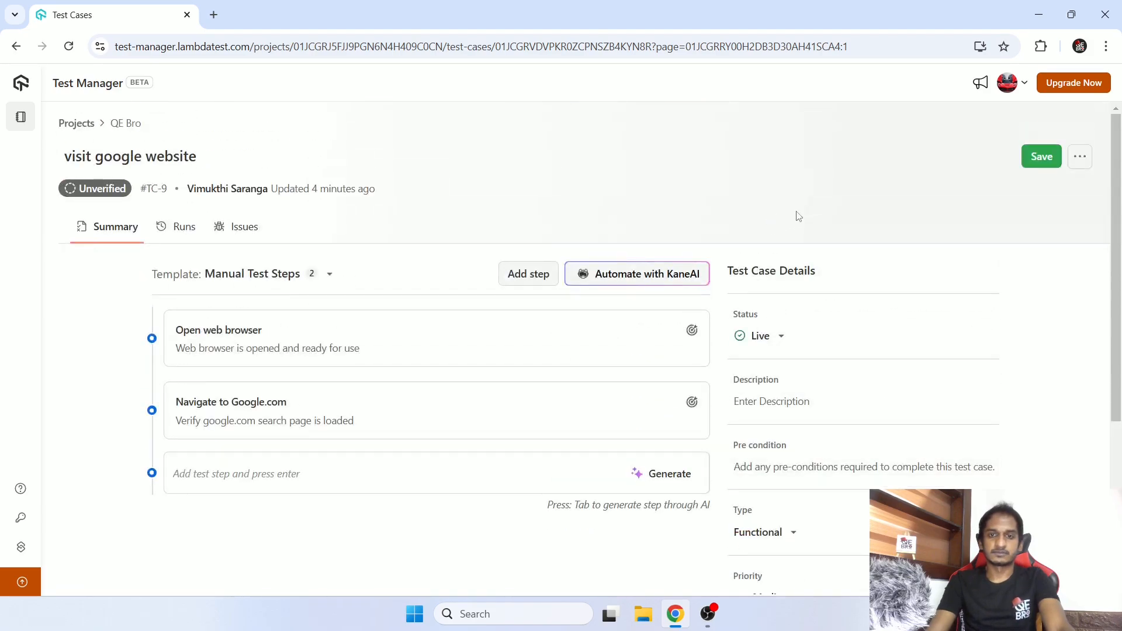
click(1033, 159)
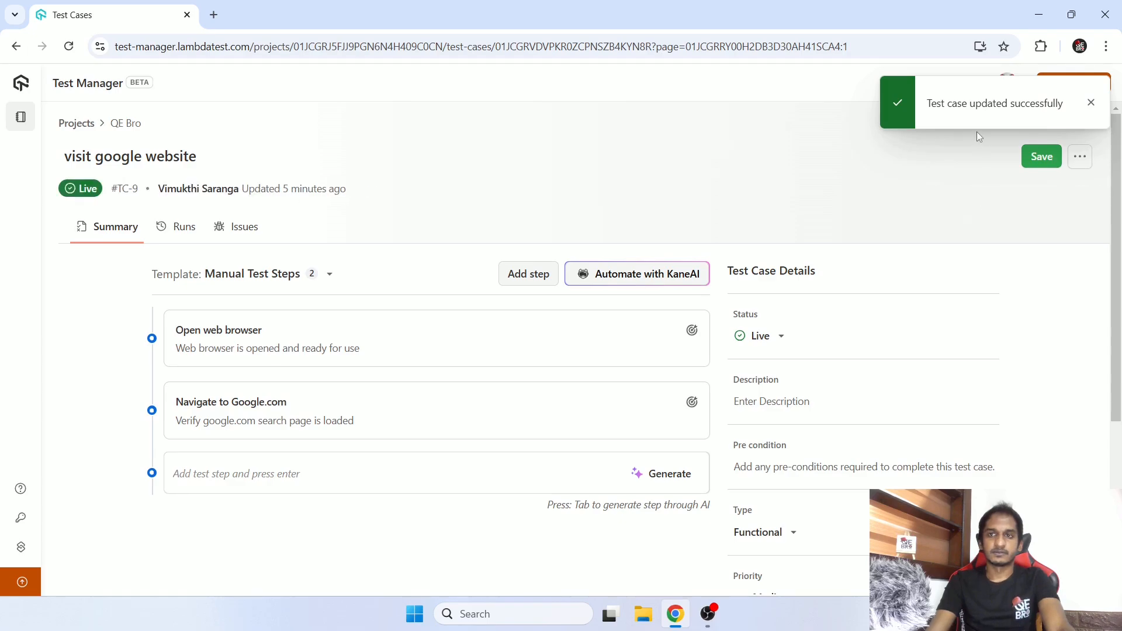
drag(932, 103, 989, 104)
click(811, 155)
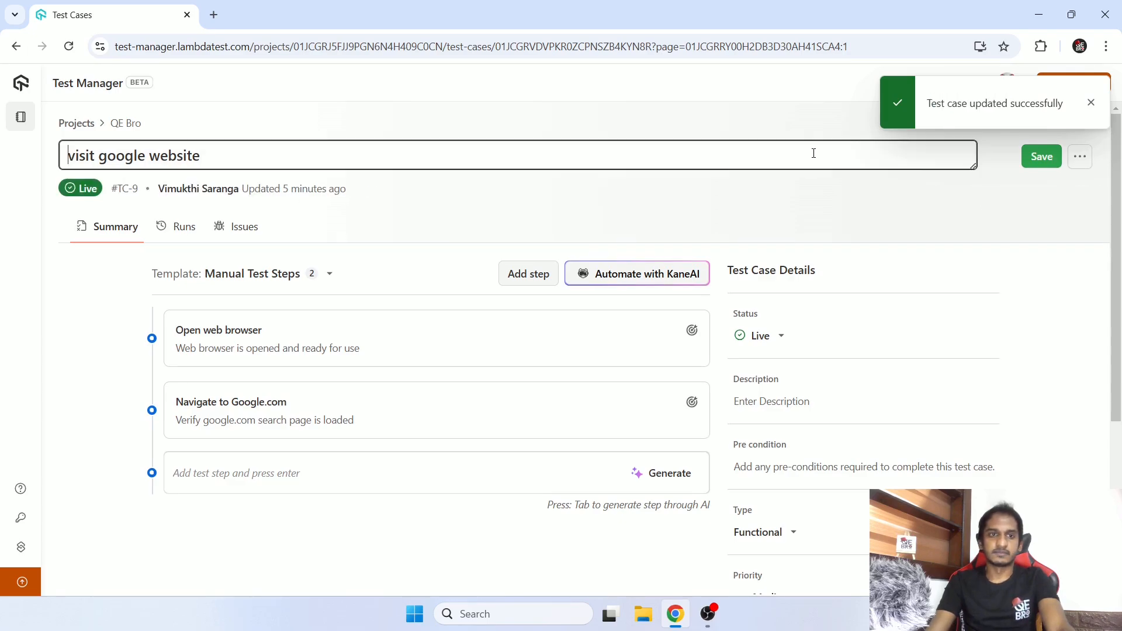
Step: Review the test case's runs and issues, and return to its summary
click(169, 234)
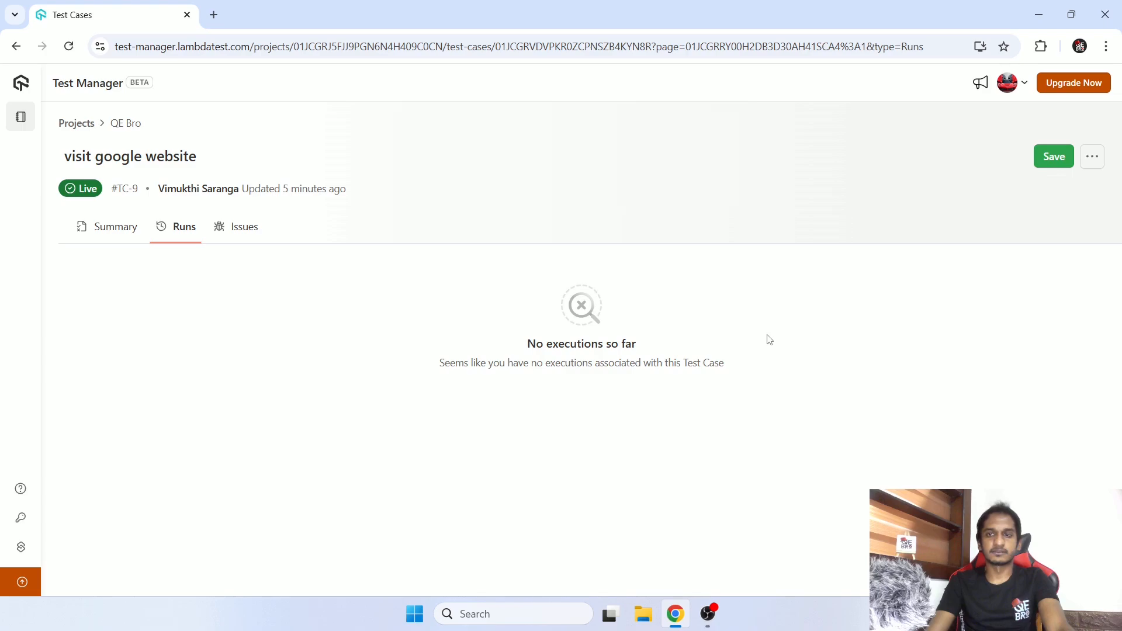
click(249, 234)
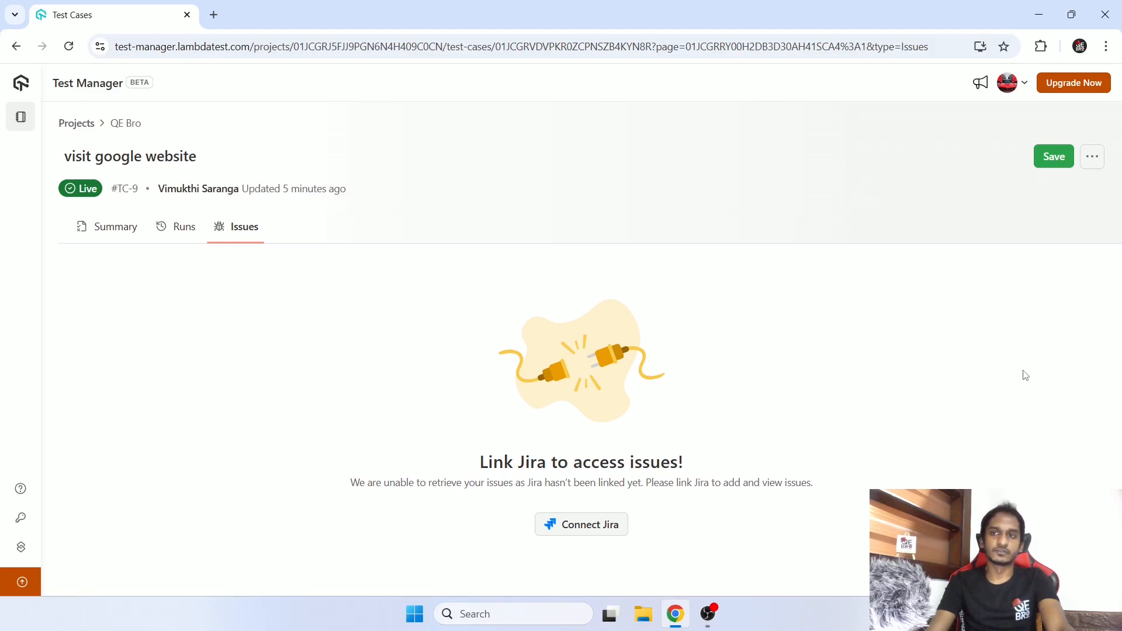
click(101, 235)
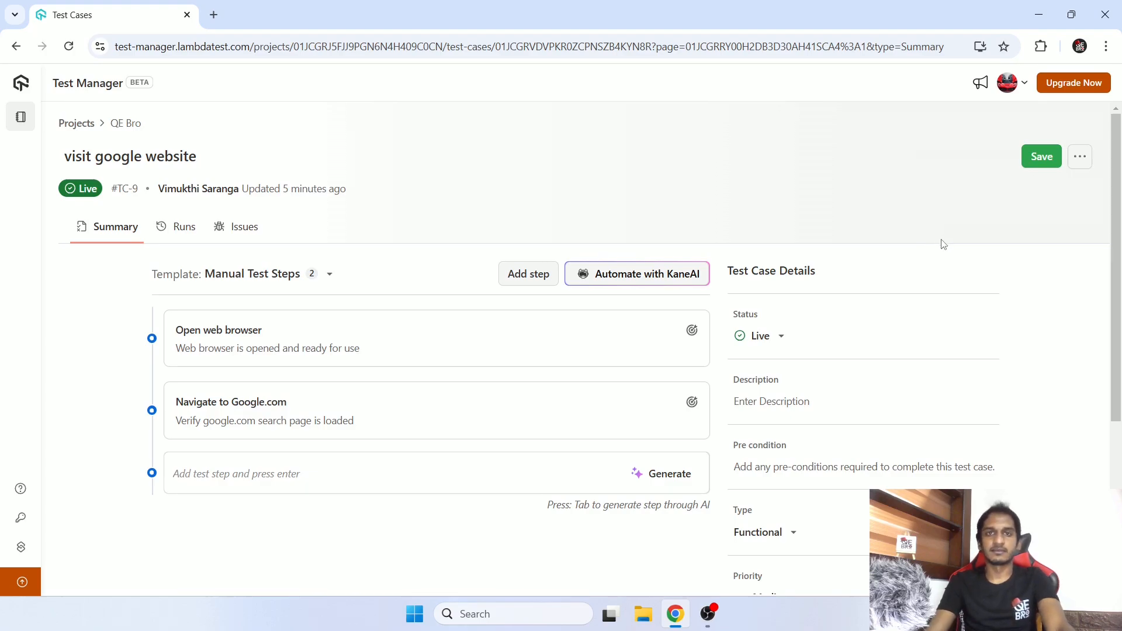
scroll(942, 244, down, 4)
scroll(943, 245, up, 4)
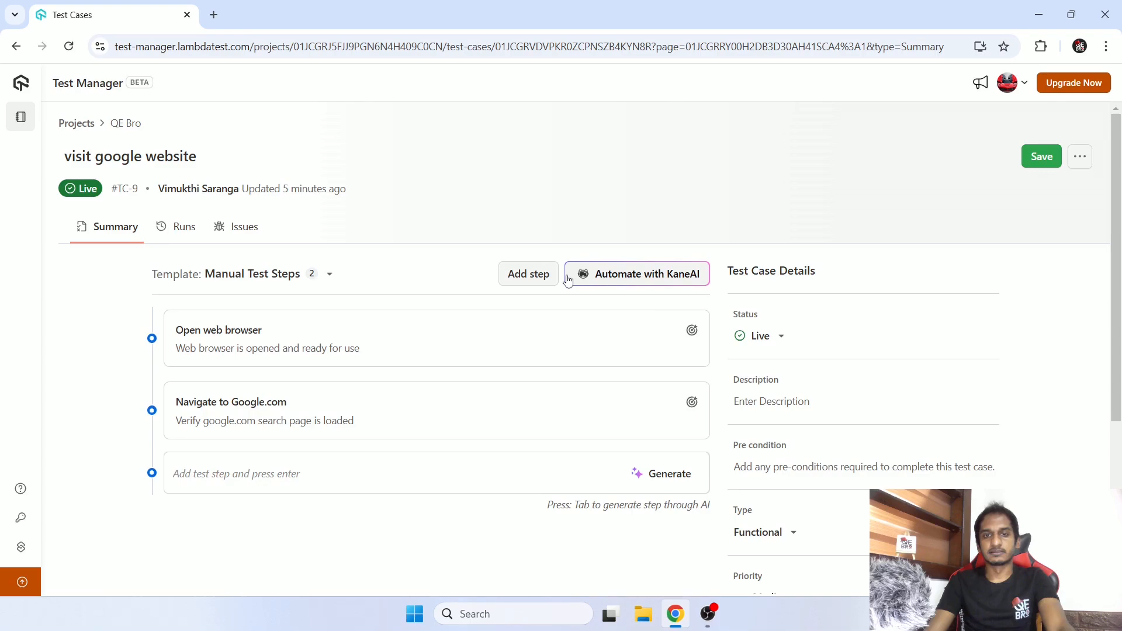
Step: Try automating the test case with KaneAI, and end the session by discarding the unsaved test
click(681, 276)
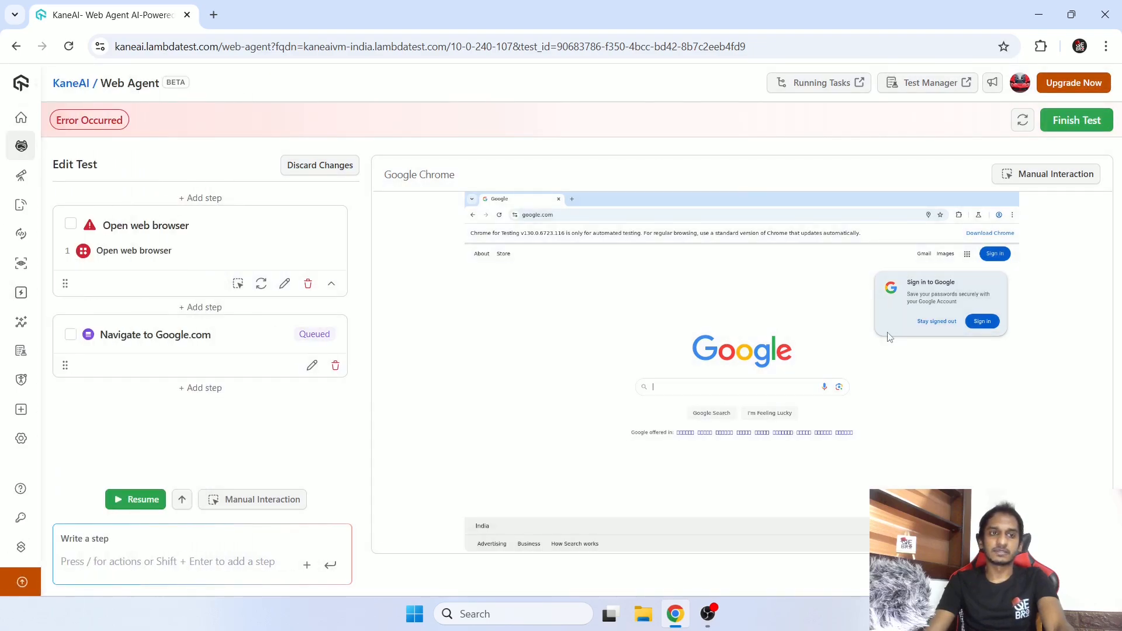
mouse_move(23, 144)
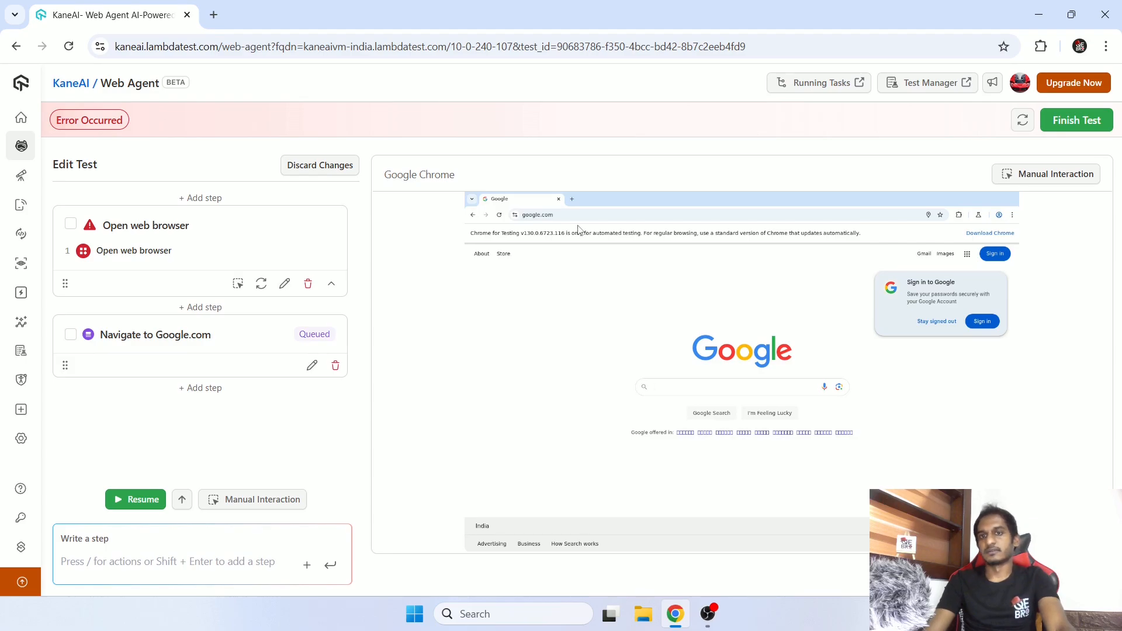
click(1067, 127)
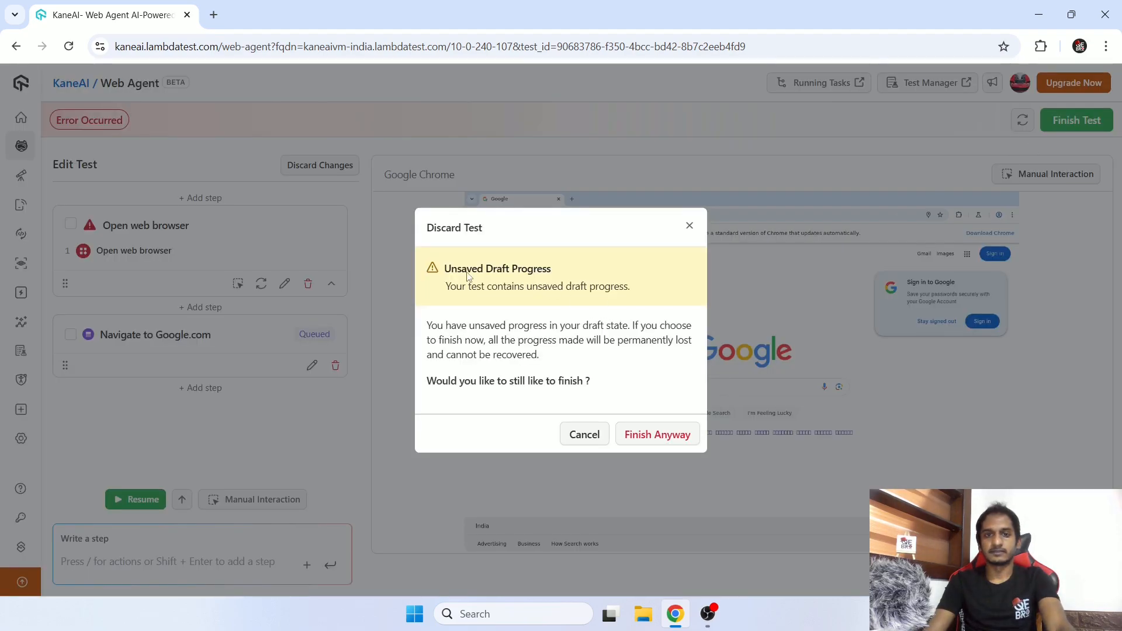
click(640, 435)
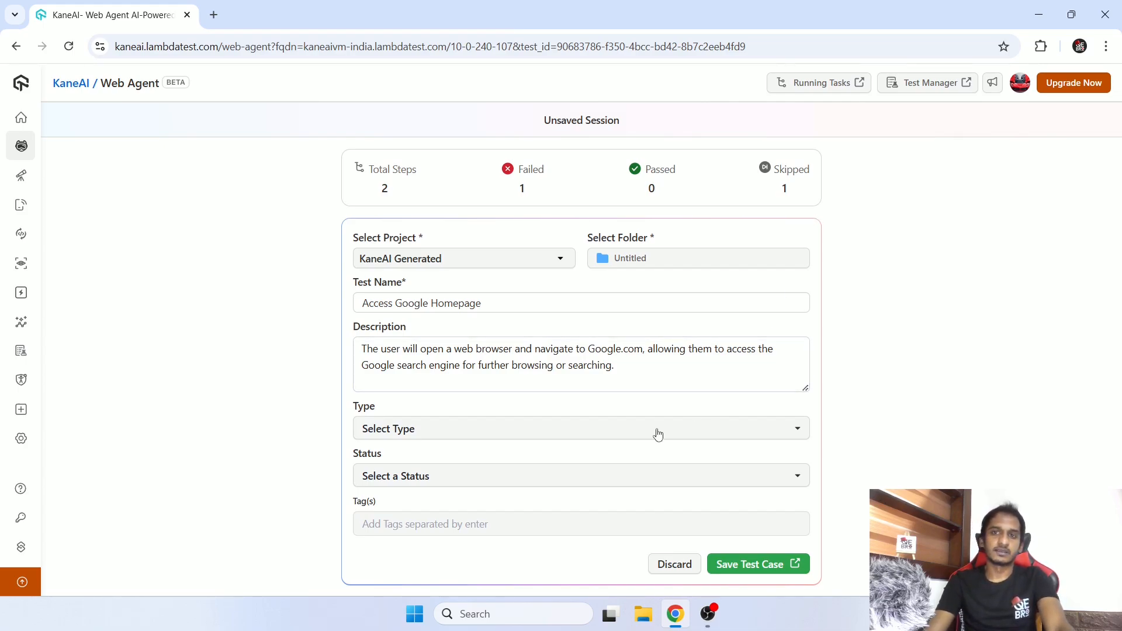
click(674, 563)
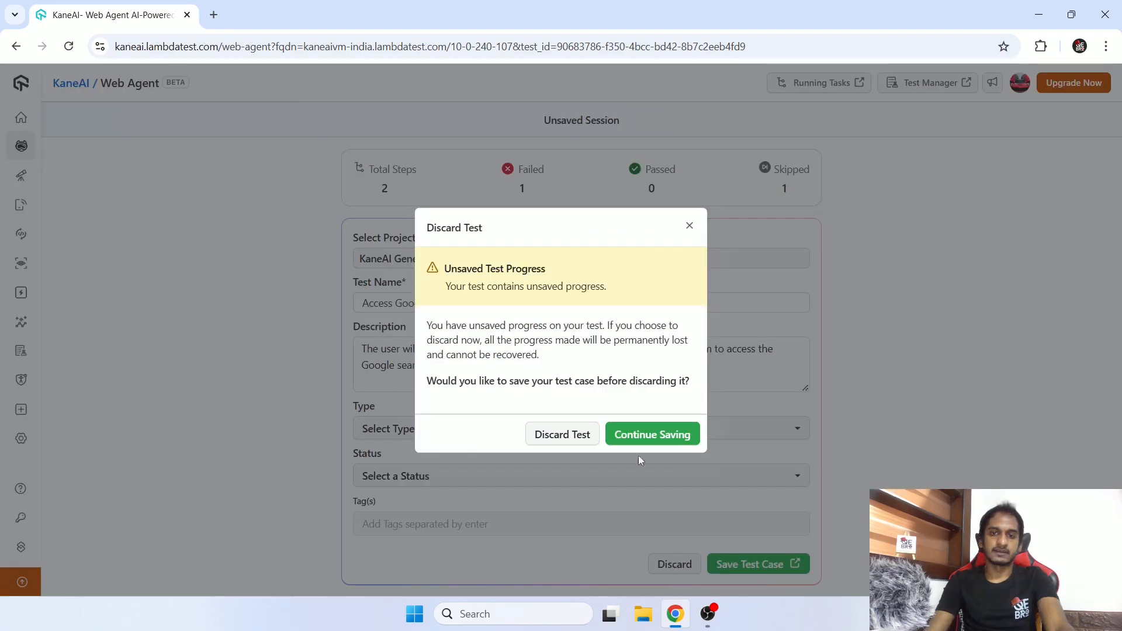
click(575, 433)
Step: Return to Test Manager and reopen the "visit google website" test case in the QE Bro project
mouse_move(12, 356)
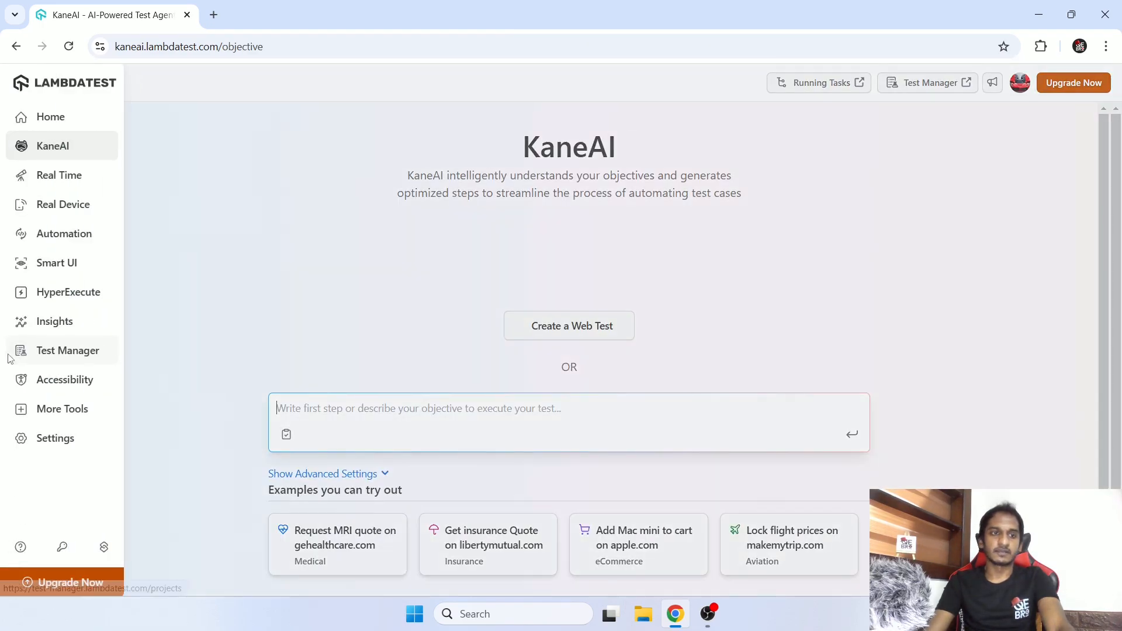
click(67, 353)
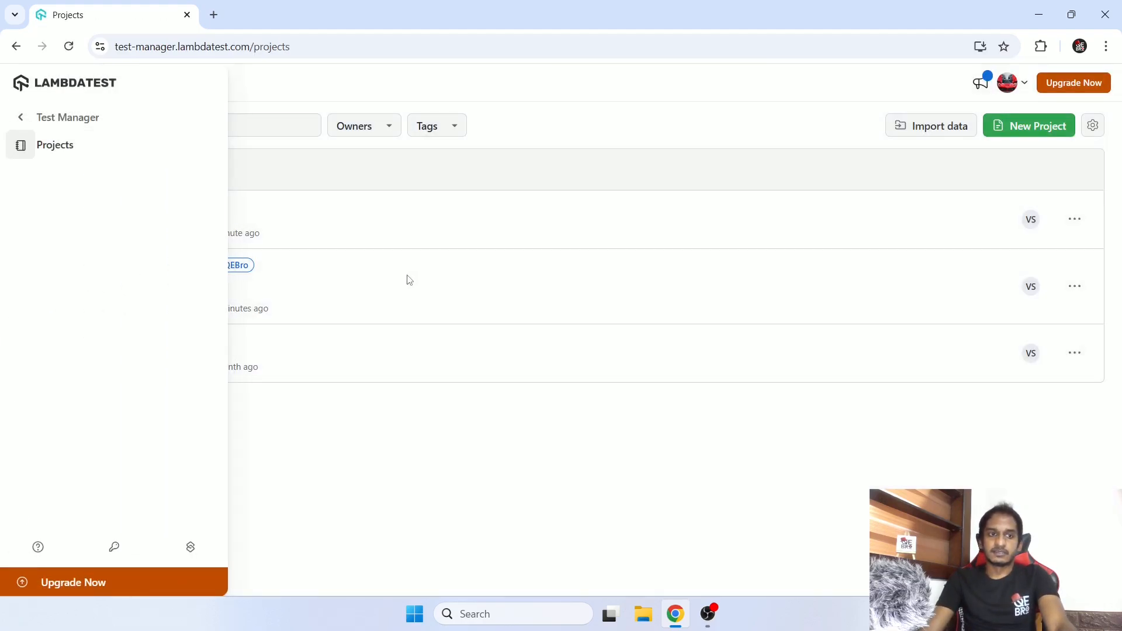
click(98, 267)
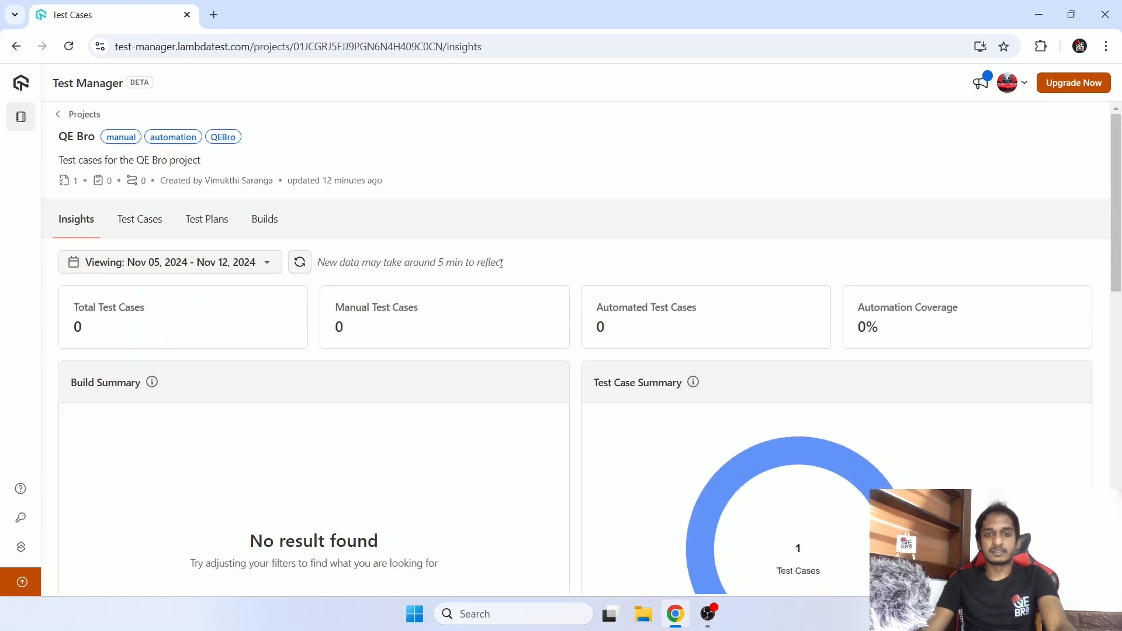
click(150, 221)
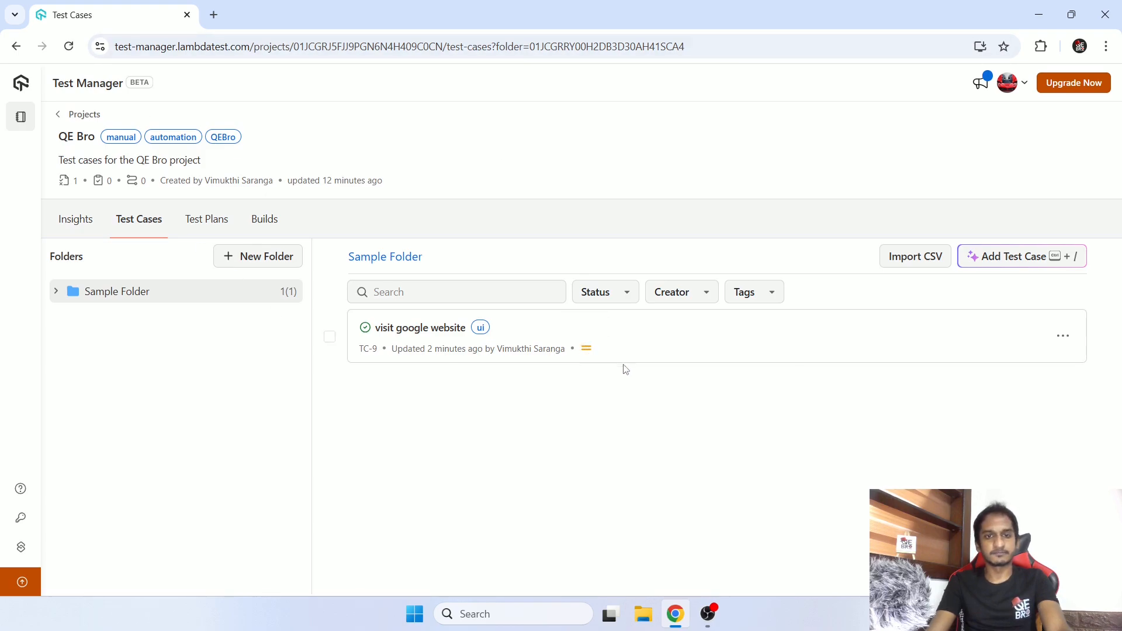
click(442, 329)
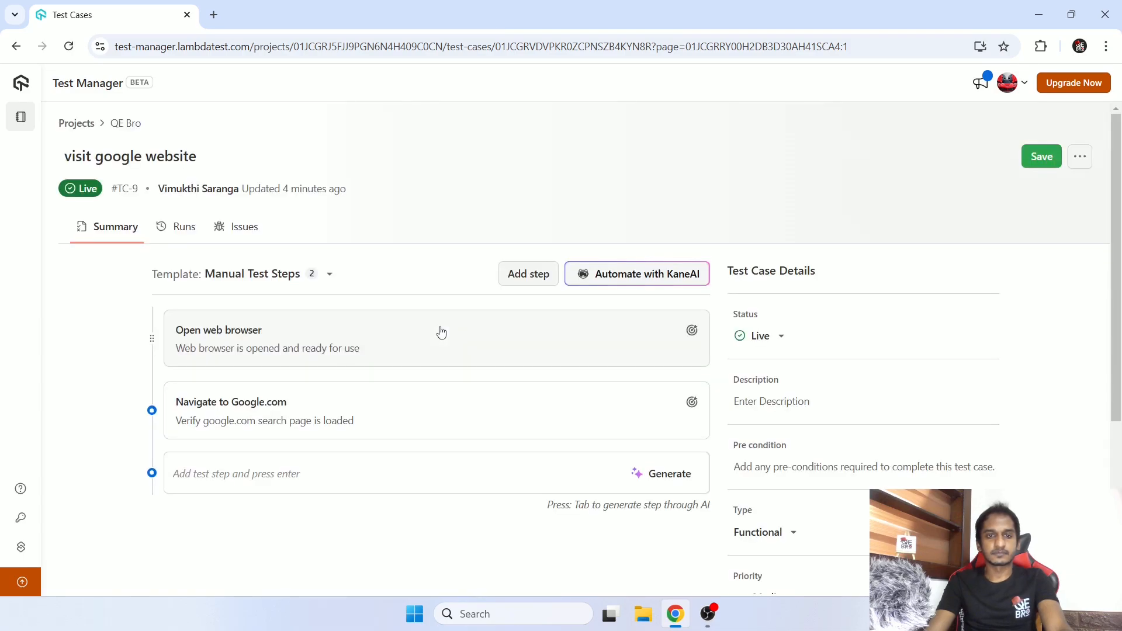
Step: Check the reopened test case's runs, issues and summary details once more
click(181, 231)
click(232, 227)
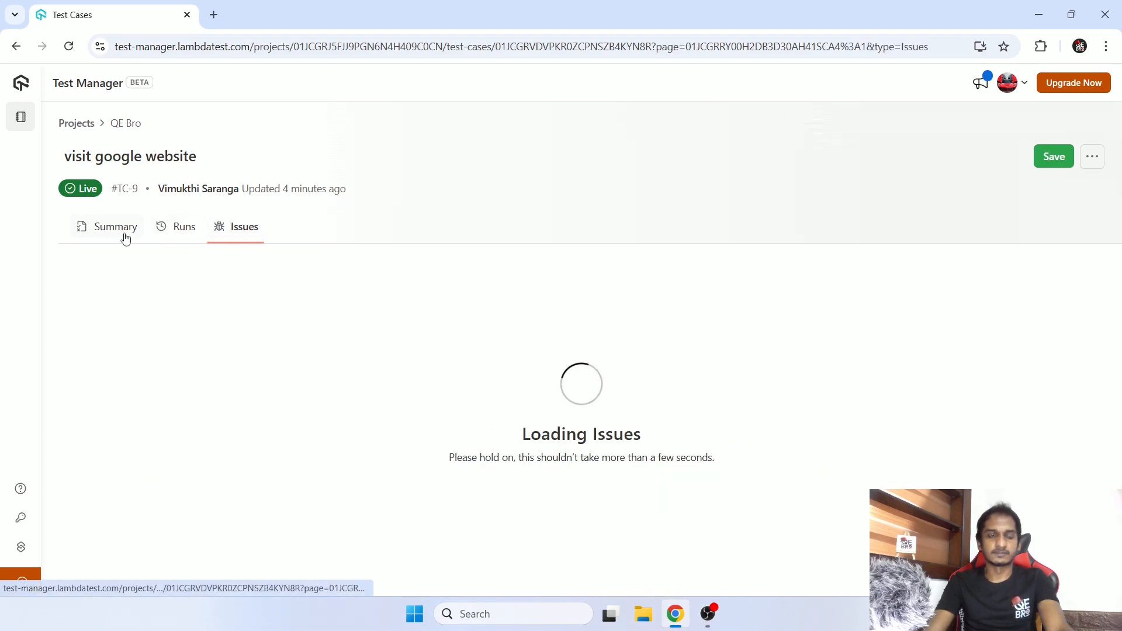
click(126, 231)
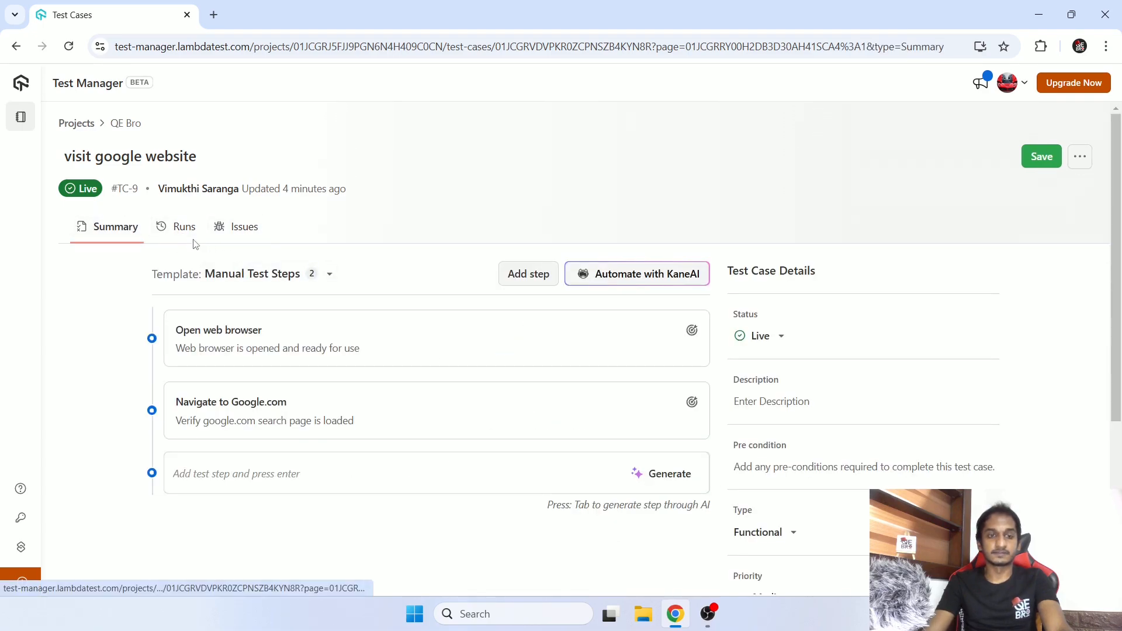
scroll(195, 245, down, 4)
scroll(202, 225, up, 4)
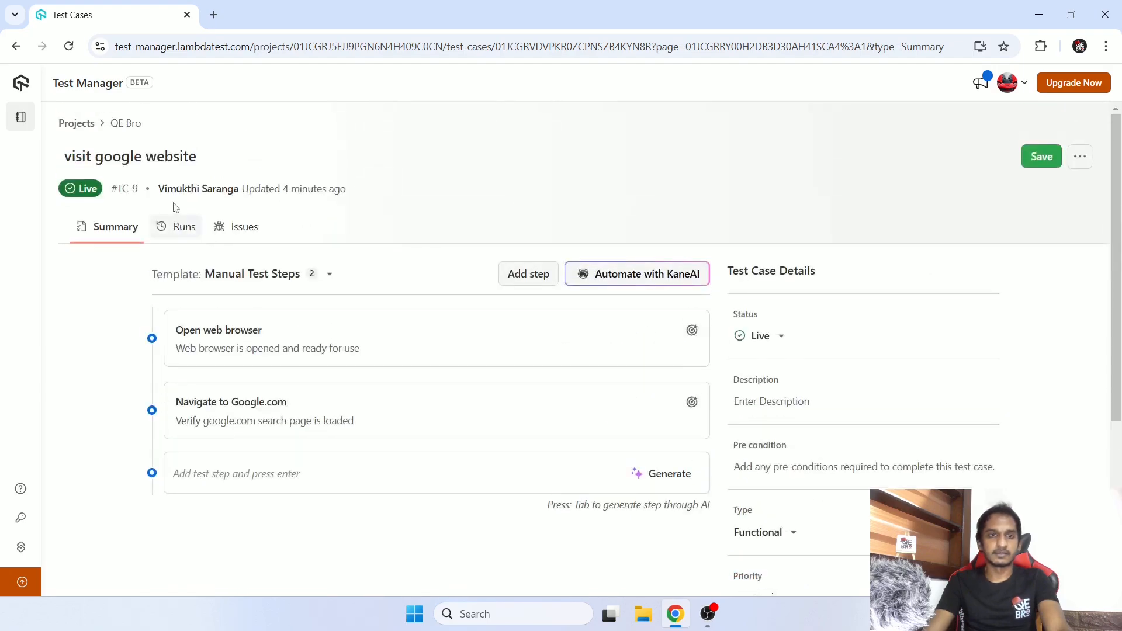
Step: Leave the test case for the QE Bro project's test case list, discarding any unsaved changes
click(86, 126)
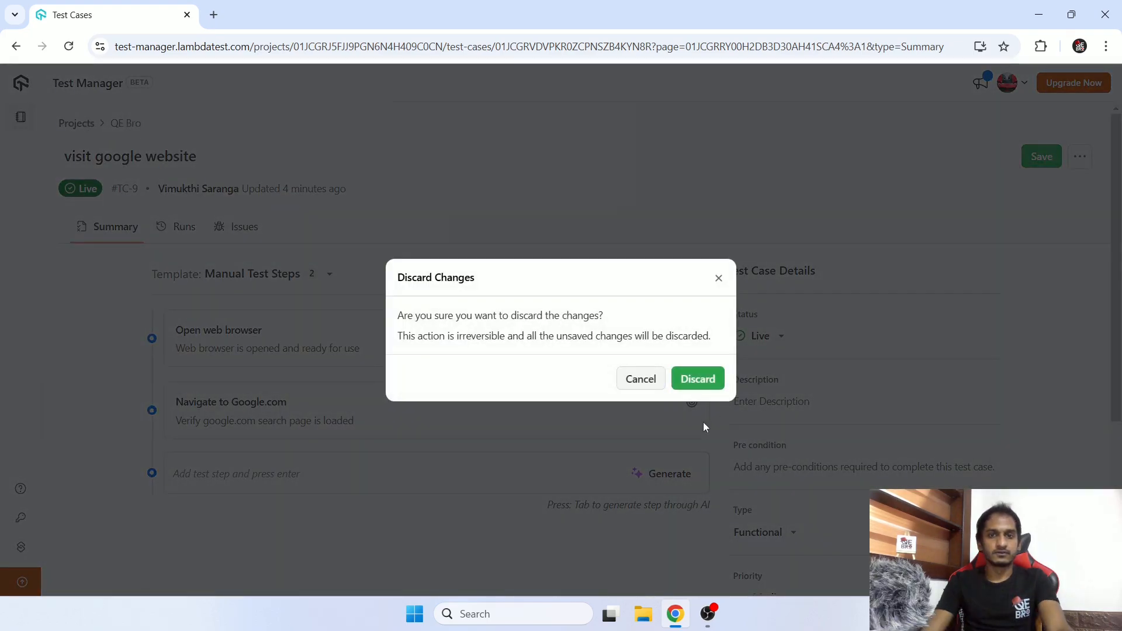
click(719, 279)
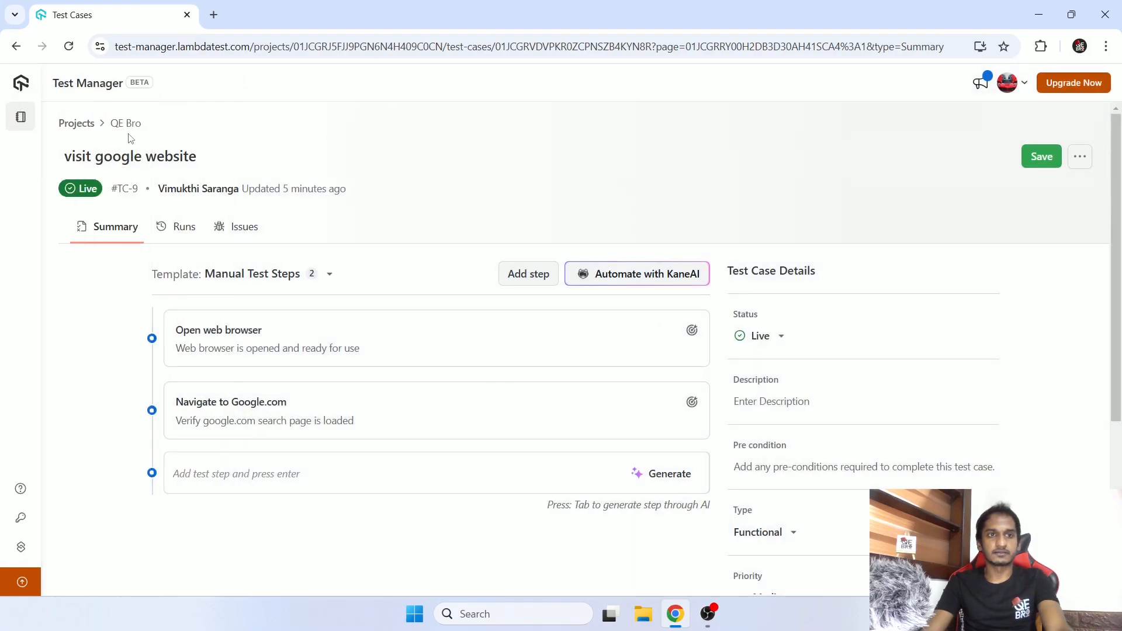
click(131, 125)
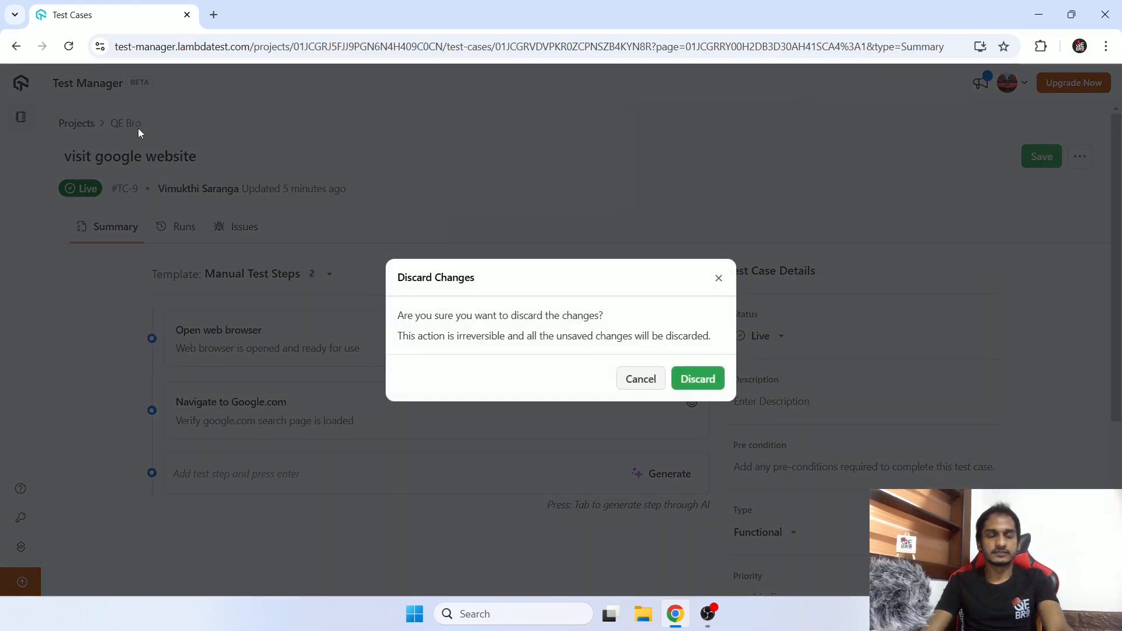
click(697, 380)
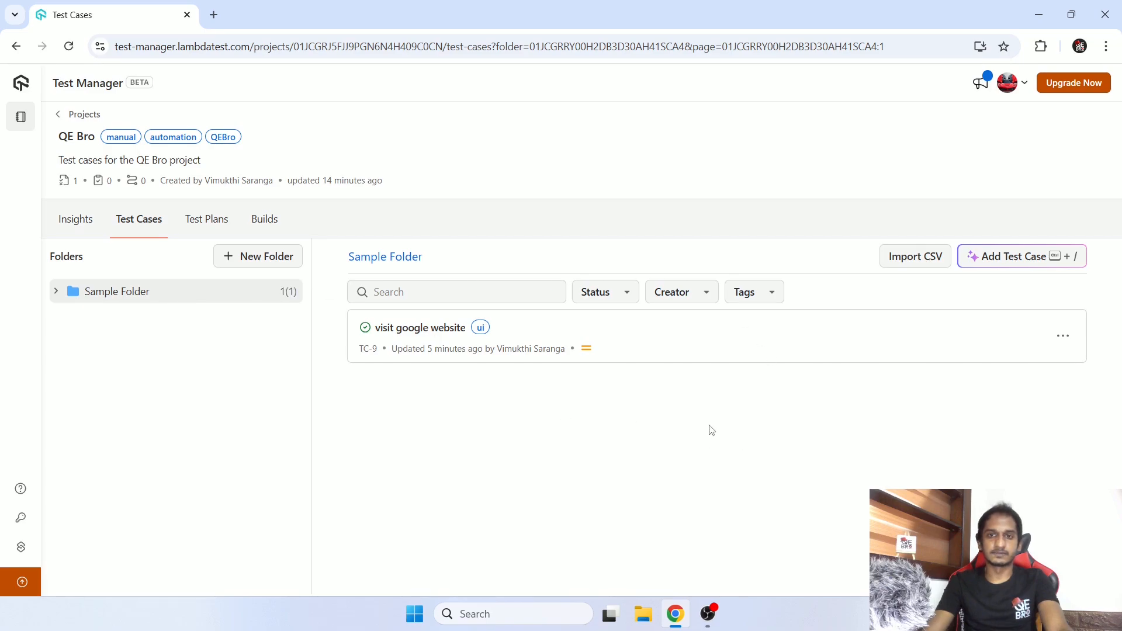
Step: Examine the status, creator and tag filters of the test case list without applying any
click(618, 301)
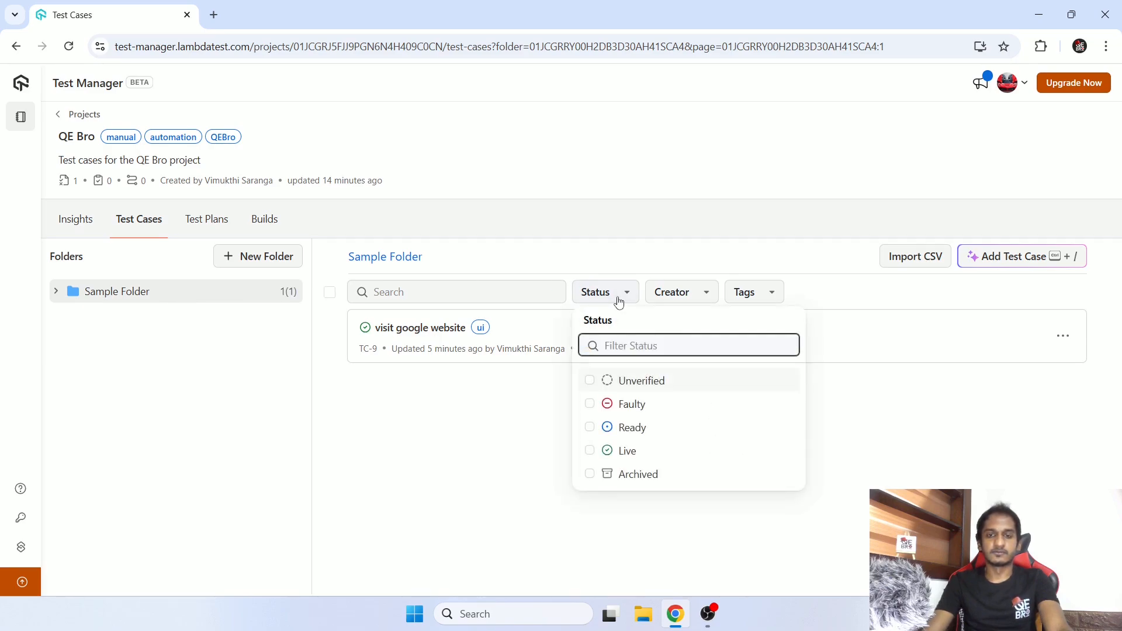
click(671, 293)
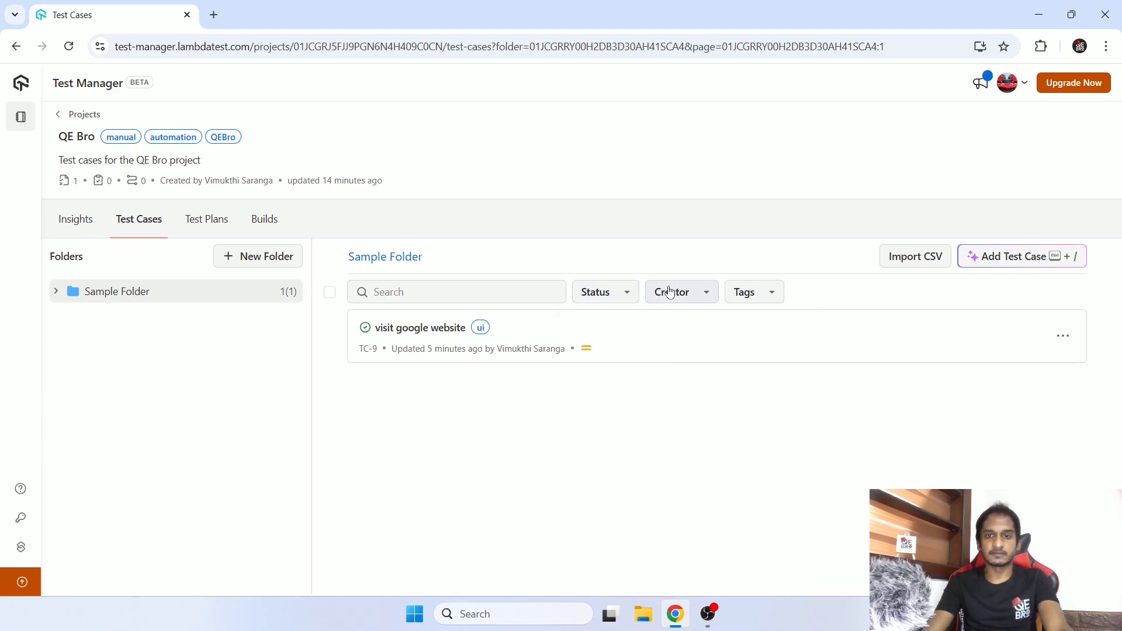
click(671, 293)
click(674, 292)
click(745, 296)
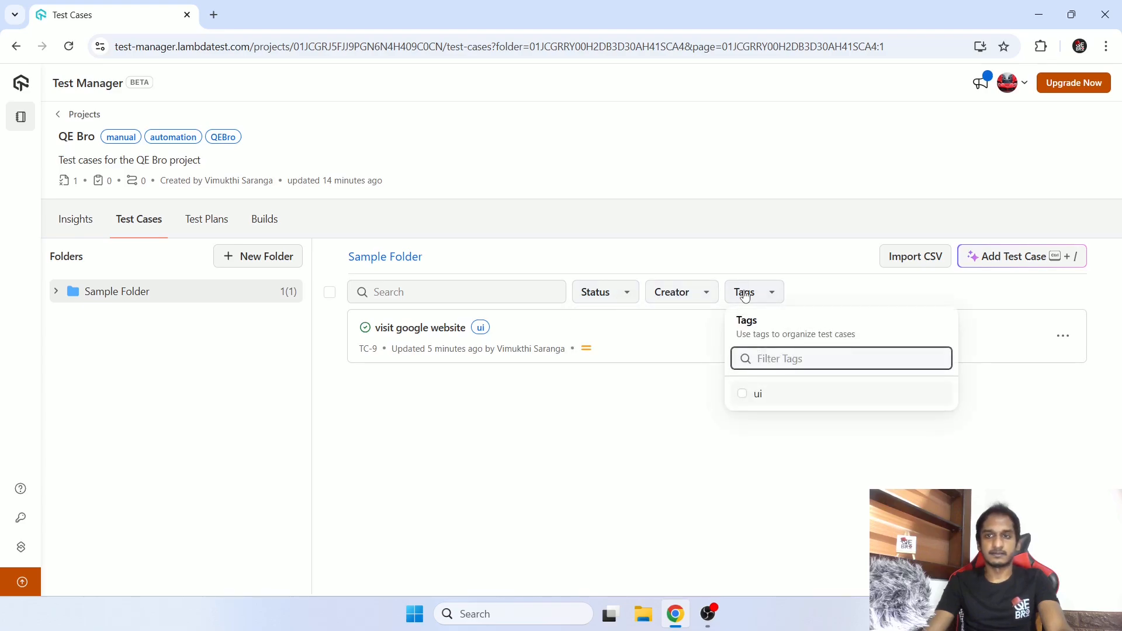
click(745, 296)
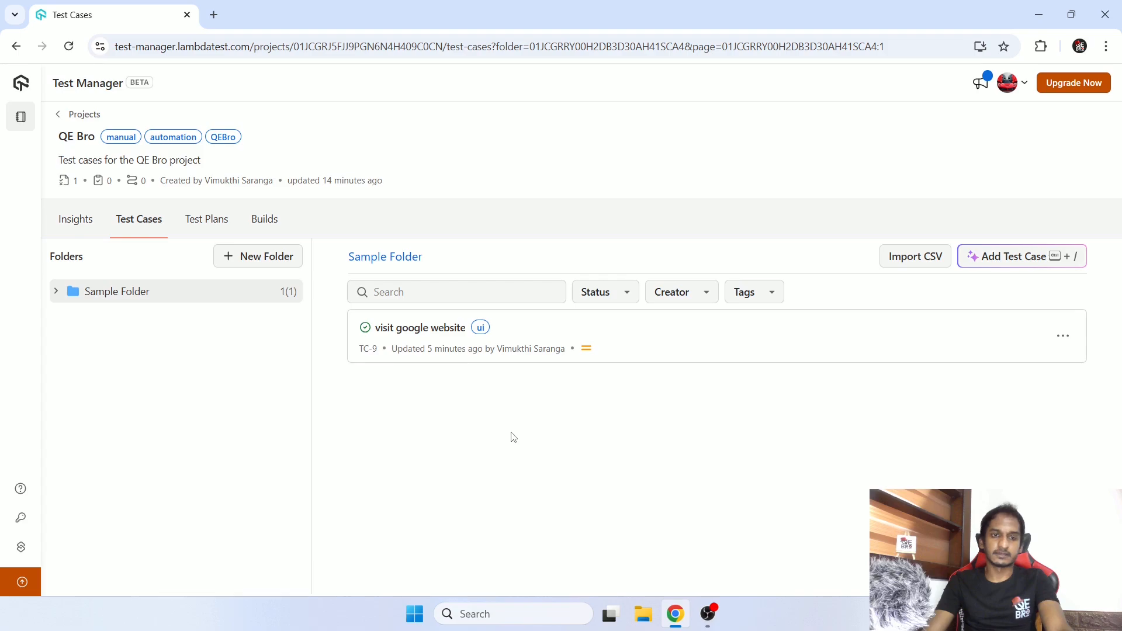
Step: Start a new test plan in the QE Bro project and name it "Functional Test Plan"
click(211, 222)
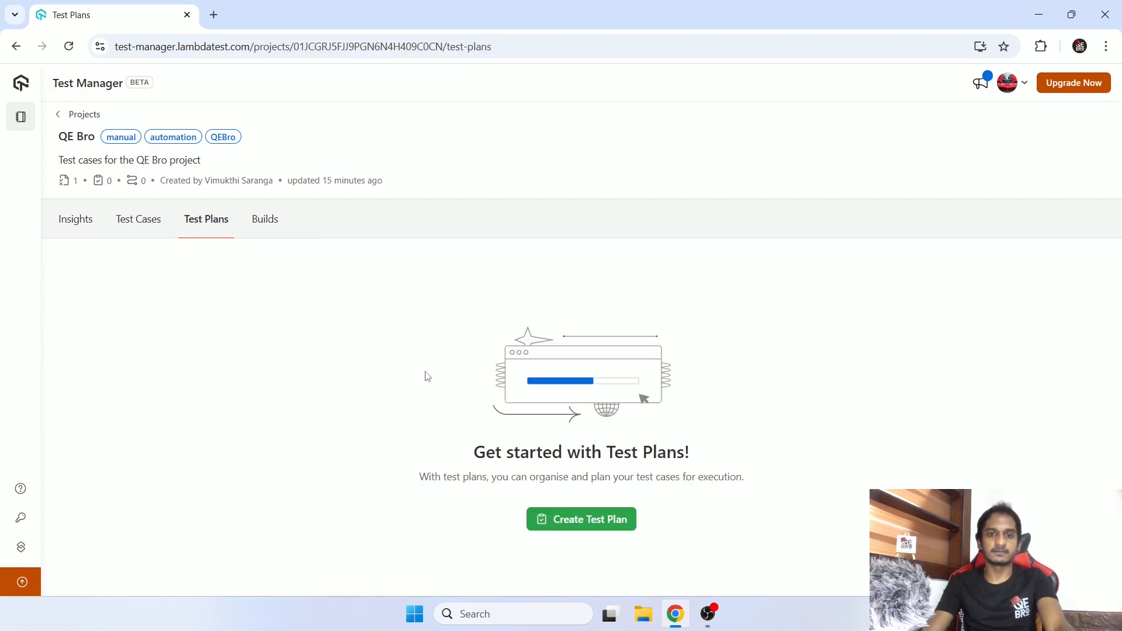
drag(550, 451, 666, 453)
click(707, 490)
click(583, 520)
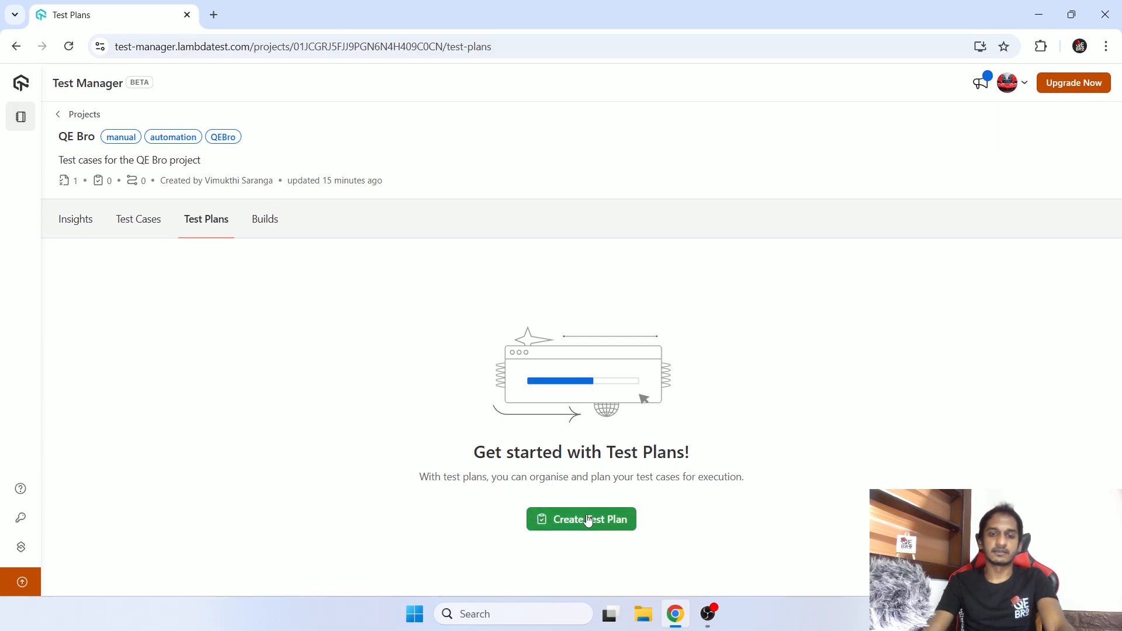
click(820, 183)
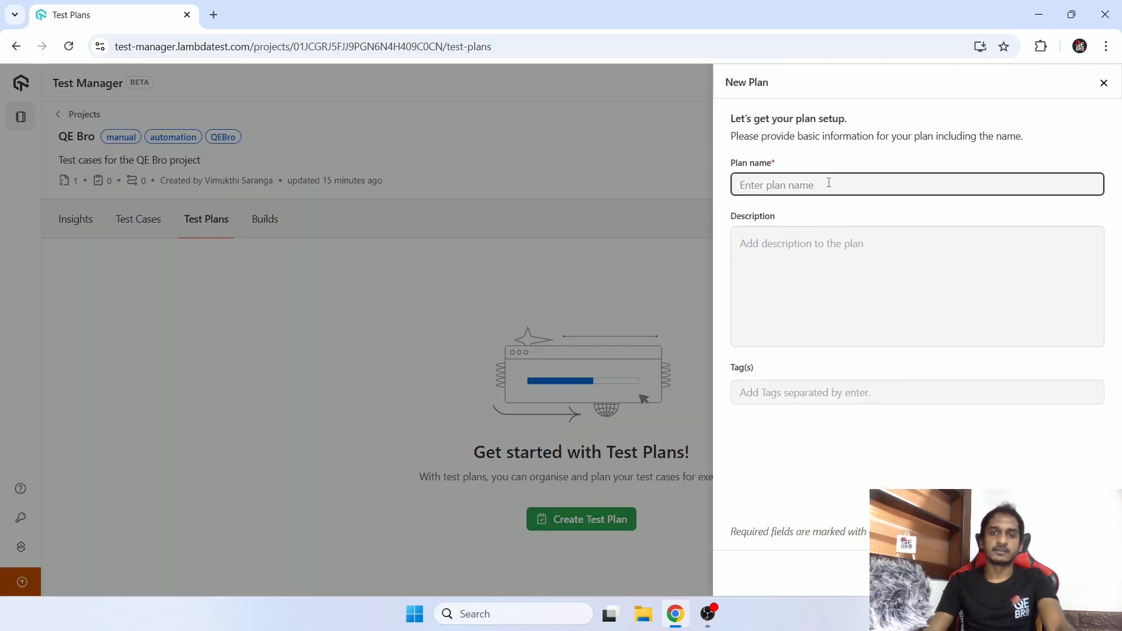
text(Functionla)
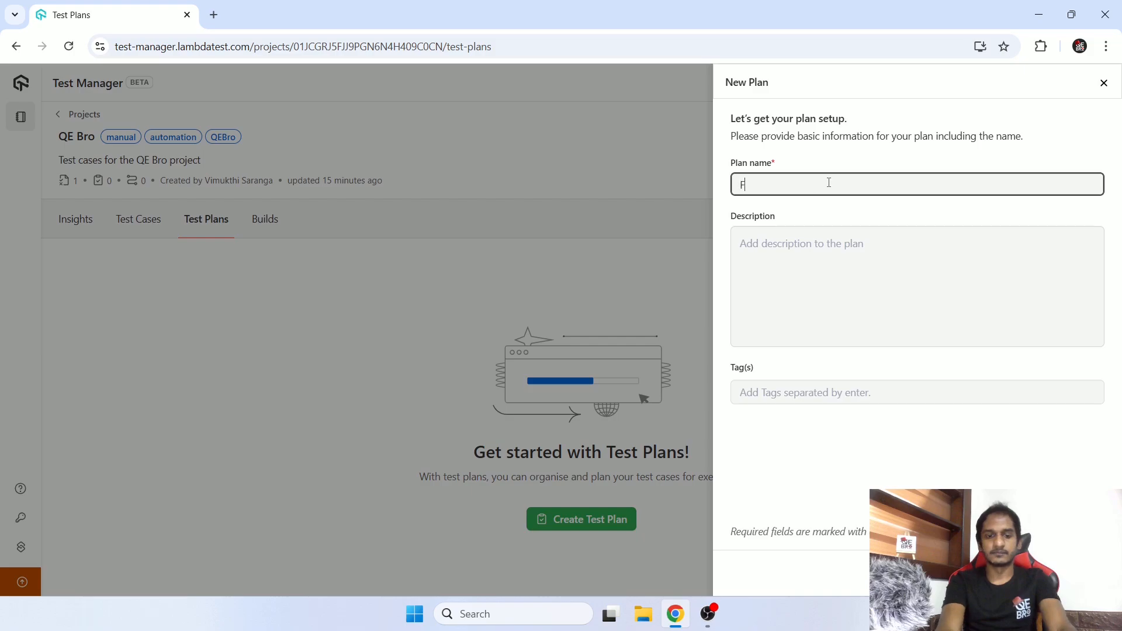
key(BackSpace)
key(BackSpace)
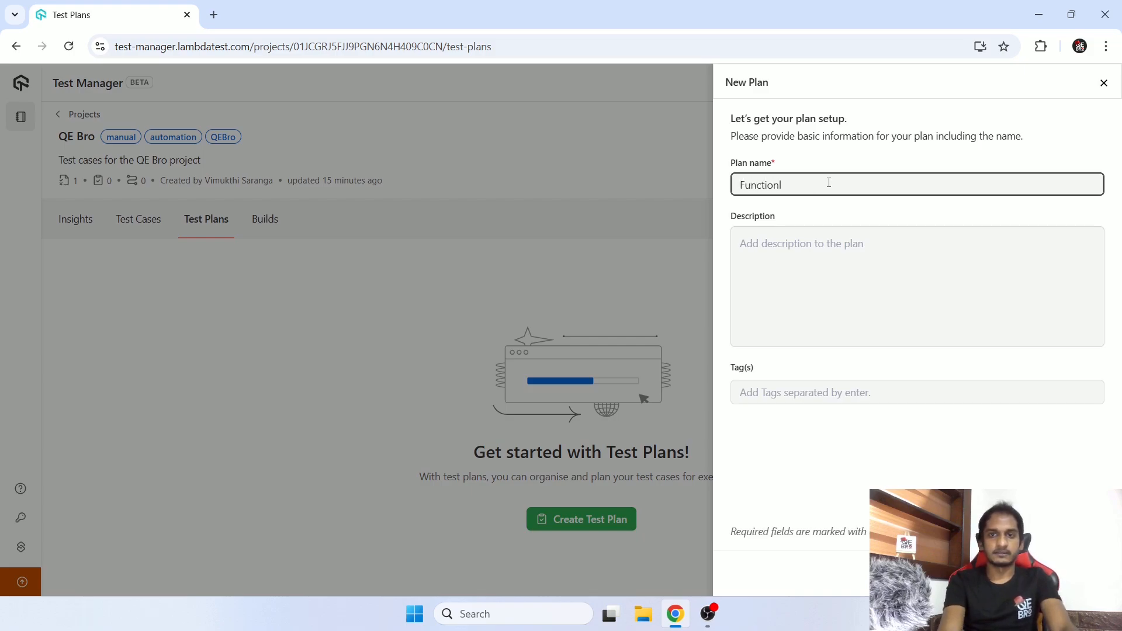
text(al Test Plan)
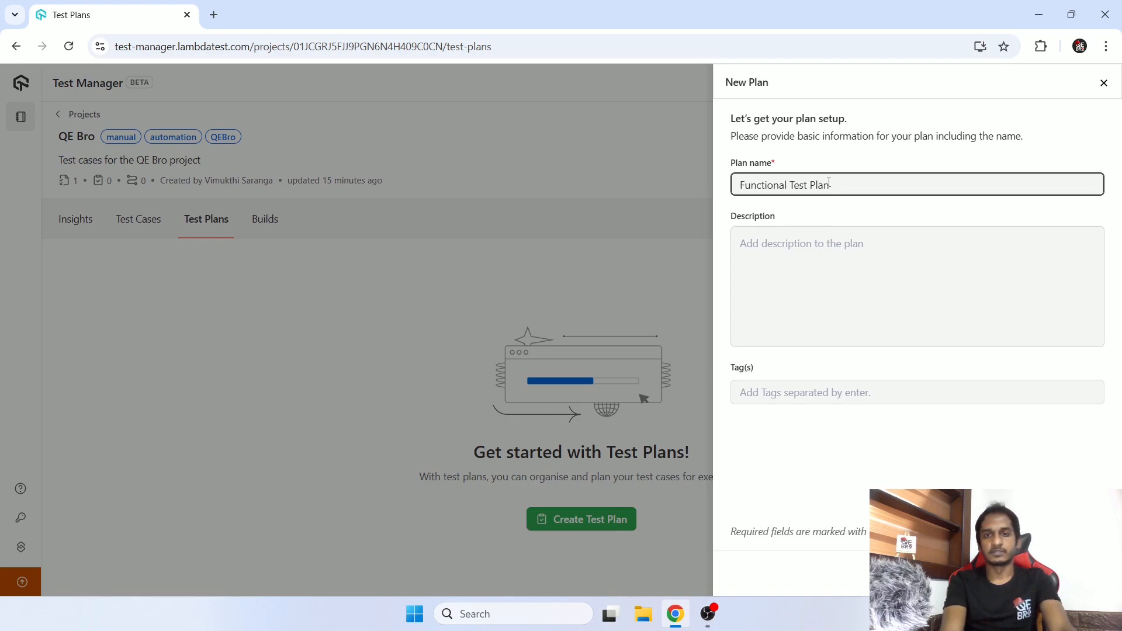
Step: Give the plan the description "Functional test runs" and the tag "functional", and continue to adding test cases
key(Tab)
text(Functio)
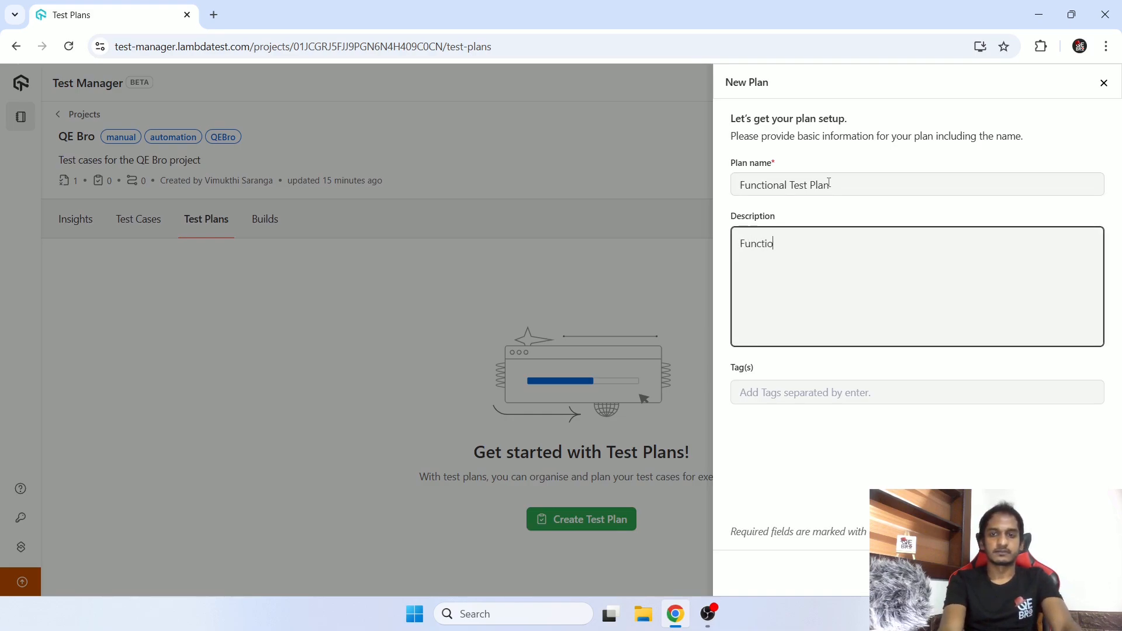
text(nal test runs)
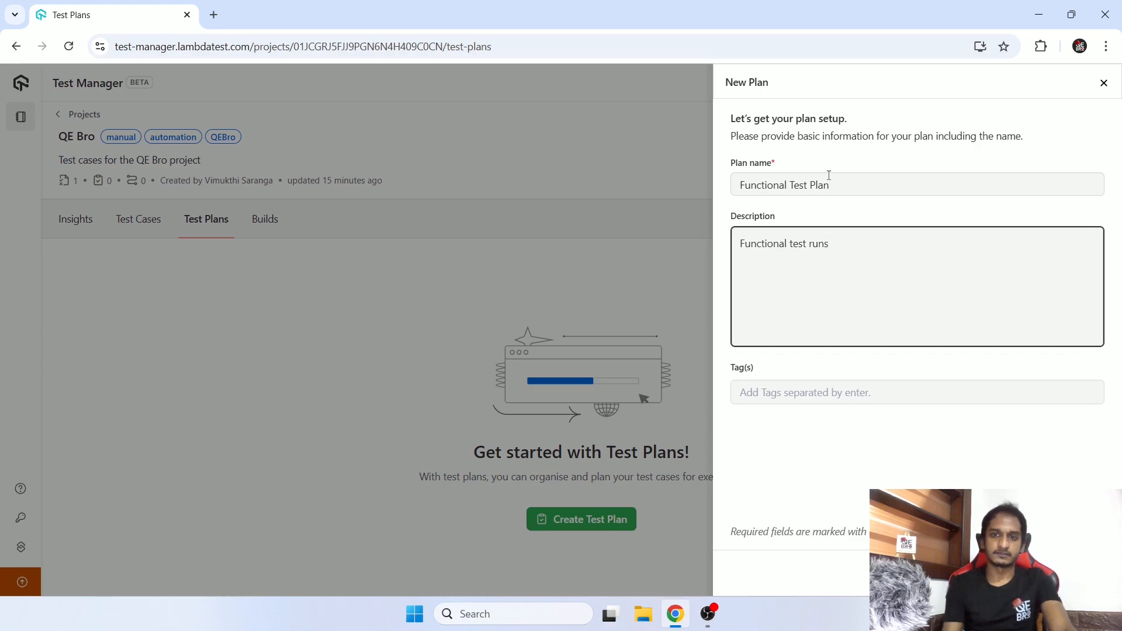
click(788, 390)
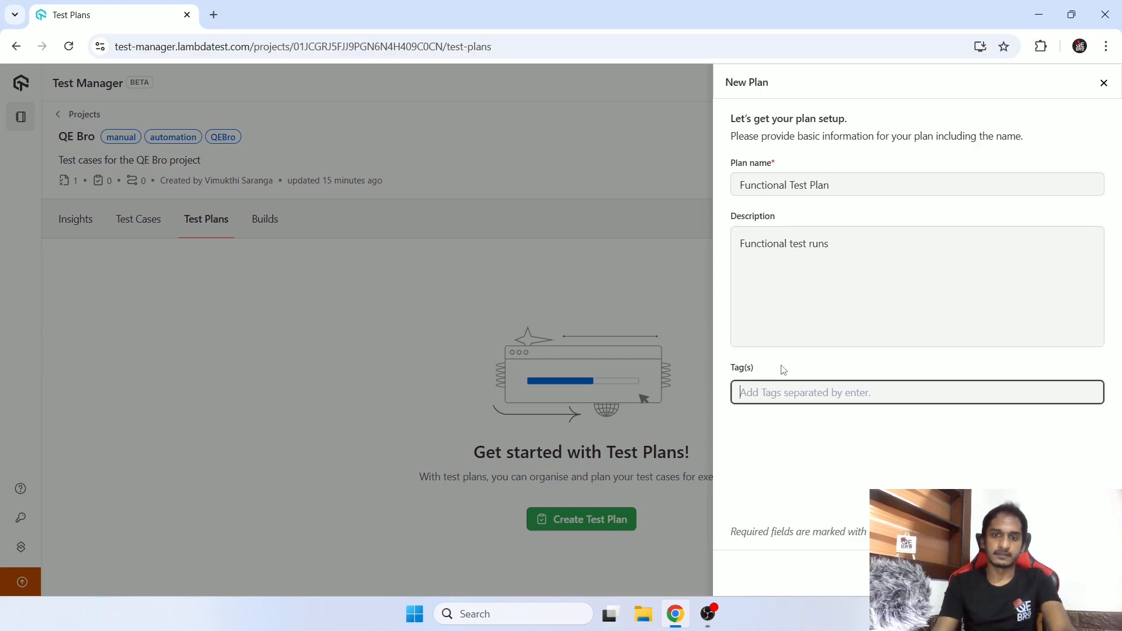
text(functional)
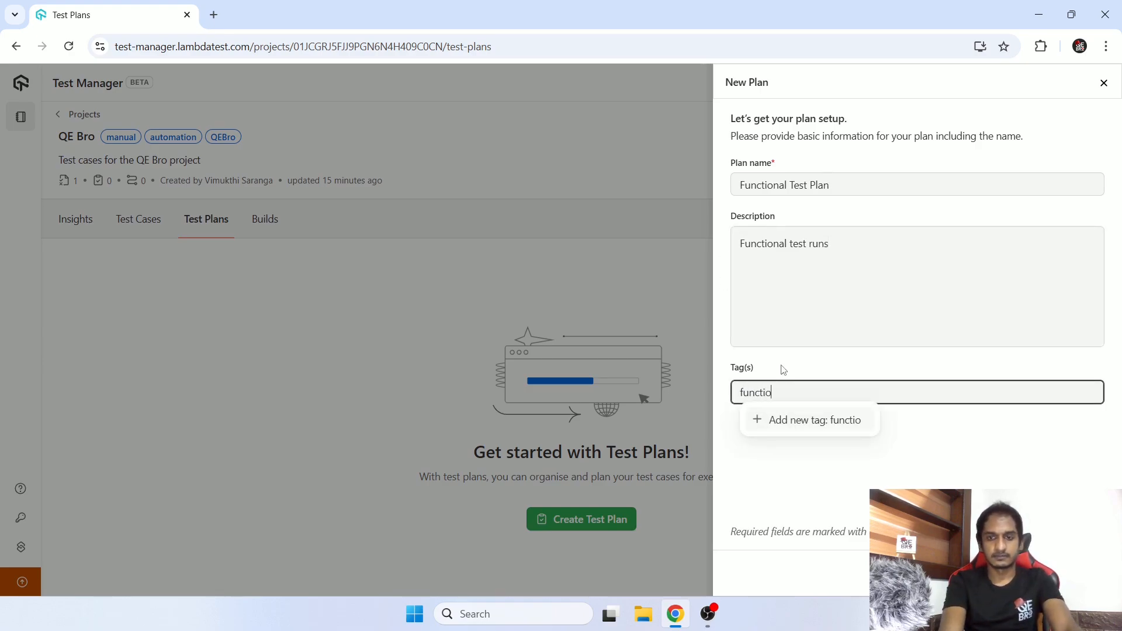
key(Return)
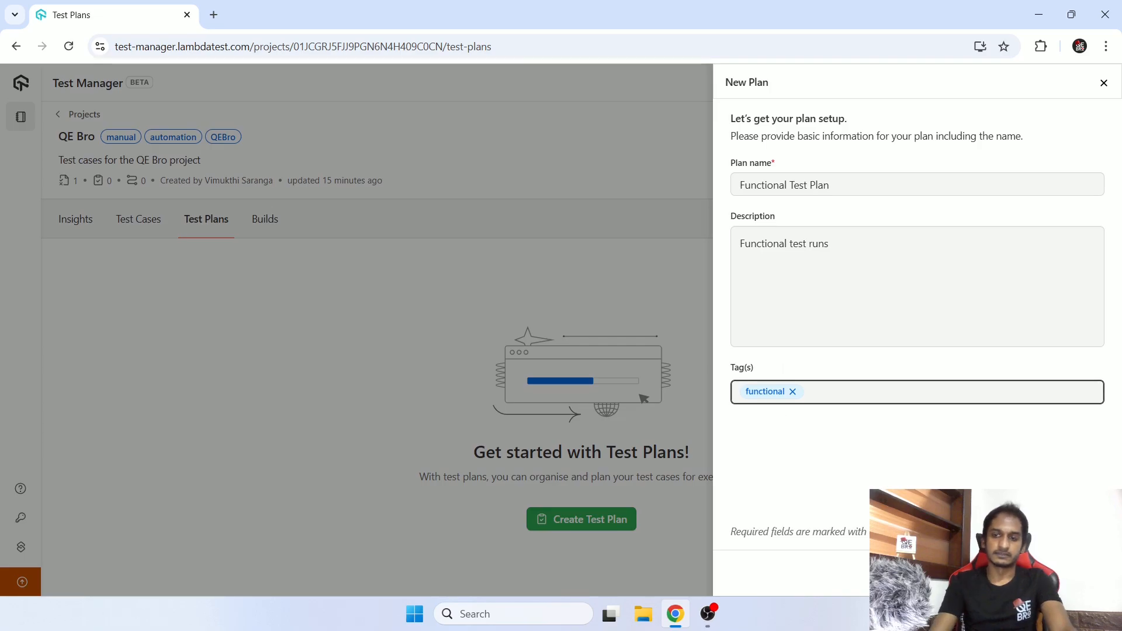
click(1070, 574)
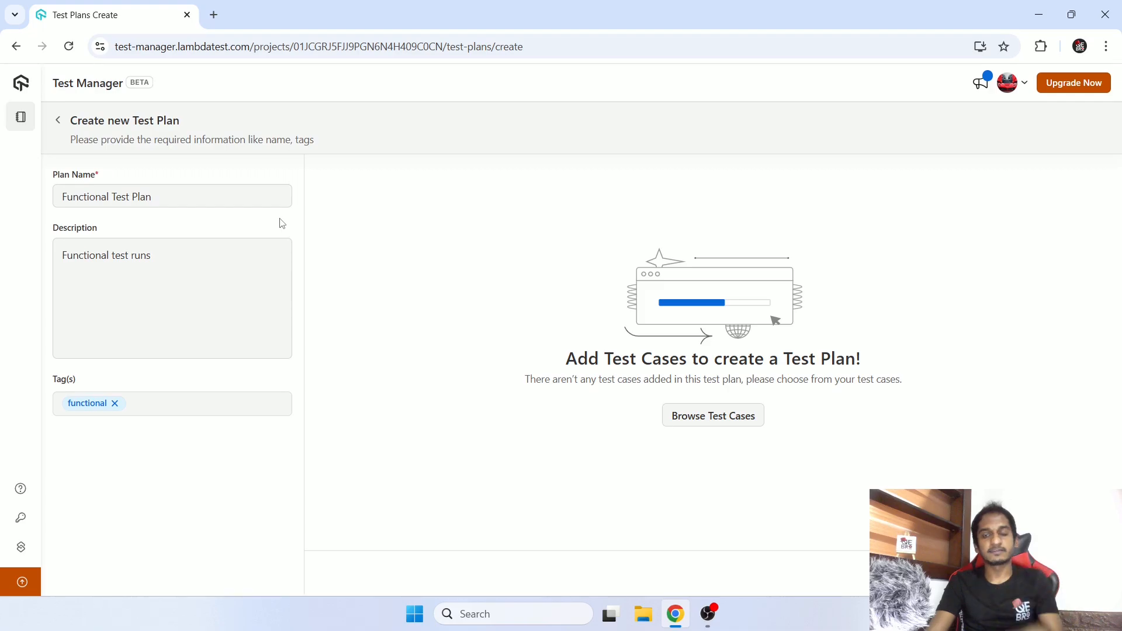
Step: Add the "visit google website" test case to the plan and create the test plan
click(692, 415)
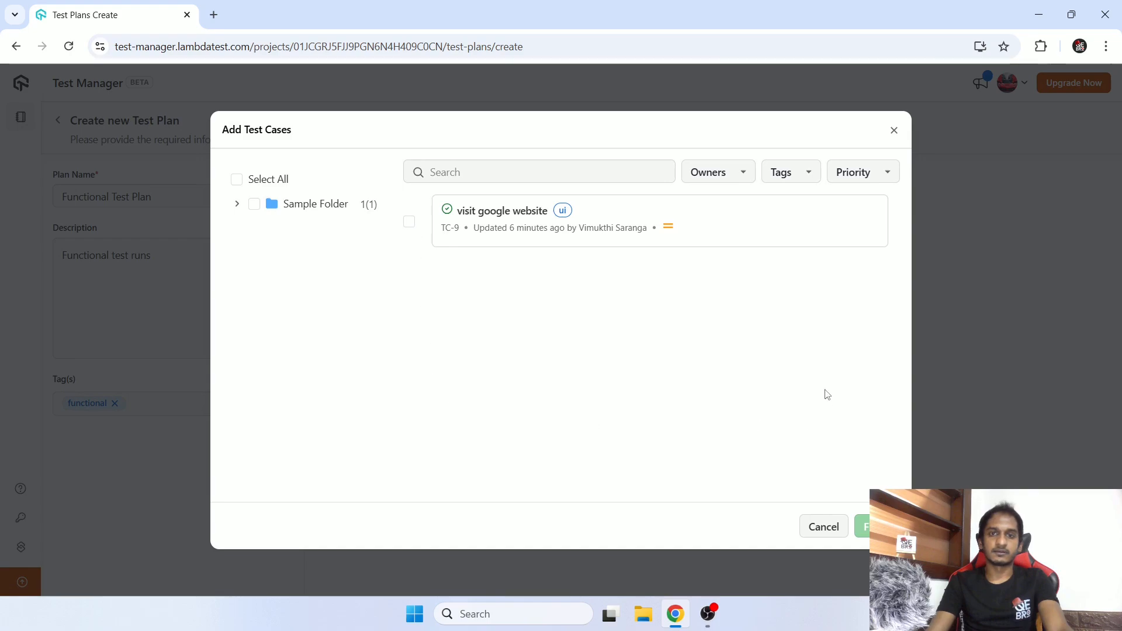
click(411, 226)
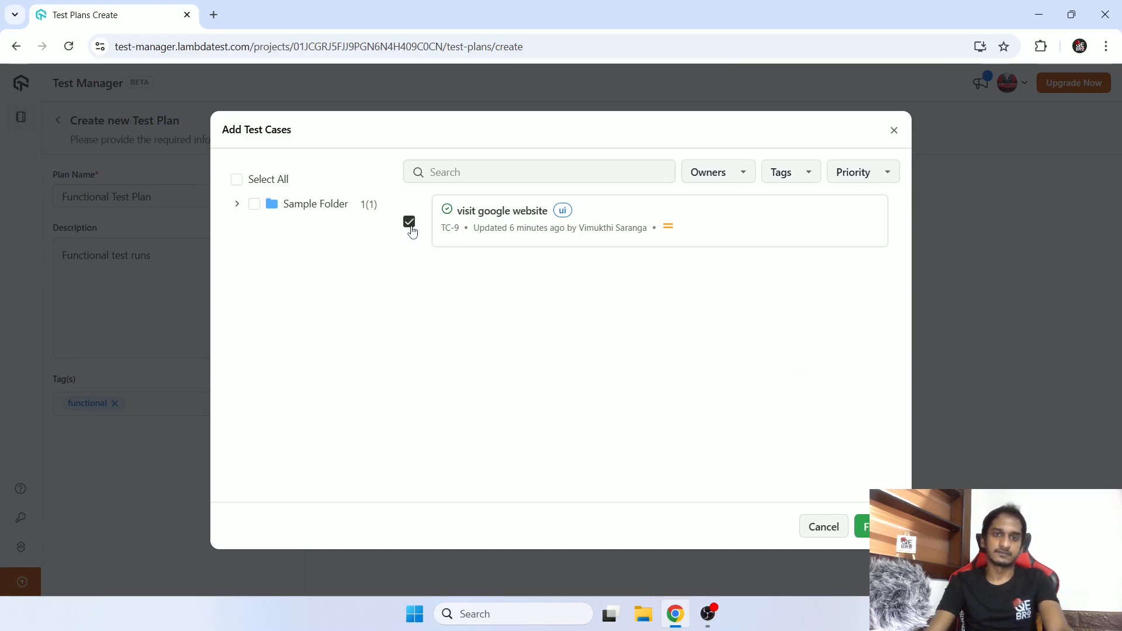
click(863, 527)
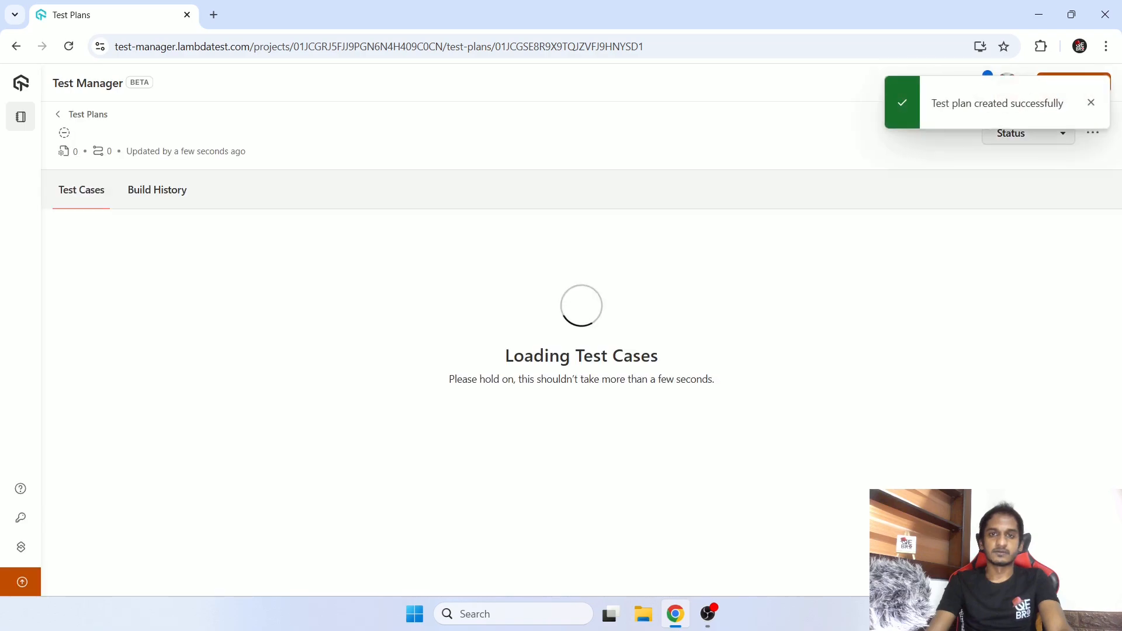
click(1090, 103)
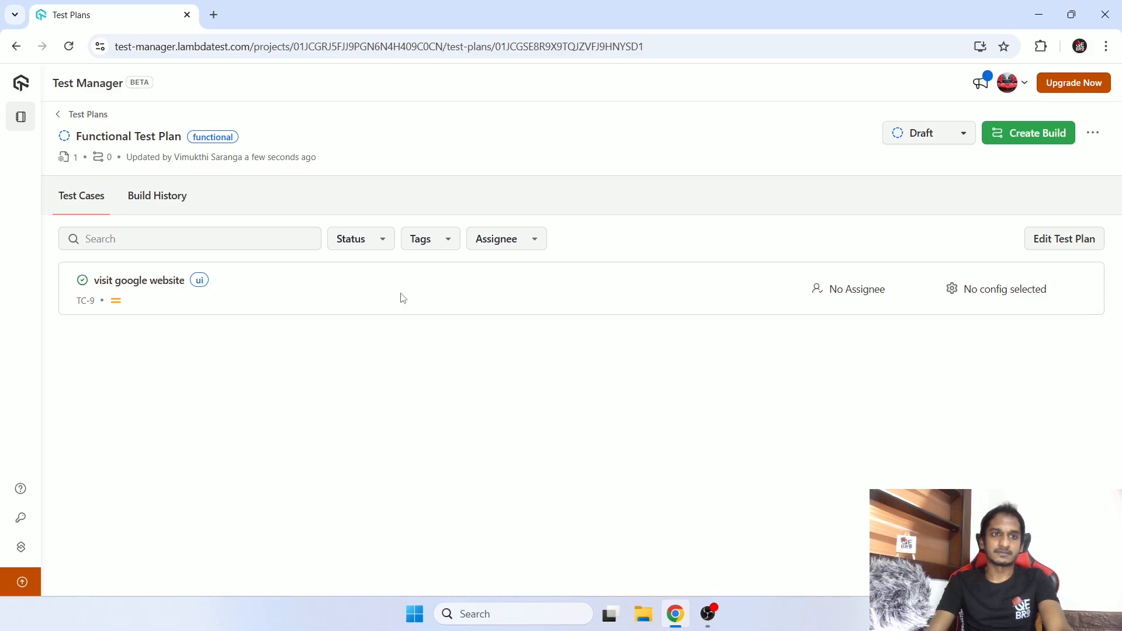
Step: Edit the new test plan and assign the "visit google website" test case to the listed team member
click(1062, 245)
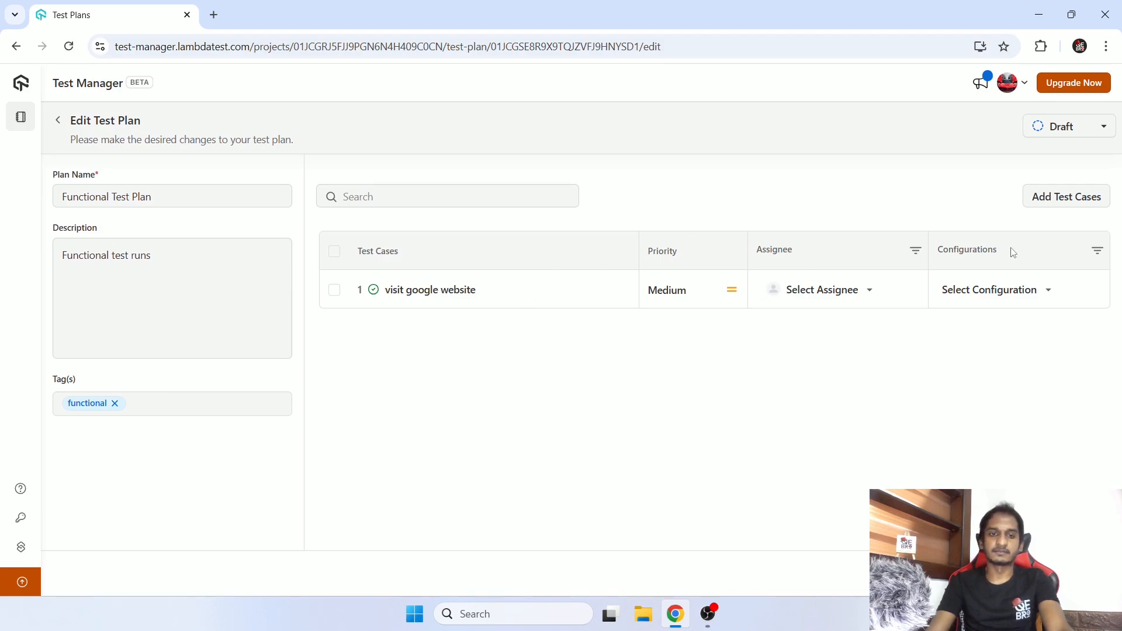
click(857, 297)
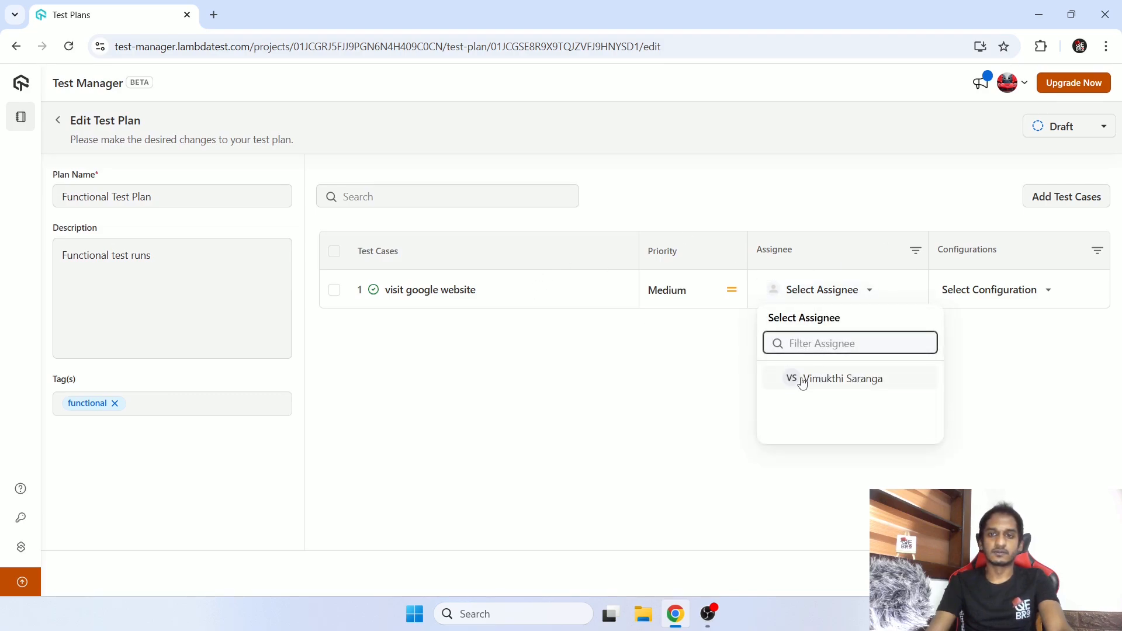
click(771, 383)
Step: Mark the Windows Chrome Latest and MacOS Safari Latest configurations for the "visit google website" test case
click(996, 296)
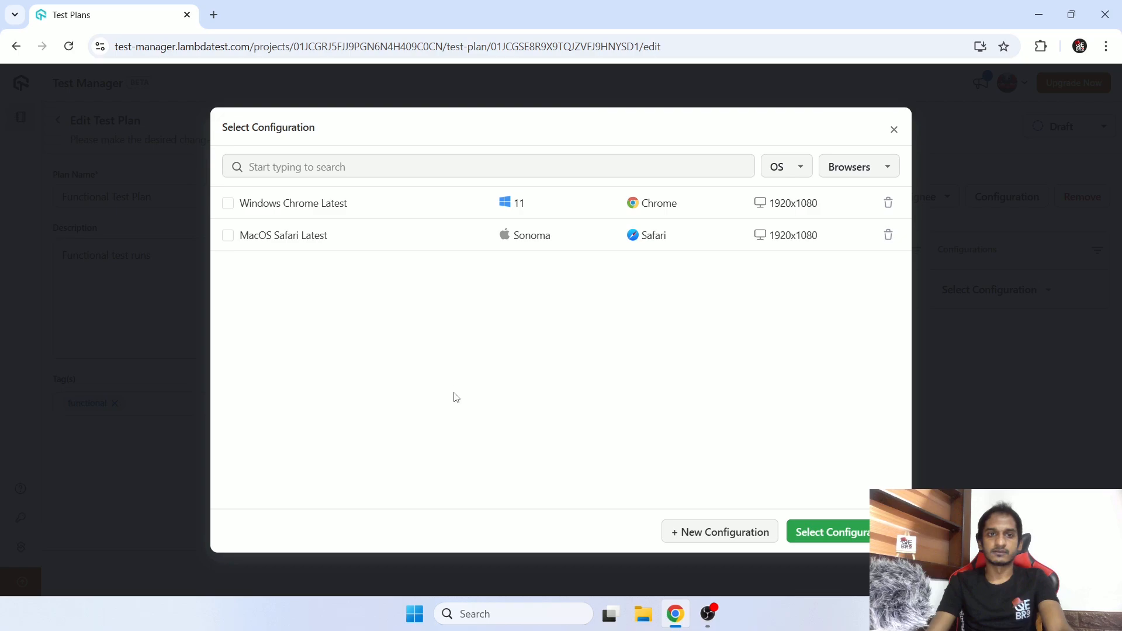
click(227, 207)
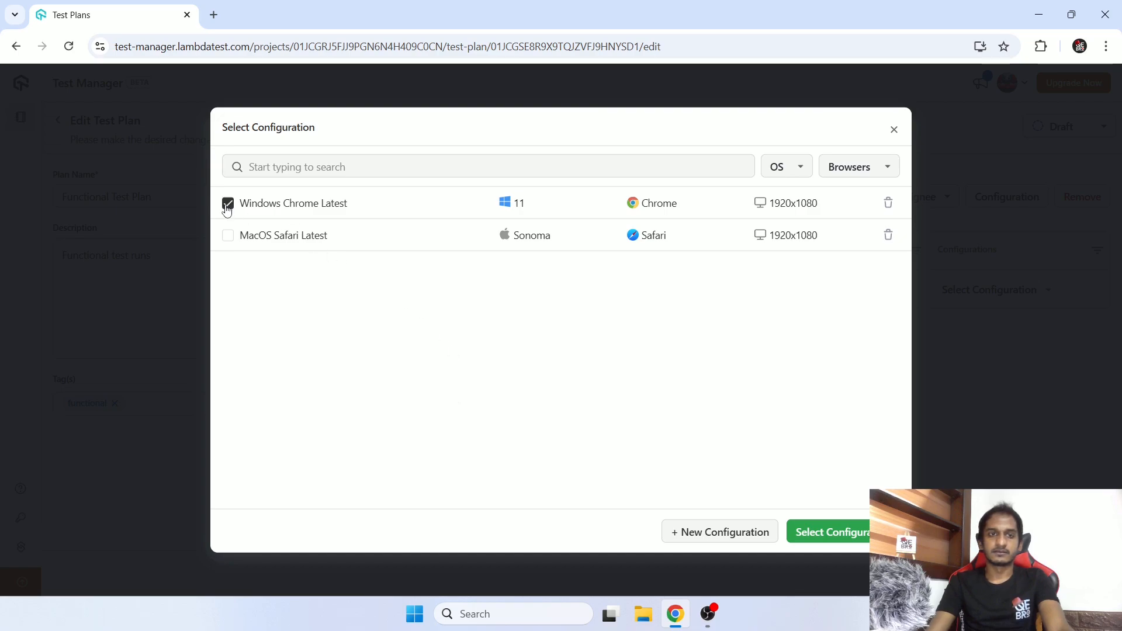
click(228, 236)
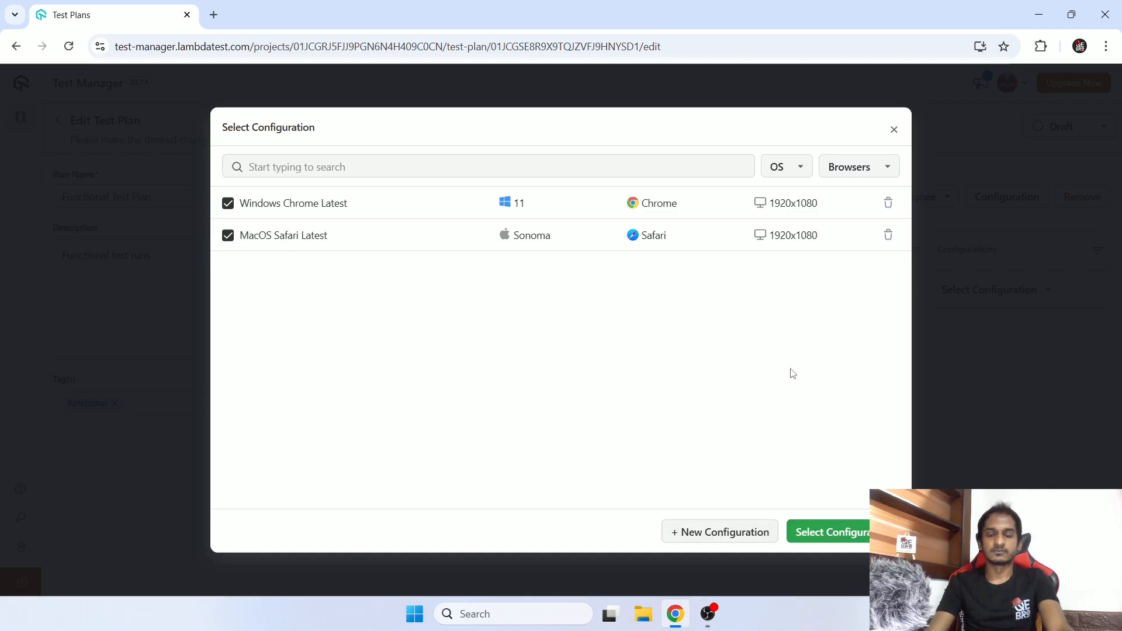
Step: Examine the form for a new custom configuration and return to the configuration list without creating one
click(722, 536)
scroll(408, 318, down, 1)
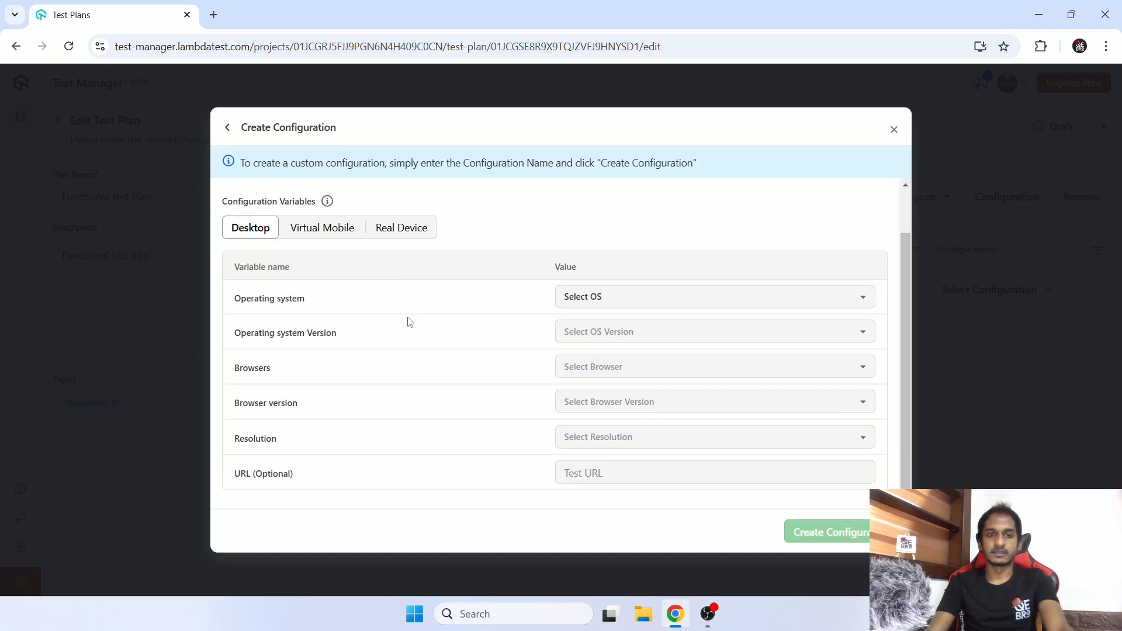
scroll(643, 309, up, 1)
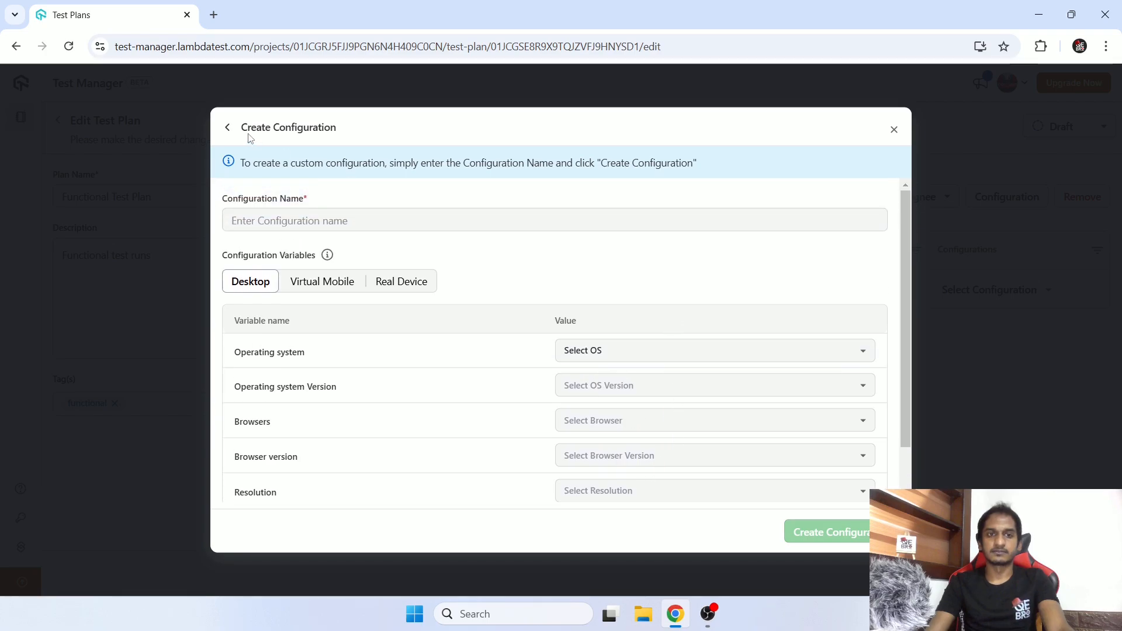
click(229, 129)
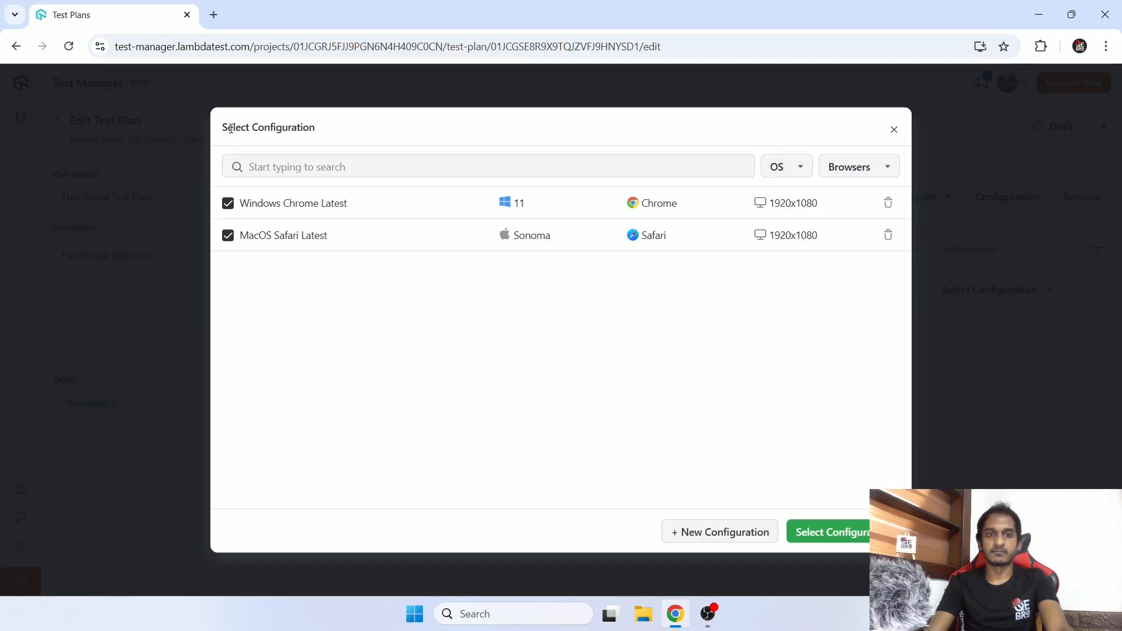
Step: Deselect MacOS Safari Latest and apply only the Windows Chrome Latest configuration to the test case
click(228, 235)
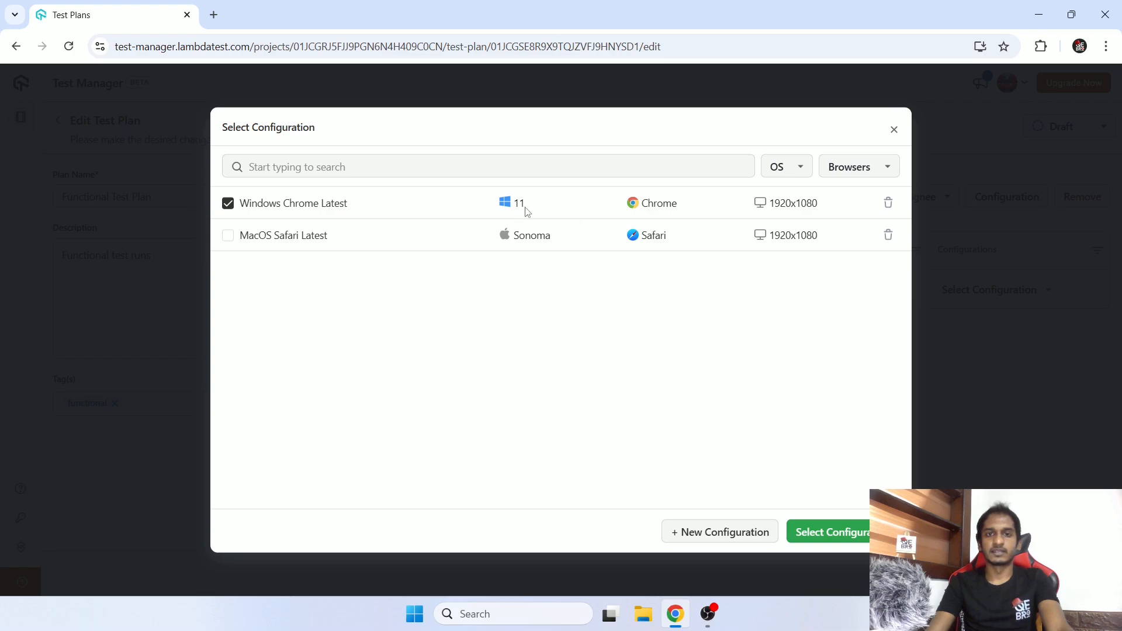
drag(768, 205, 826, 208)
click(825, 345)
click(825, 533)
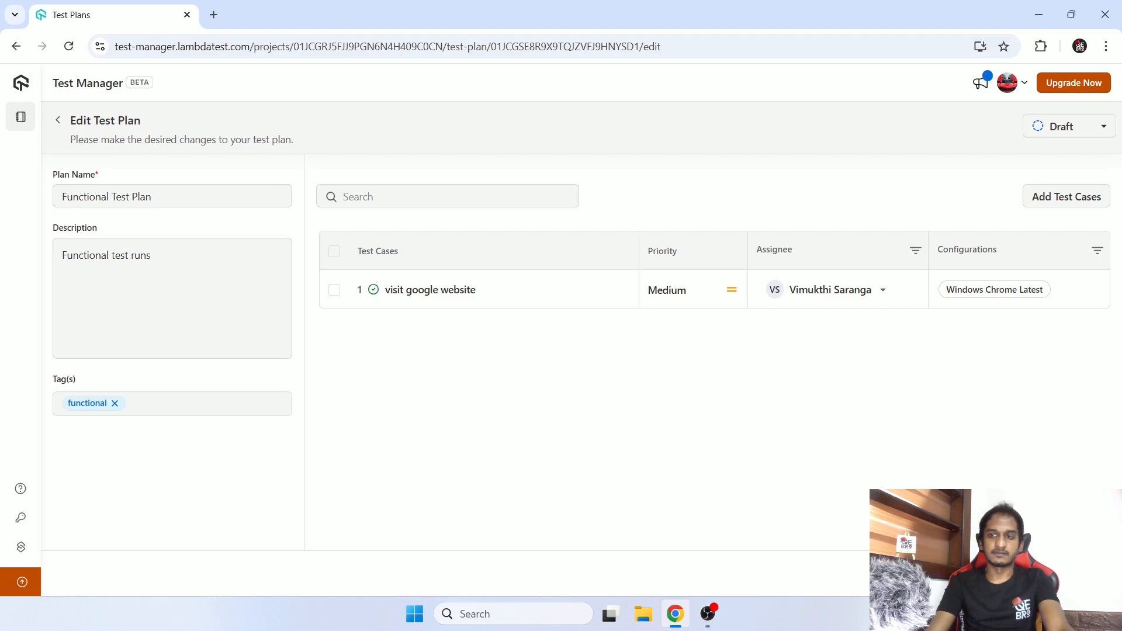
Step: Set the test plan's status to Open, save the plan, and return to the project's test plan list
click(1059, 134)
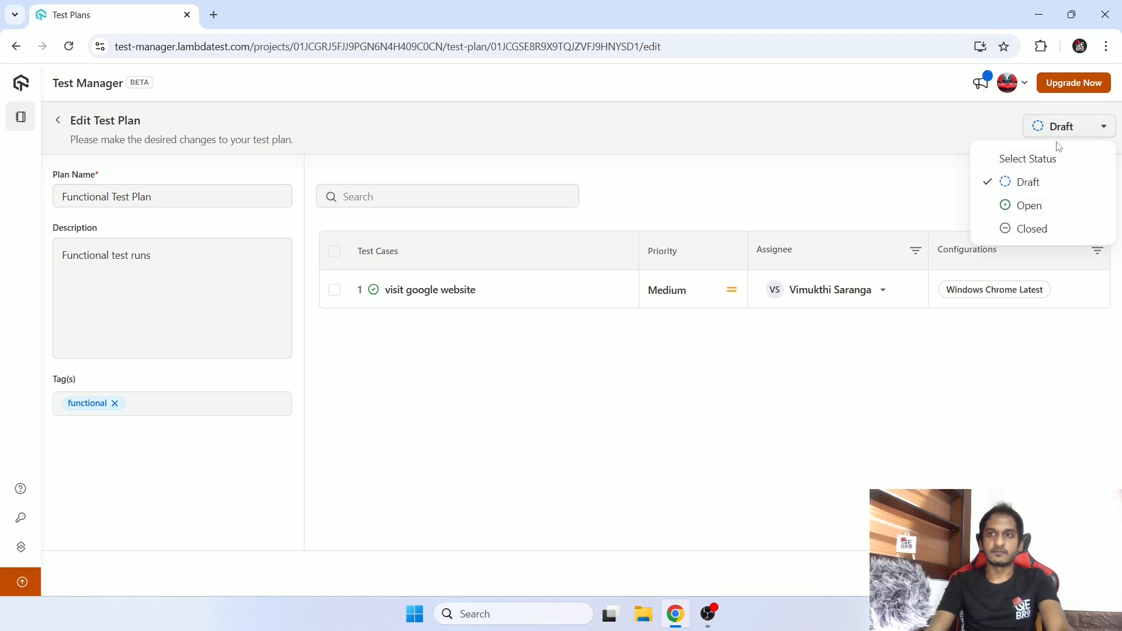
click(1054, 208)
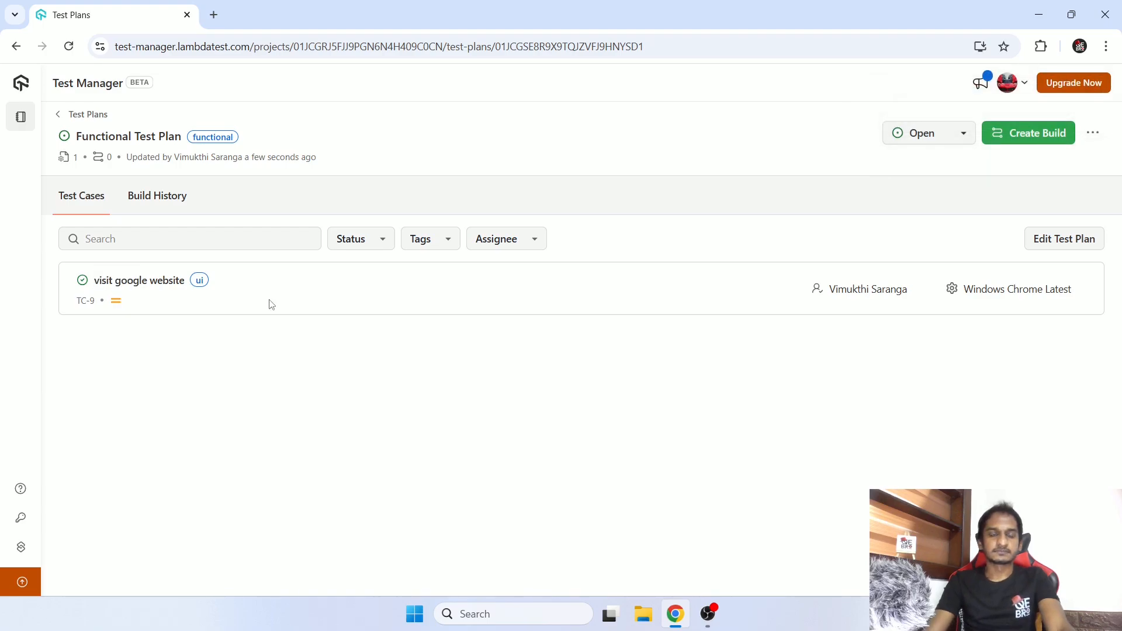
click(88, 114)
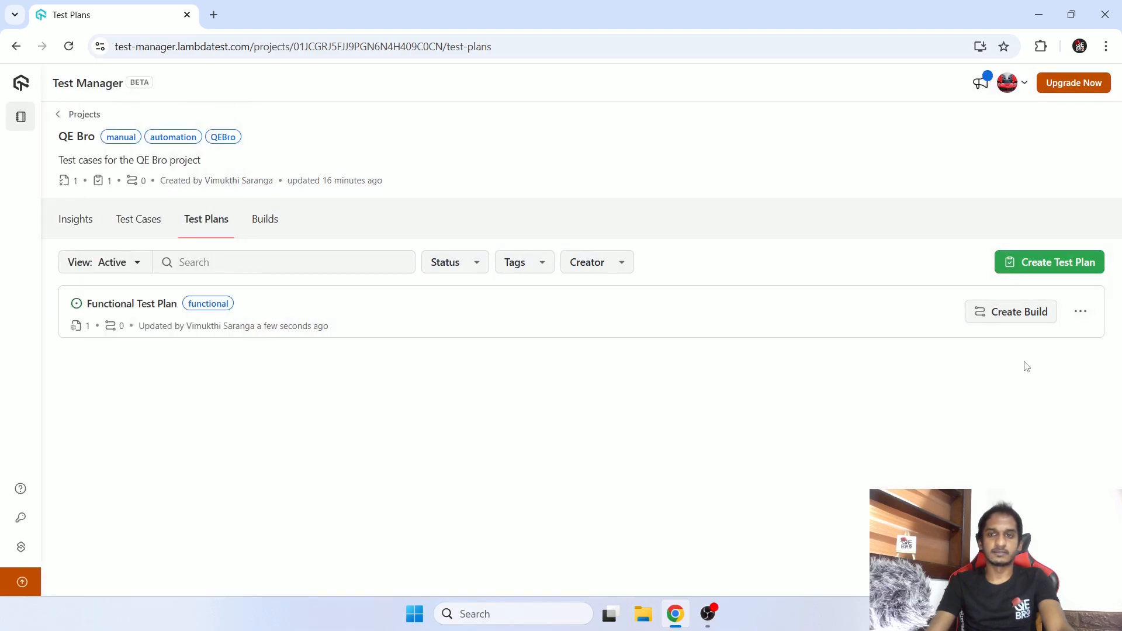
Step: Examine the additional actions for Functional Test Plan and the project's builds page, and return to the test plans
click(1080, 312)
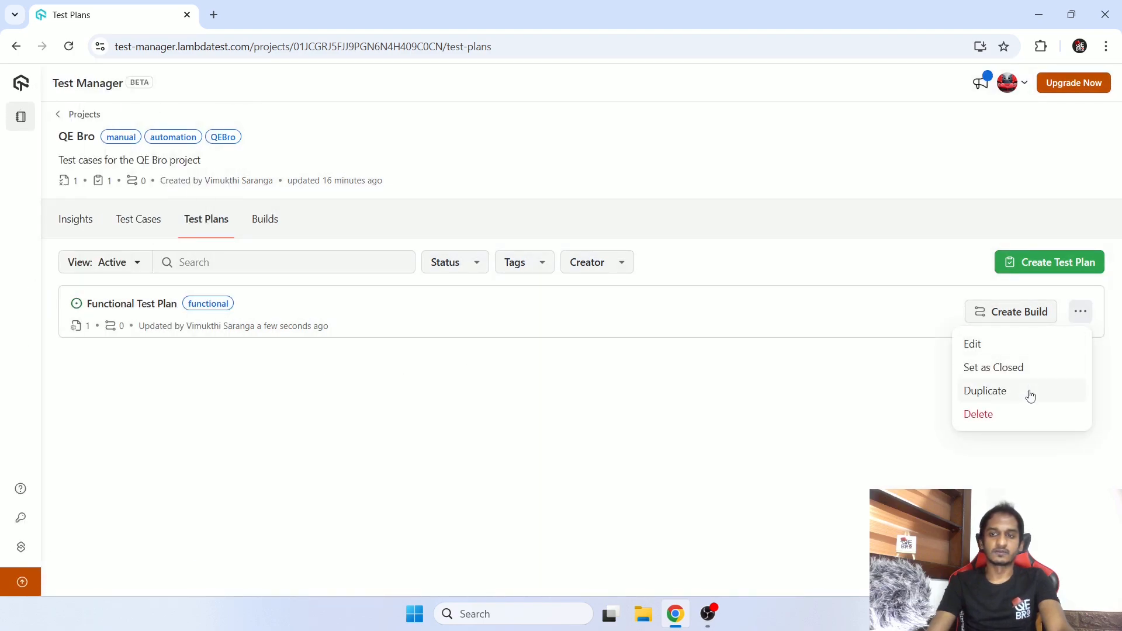
click(676, 429)
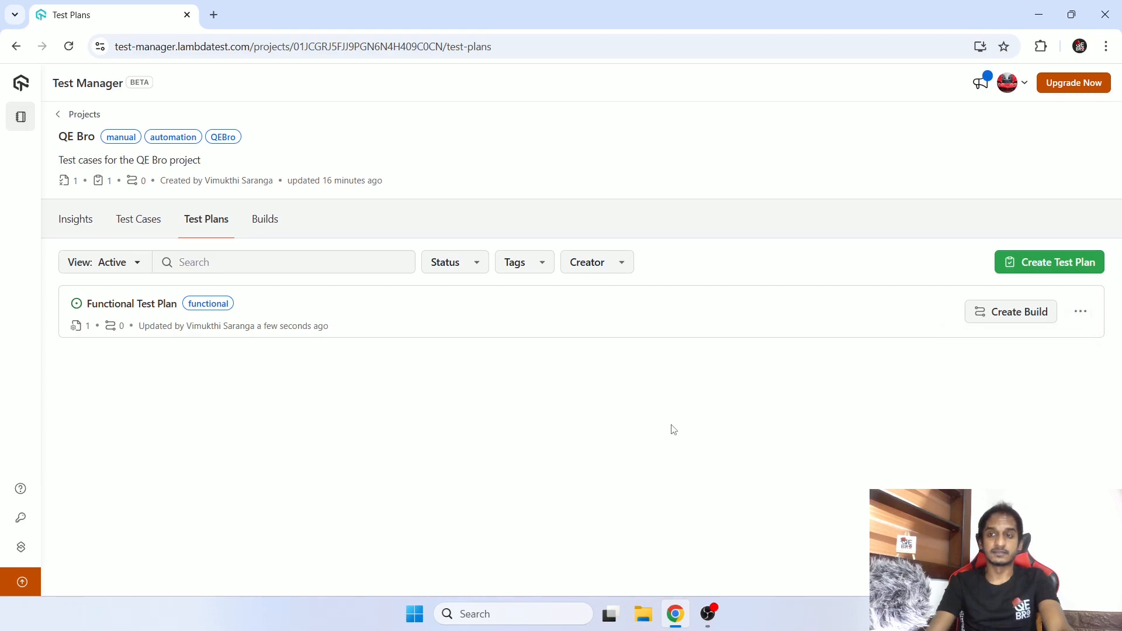
click(254, 221)
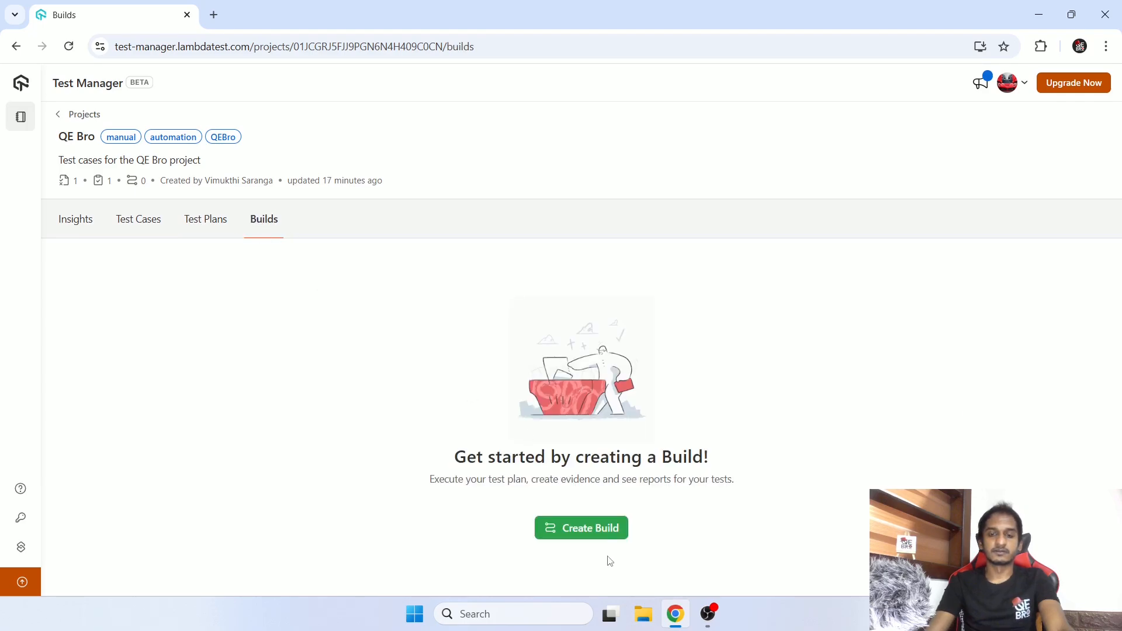
click(201, 224)
click(262, 231)
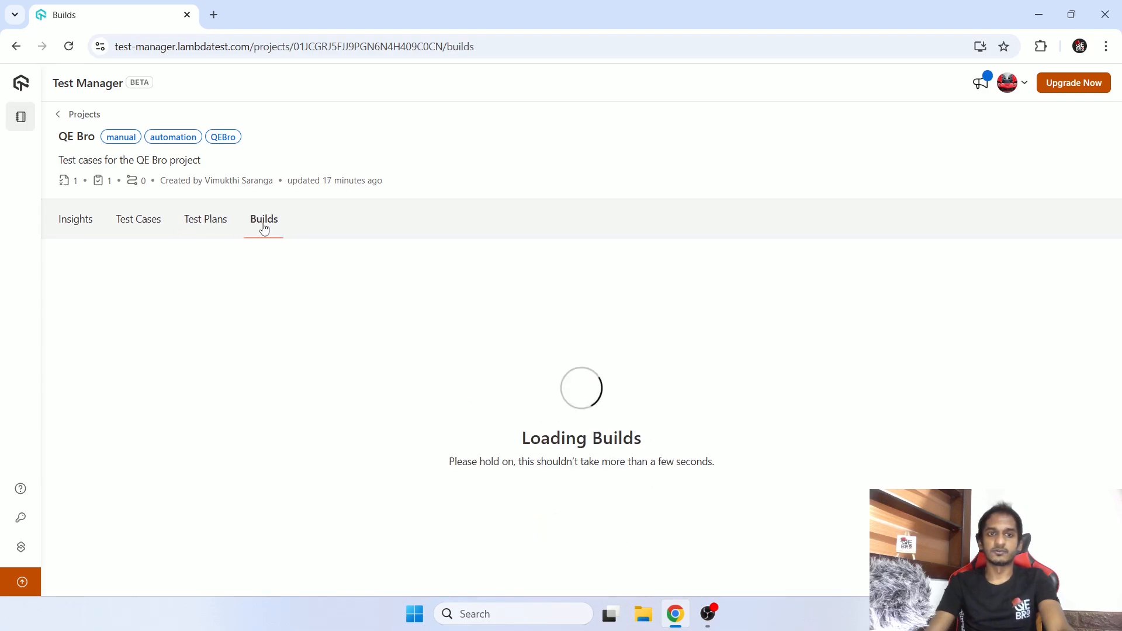
click(203, 219)
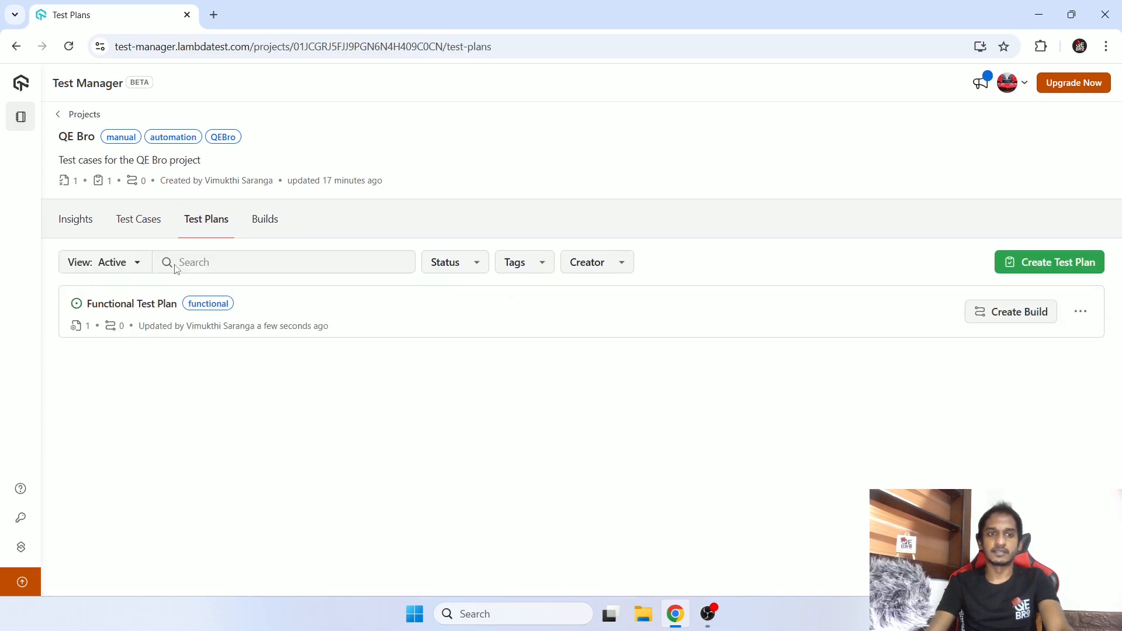
Step: Create a build named 1.0 with the tag 1.0 from Functional Test Plan
click(999, 312)
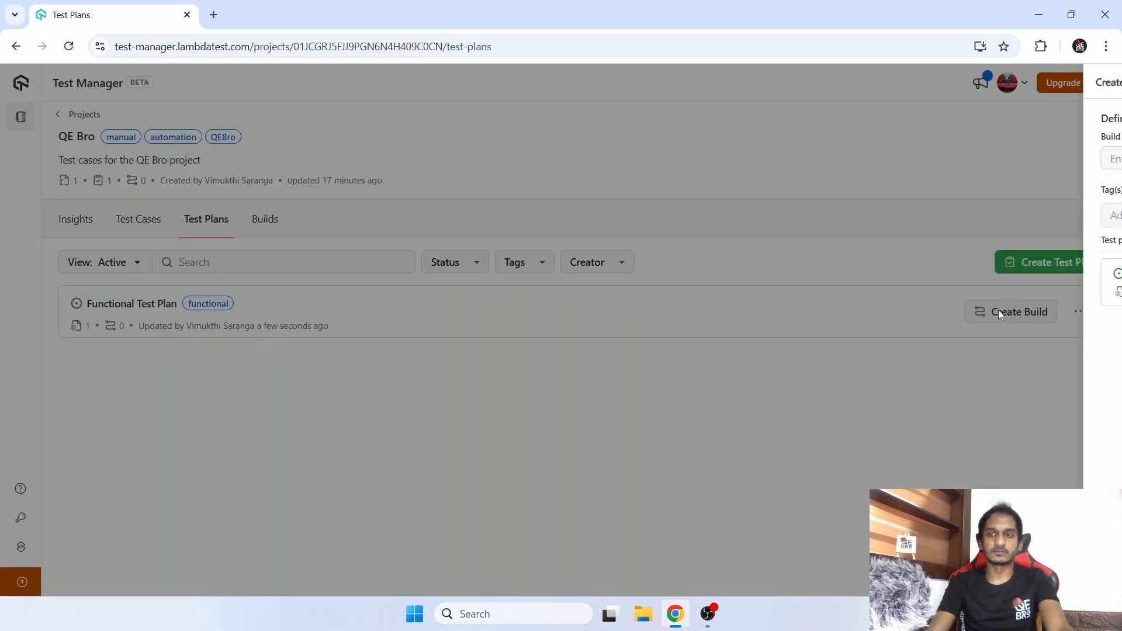
click(826, 158)
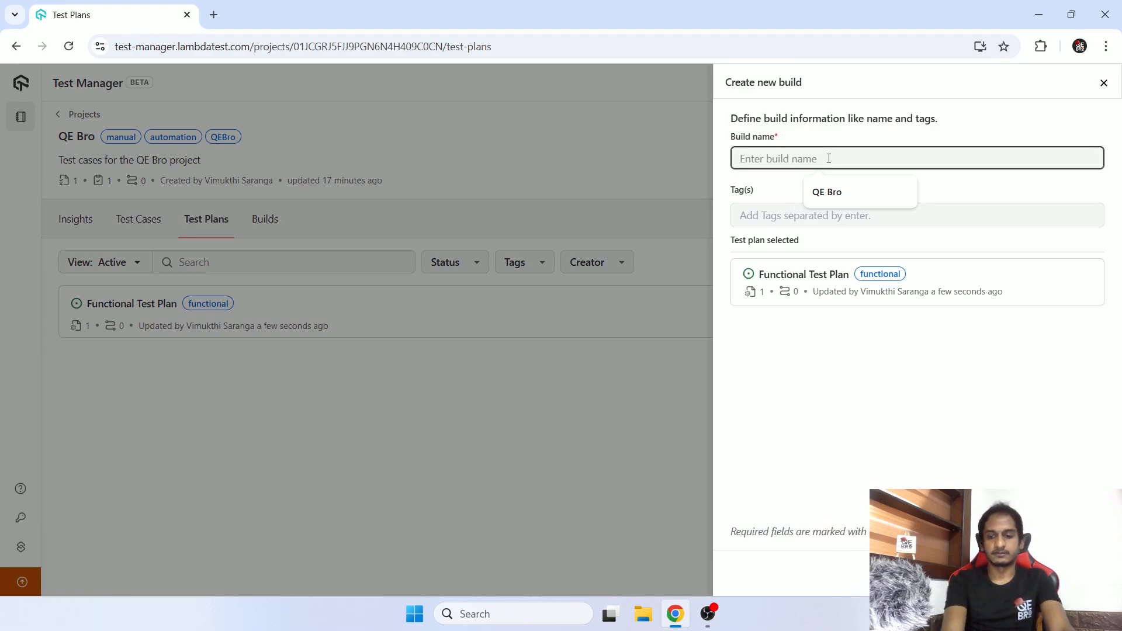
text(1)
key(Tab)
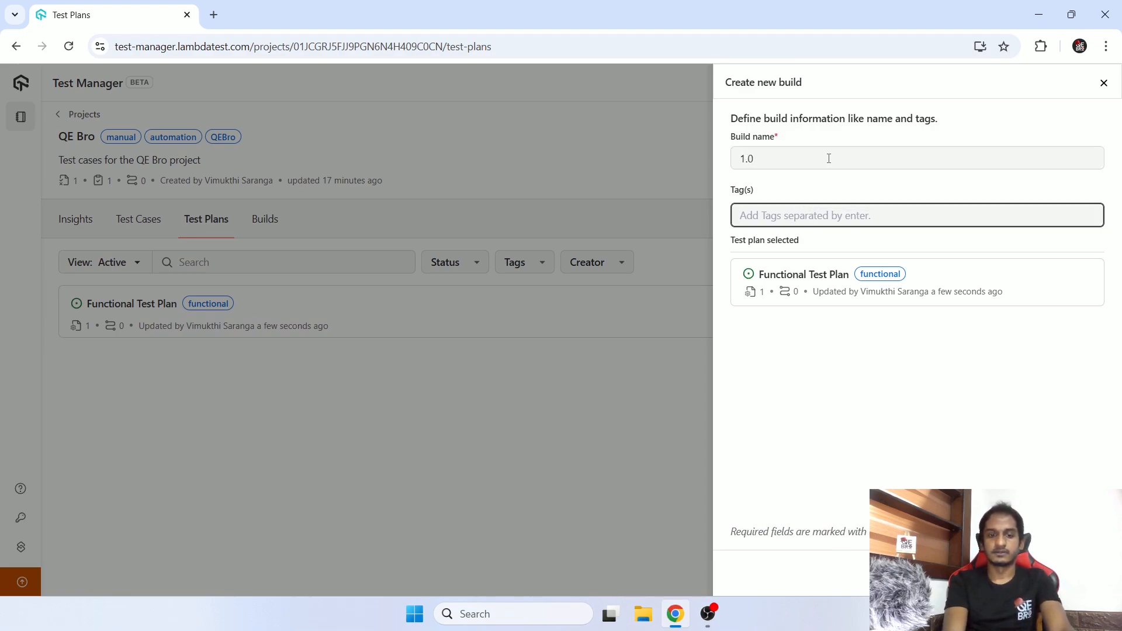
text(1.)
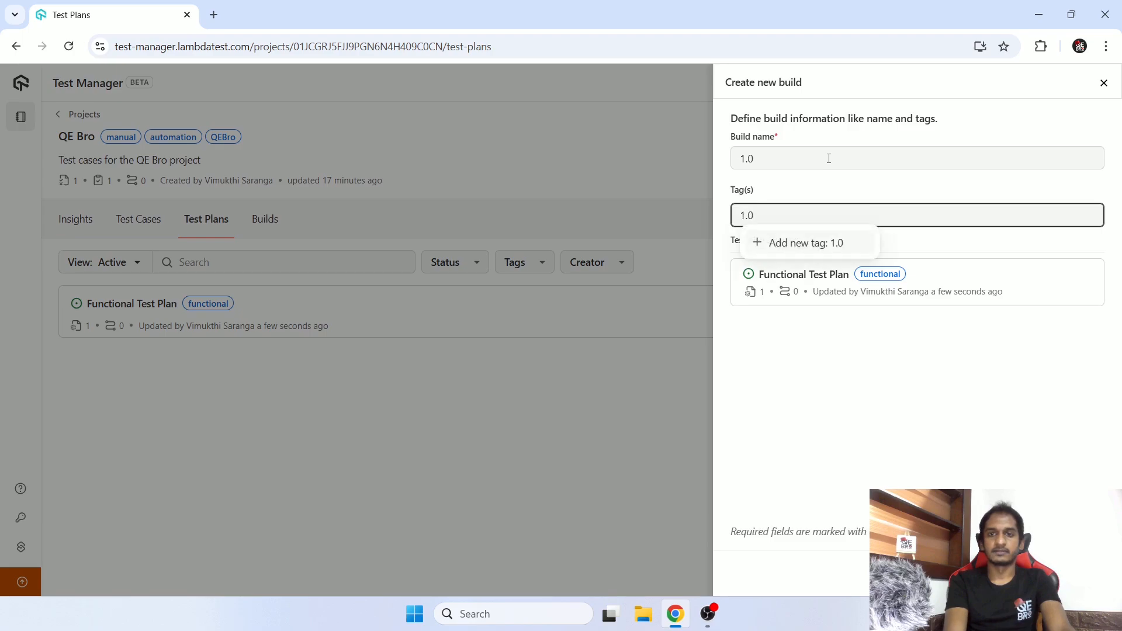
key(Return)
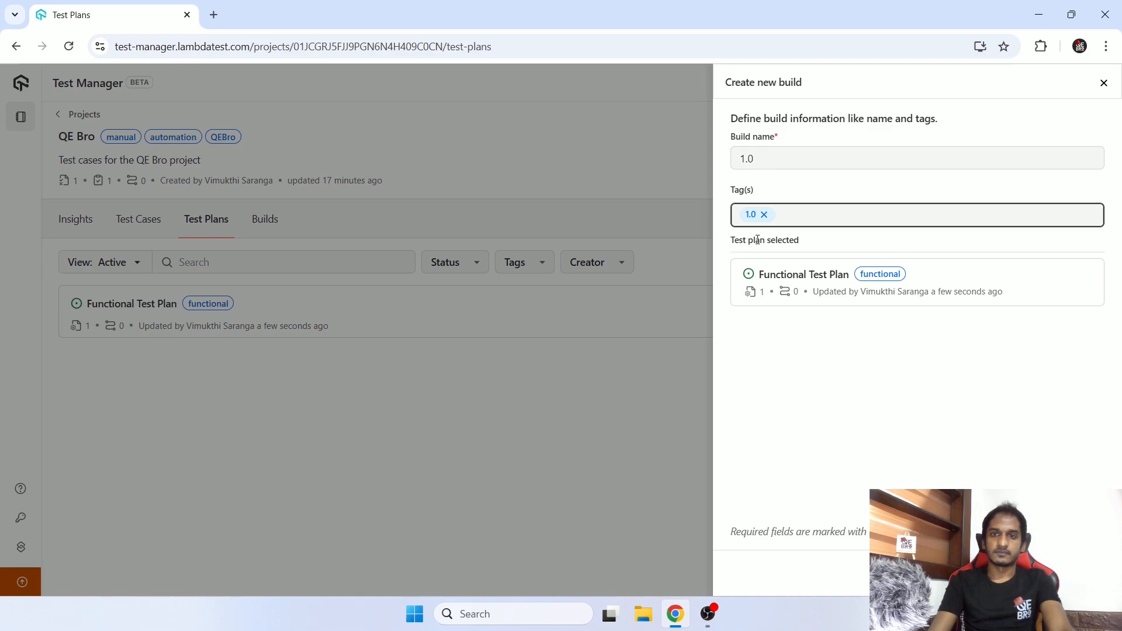
click(824, 290)
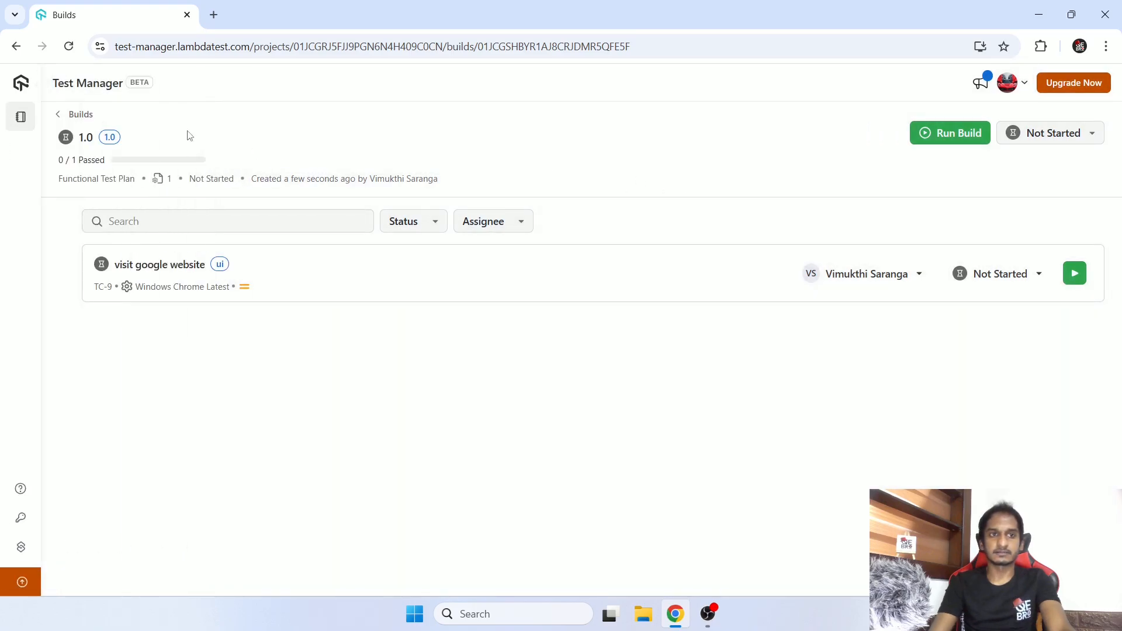
Step: Review the project's builds, test plans and test cases, and return to the builds list
click(78, 114)
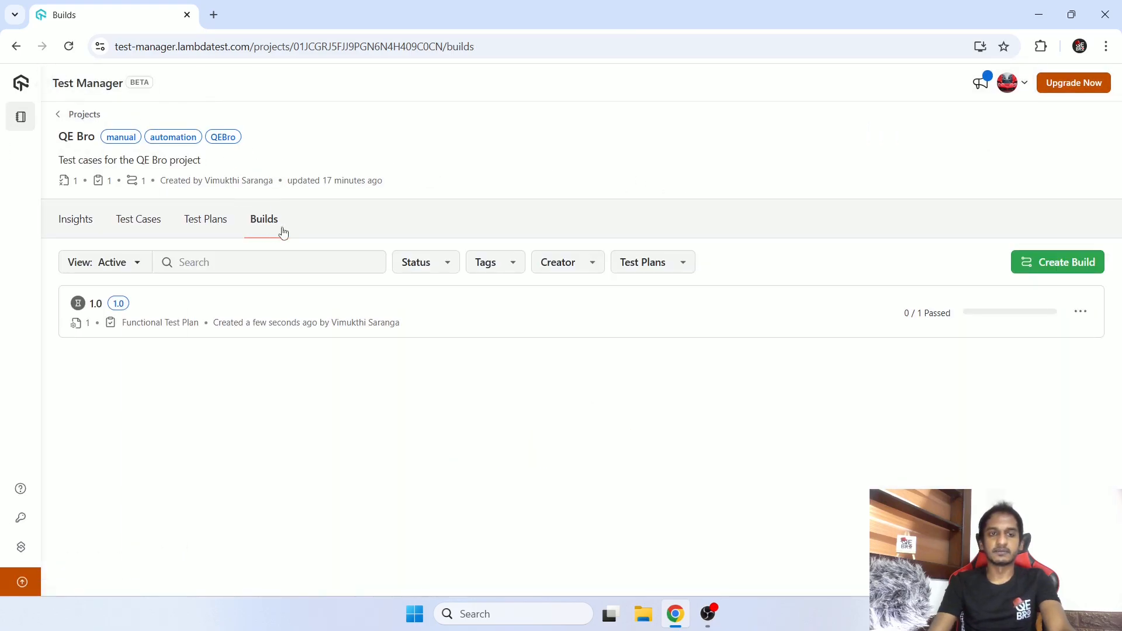
click(197, 222)
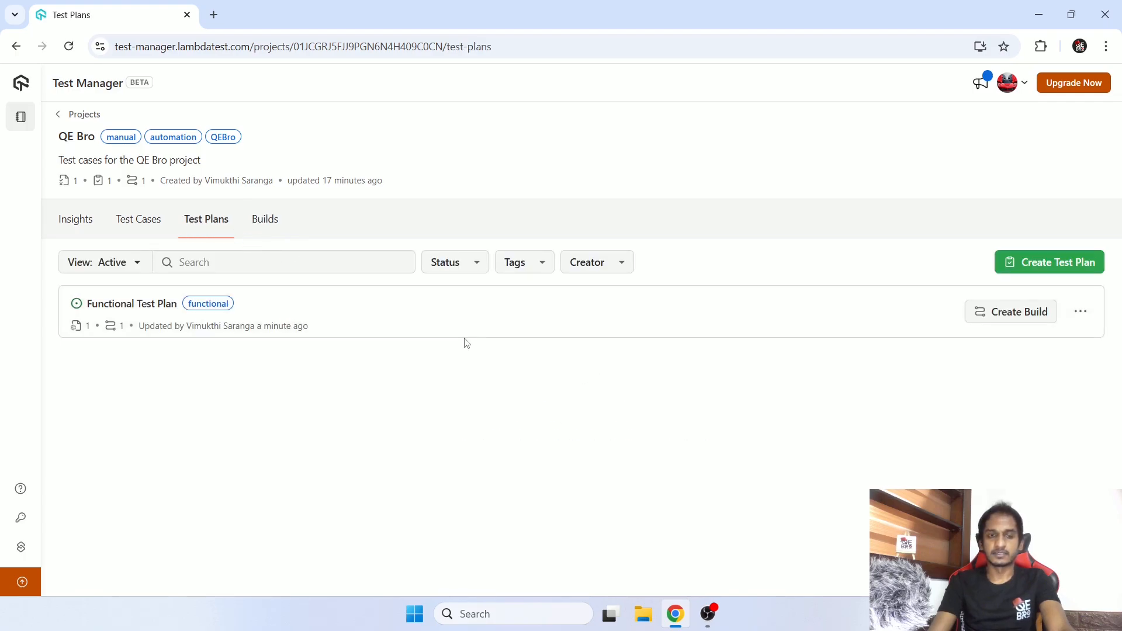
click(143, 225)
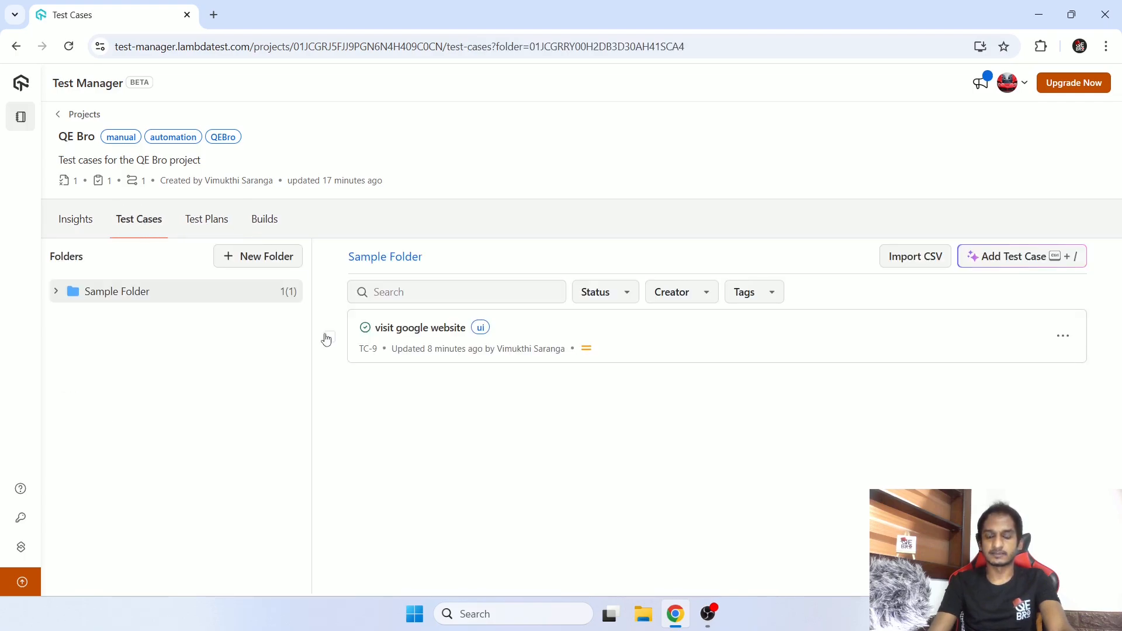
click(198, 220)
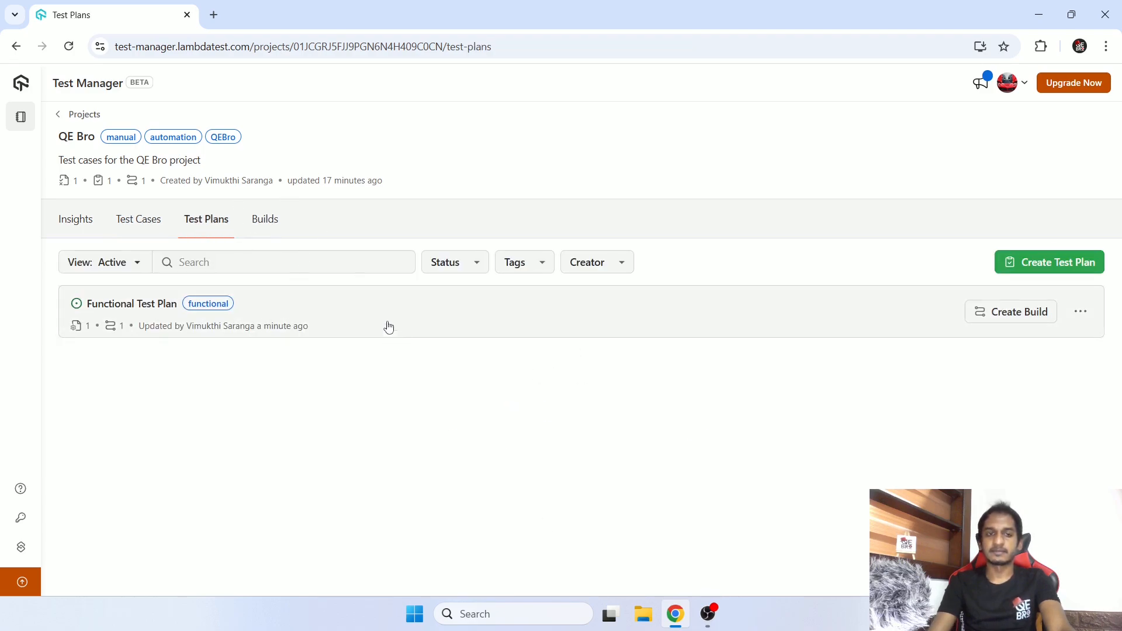
click(264, 226)
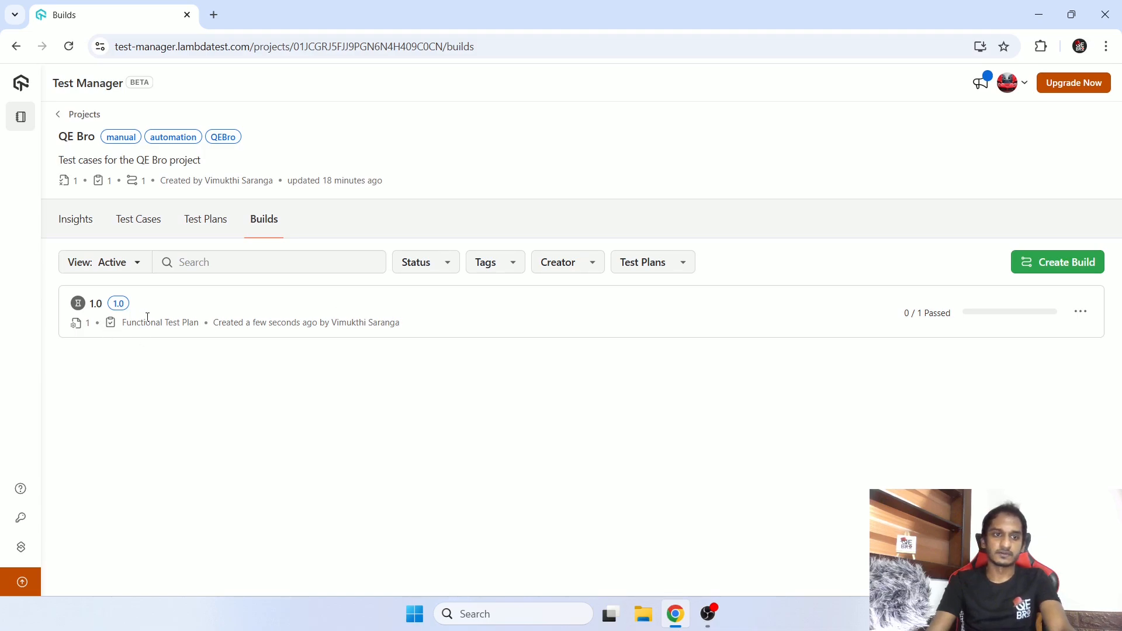
Step: Examine build 1.0's test case result breakdown and its additional actions without choosing any
drag(903, 316, 950, 334)
click(921, 373)
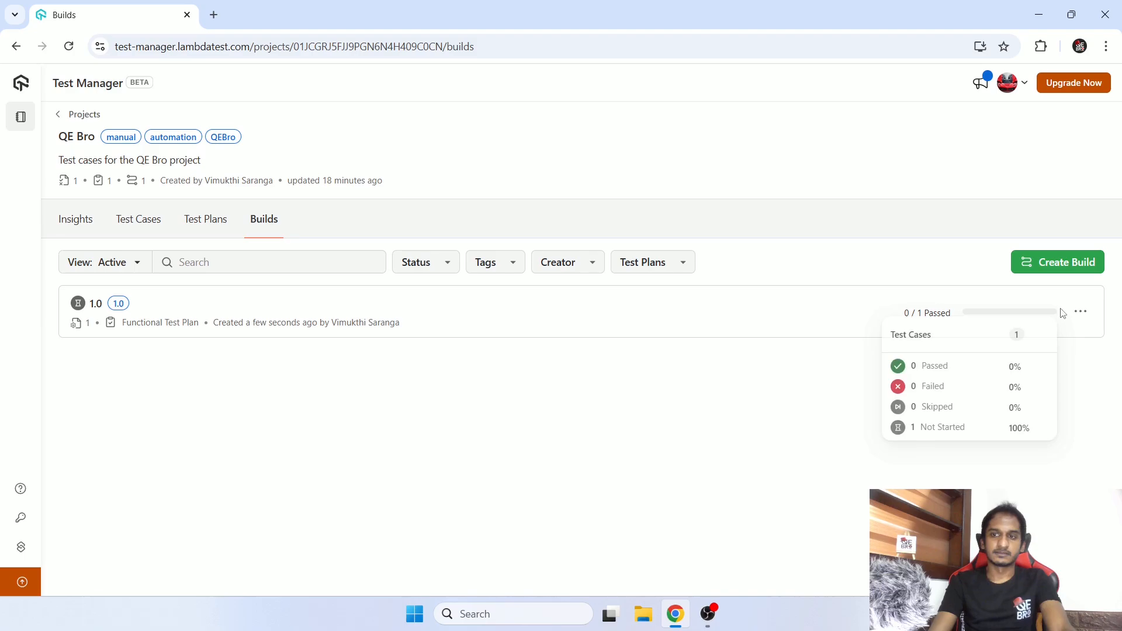
click(1082, 313)
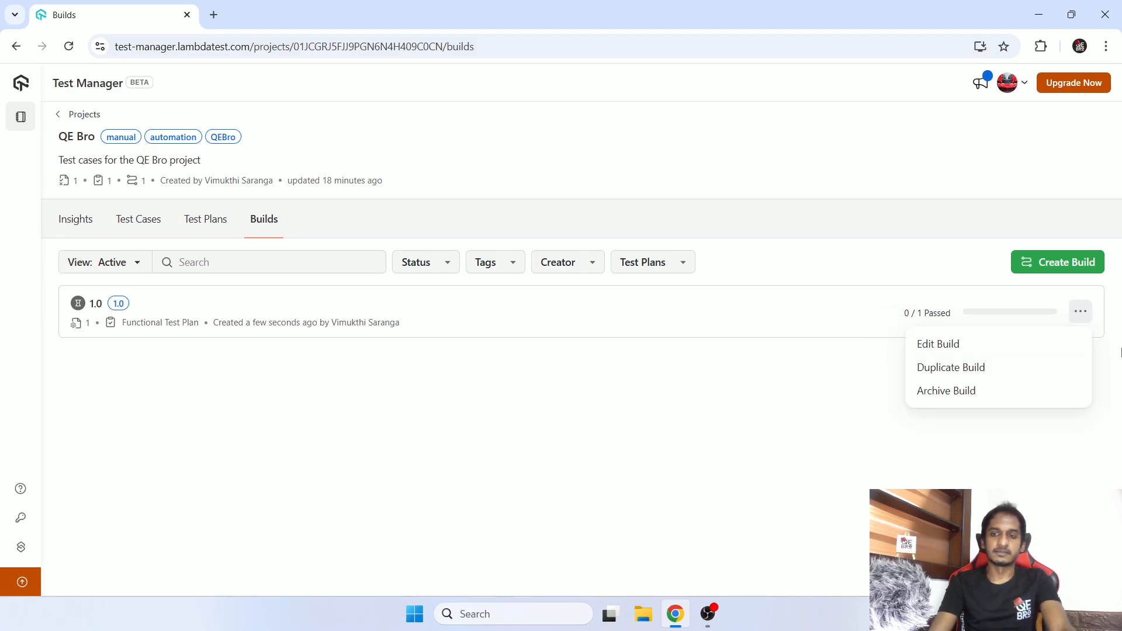
click(422, 416)
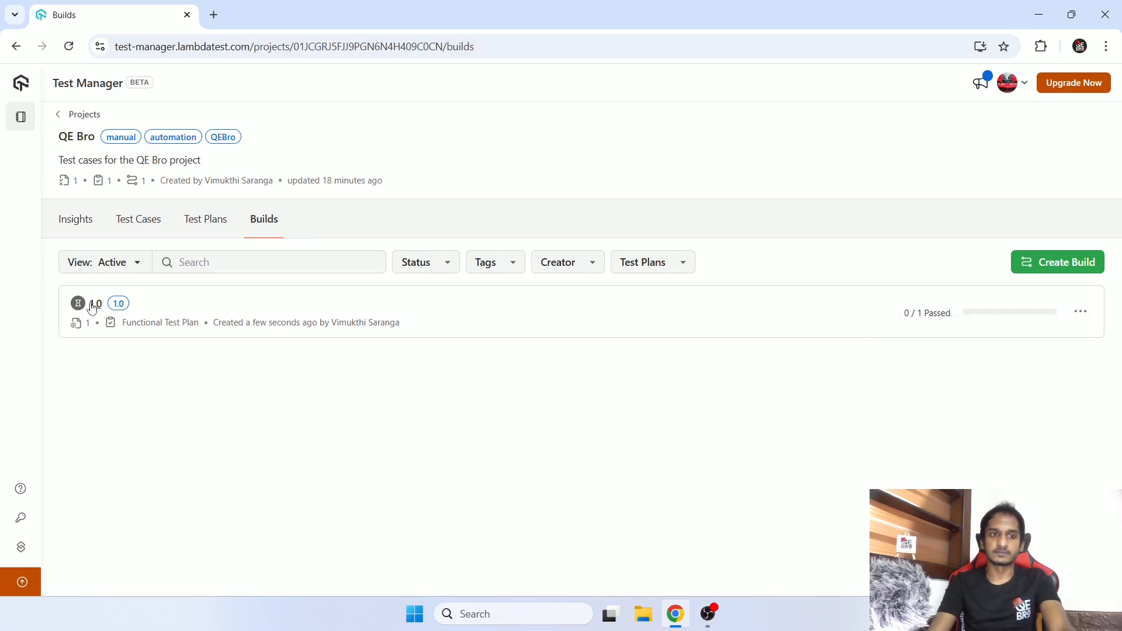
Step: Open build 1.0 and examine the status options for the "visit google website" test case without changing its status
click(92, 306)
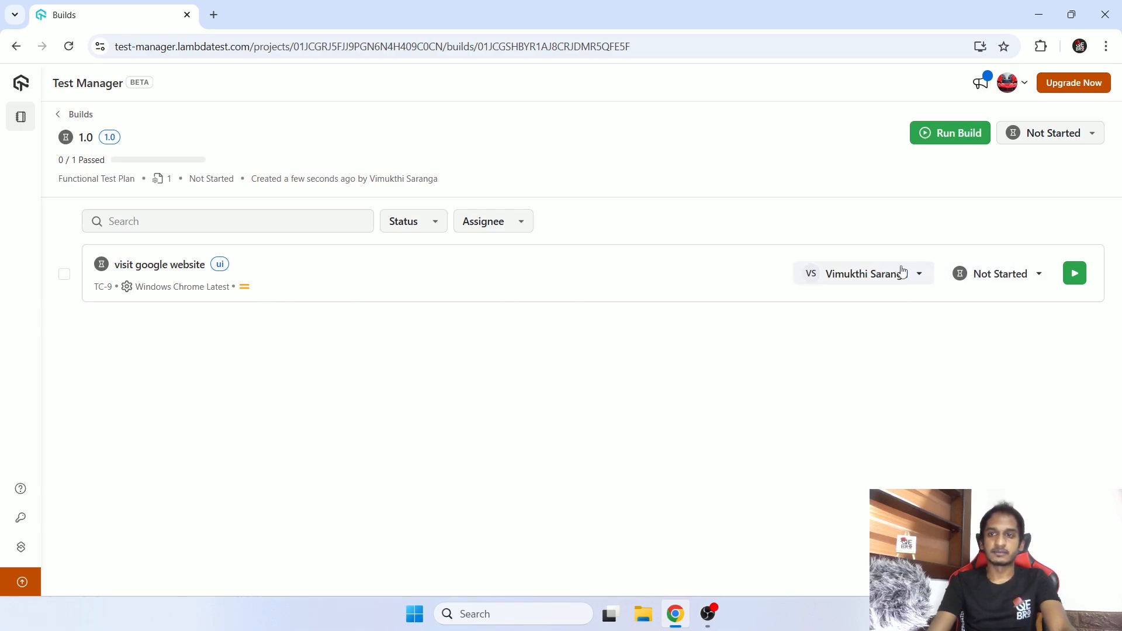
click(995, 281)
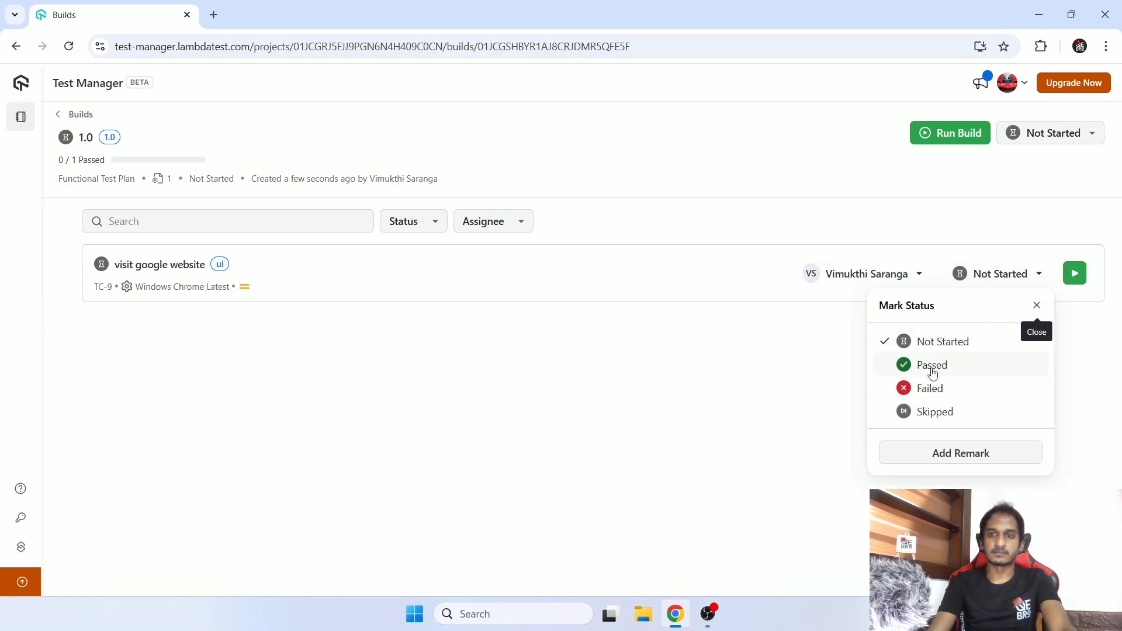
click(727, 409)
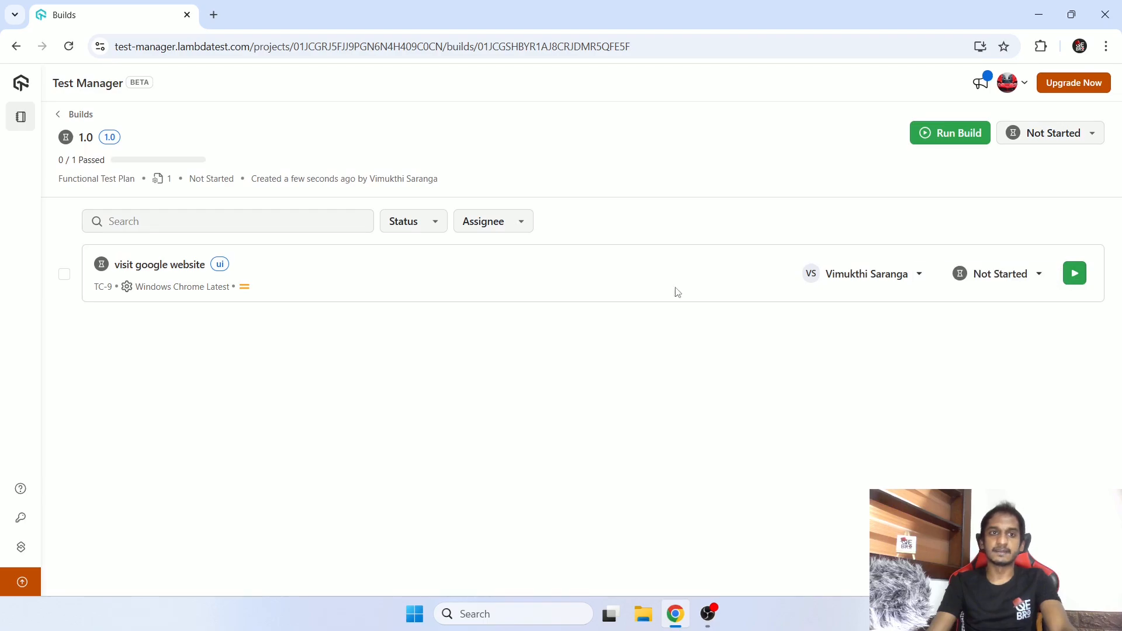
Step: Examine the test steps and execution details of "visit google website" and return to build 1.0
click(160, 267)
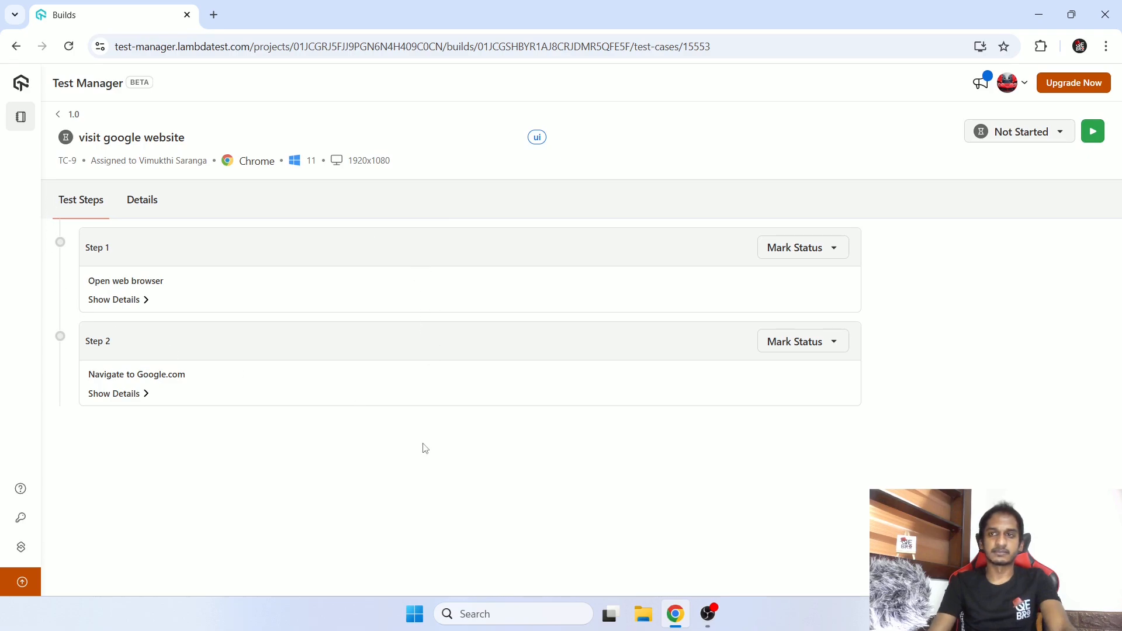
click(145, 211)
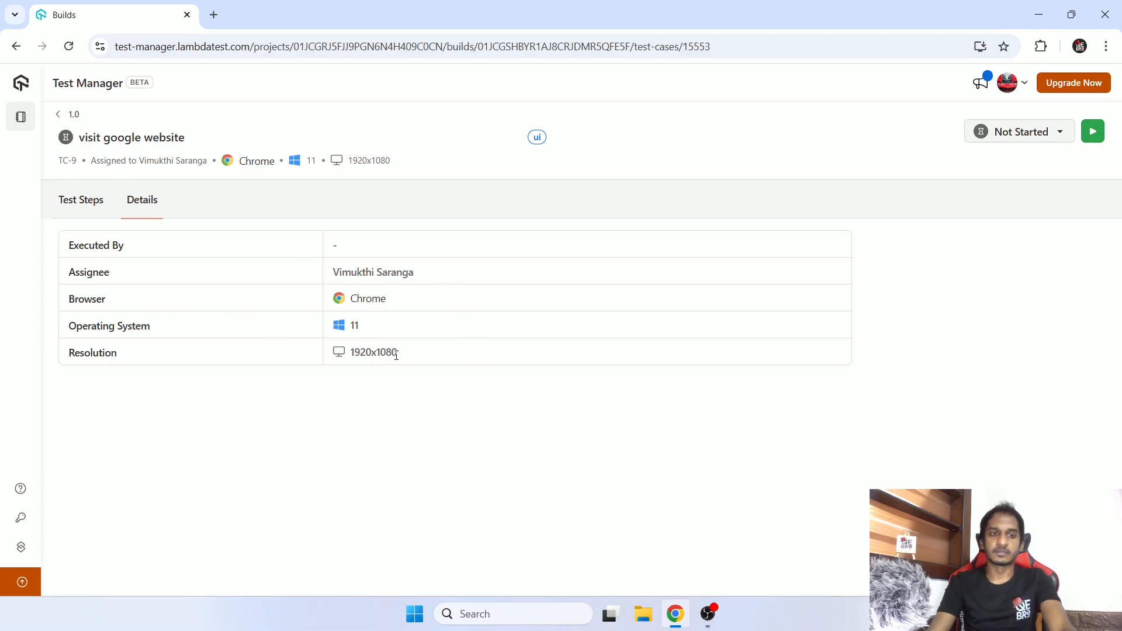
click(87, 210)
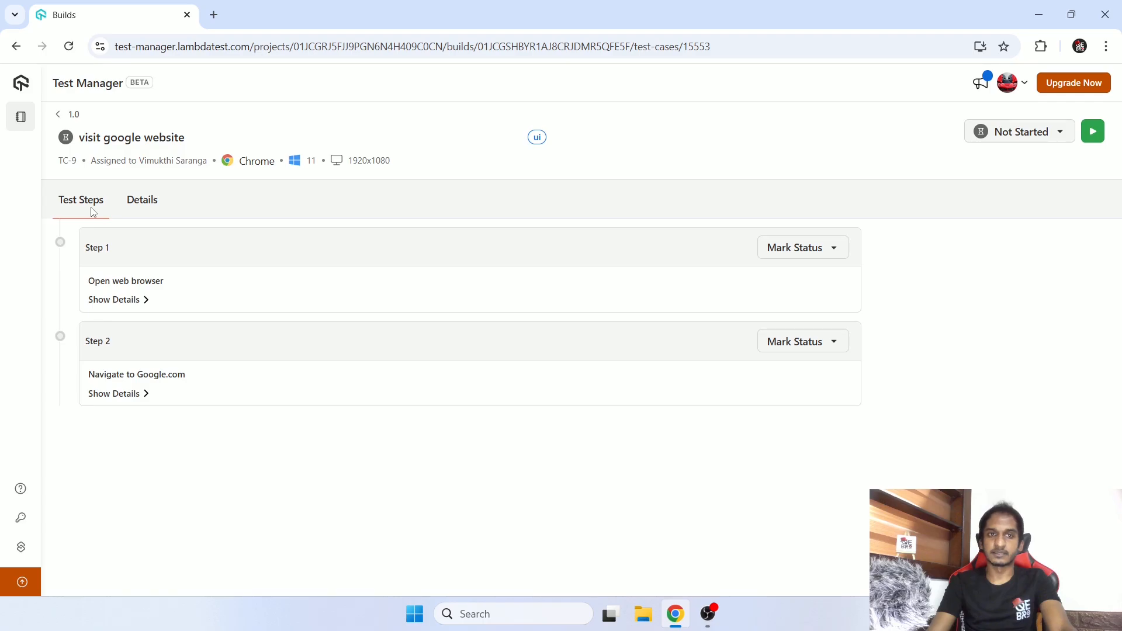
click(58, 115)
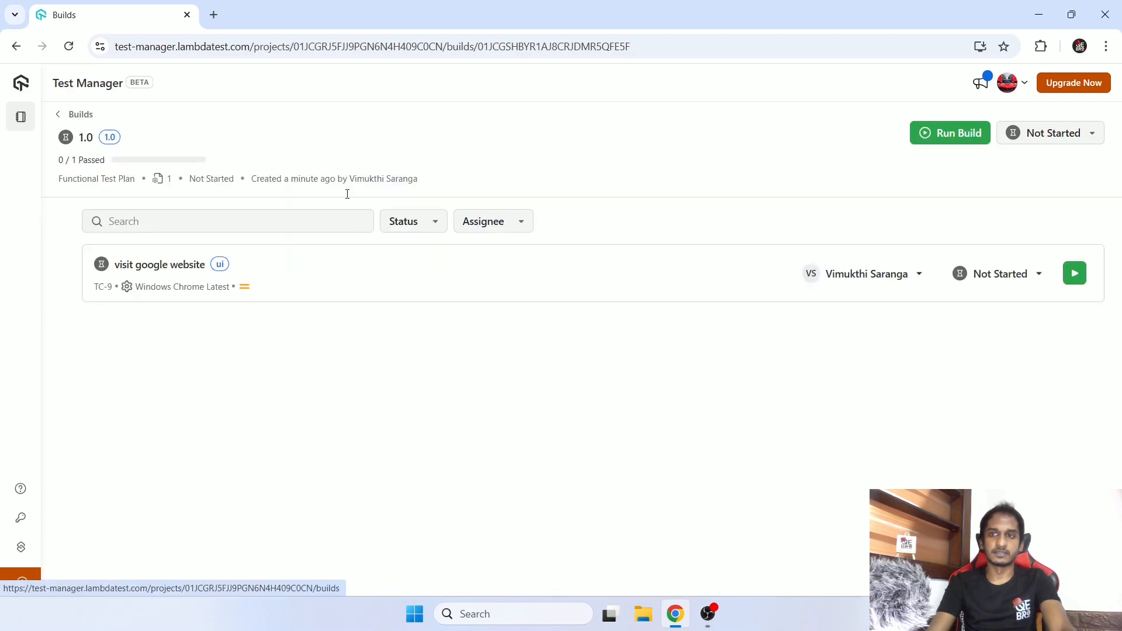
Step: Launch "visit google website" on LambdaTest Cloud and check the real-time session's resolution and browser address
click(1074, 276)
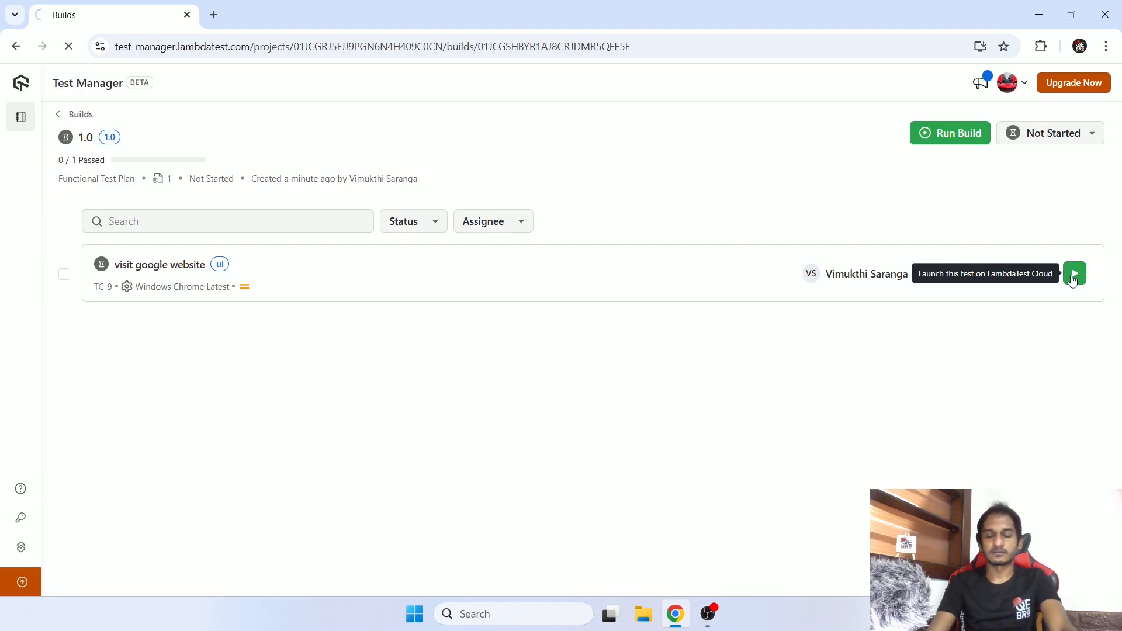
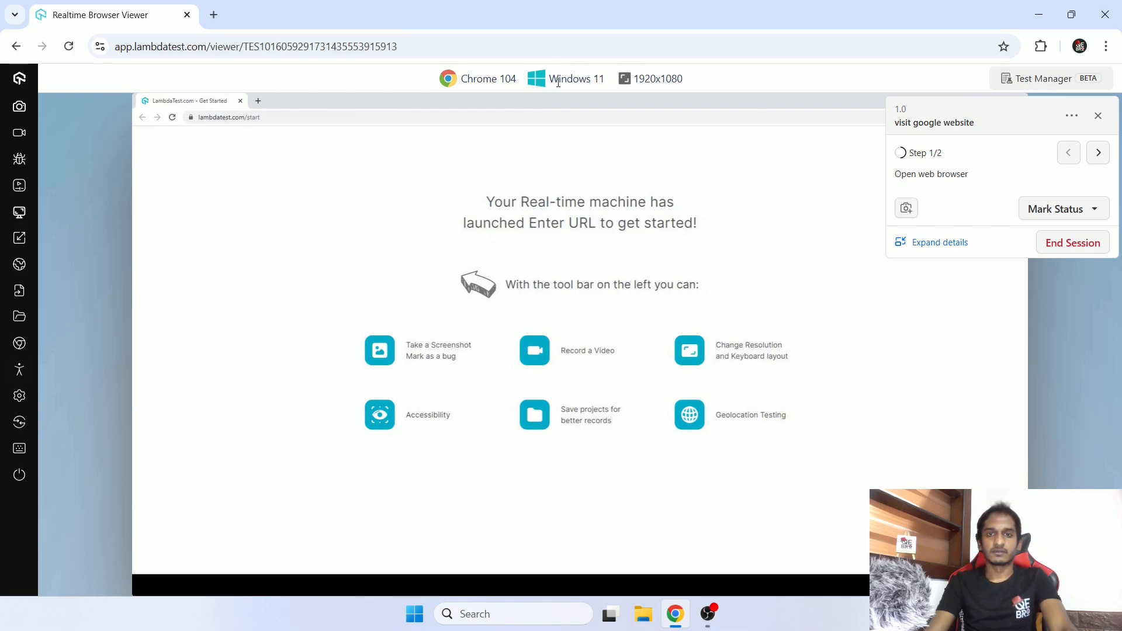
drag(635, 79, 704, 88)
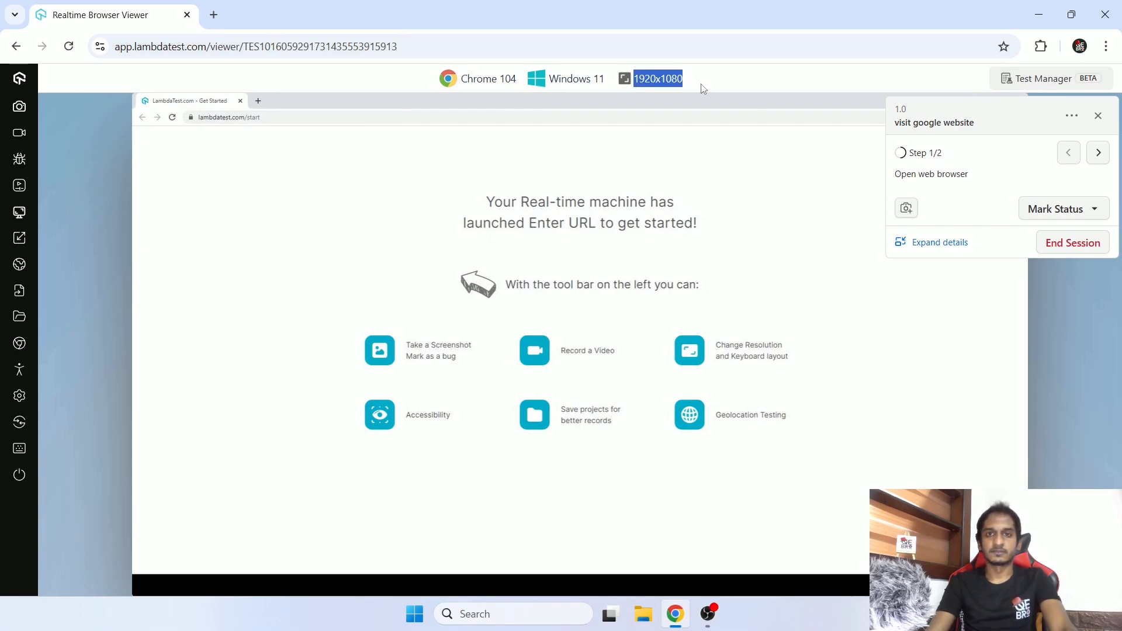
click(704, 88)
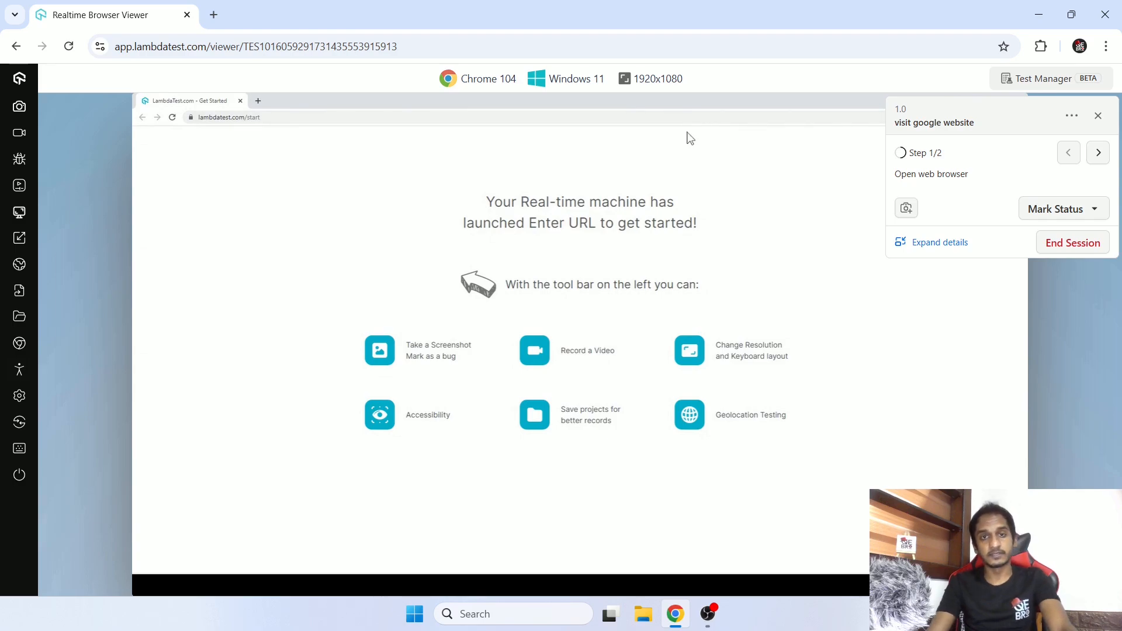
click(380, 119)
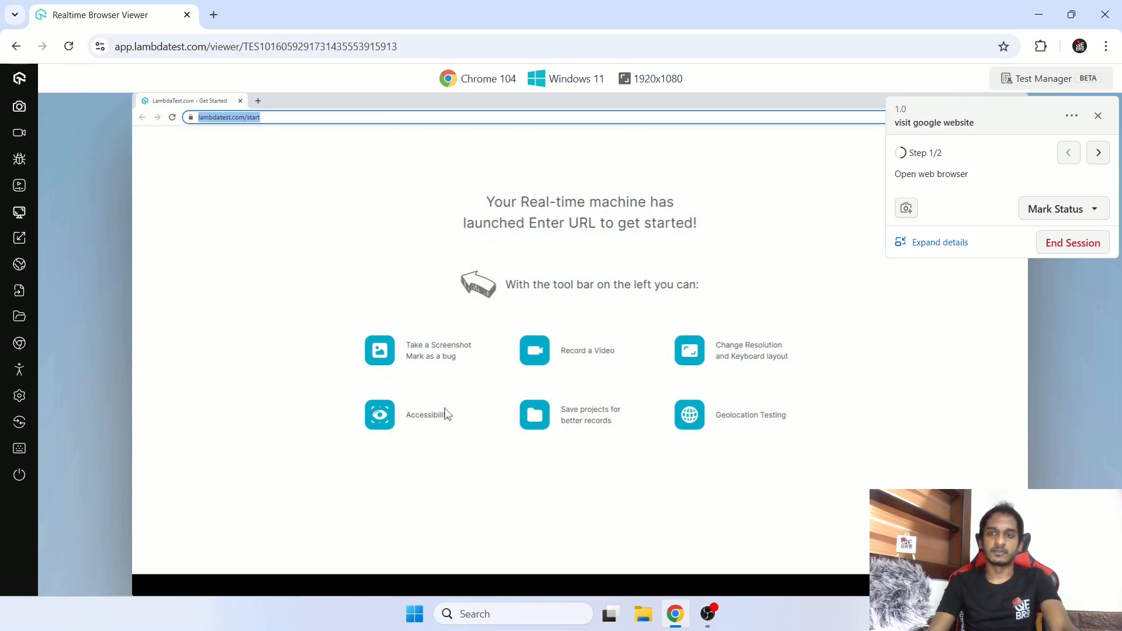
Step: Mark both test steps, "Open web browser" and "Navigate to Google.com", as Passed in the live session
click(1038, 211)
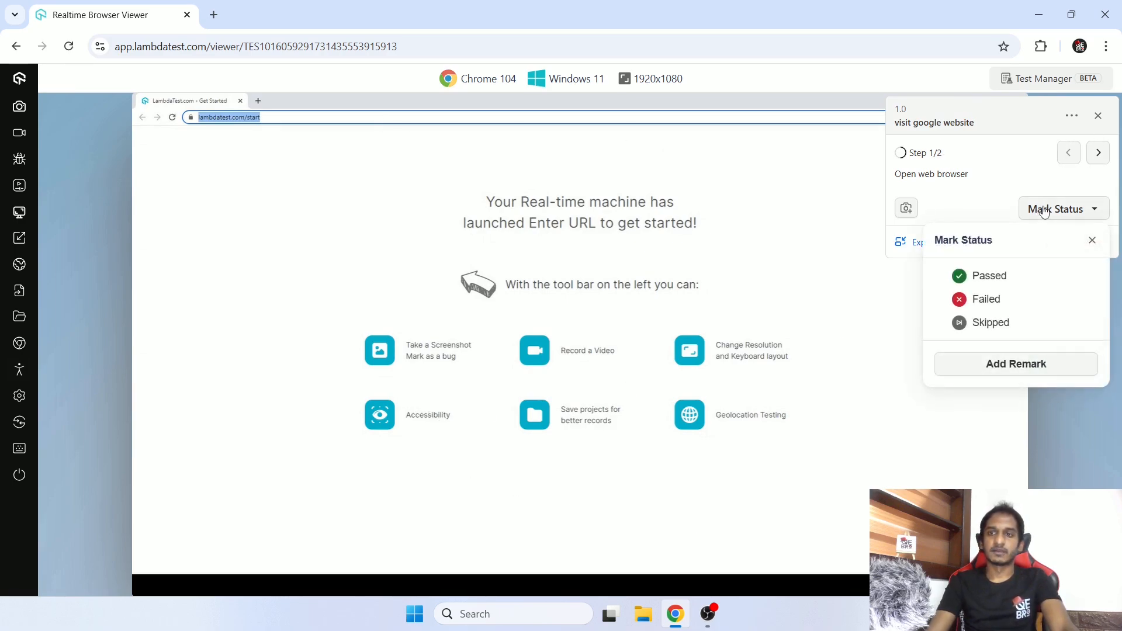
click(991, 279)
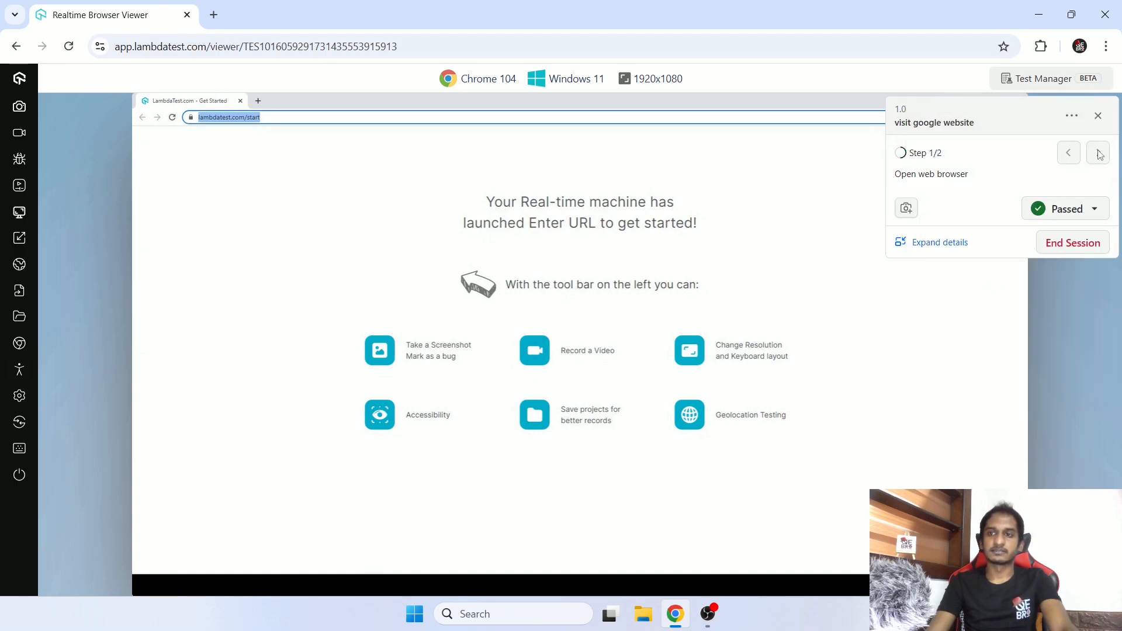
click(1099, 153)
click(1080, 210)
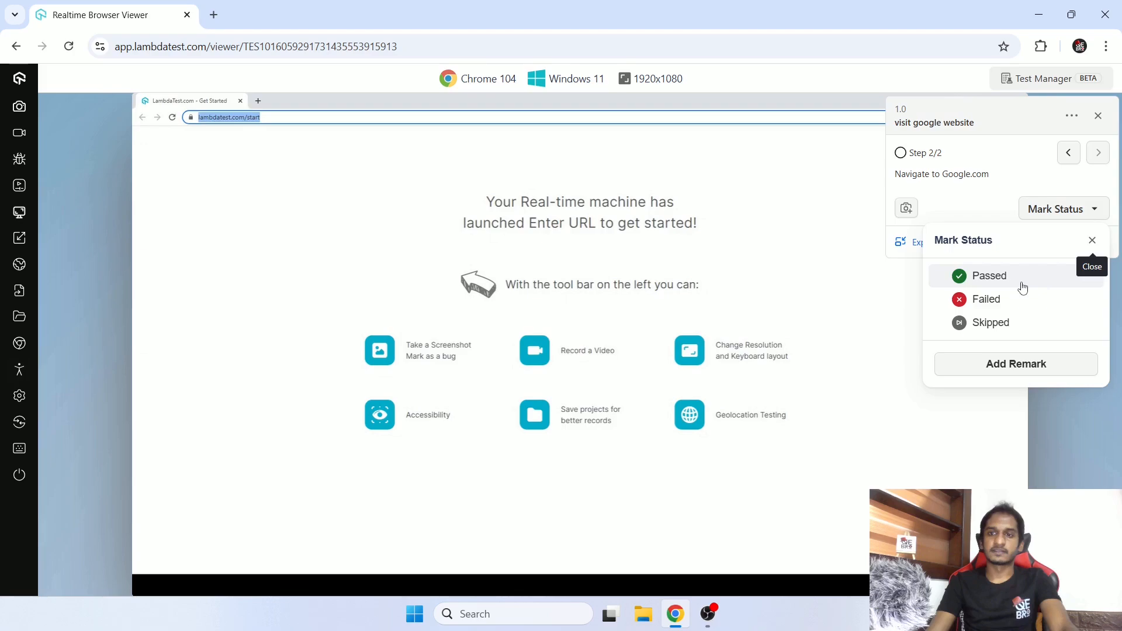
click(991, 278)
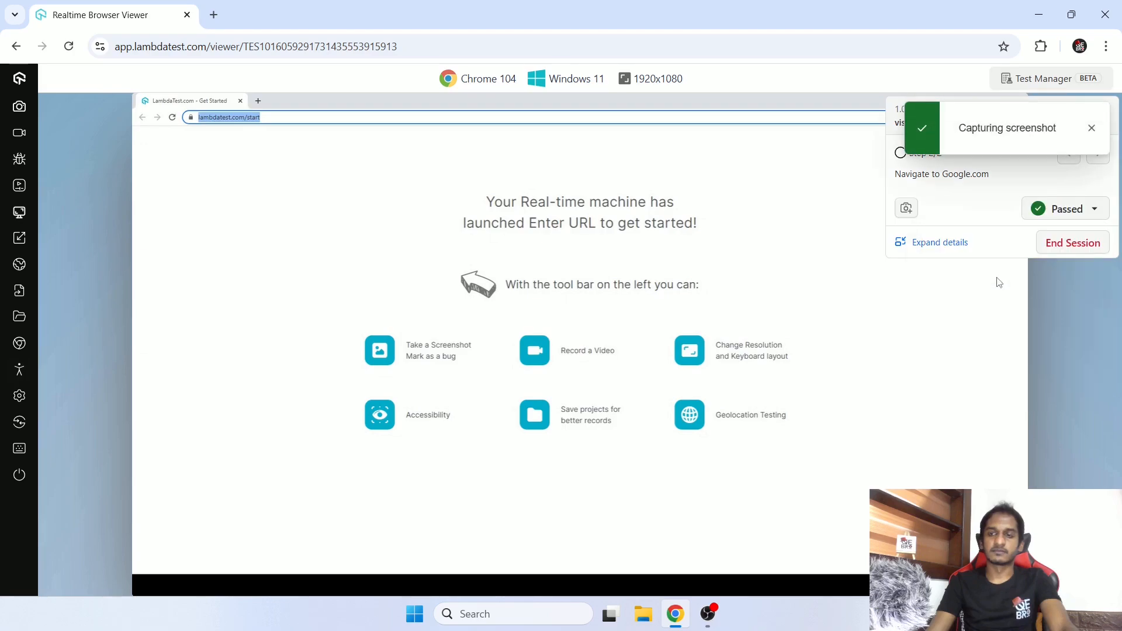
click(1092, 128)
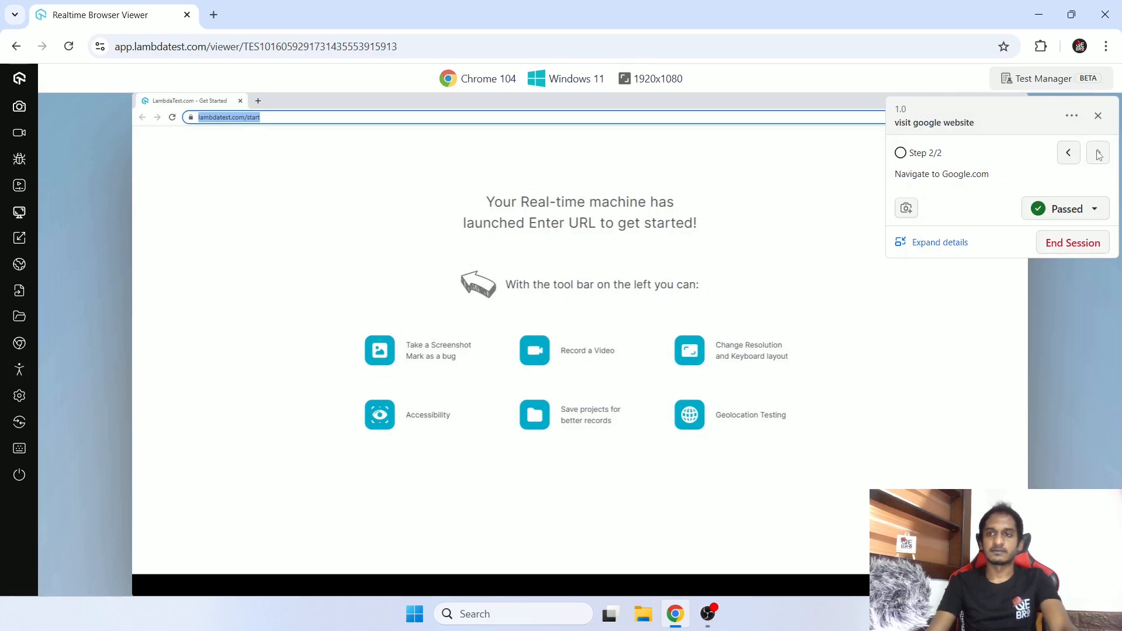
Step: Capture a screenshot for step 2, "Navigate to Google.com", and expand the test case details in the live session
click(1068, 153)
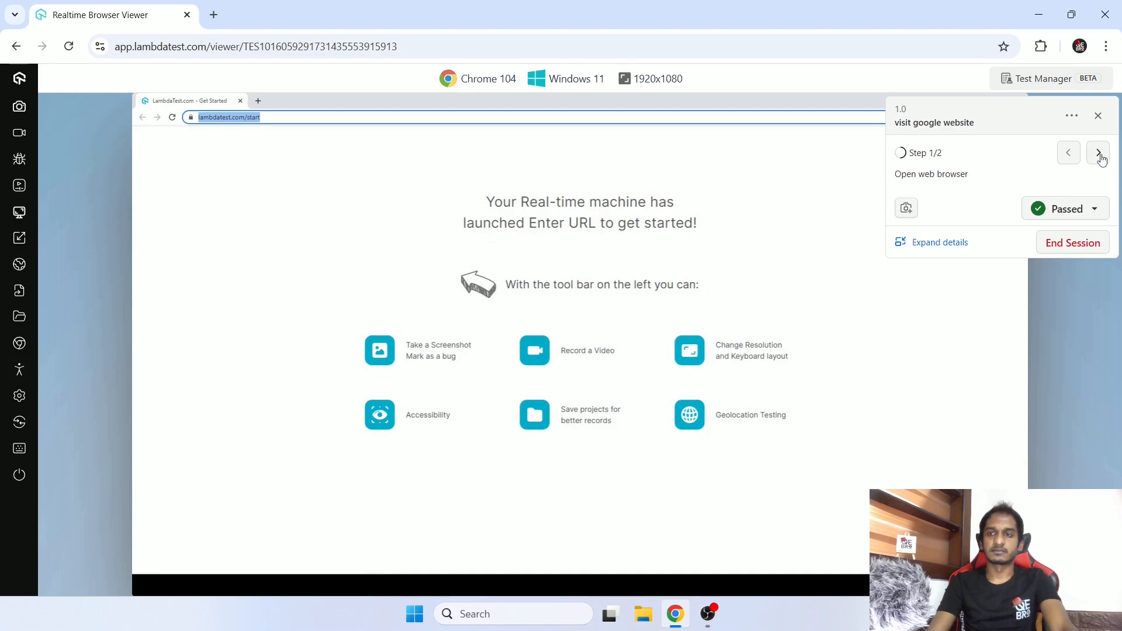
click(1100, 156)
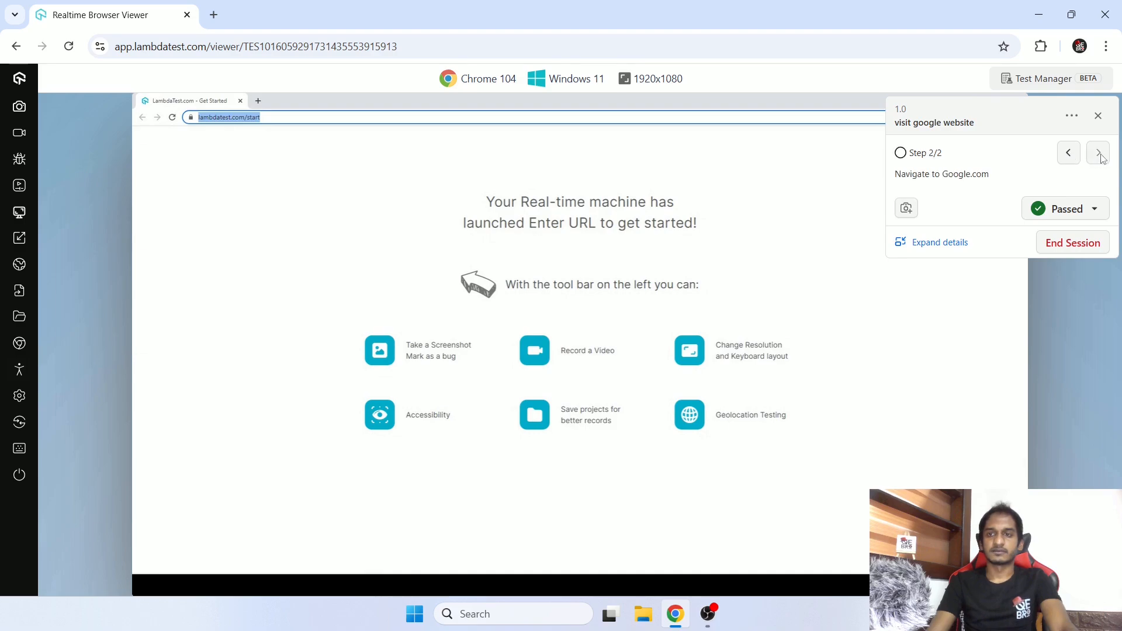
click(907, 209)
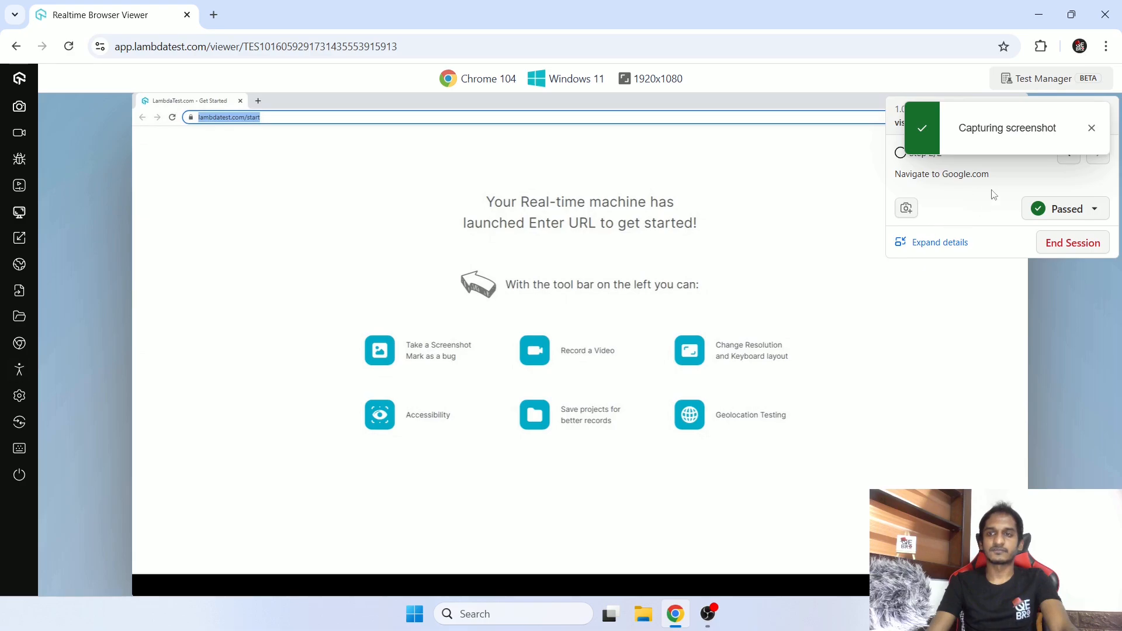
click(947, 243)
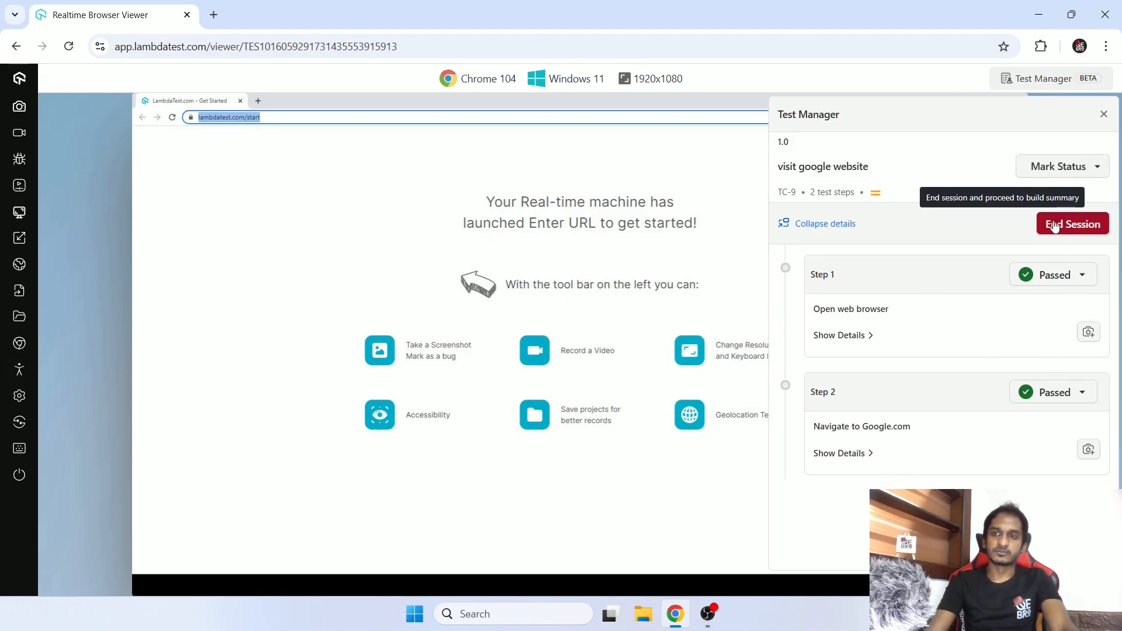
Step: Mark the test case "visit google website" as Passed, finish the live session and return to build 1.0
click(1056, 170)
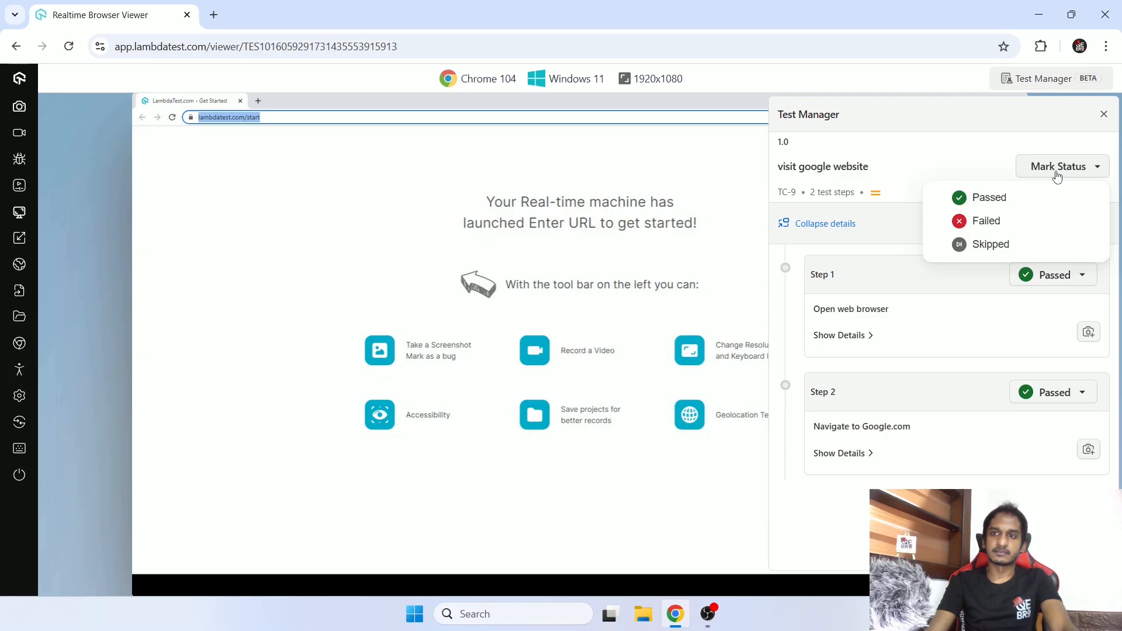
click(1002, 202)
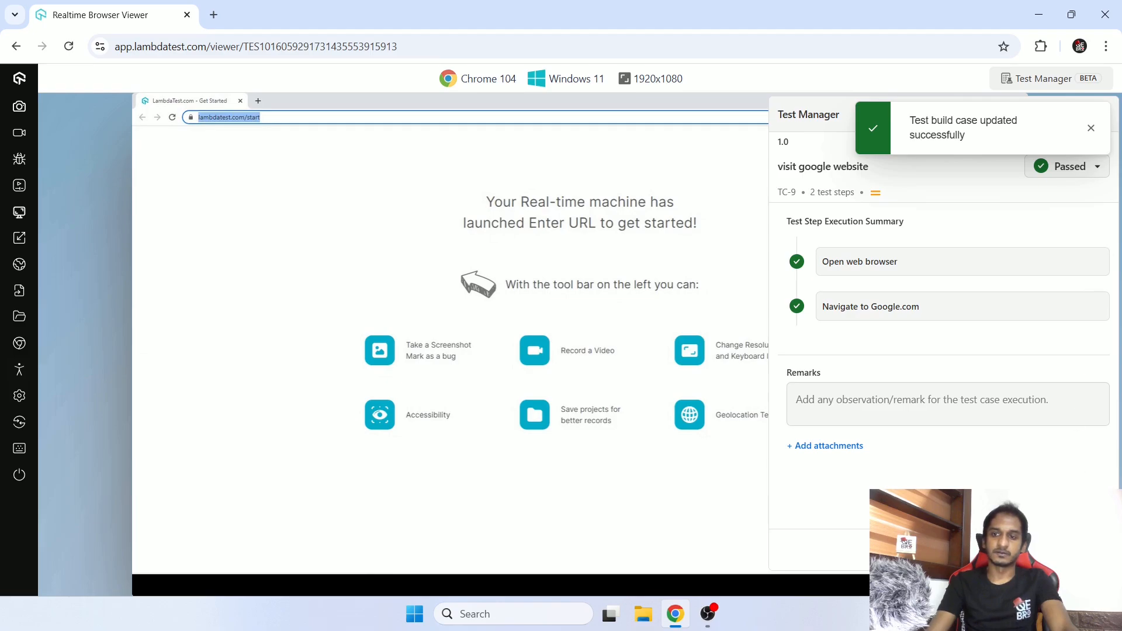
click(1074, 550)
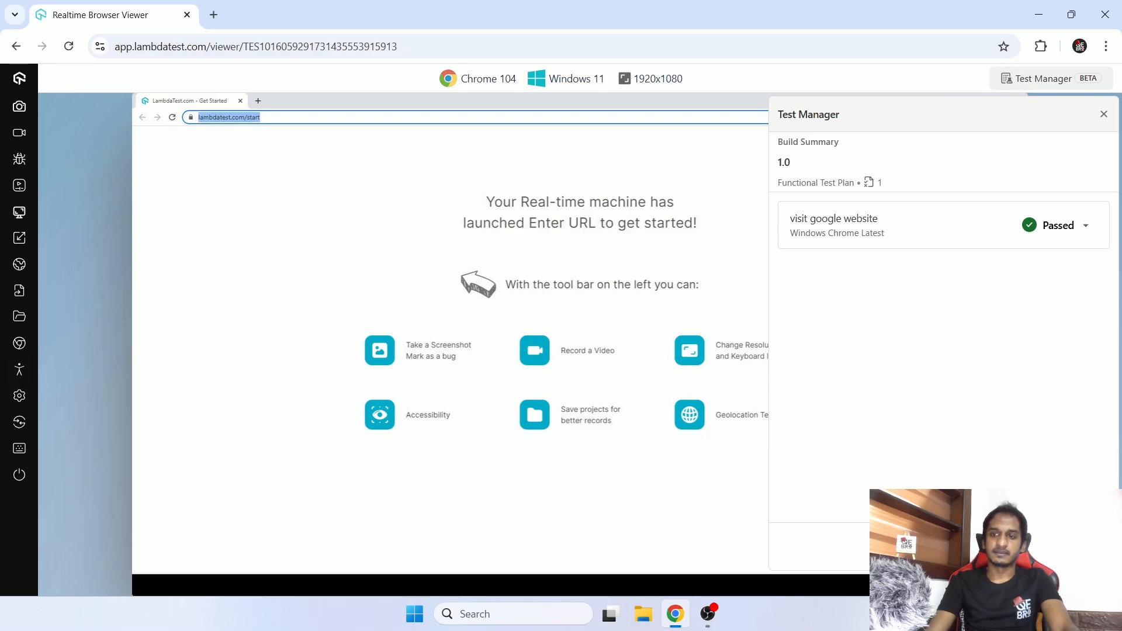
click(1073, 548)
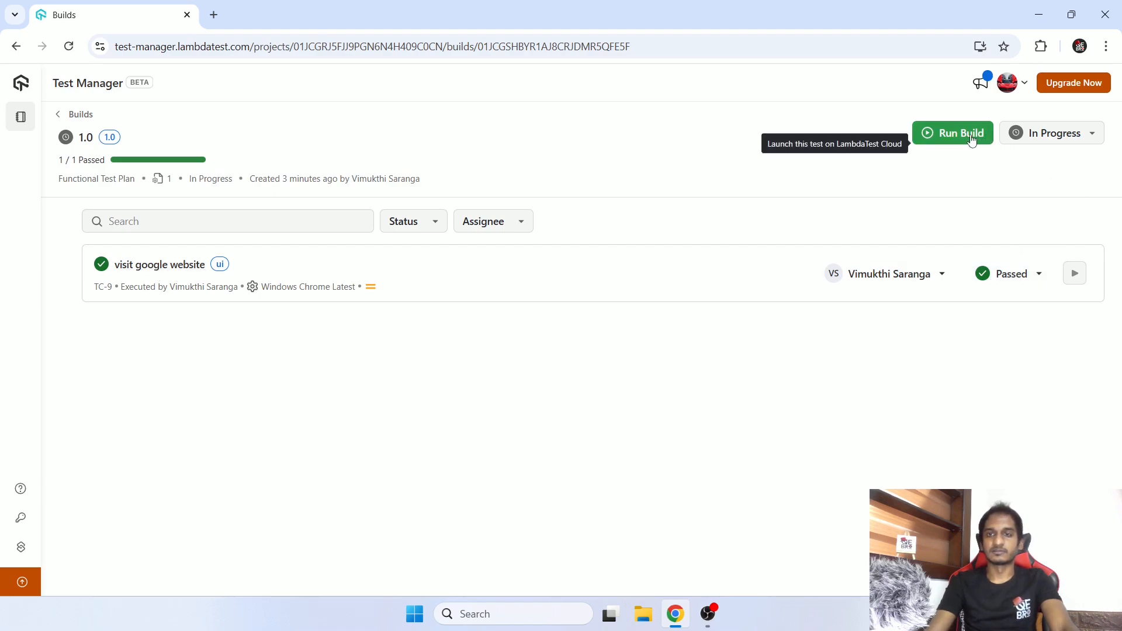
Step: Set the overall status of build 1.0 to Passed
click(1042, 133)
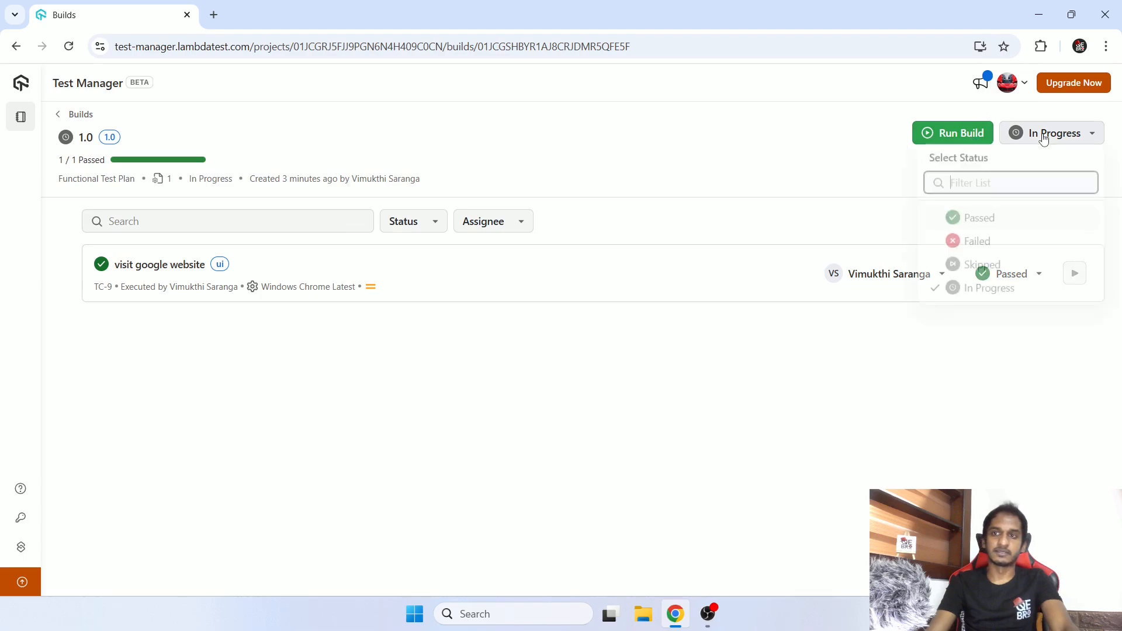
click(646, 492)
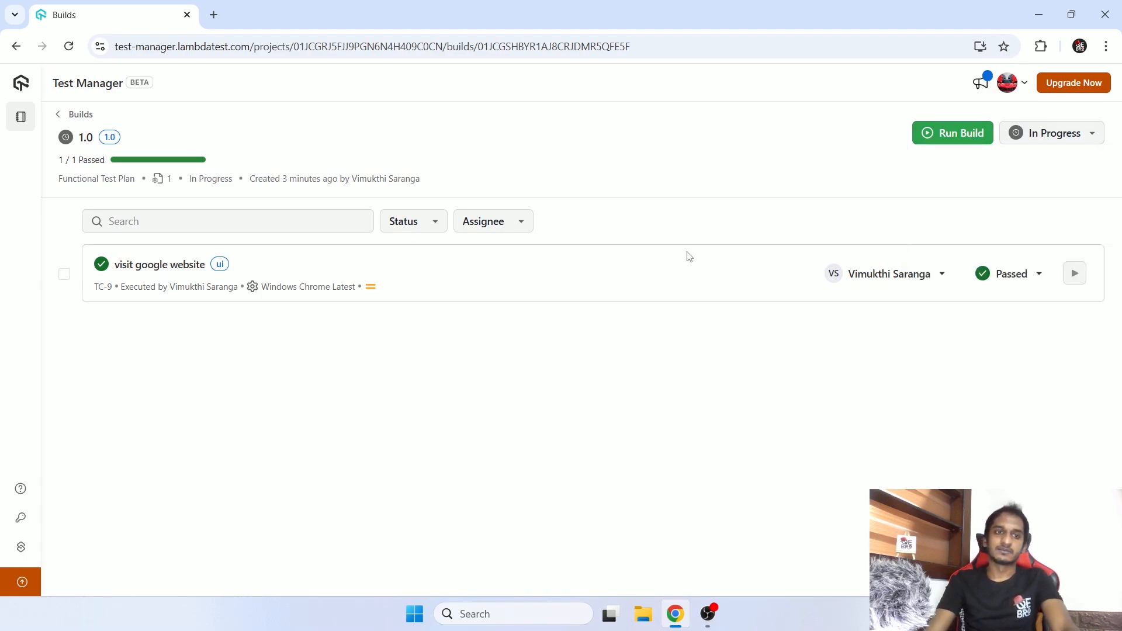
drag(59, 158, 106, 159)
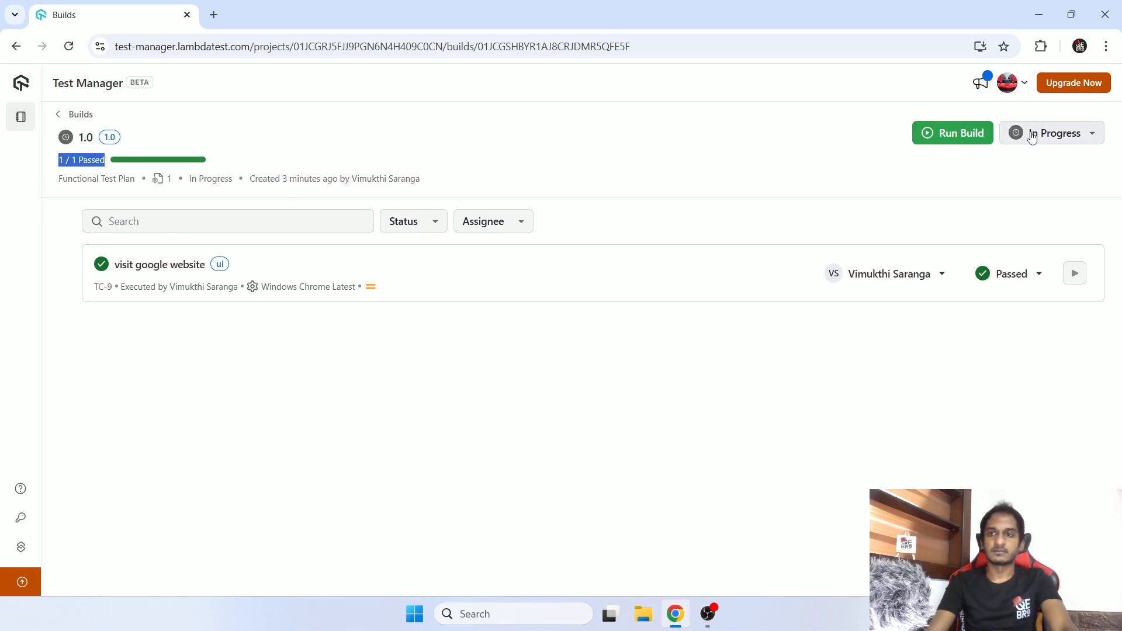
click(1034, 133)
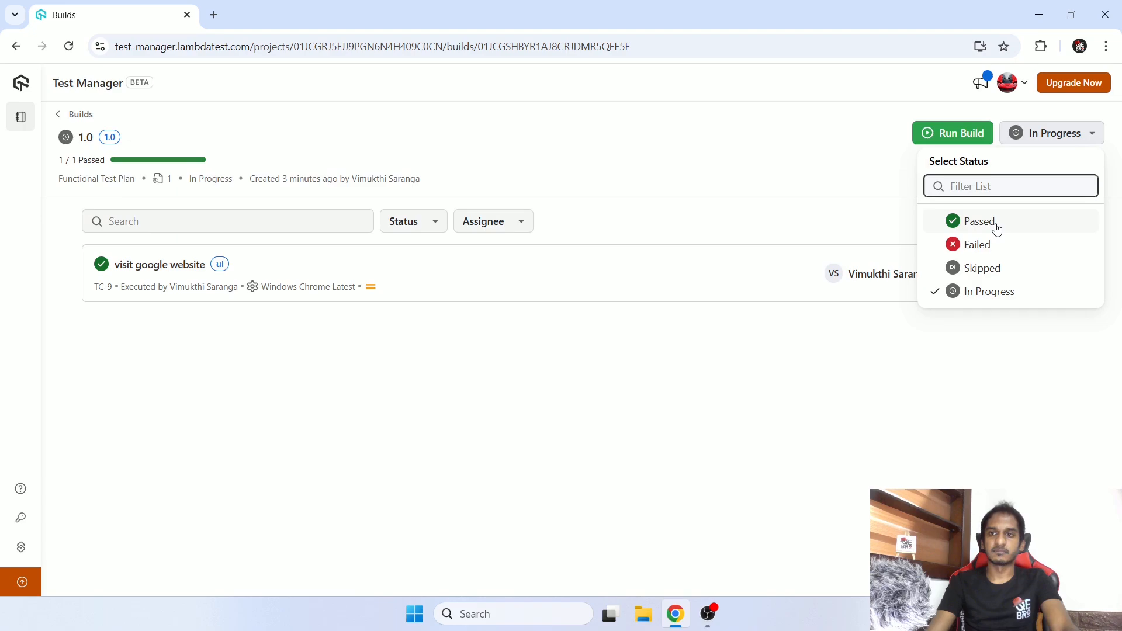
click(999, 228)
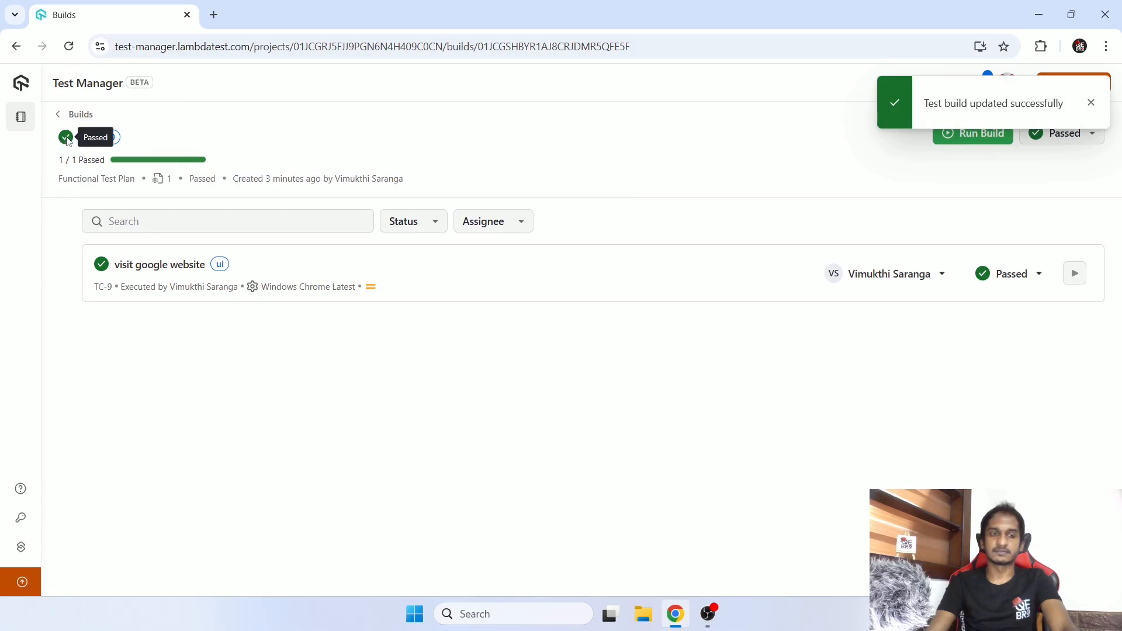
Step: Check the available actions for build 1.0 and for Functional Test Plan in the QE Bro project
click(61, 114)
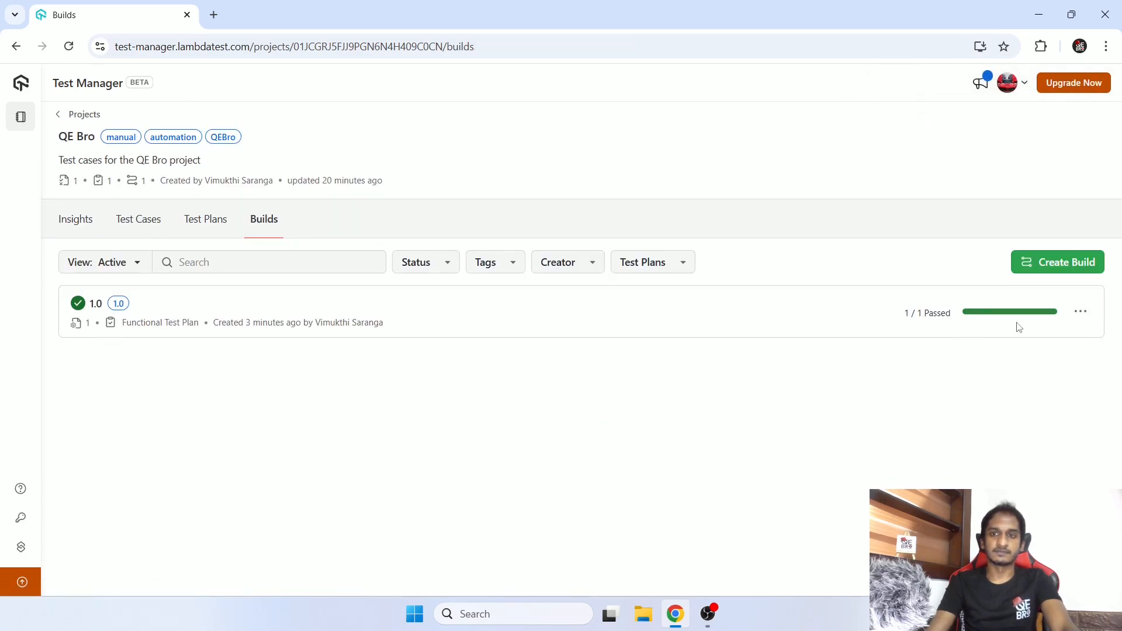
click(1080, 311)
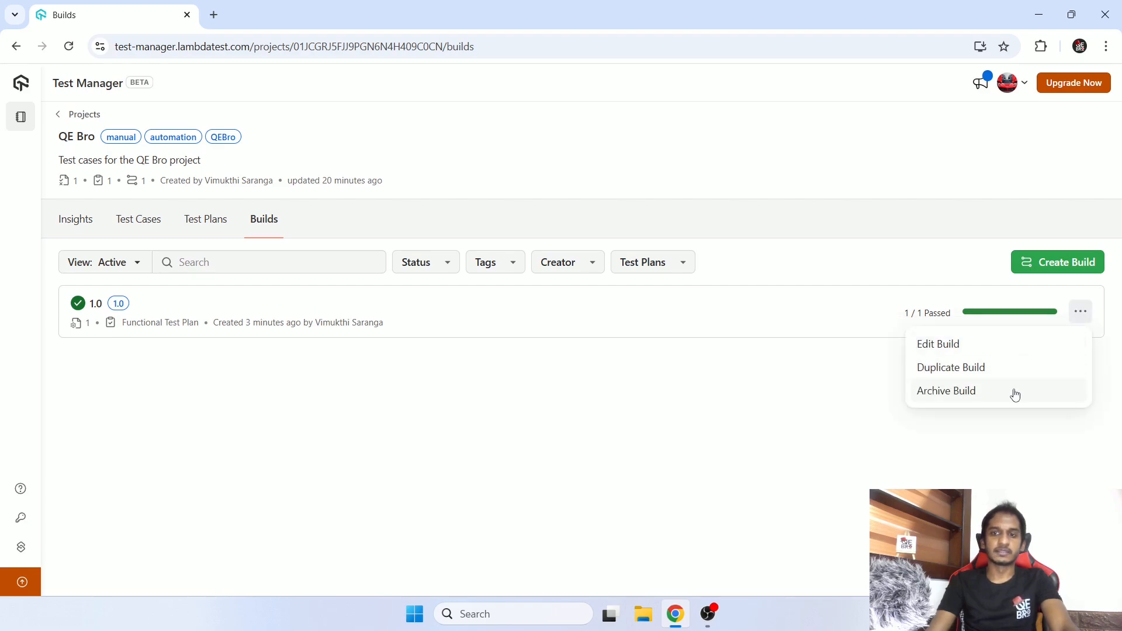
click(743, 396)
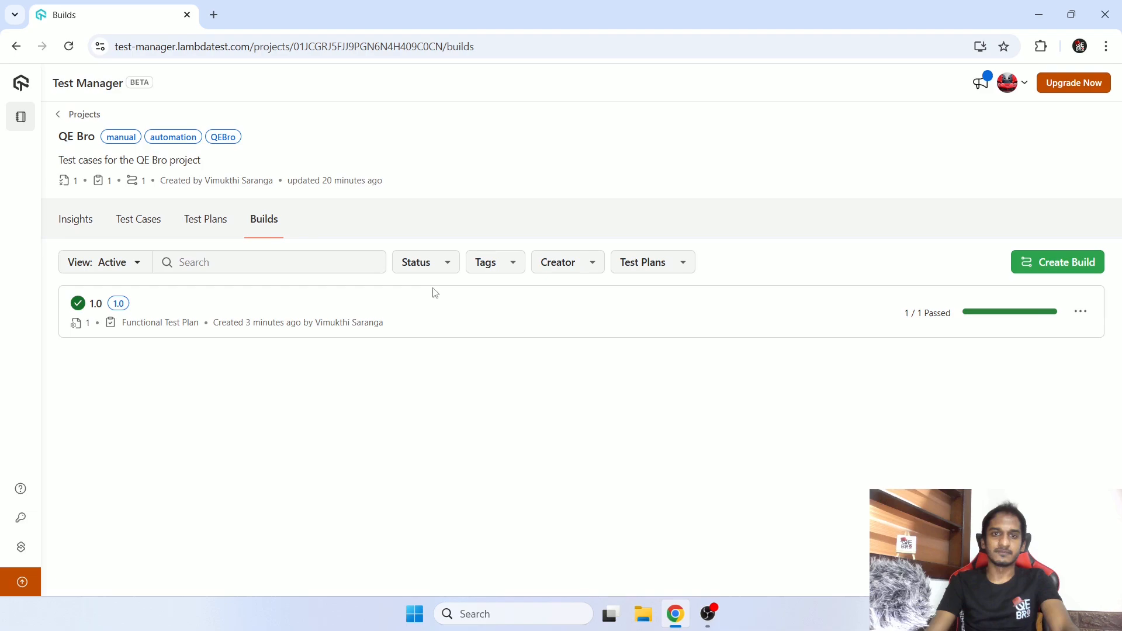
click(200, 226)
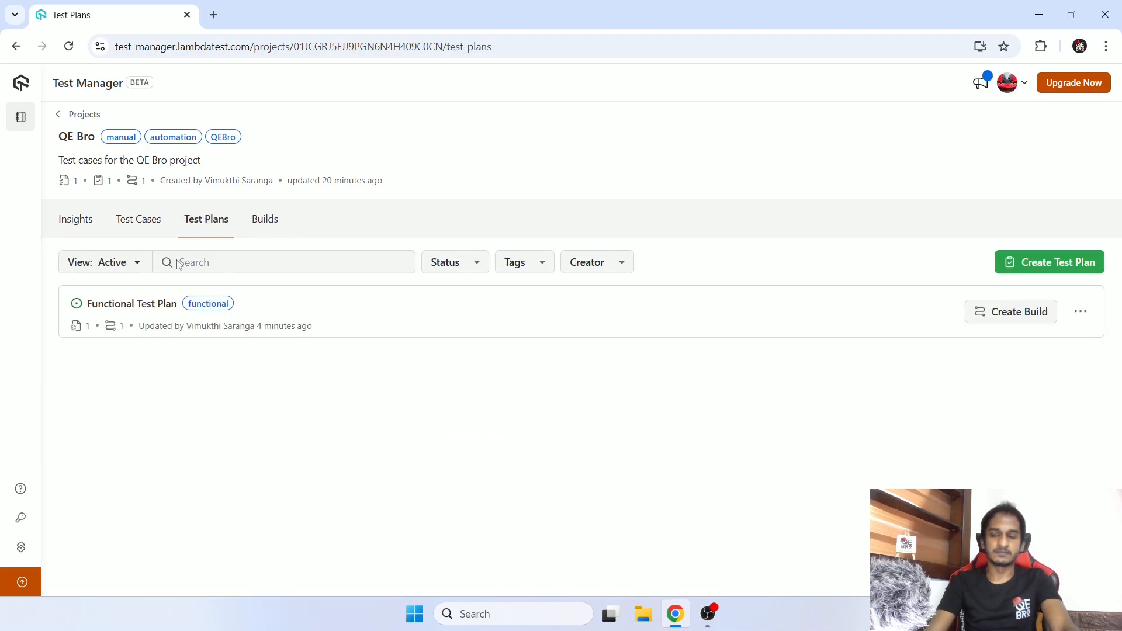
click(1080, 312)
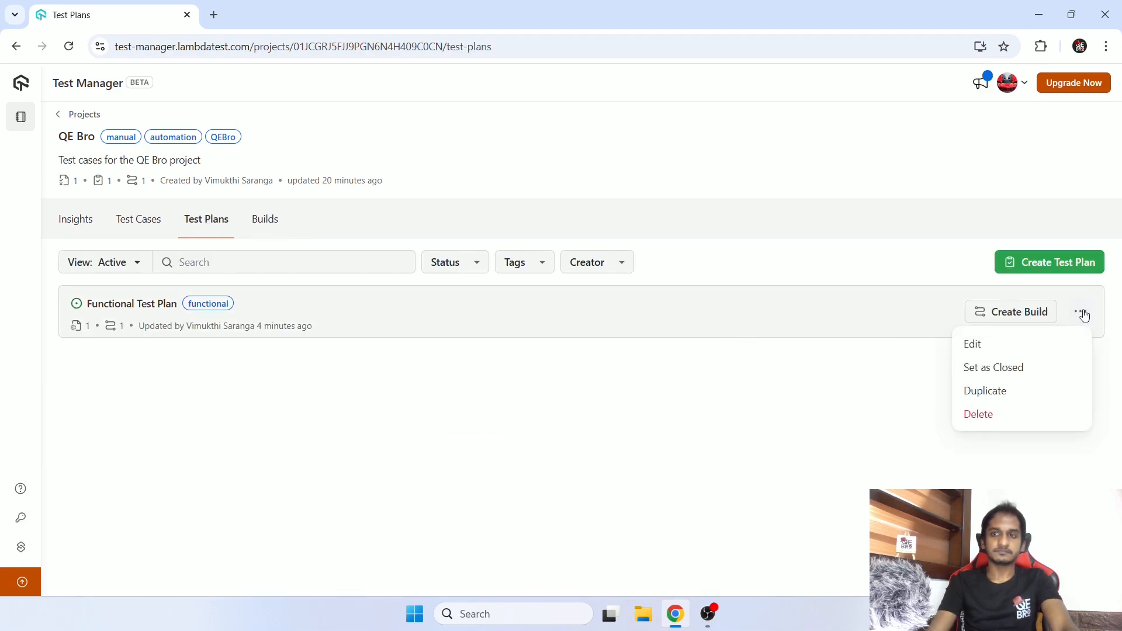
click(804, 432)
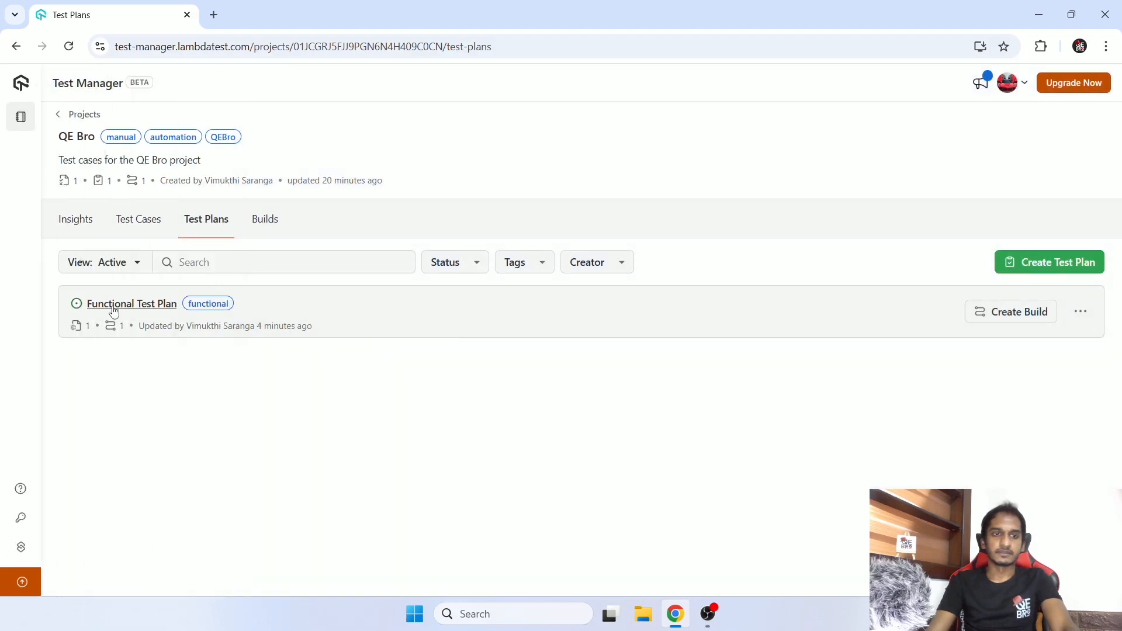
Step: Open Functional Test Plan, review its test cases and build history, and return to the project's test plans
click(116, 305)
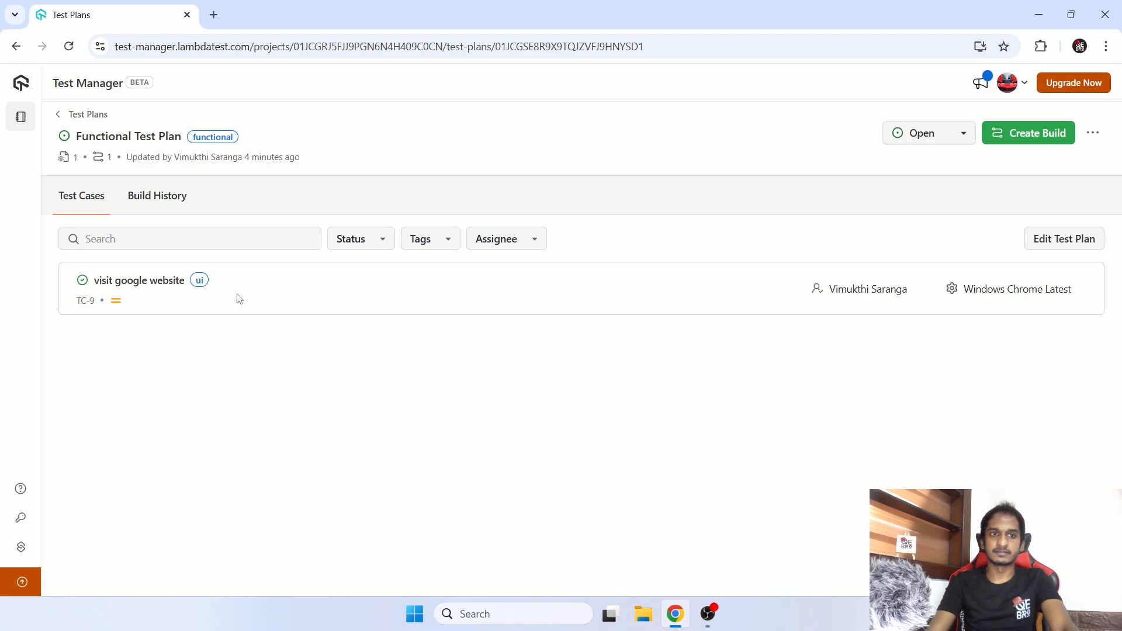
click(173, 201)
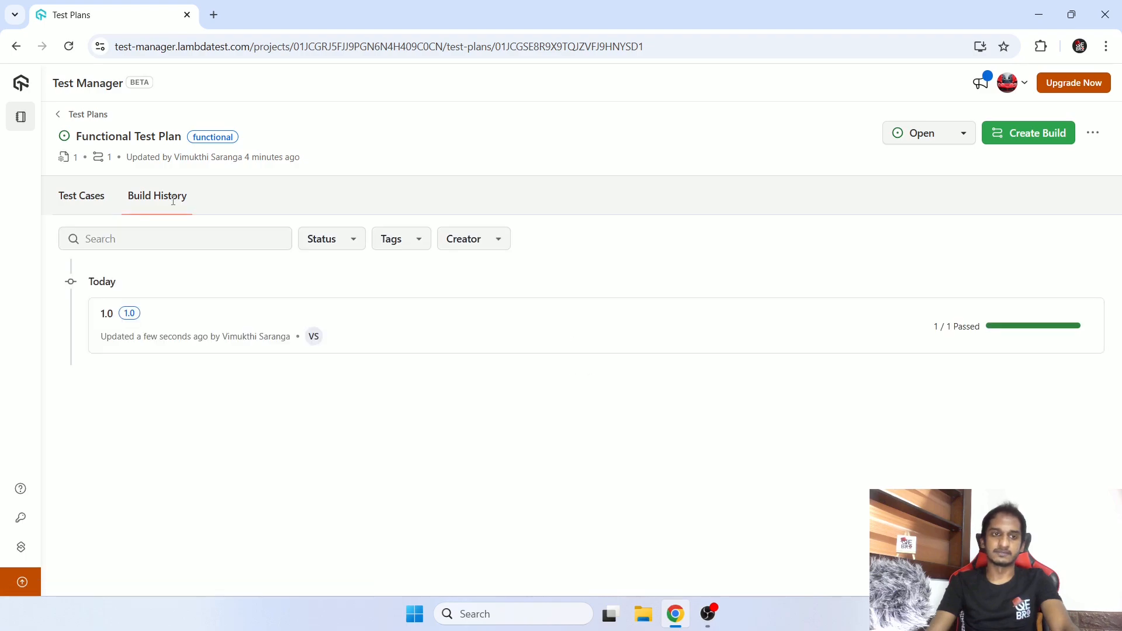
double_click(96, 279)
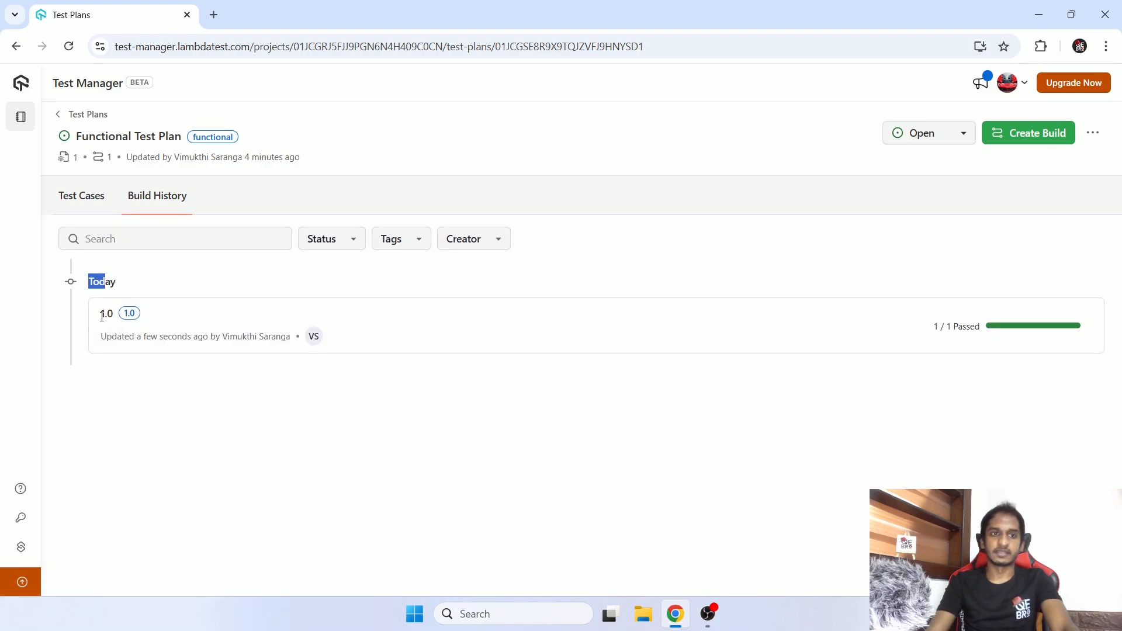
double_click(106, 314)
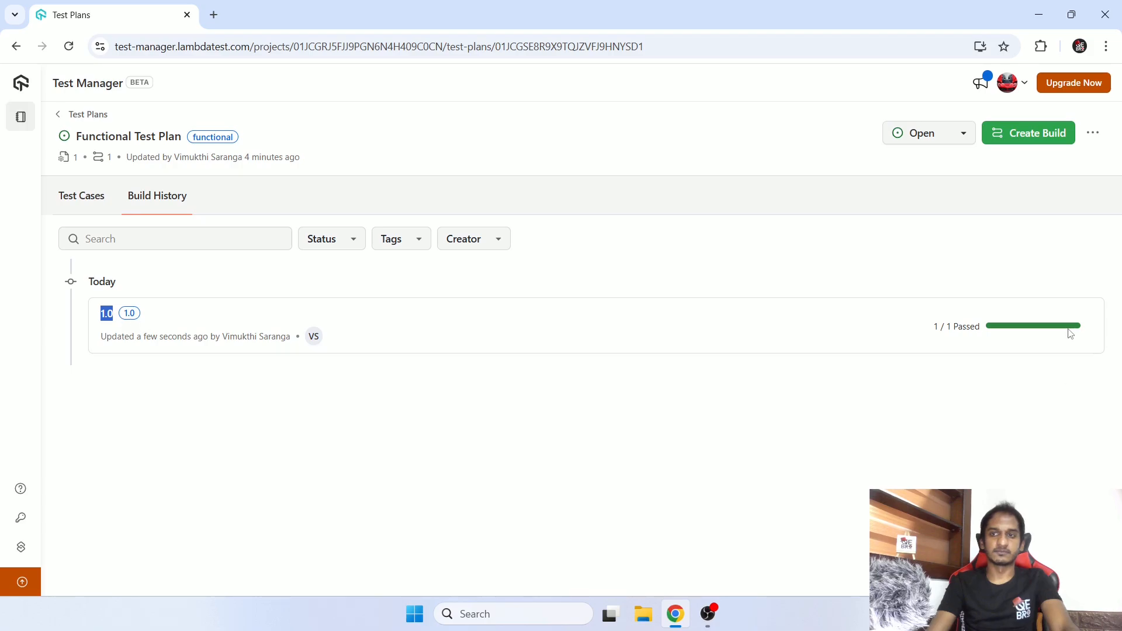
click(76, 116)
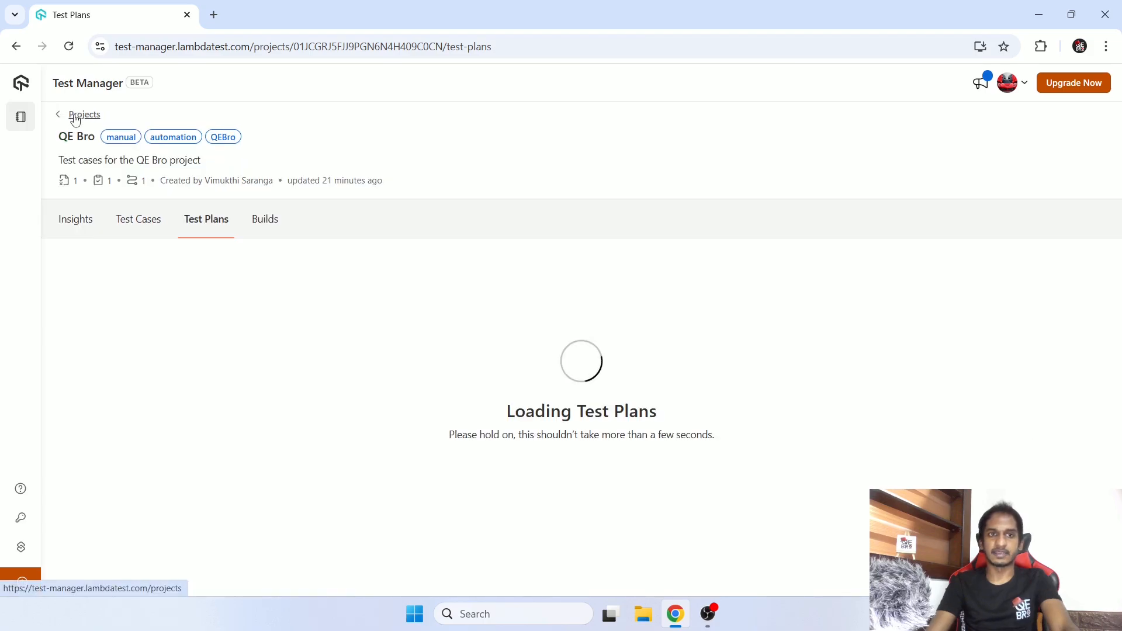
Step: Review the runs, issues and summary of test case "visit google website", then return to QE Bro, discarding any changes
click(135, 221)
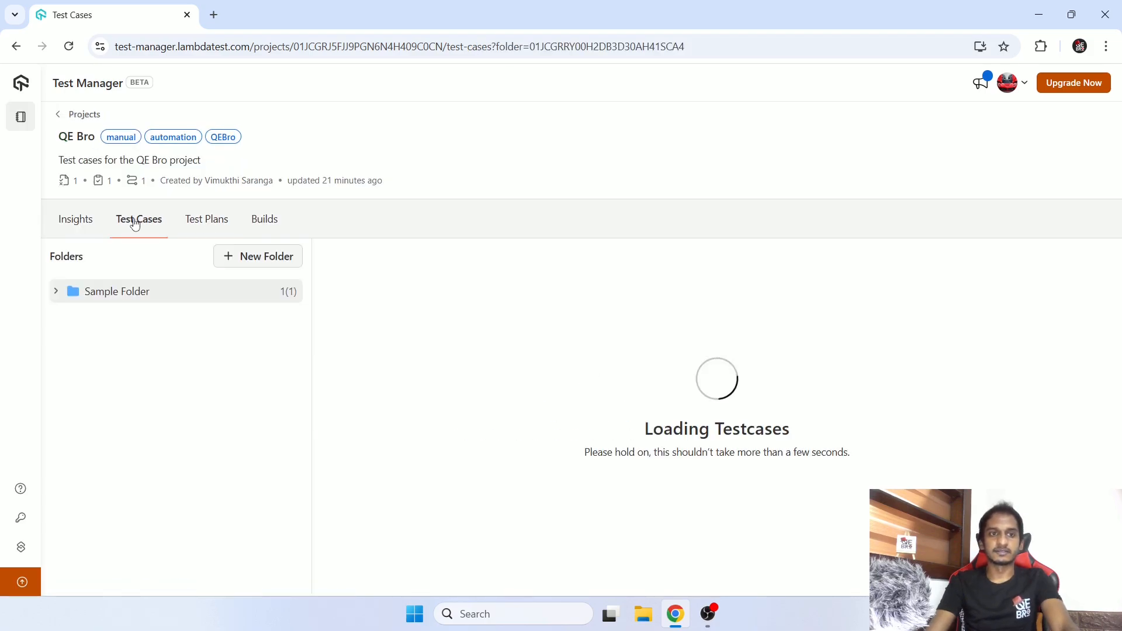
click(409, 329)
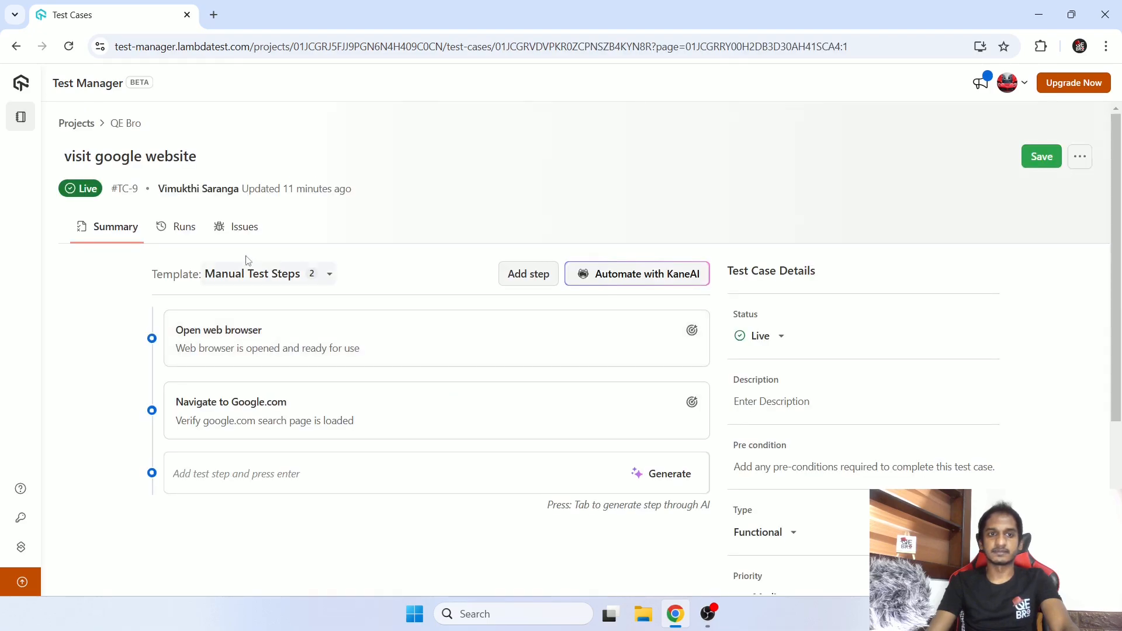
click(183, 234)
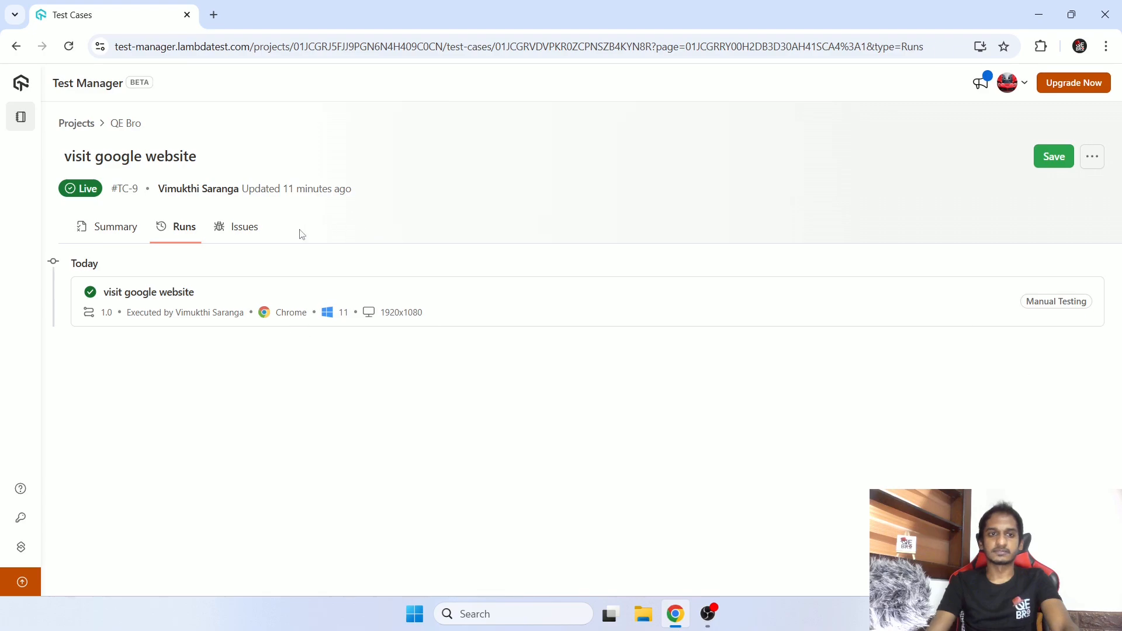
click(246, 232)
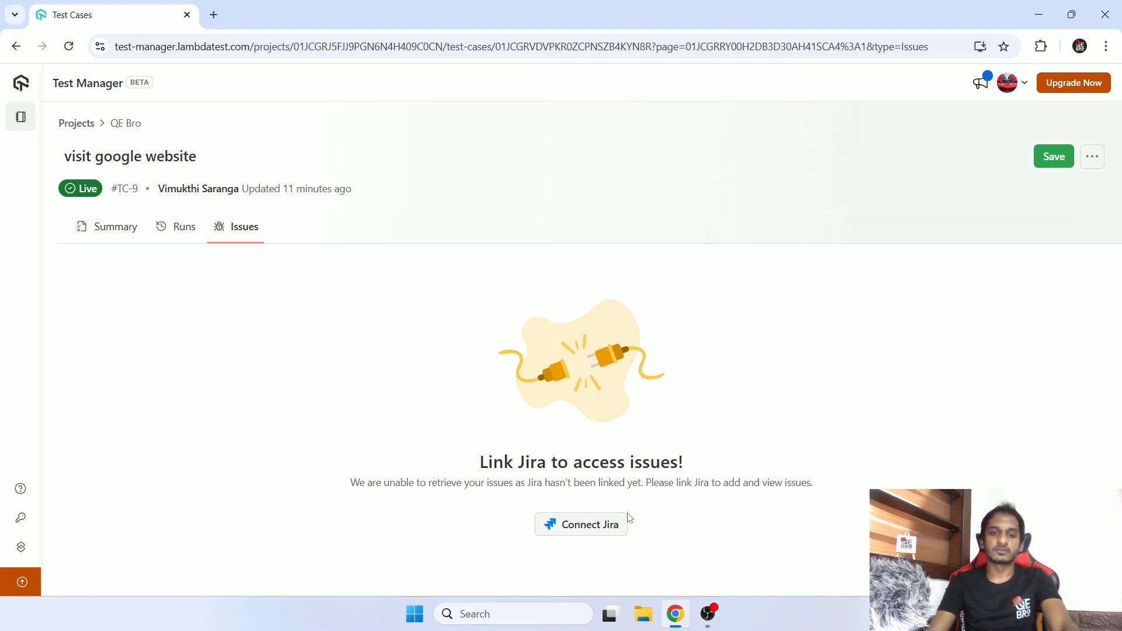
click(129, 236)
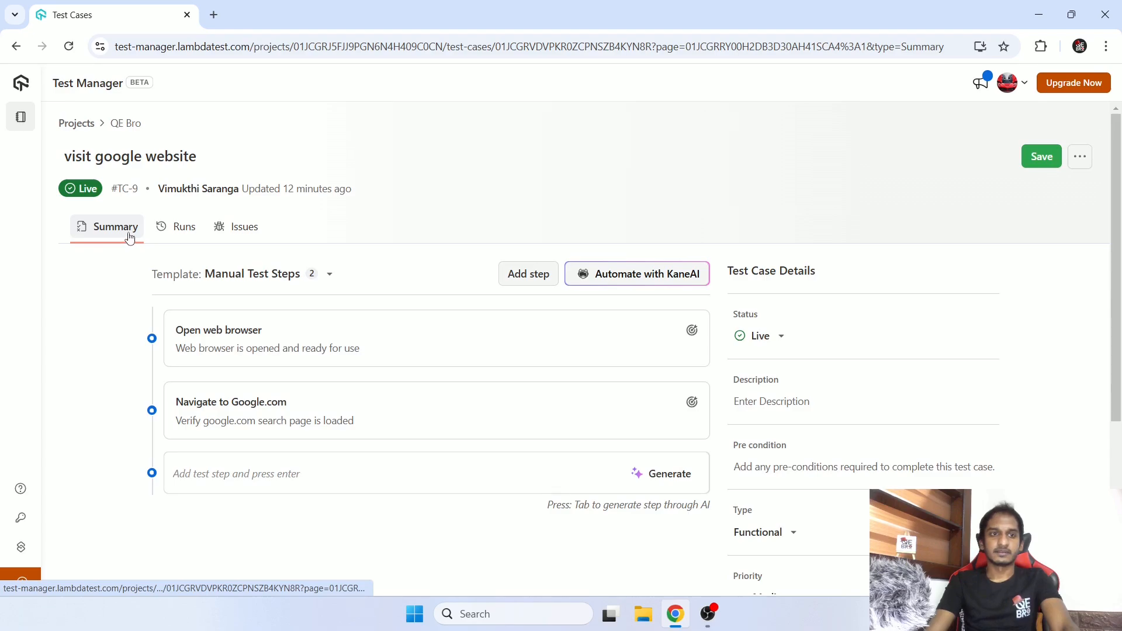
click(121, 124)
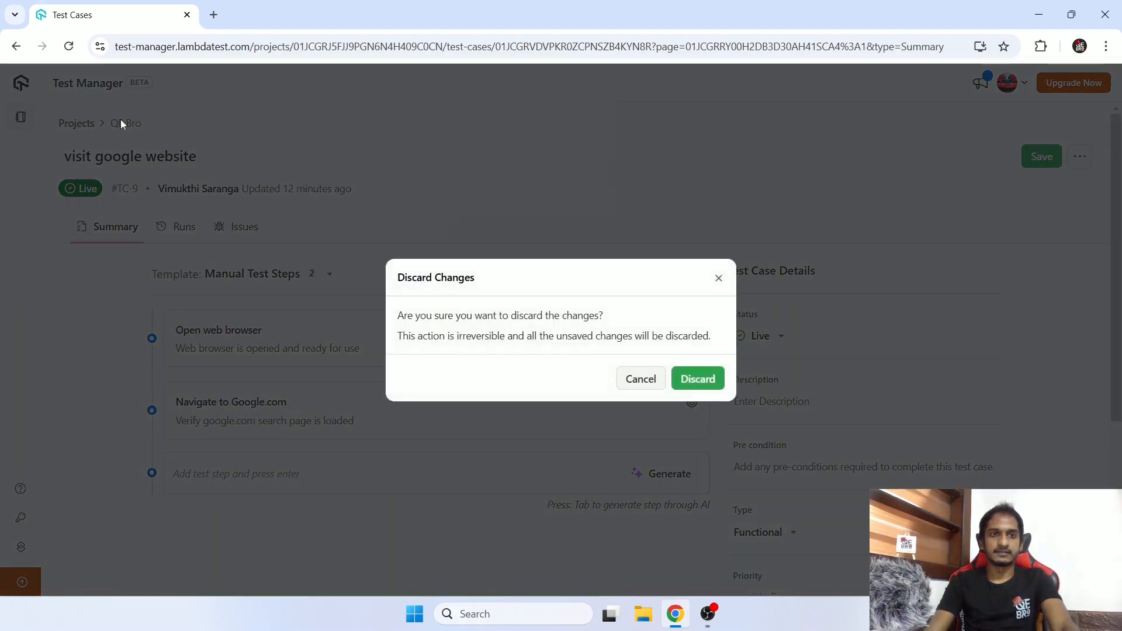
click(706, 385)
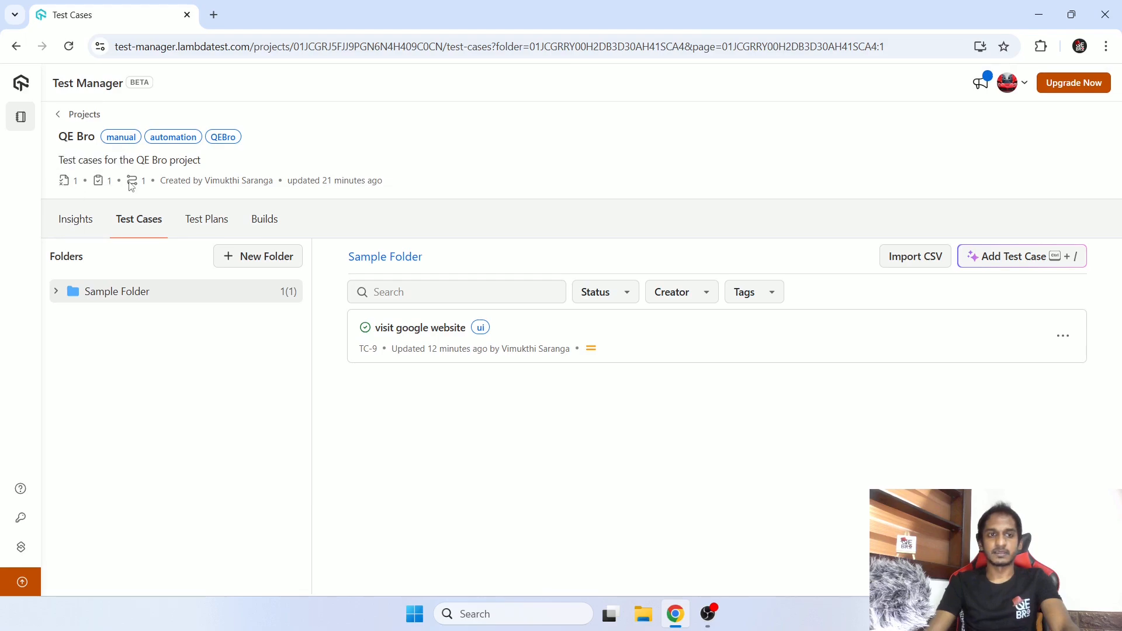
Step: Examine the QE Bro project's insights, including the build summary, test case summary, test case trend and issues trend
drag(58, 137, 91, 137)
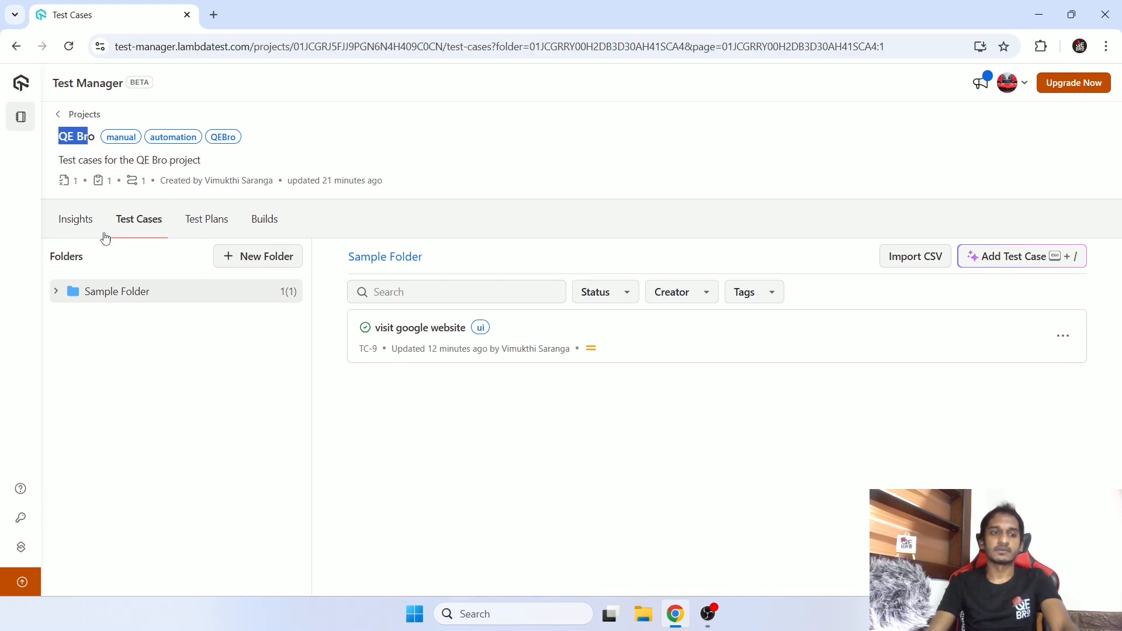
click(83, 223)
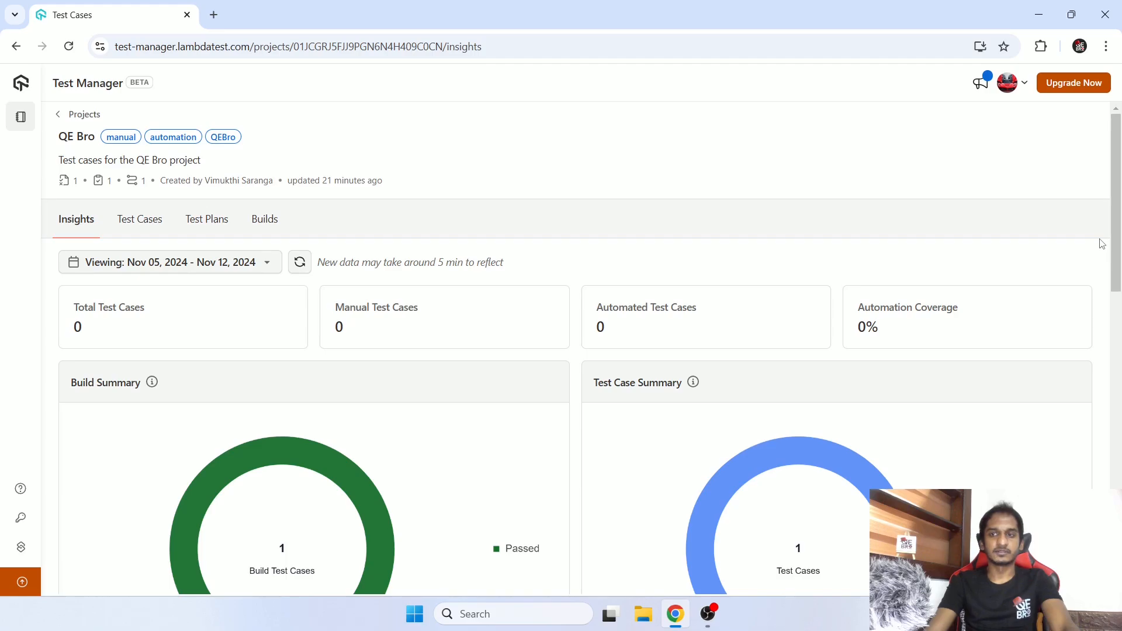
scroll(1102, 244, down, 3)
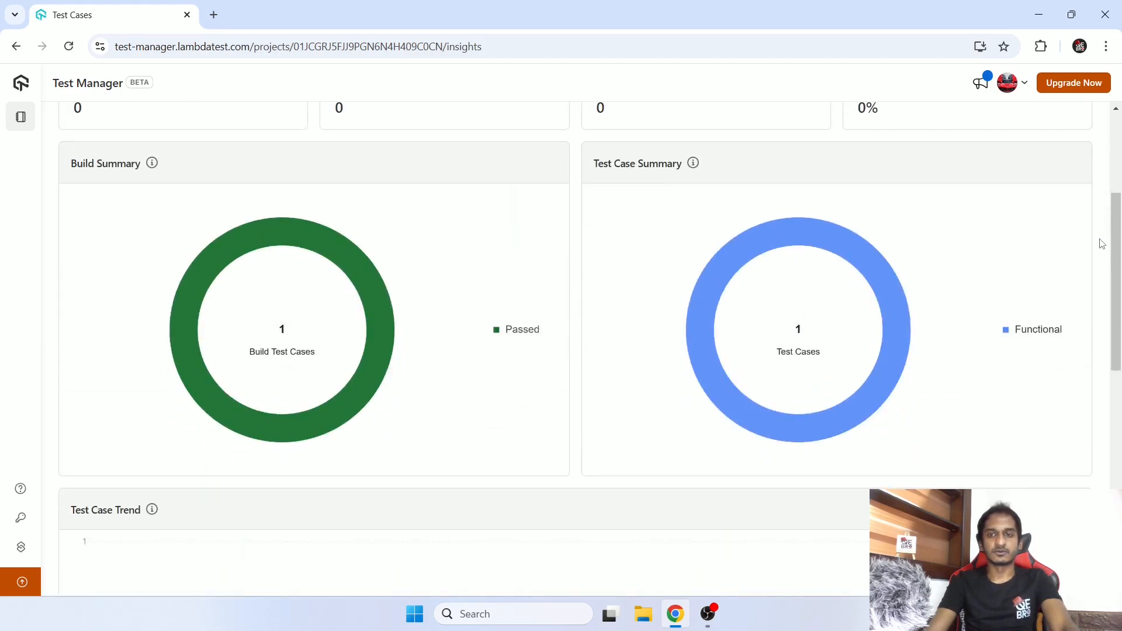
scroll(1102, 244, up, 2)
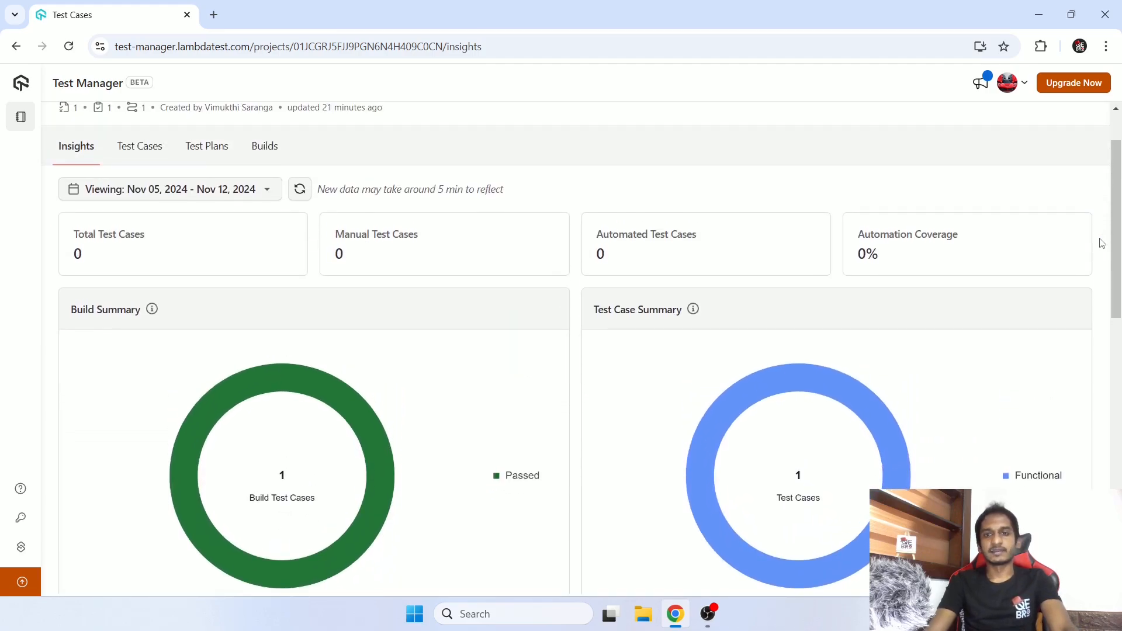
scroll(1101, 244, down, 10)
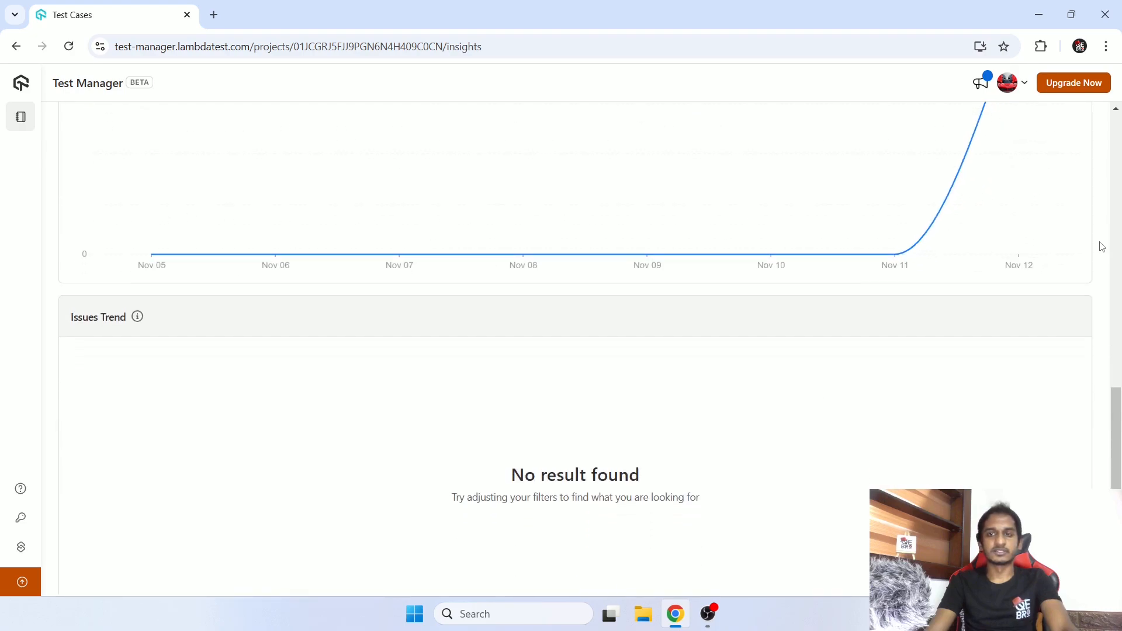
scroll(1102, 247, up, 6)
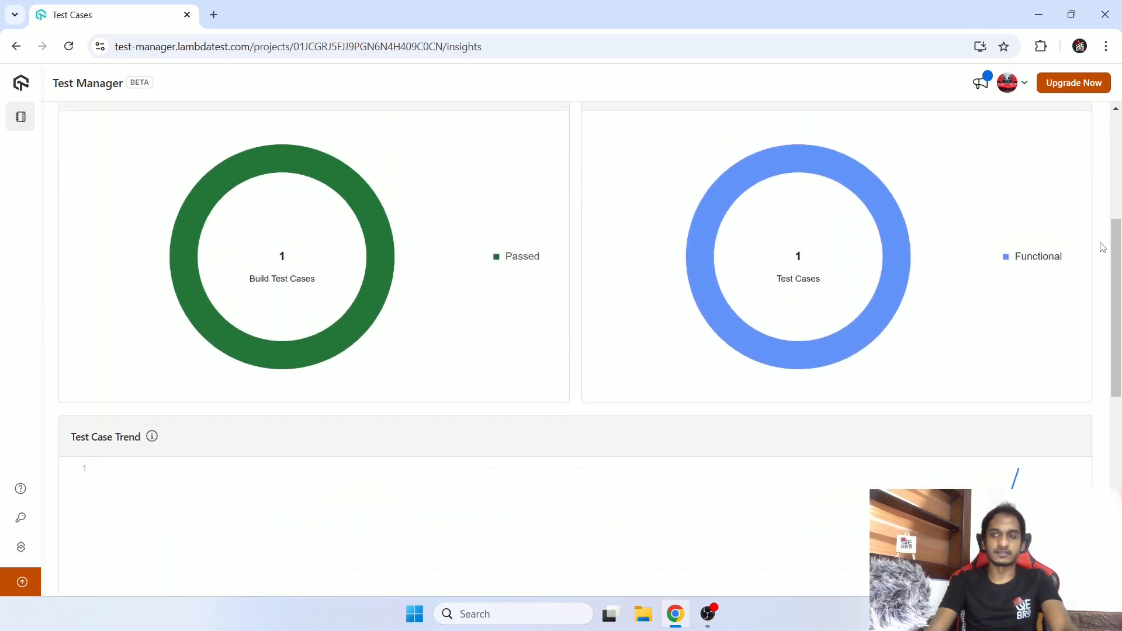
scroll(1101, 246, up, 2)
scroll(1102, 246, up, 2)
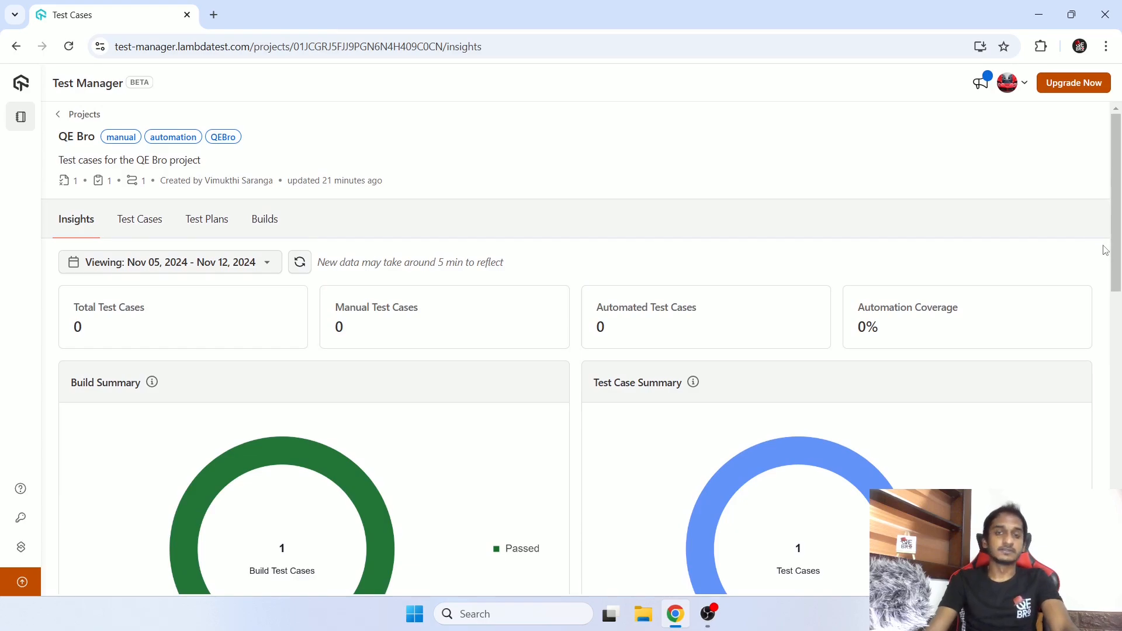
scroll(1104, 252, down, 4)
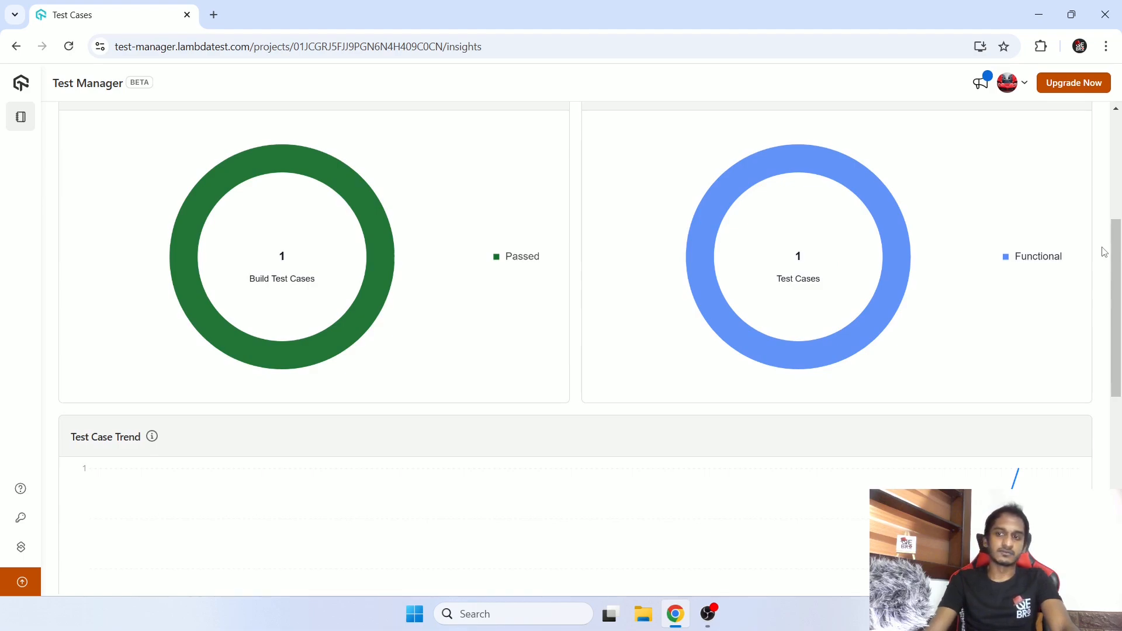
Step: Review the remaining QE Bro insights down to the issues trend, and check the date range presets without changing the range
scroll(1104, 252, down, 2)
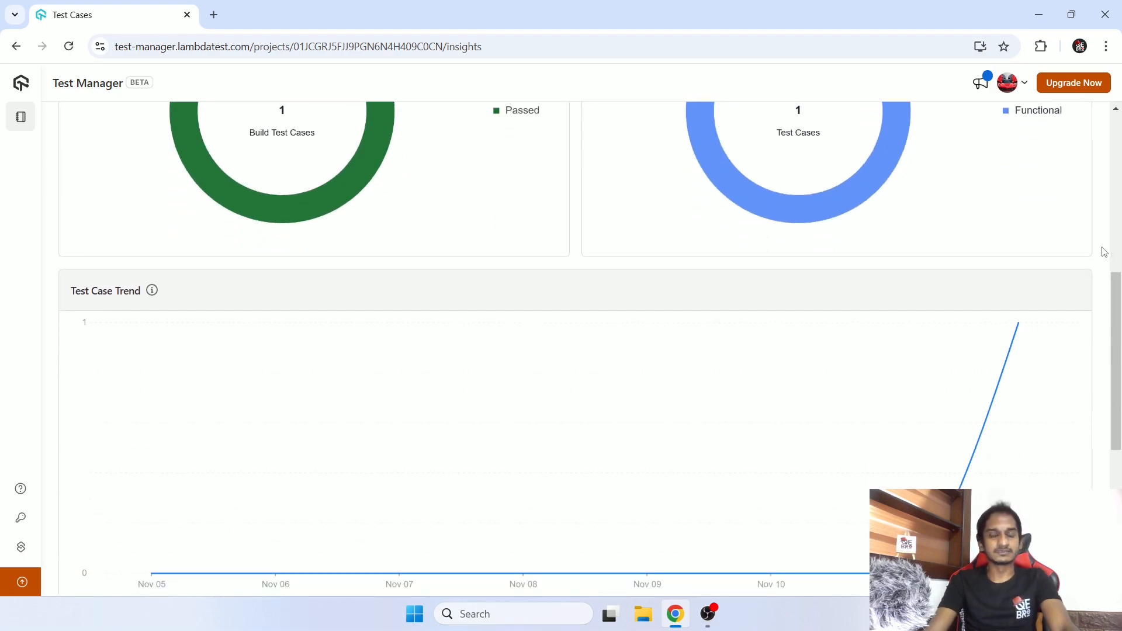
scroll(1104, 252, down, 5)
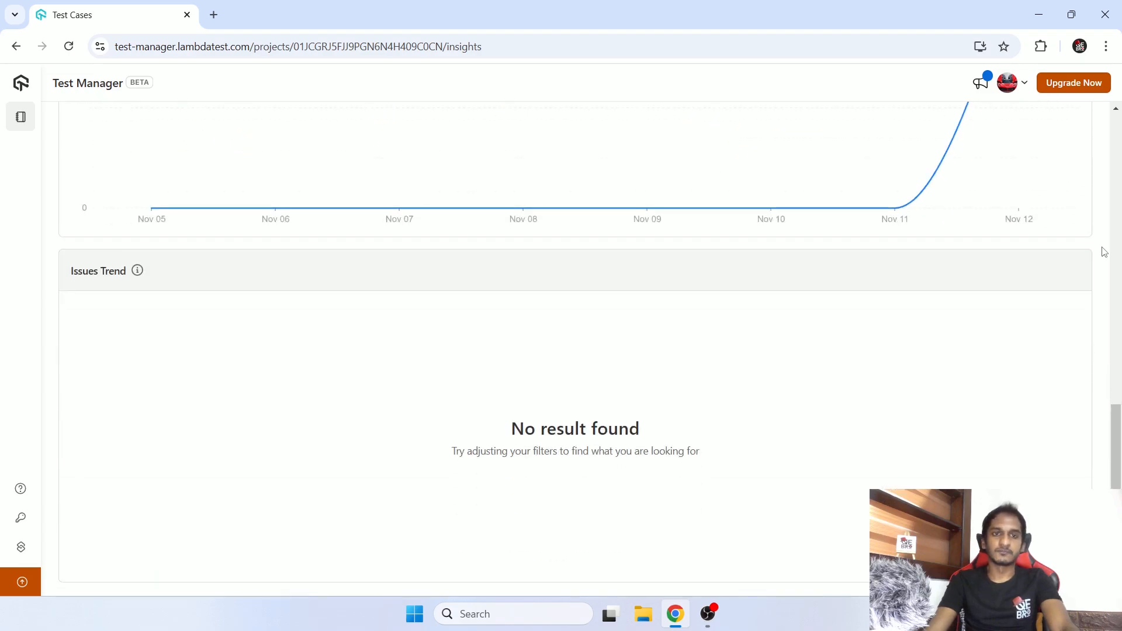
scroll(1104, 252, up, 11)
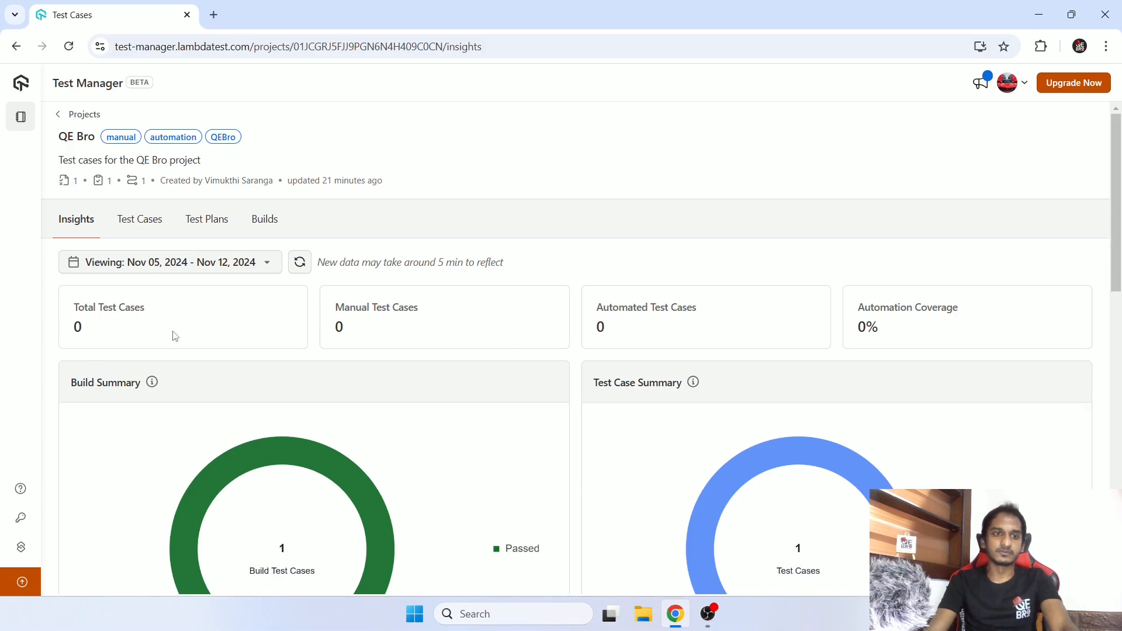
click(173, 264)
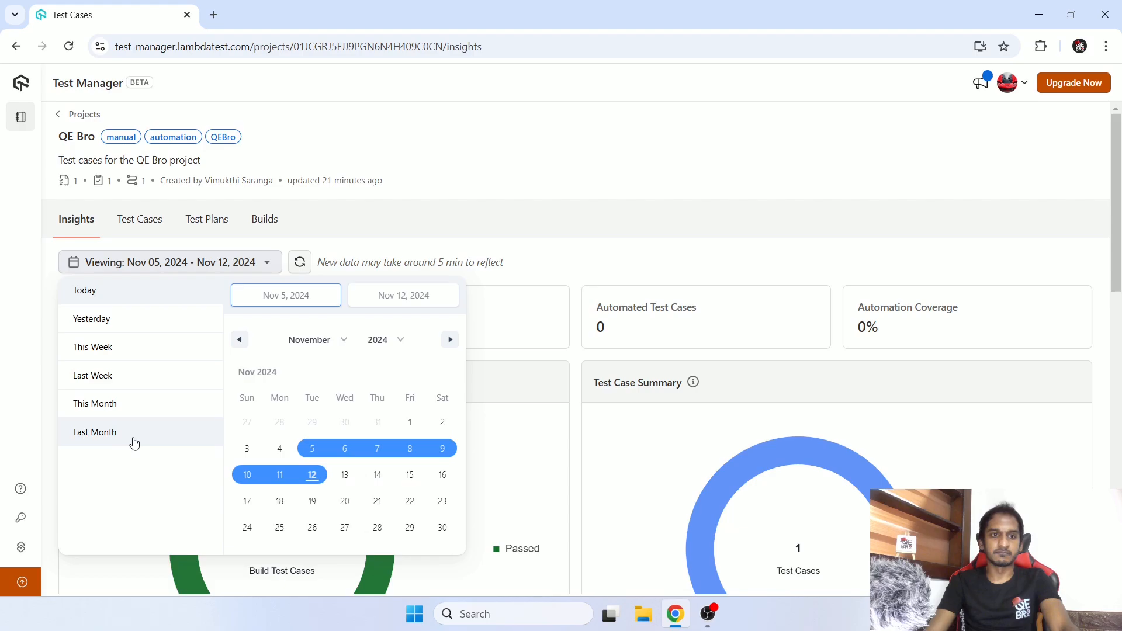
click(532, 175)
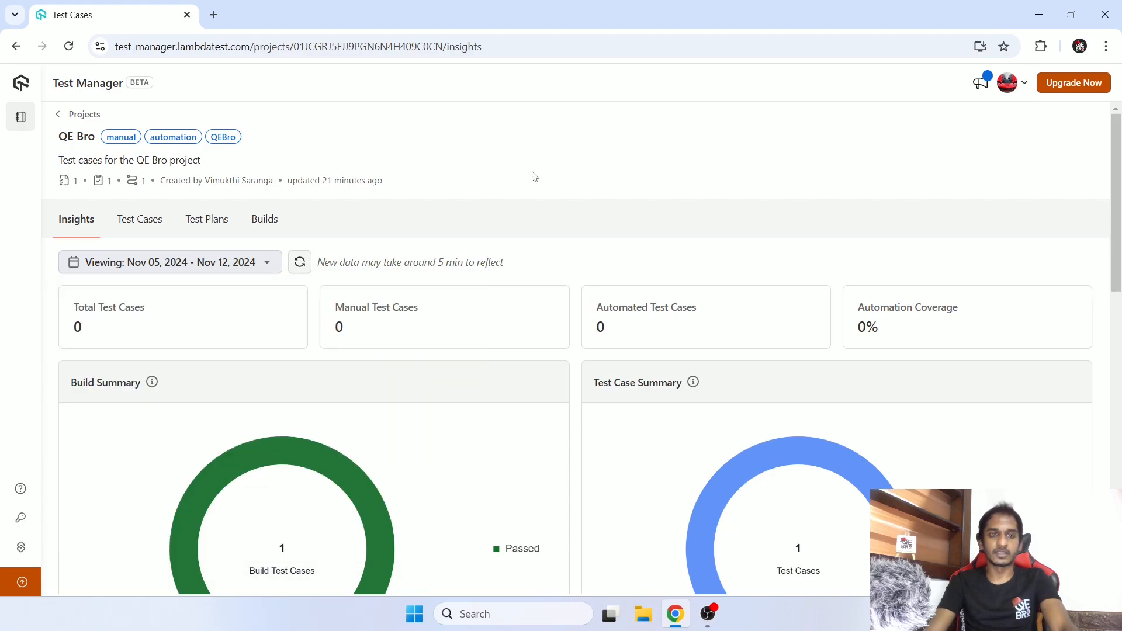
Step: Set the QE Bro insights date range to This Month and sync all widgets data
scroll(456, 251, down, 3)
scroll(309, 176, up, 1)
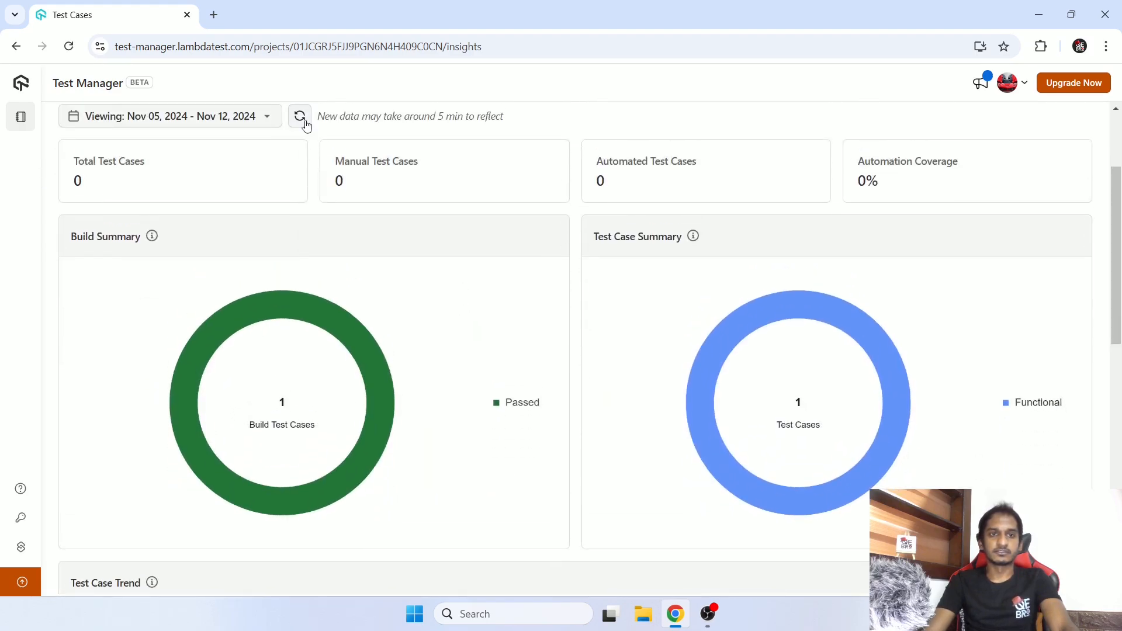
click(299, 116)
scroll(261, 144, up, 2)
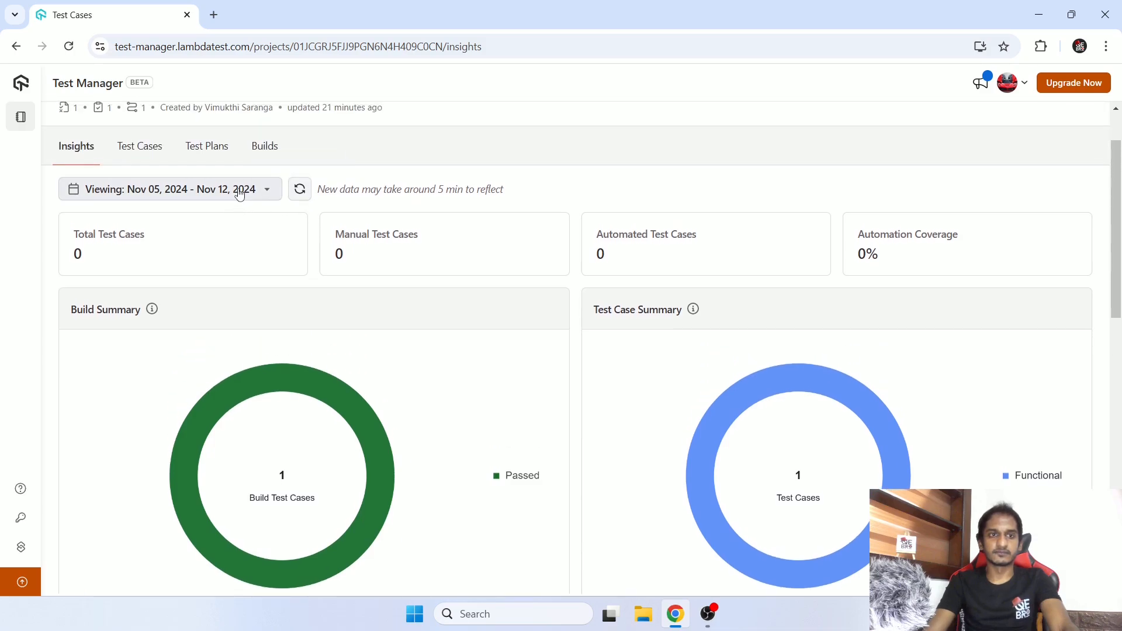
click(241, 191)
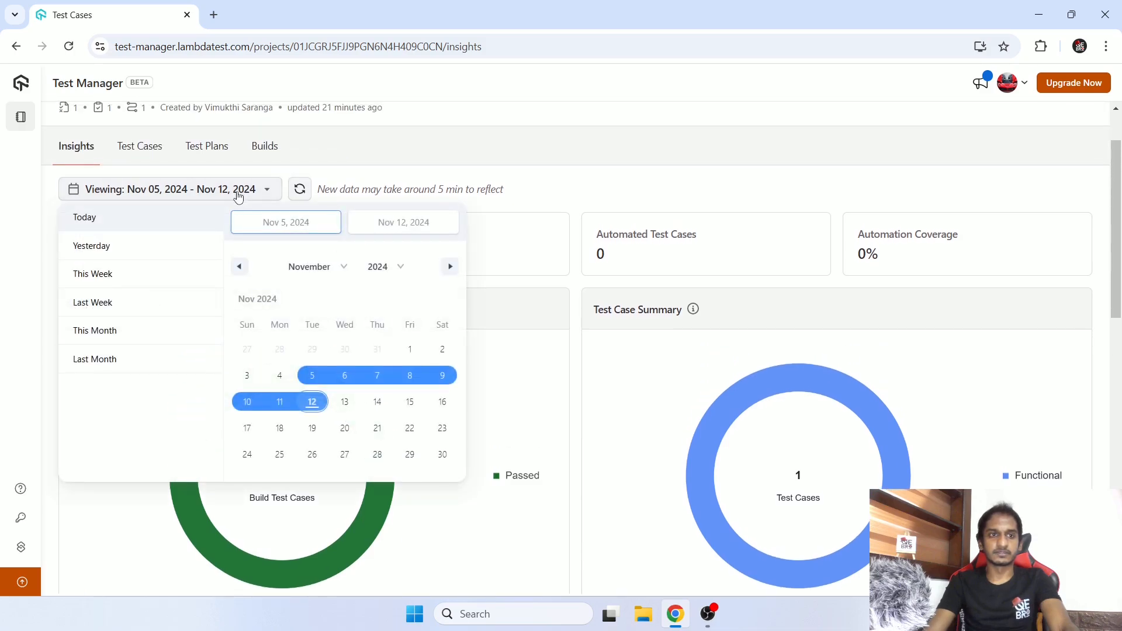
click(158, 332)
click(529, 180)
click(300, 189)
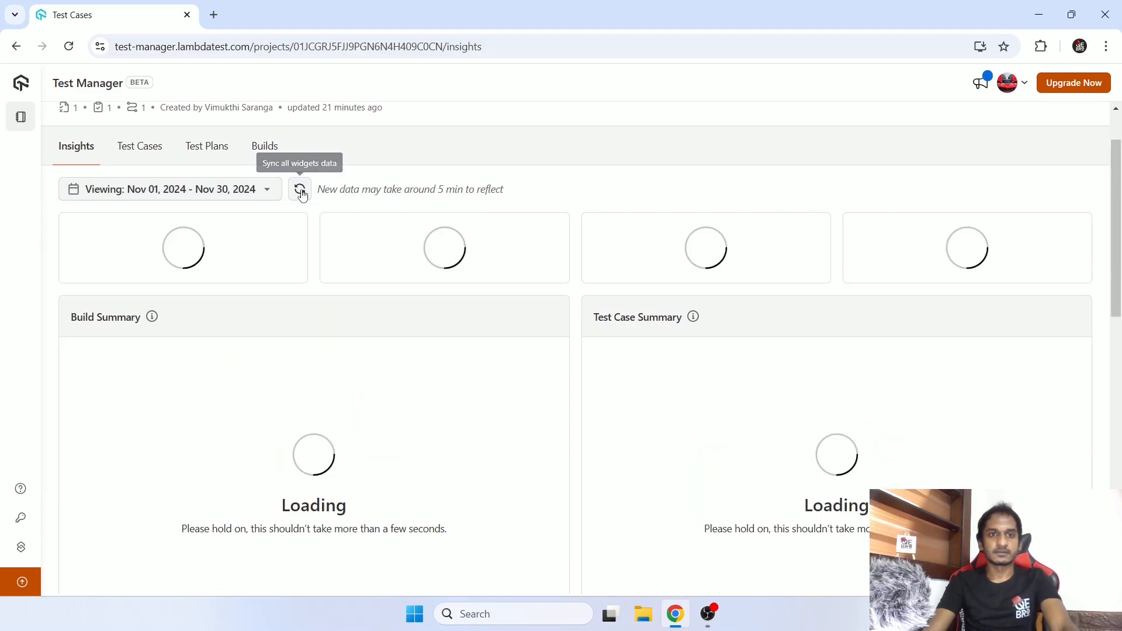
scroll(315, 277, up, 2)
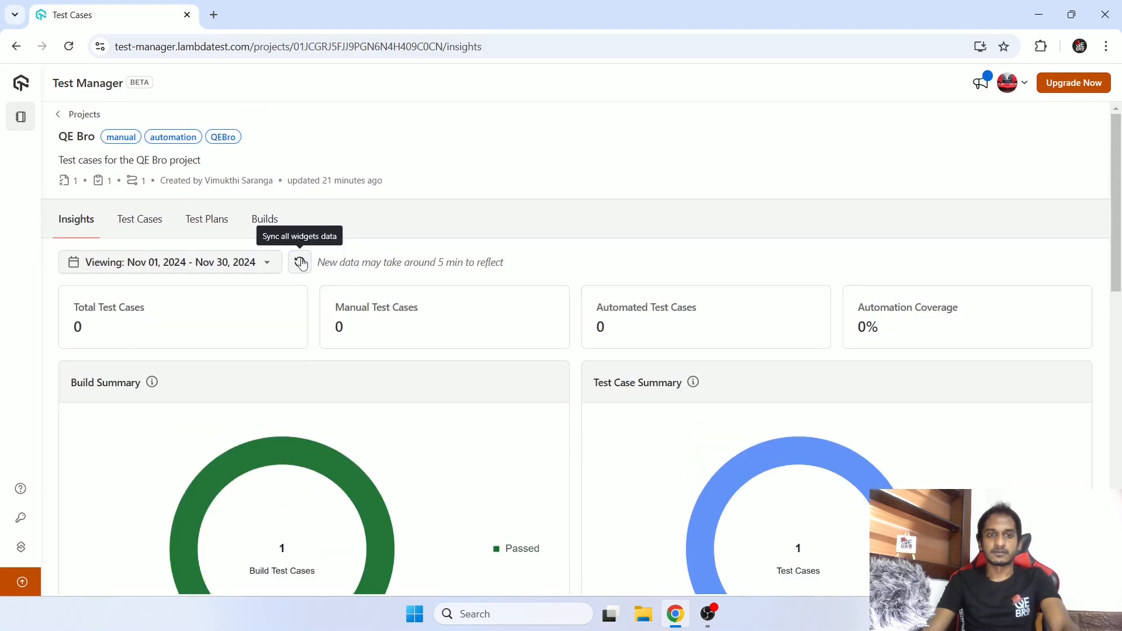
Step: Examine the data refresh note, build and test case summaries, test case trend and issues trend for the selected month
drag(324, 262, 508, 270)
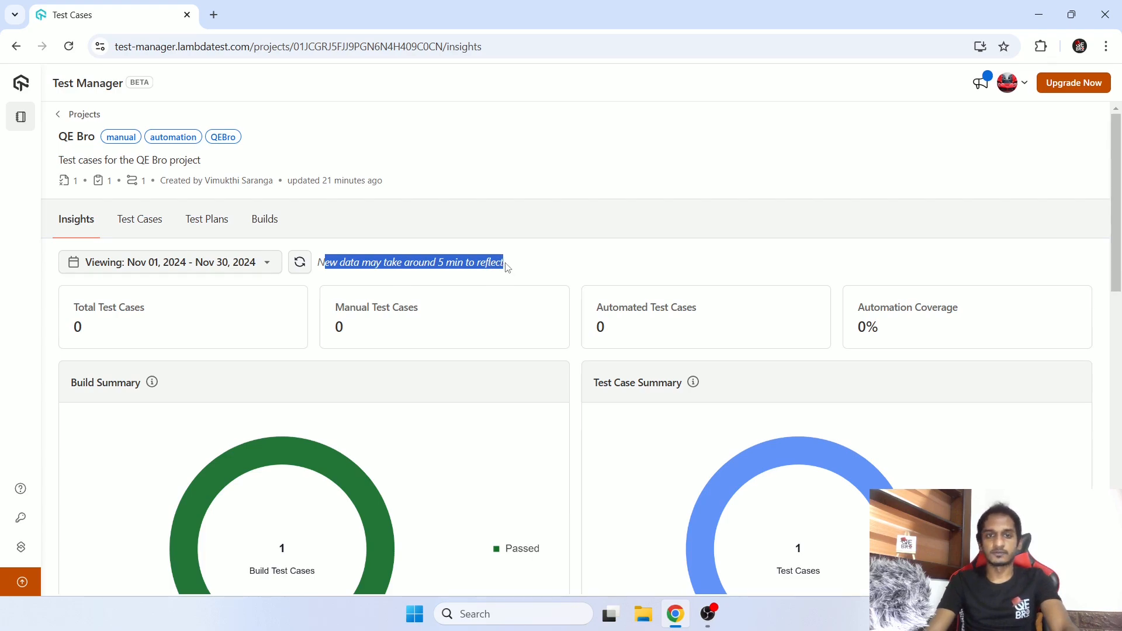
scroll(508, 268, down, 4)
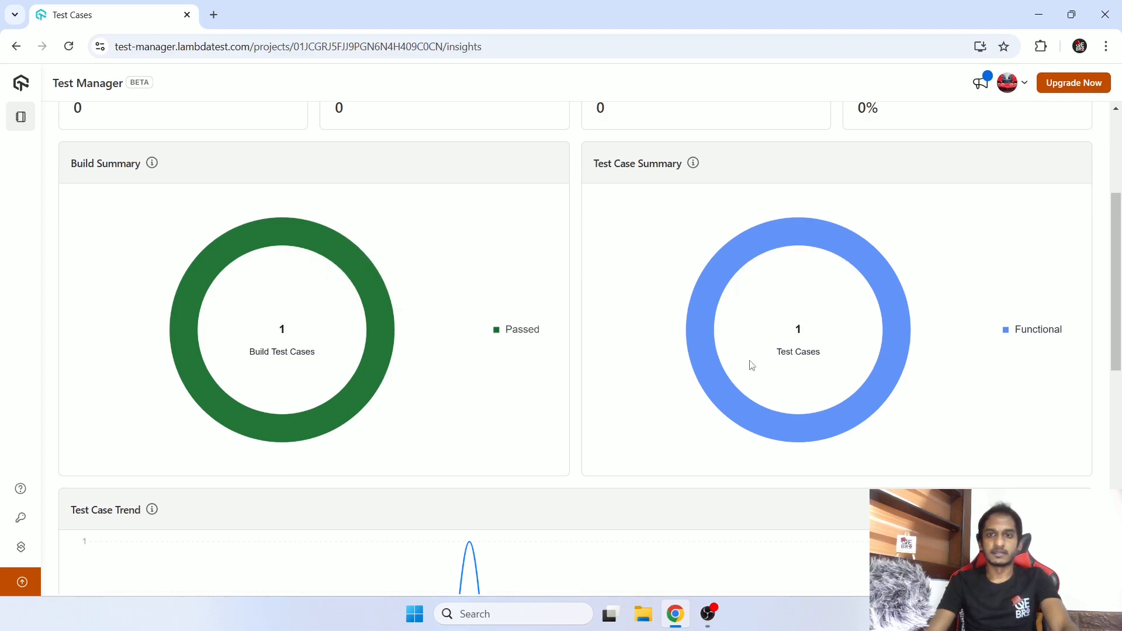
scroll(751, 362, down, 5)
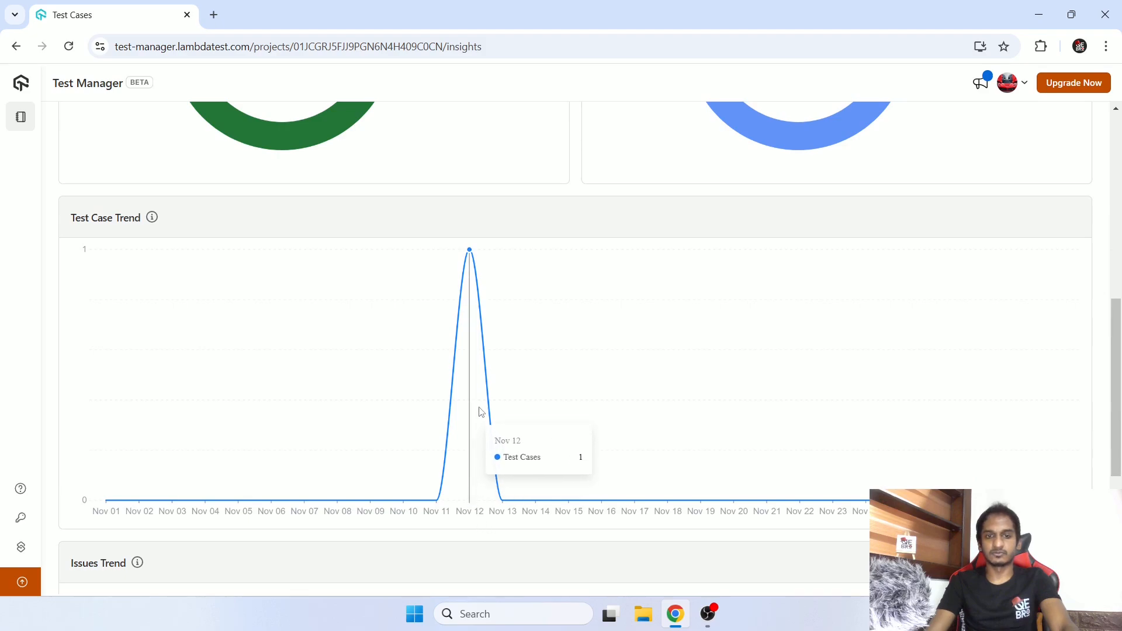
scroll(552, 380, down, 5)
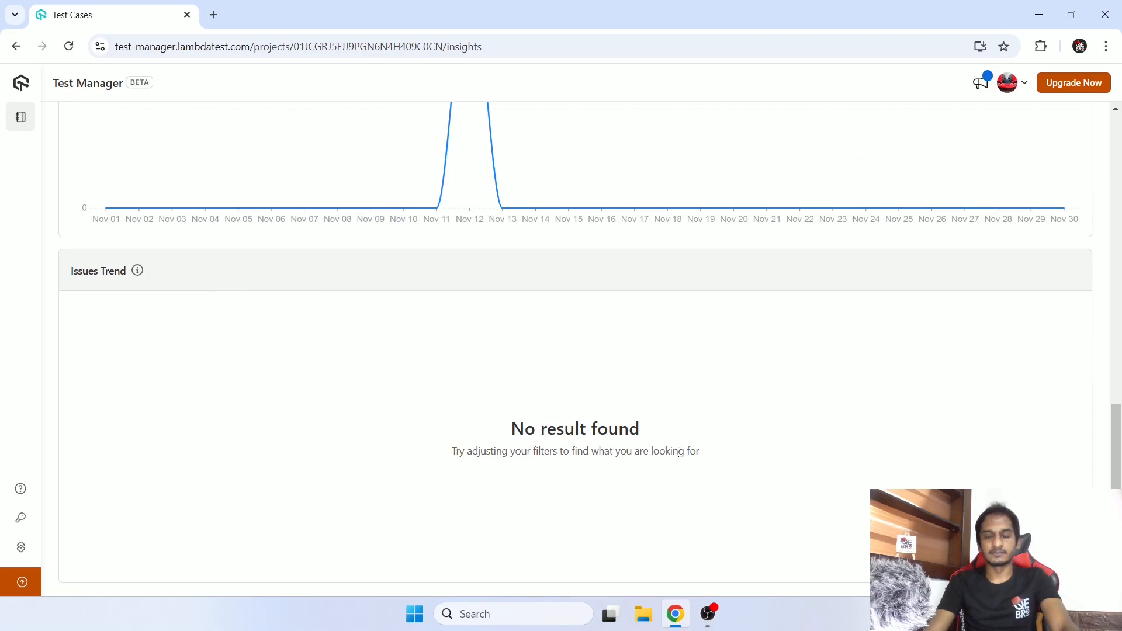
scroll(680, 453, up, 10)
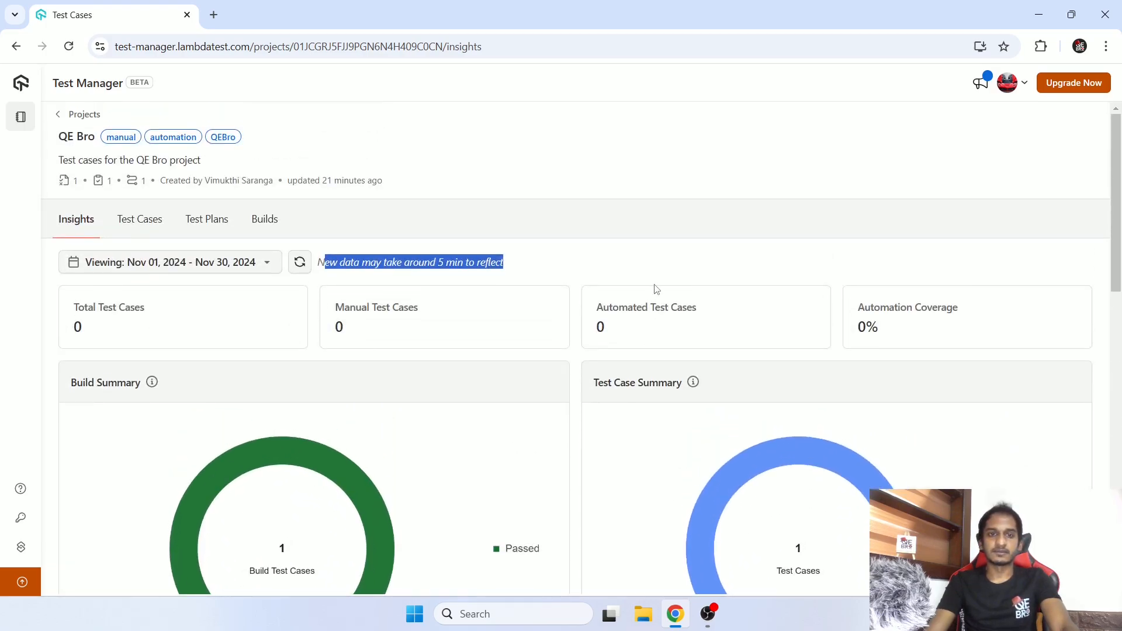
click(654, 260)
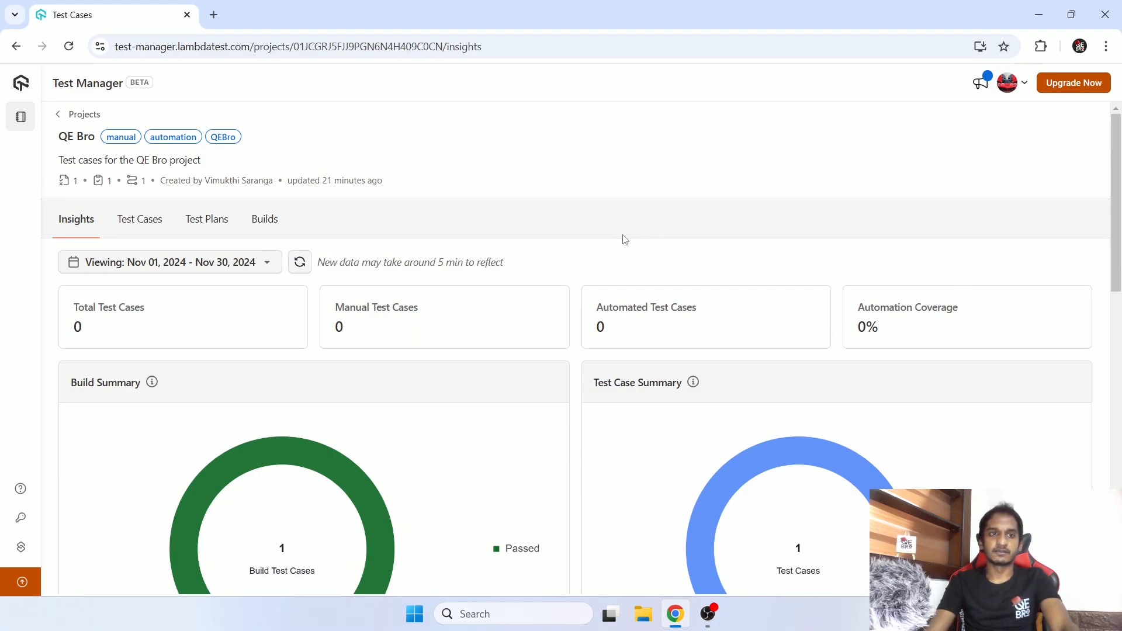
scroll(625, 240, down, 10)
scroll(623, 242, up, 3)
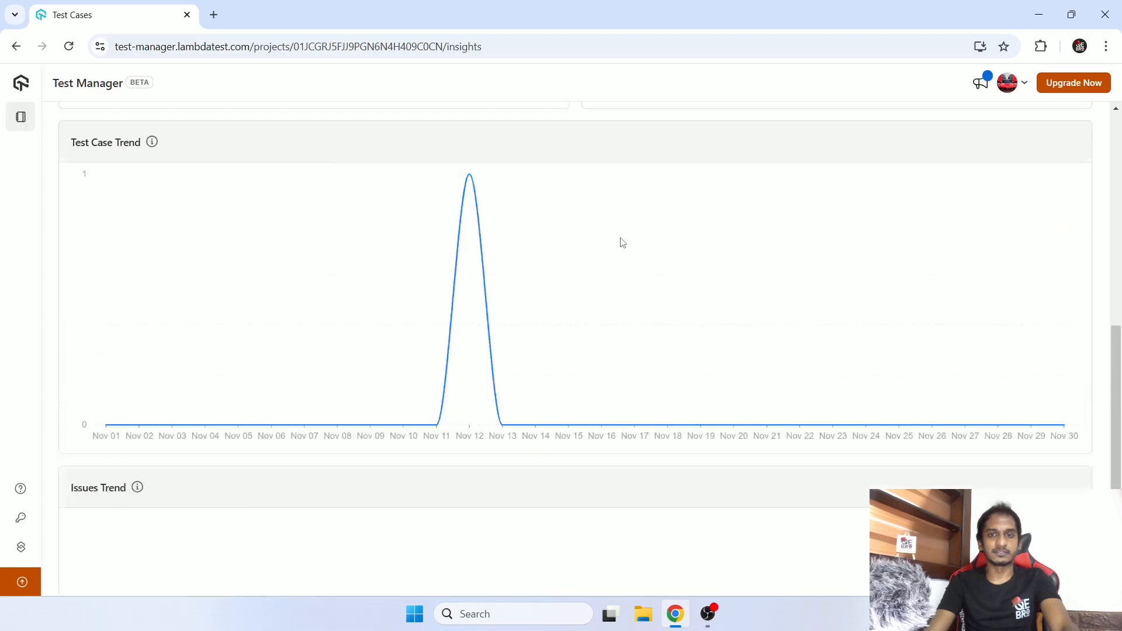
scroll(622, 242, up, 10)
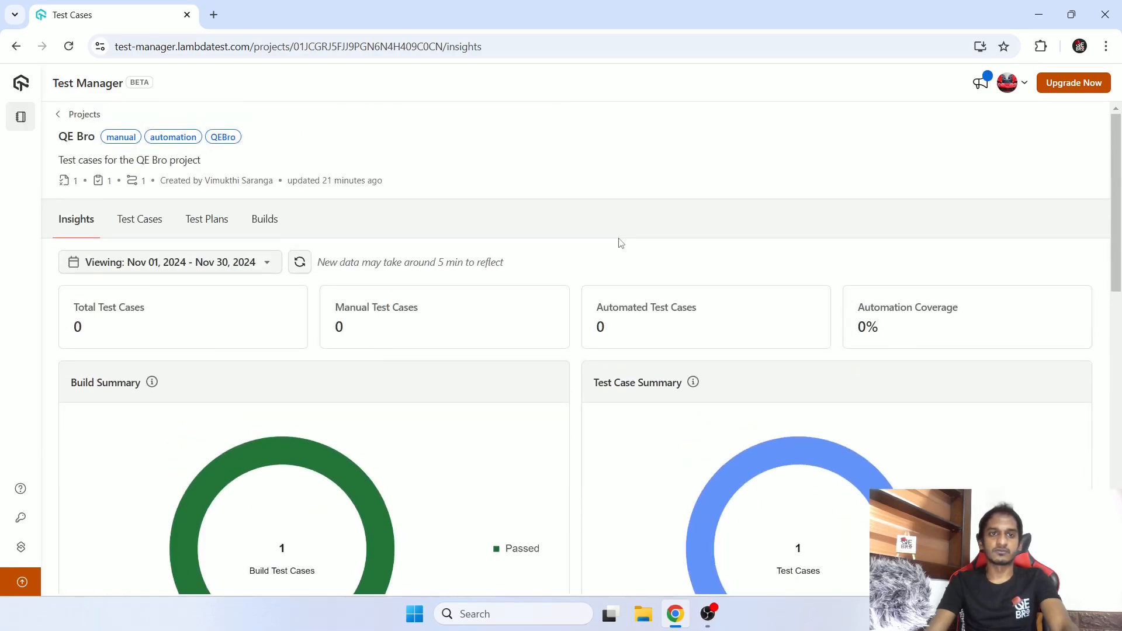
Step: Review the QE Bro project's test cases, test plans and builds, ending on its test cases
click(140, 229)
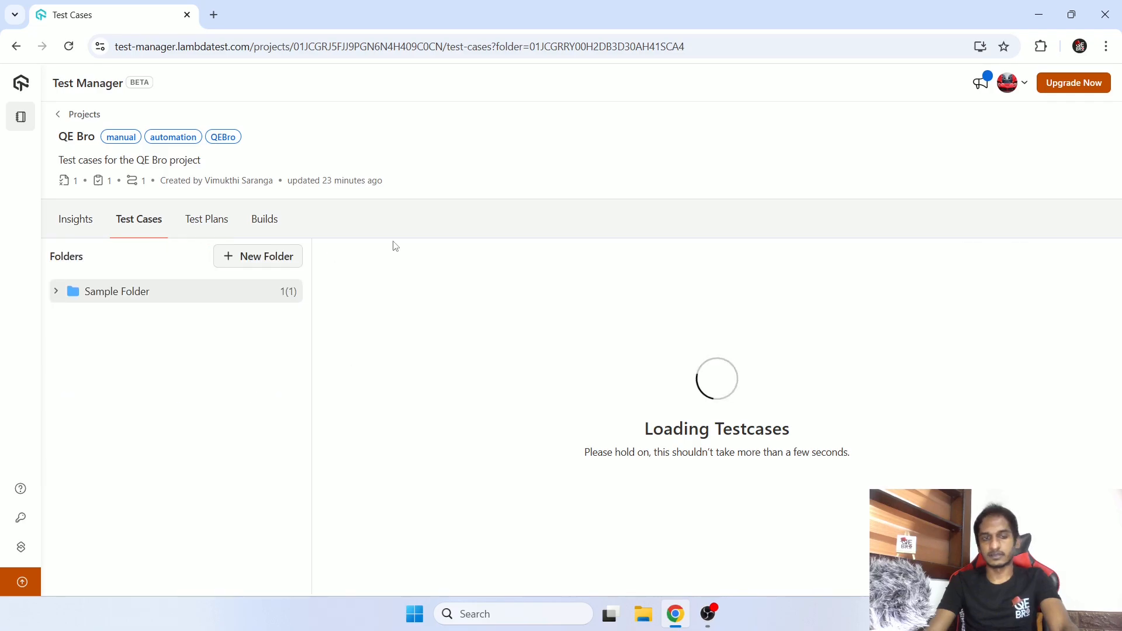
click(143, 228)
click(197, 226)
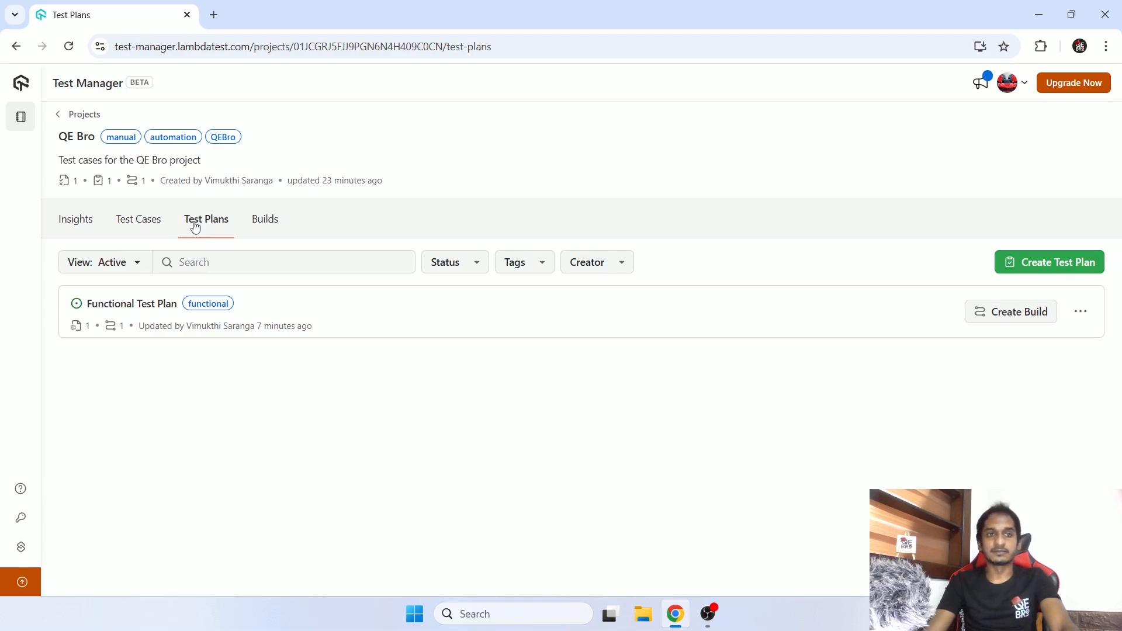
click(263, 225)
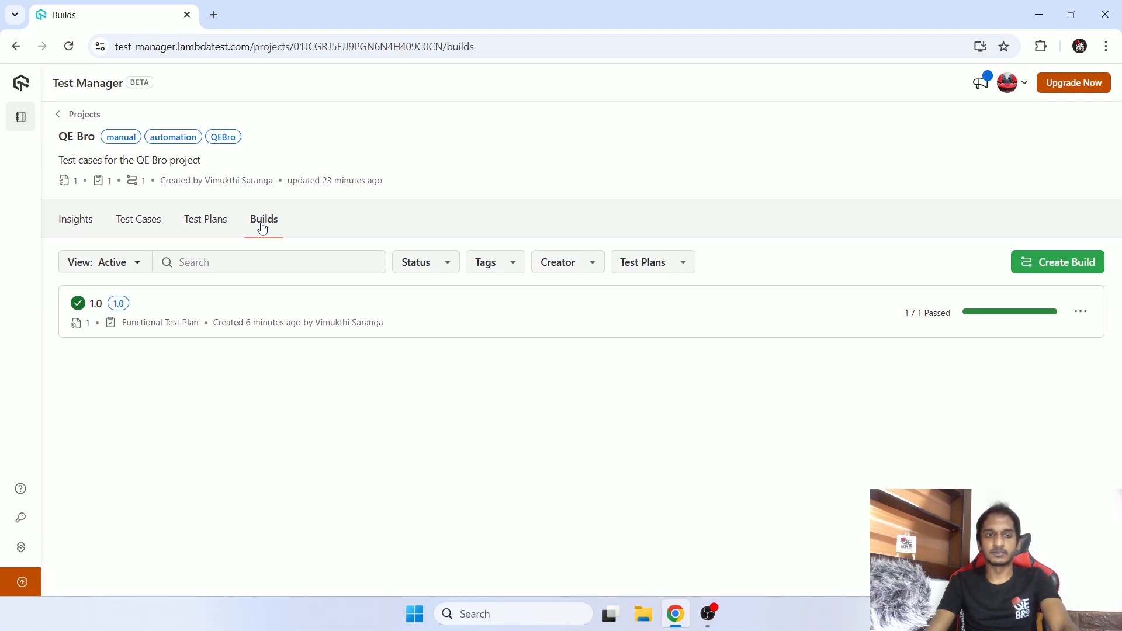
click(217, 225)
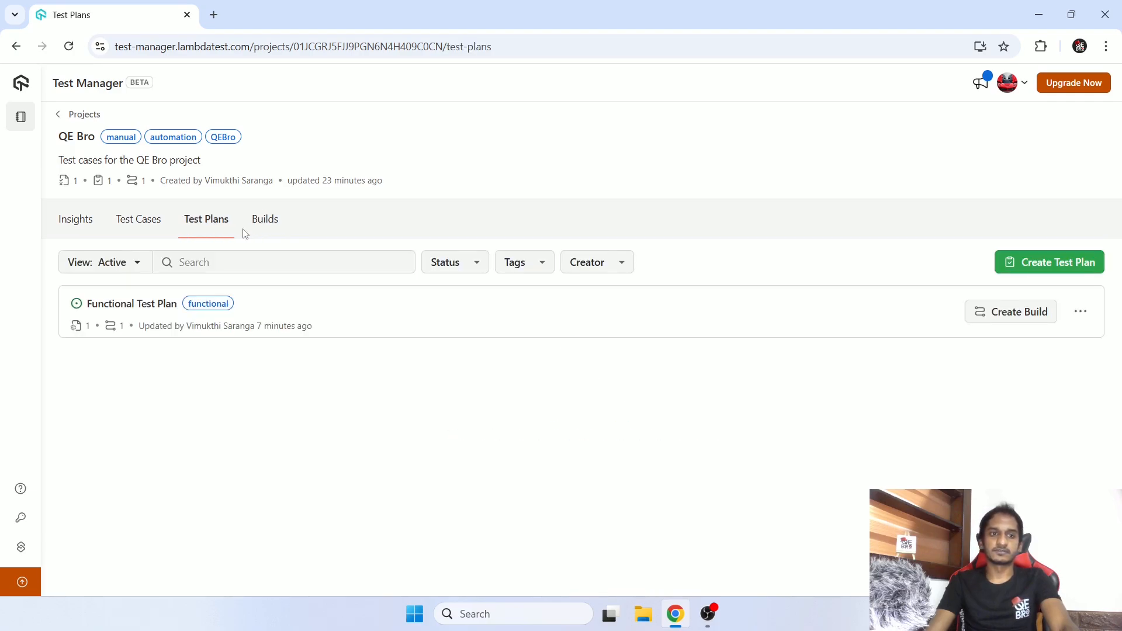
click(139, 221)
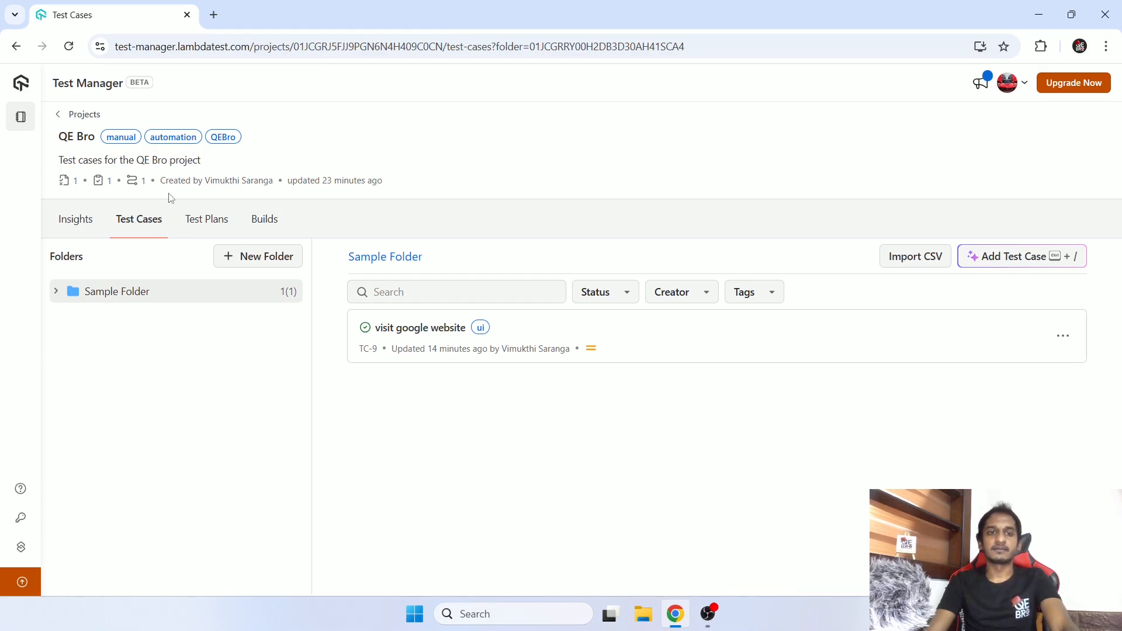
Step: Reopen the QE Bro project's insights and look over its summary and trend charts
click(80, 226)
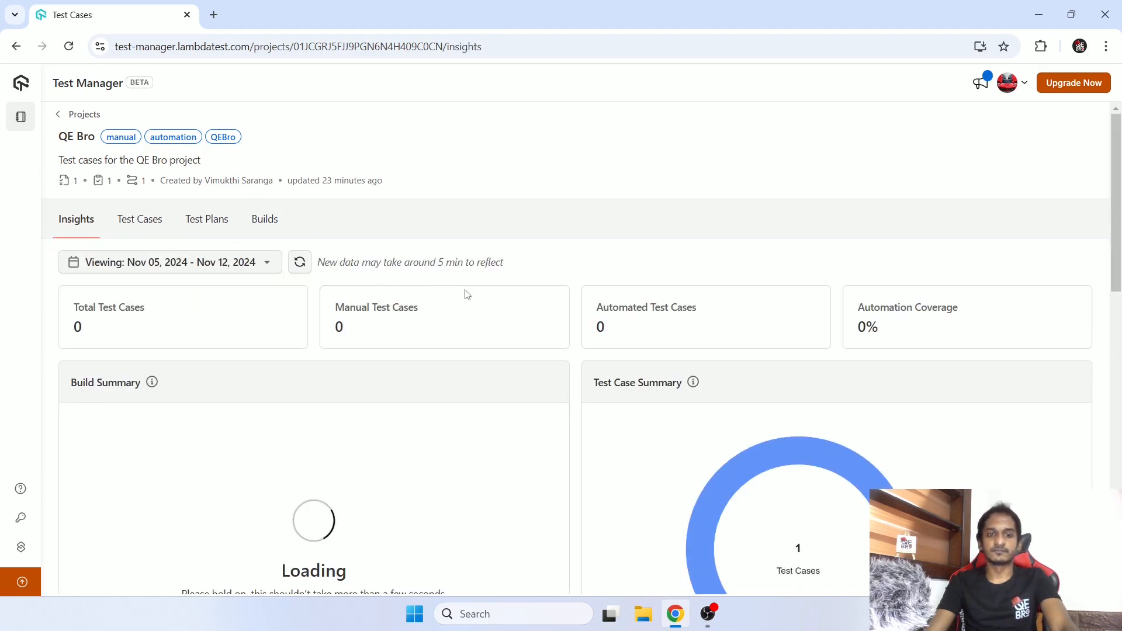
scroll(515, 300, down, 15)
scroll(514, 300, up, 4)
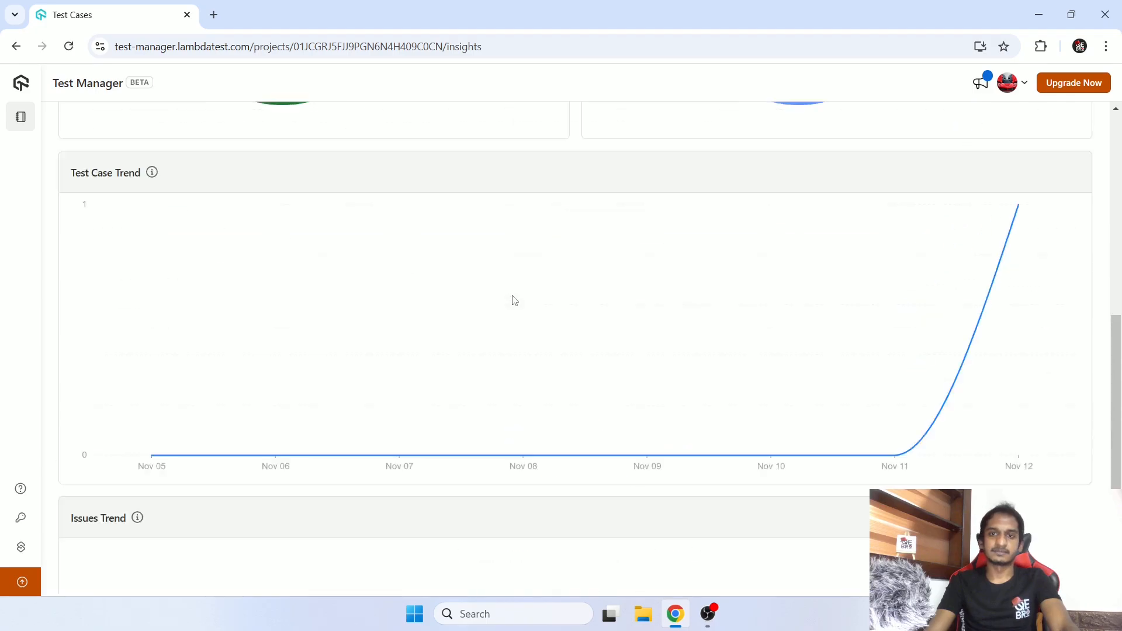
scroll(514, 300, up, 10)
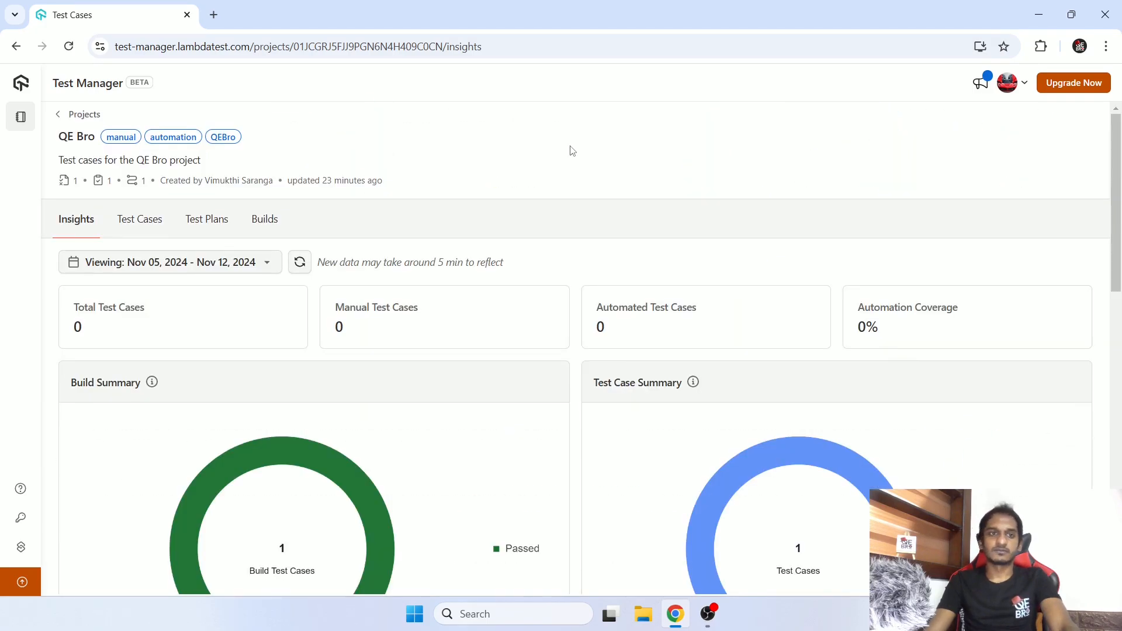
Step: Return to the list of all projects and check the actions available for QE Bro
click(87, 115)
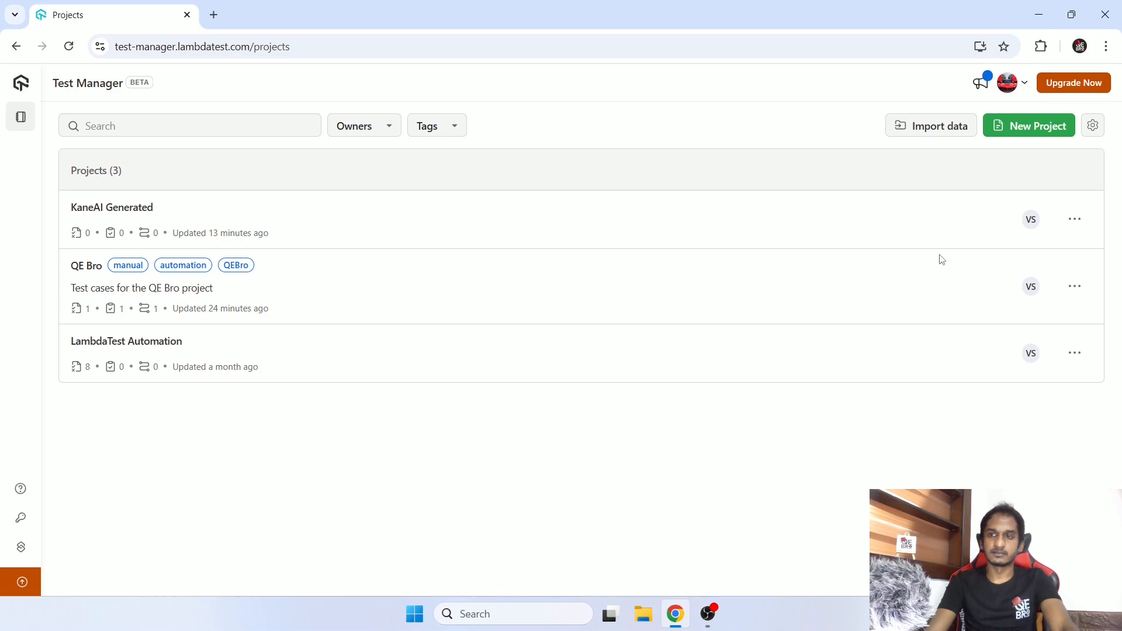
click(1079, 295)
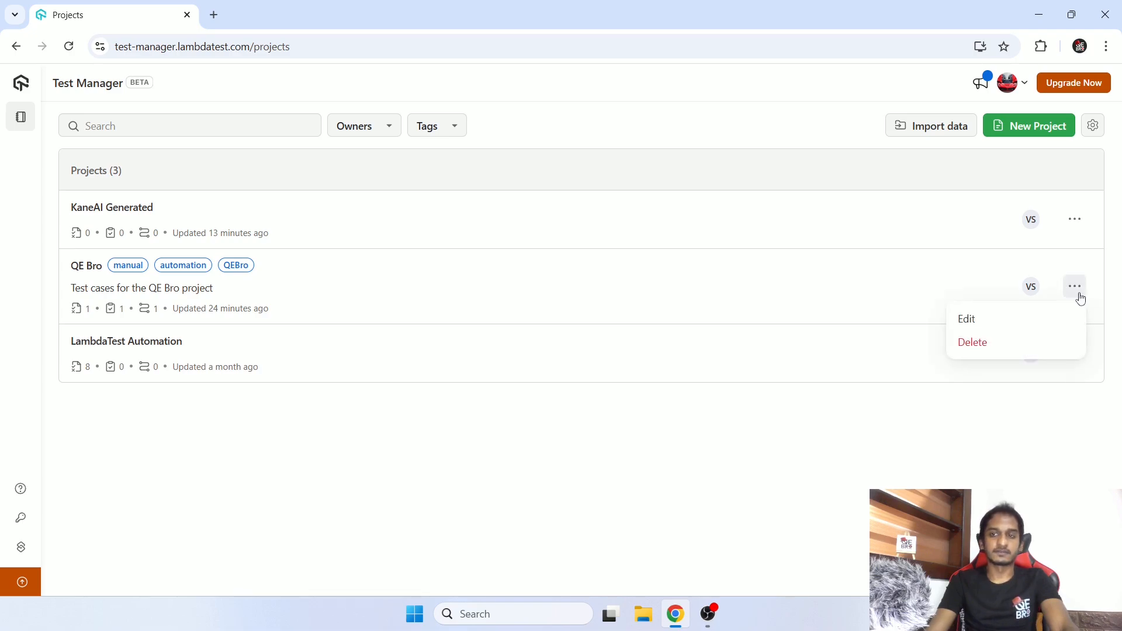
click(1081, 298)
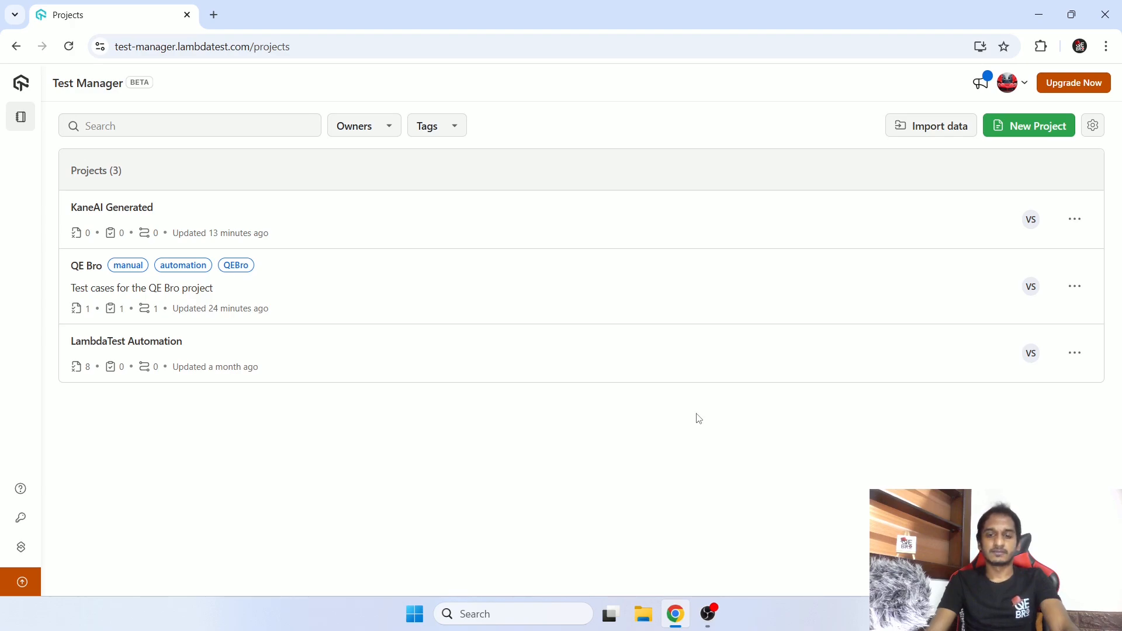
Step: Look through the LambdaTest product navigation, including the entries under More Tools, and return to its main level
click(21, 117)
click(72, 119)
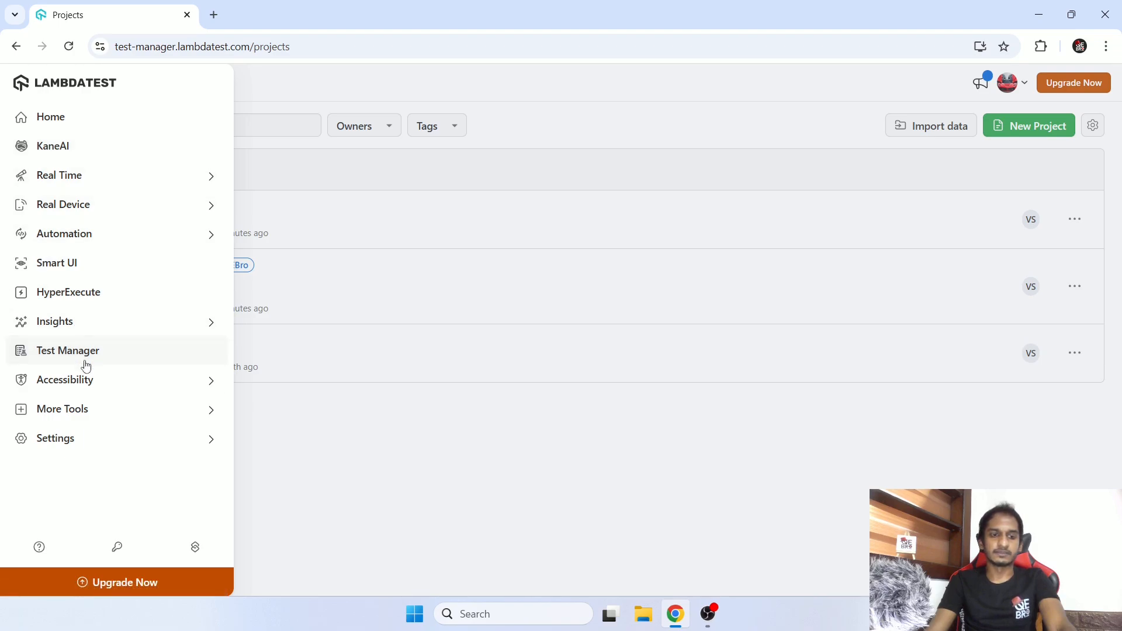
click(76, 418)
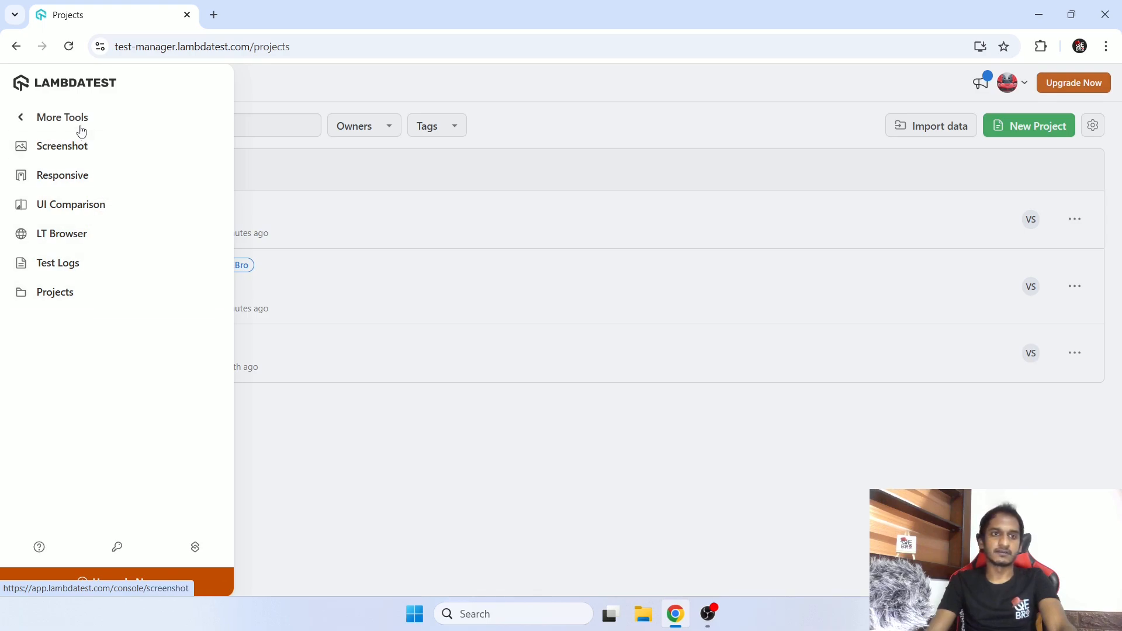
click(62, 117)
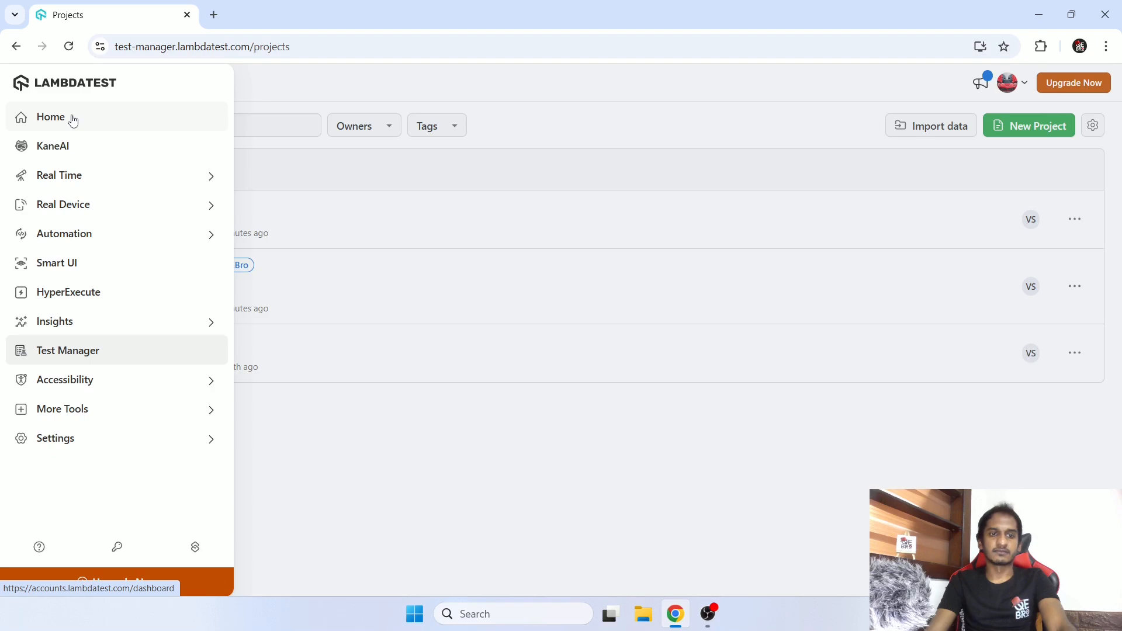